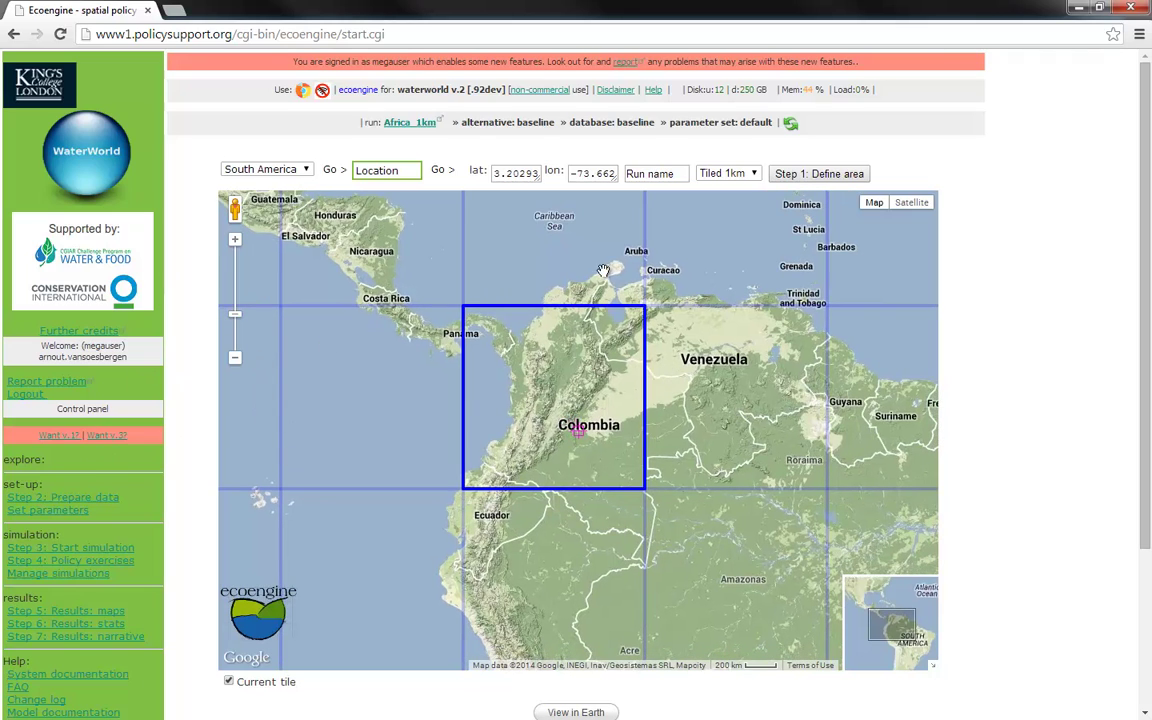
Step: Name the model run Colombia and define its area with the Tiled 1km option
{"action": "left_click", "coordinate": [678, 173]}
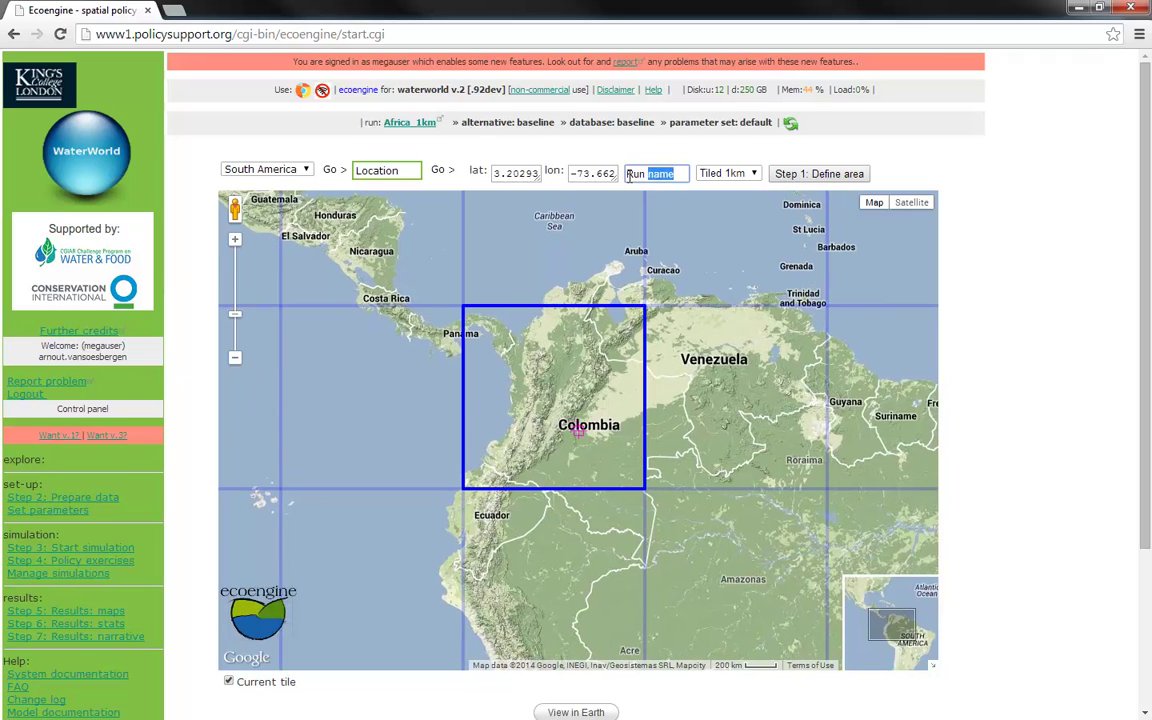
{"action": "type", "text": "Colombia"}
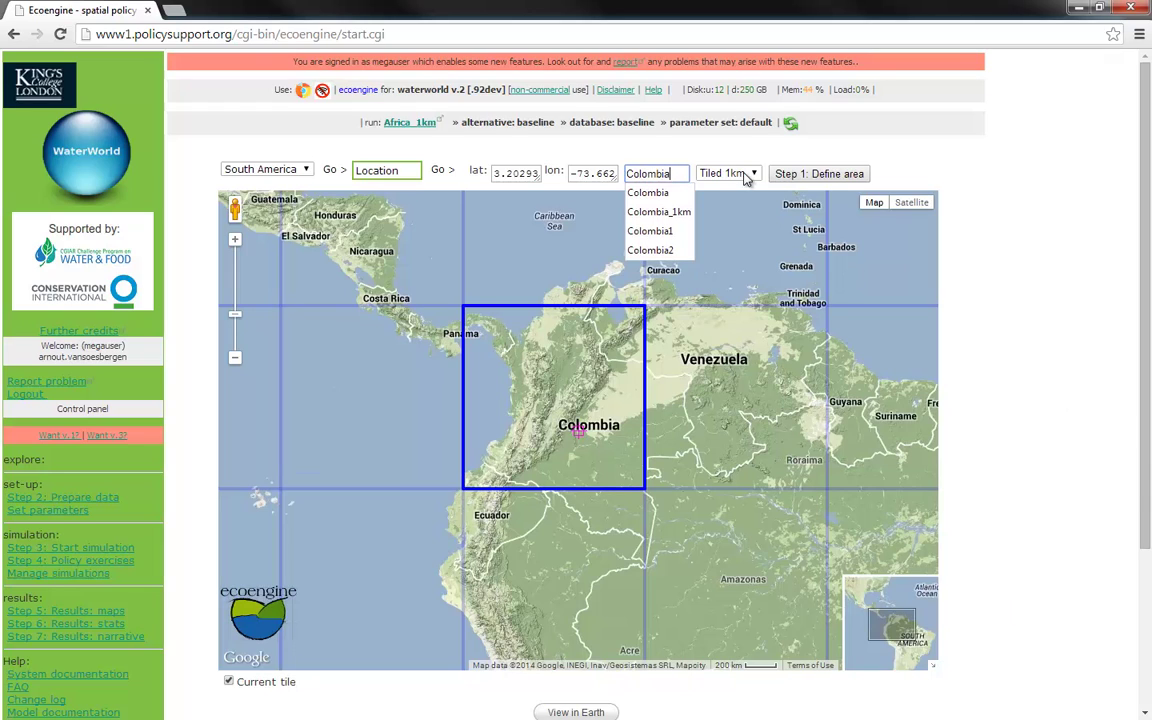
{"action": "left_click", "coordinate": [813, 176]}
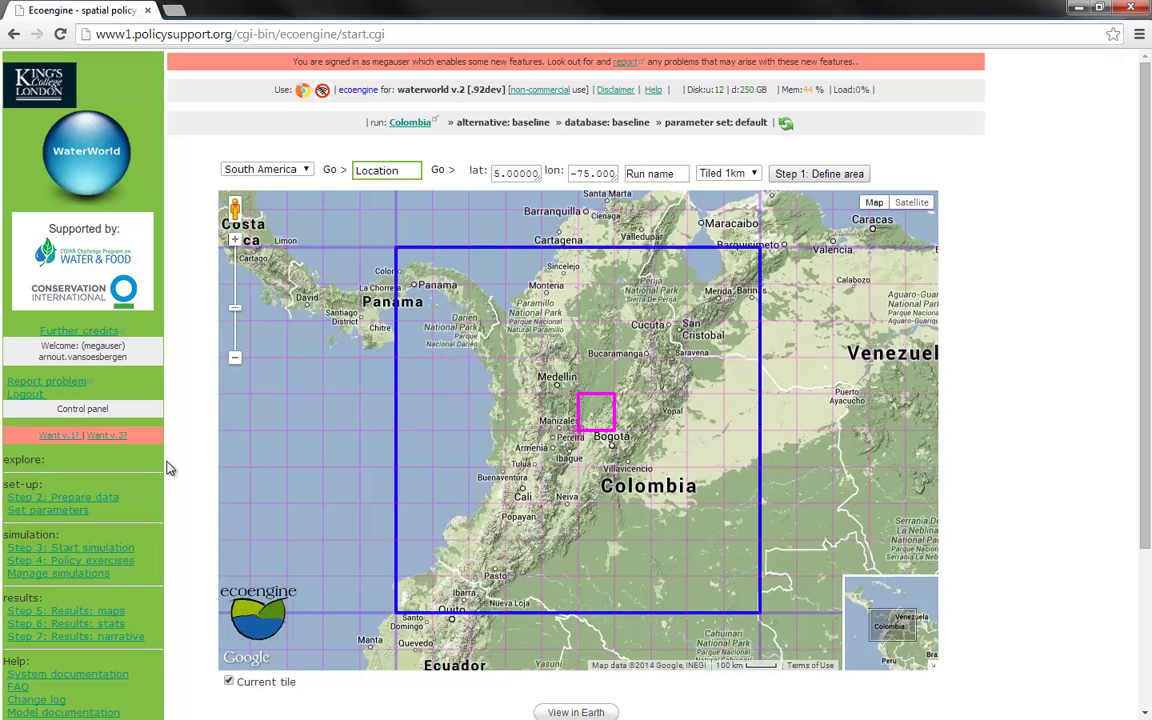
Step: Start preparing the input data for the Colombia run and open the form for alternative SimTerra input maps
{"action": "left_click", "coordinate": [60, 498]}
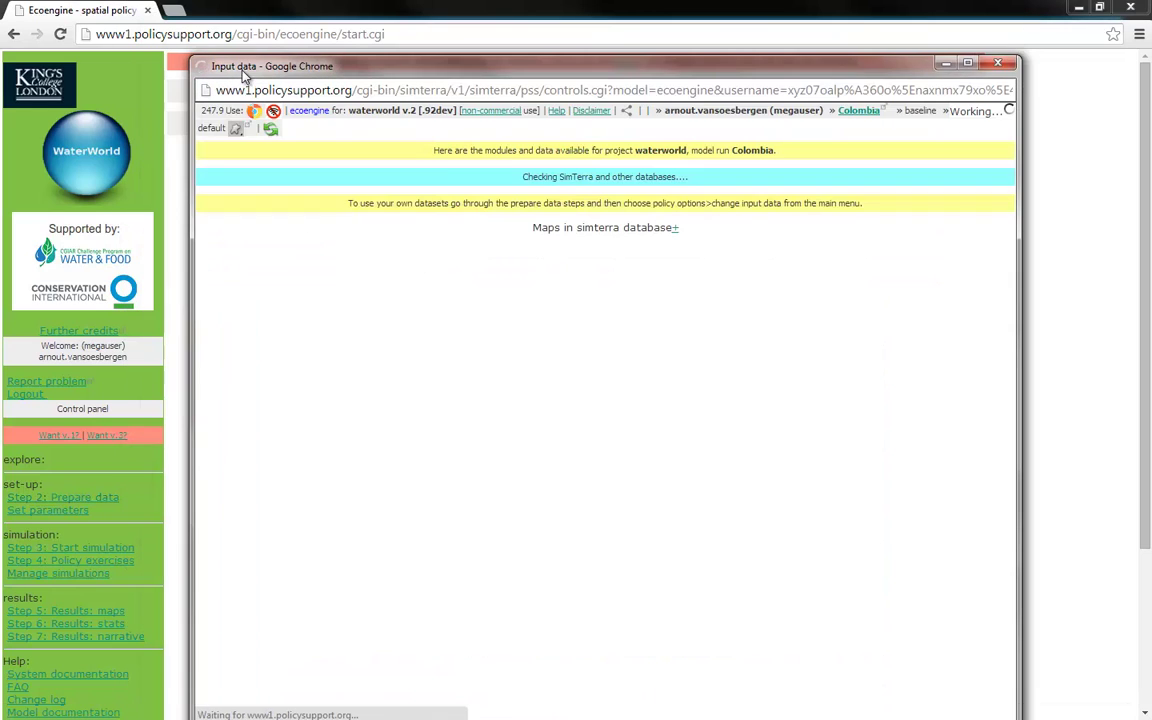
{"action": "left_click_drag", "start_coordinate": [243, 75], "coordinate": [213, 58]}
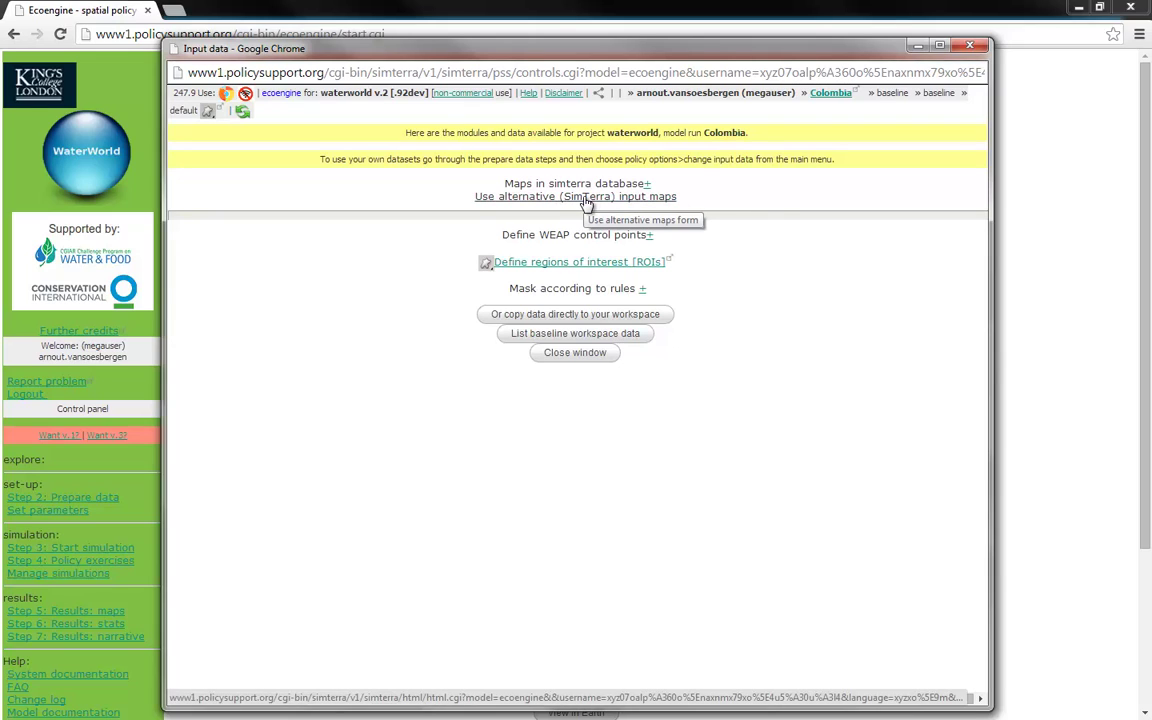
{"action": "left_click", "coordinate": [586, 198]}
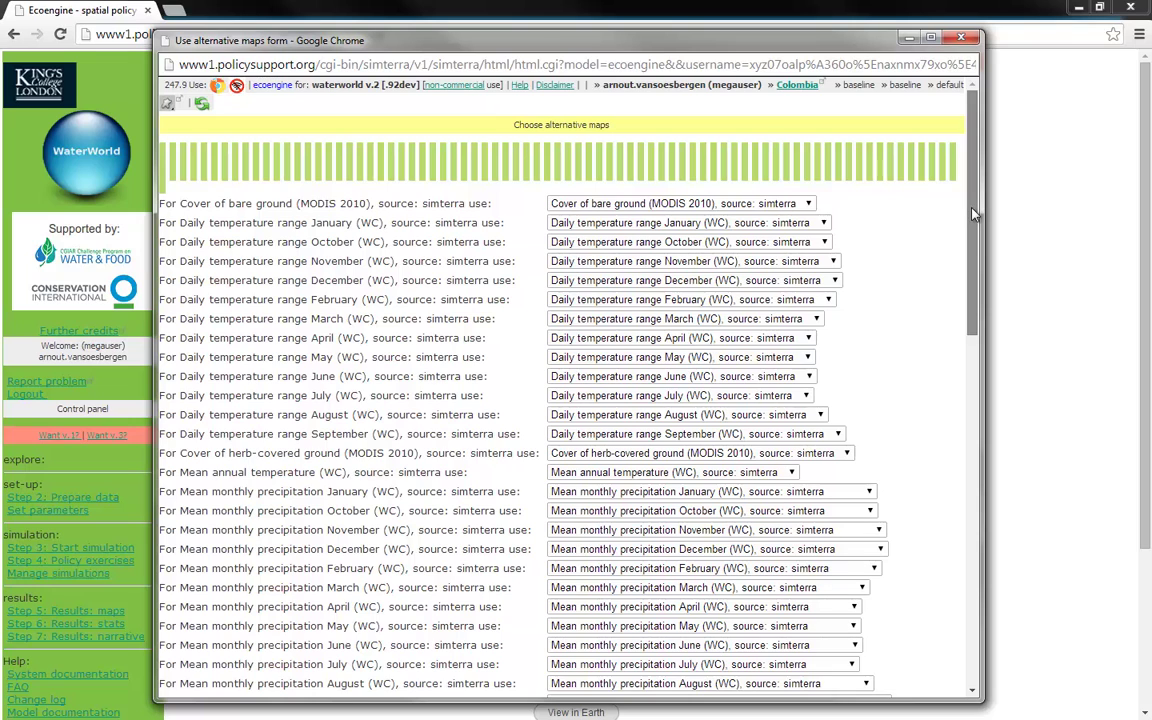
{"action": "left_click_drag", "start_coordinate": [975, 218], "coordinate": [966, 230]}
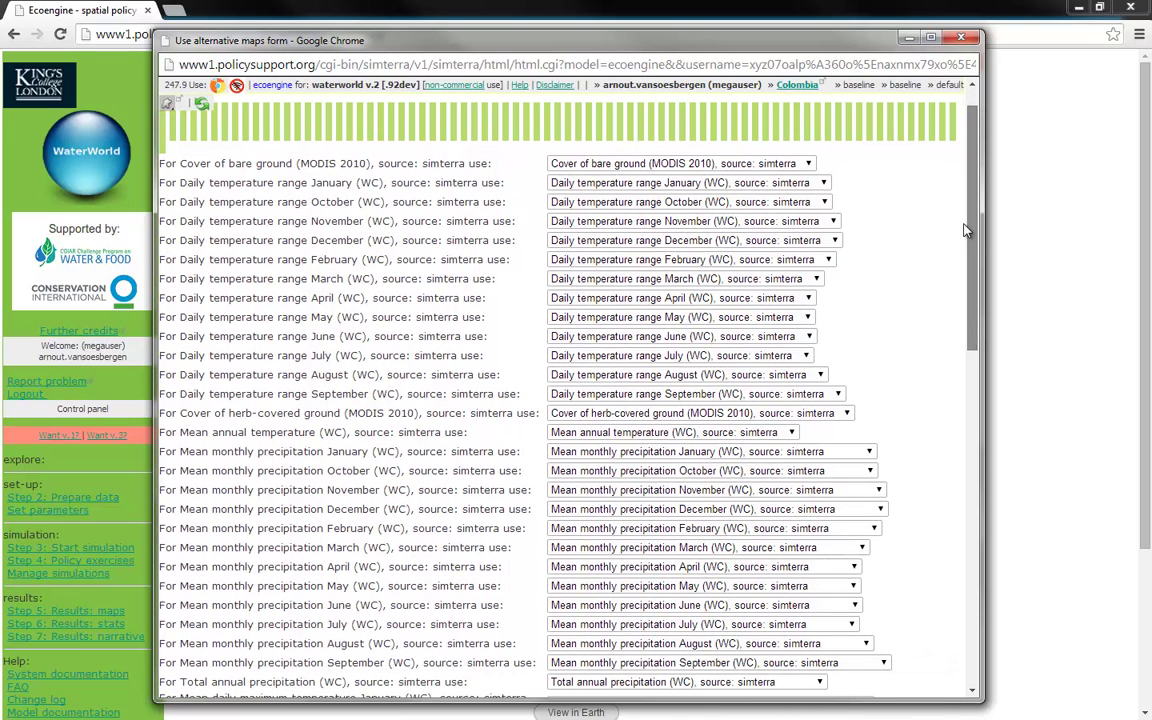
{"action": "scroll", "coordinate": [963, 230], "scroll_direction": "down", "scroll_amount": 1}
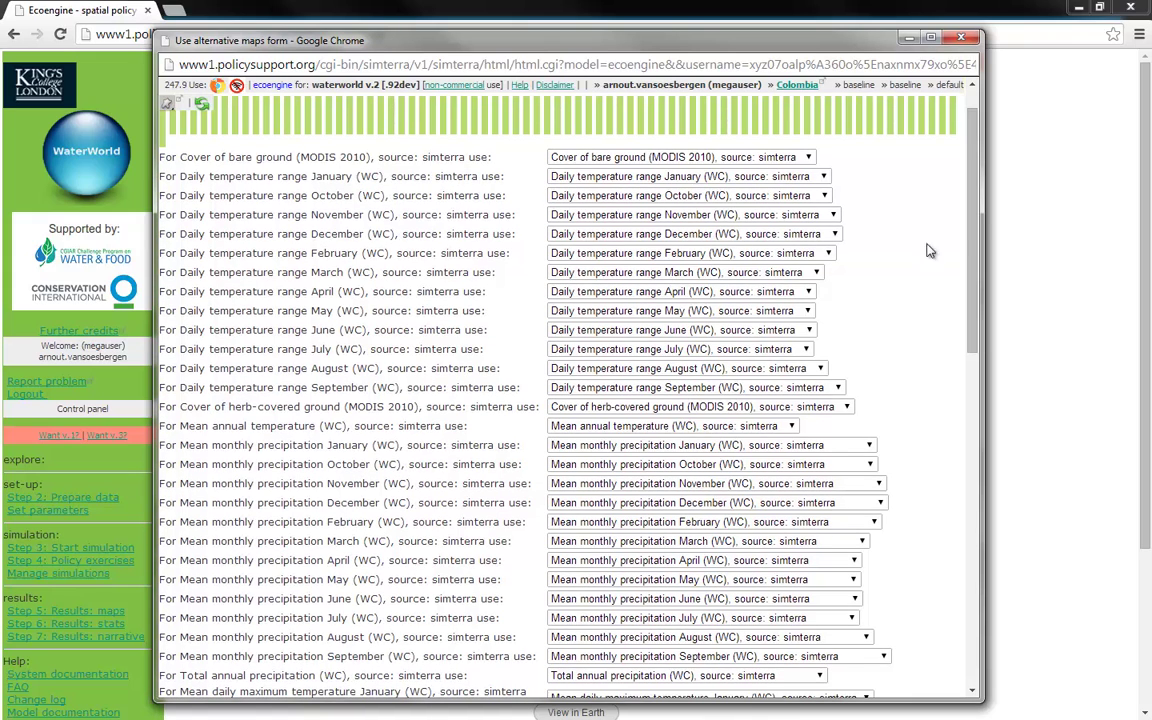
{"action": "left_click_drag", "start_coordinate": [980, 227], "coordinate": [962, 205]}
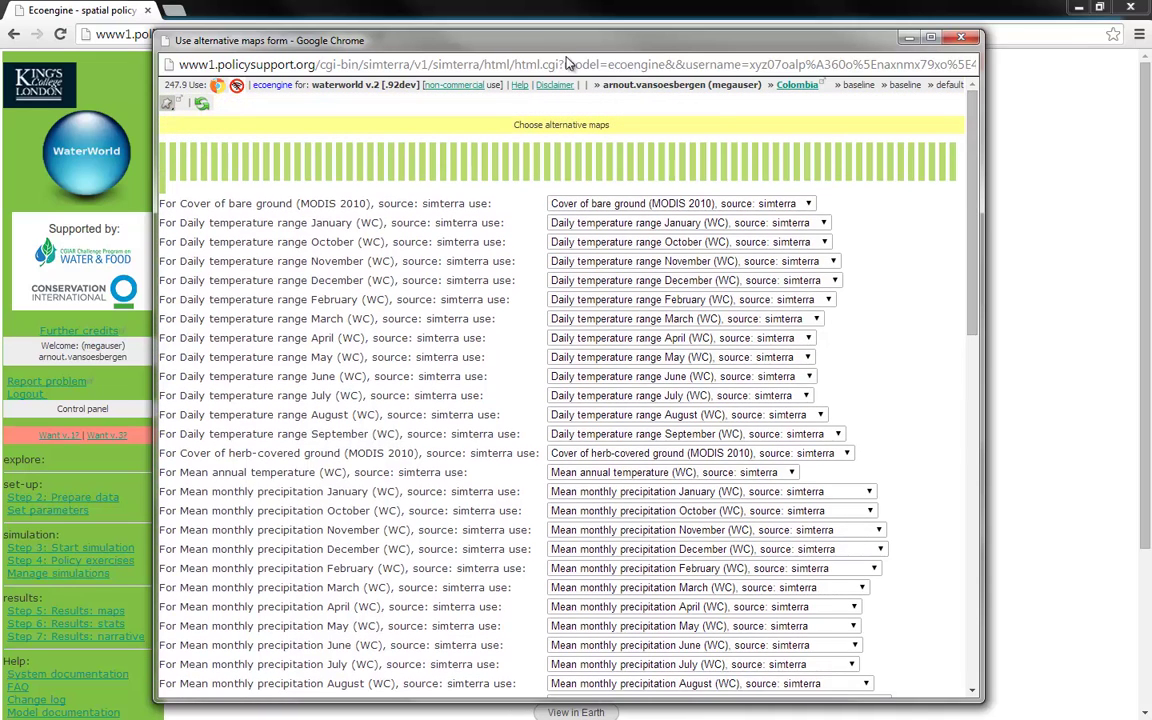
{"action": "left_click_drag", "start_coordinate": [503, 40], "coordinate": [494, 39]}
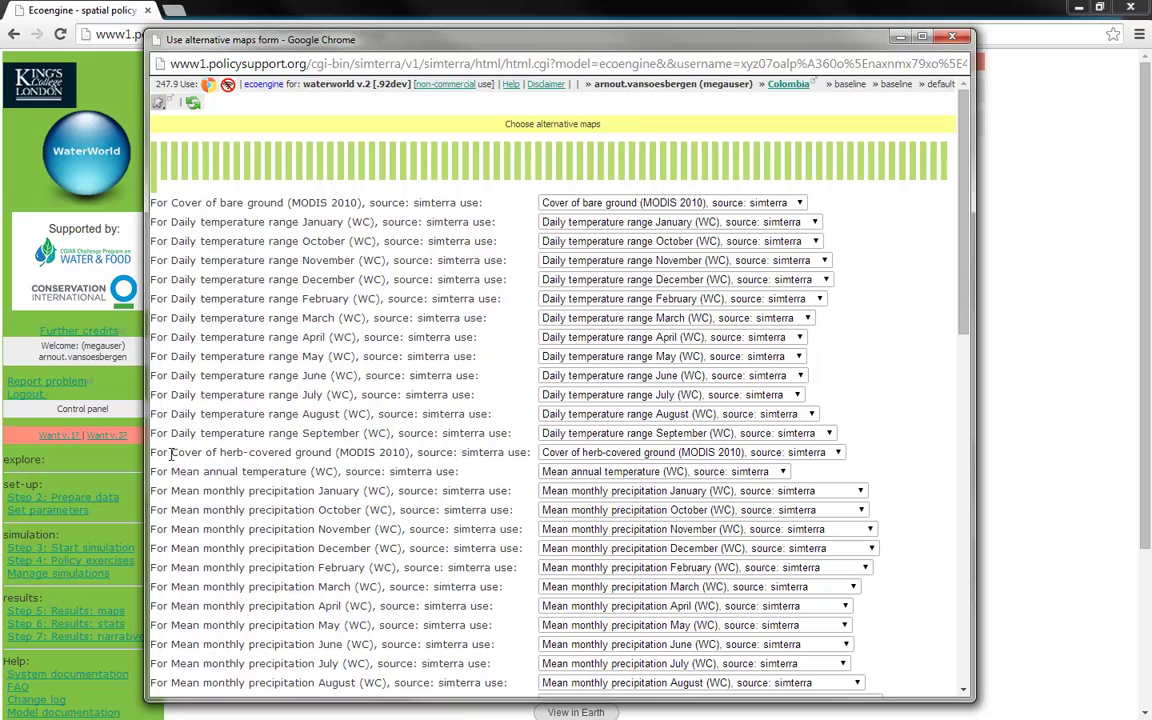
Step: Check which alternative datasets are offered for the cover of herb-covered ground (MODIS 2010) map
{"action": "left_click_drag", "start_coordinate": [171, 452], "coordinate": [406, 452]}
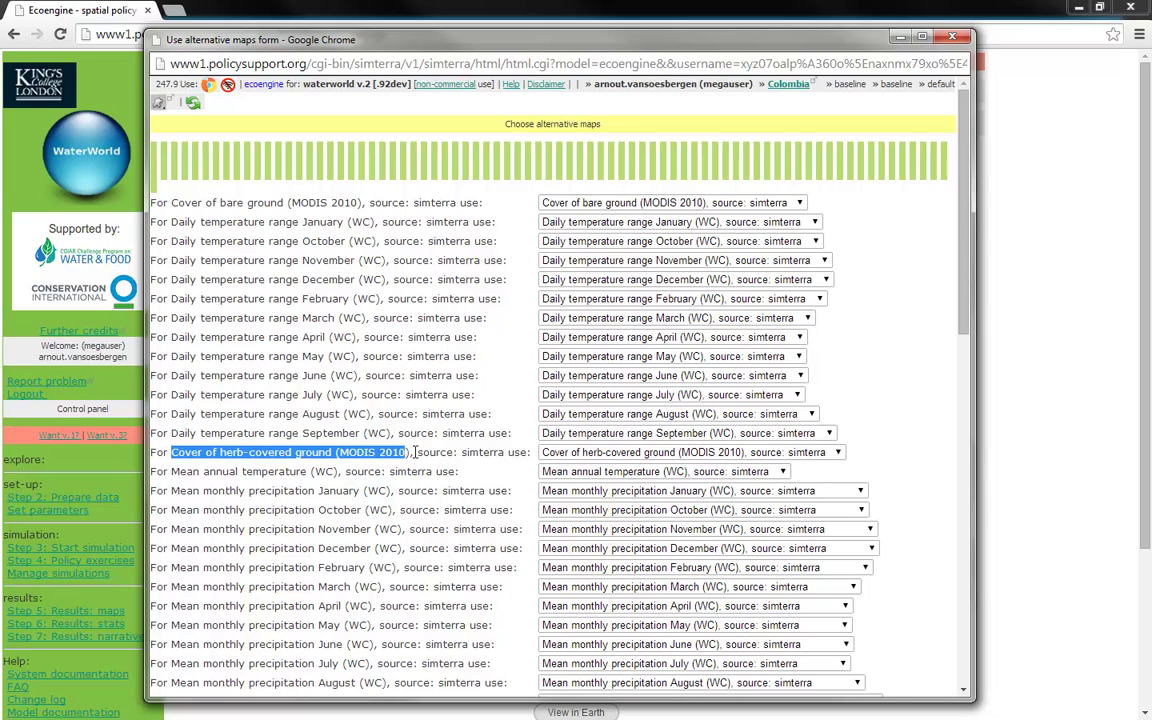
{"action": "left_click", "coordinate": [413, 452]}
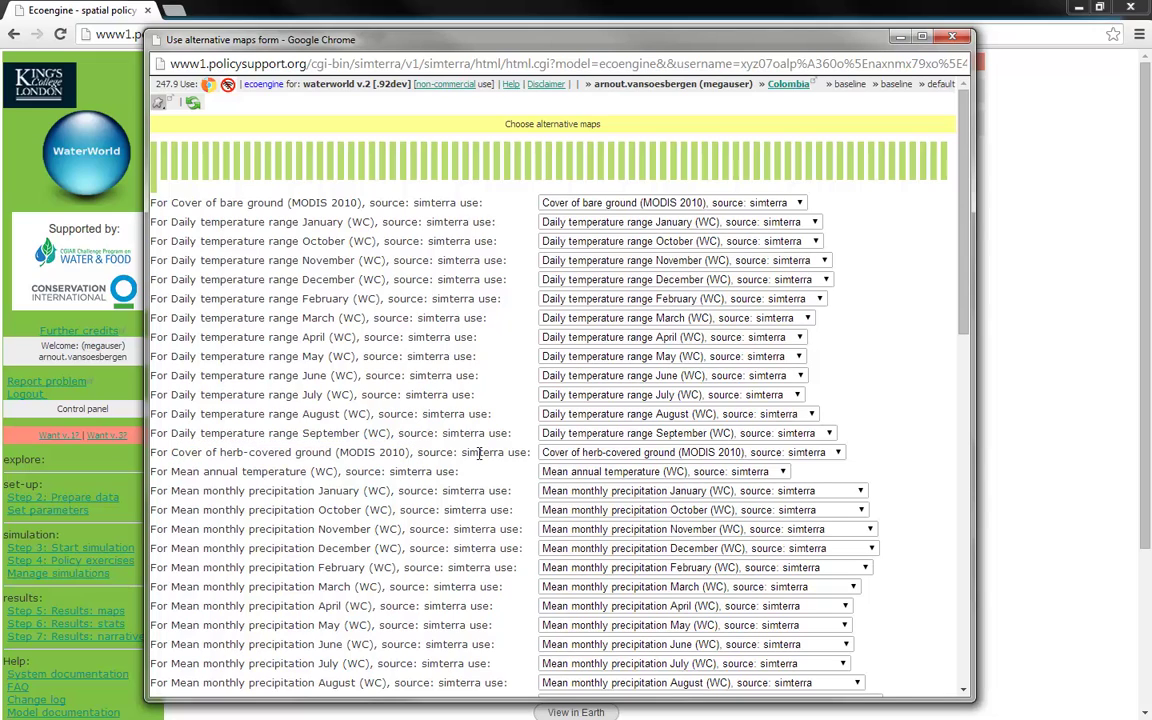
{"action": "left_click", "coordinate": [838, 455]}
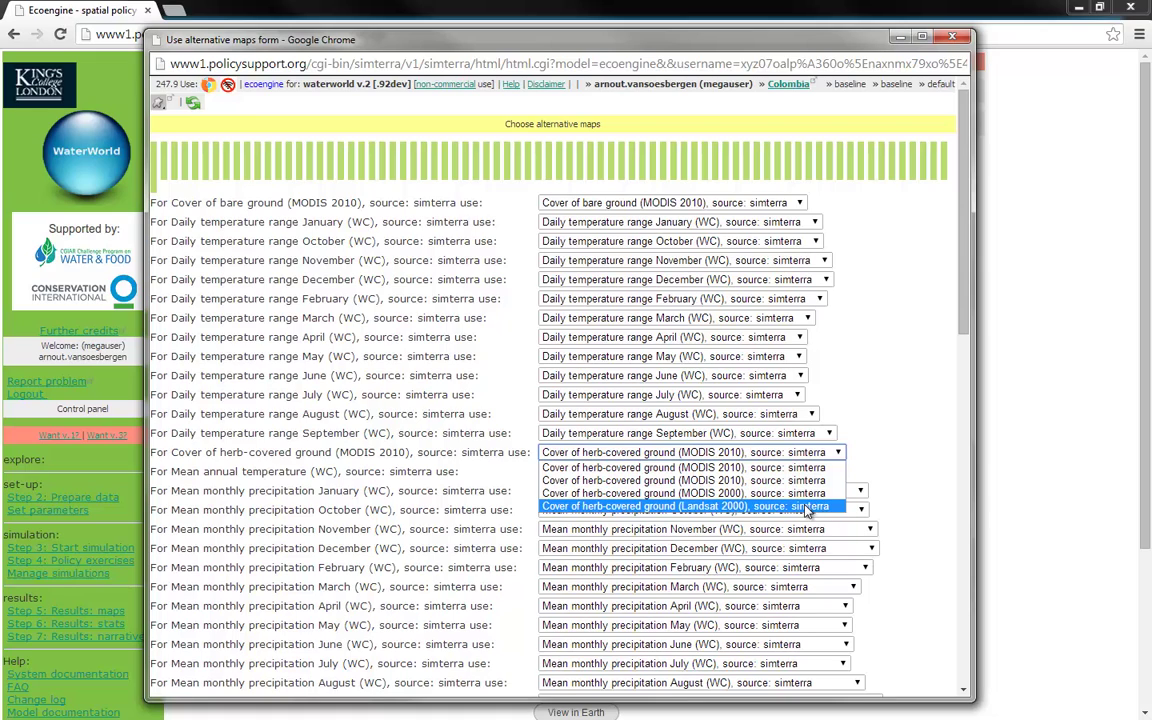
{"action": "left_click", "coordinate": [882, 424]}
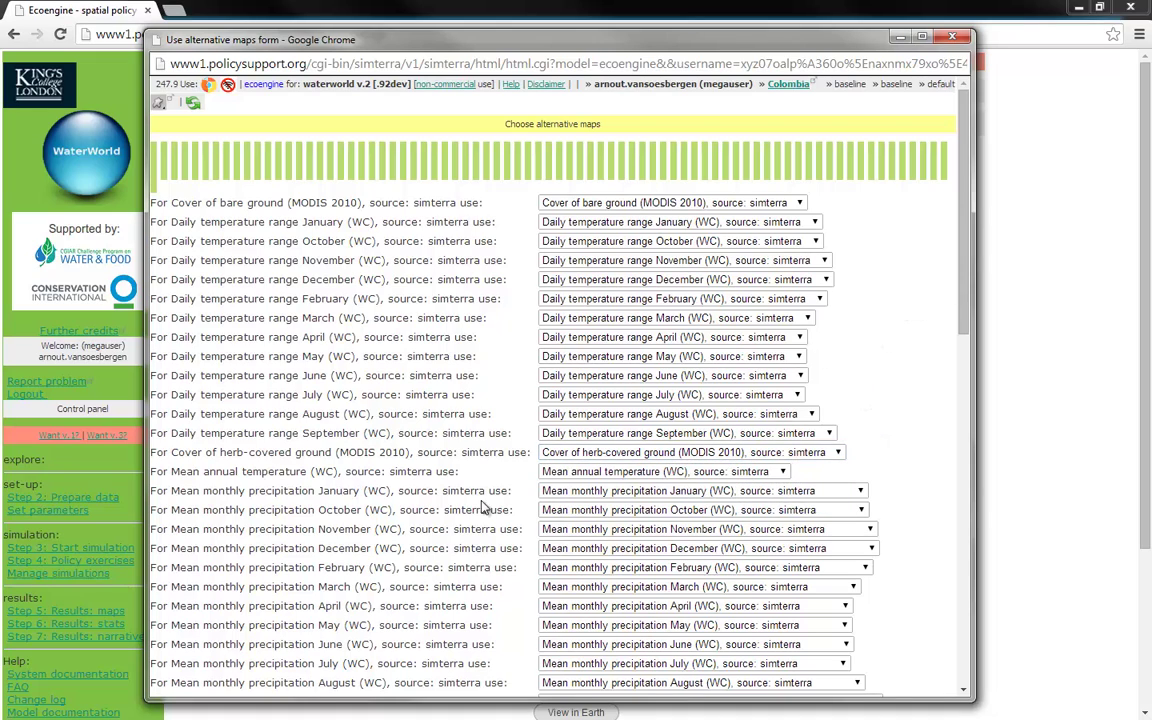
Step: Check which alternative datasets are offered for the January mean monthly precipitation map
{"action": "left_click", "coordinate": [577, 493]}
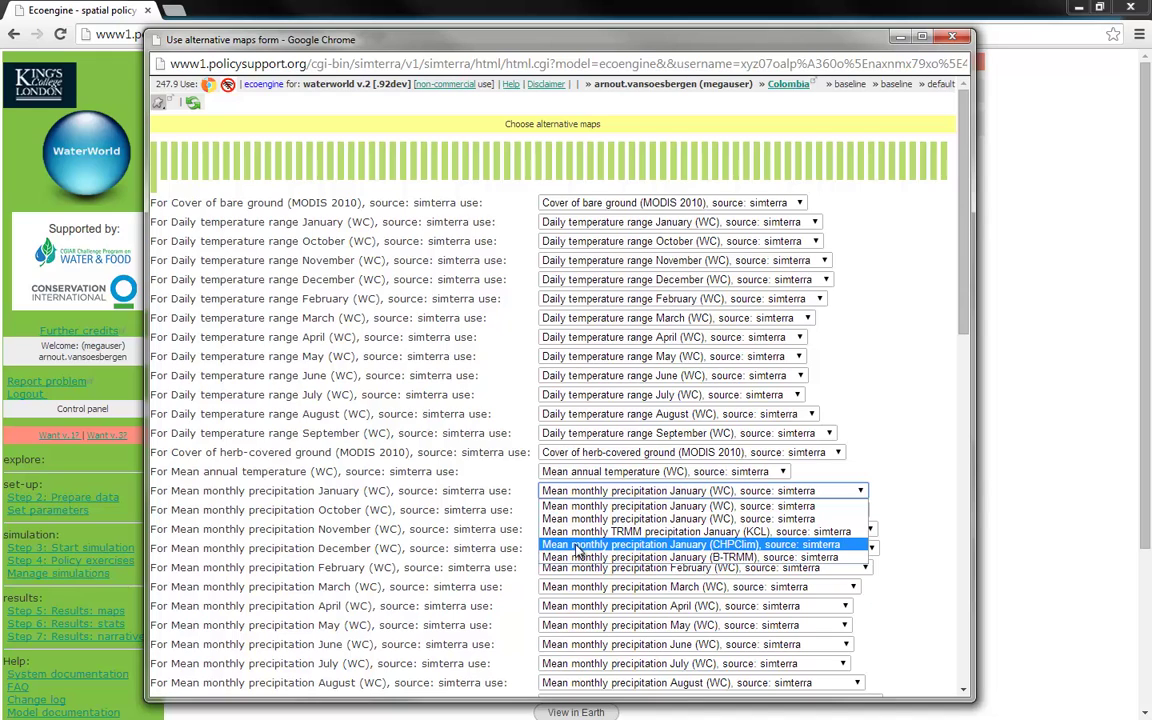
{"action": "left_click", "coordinate": [912, 445]}
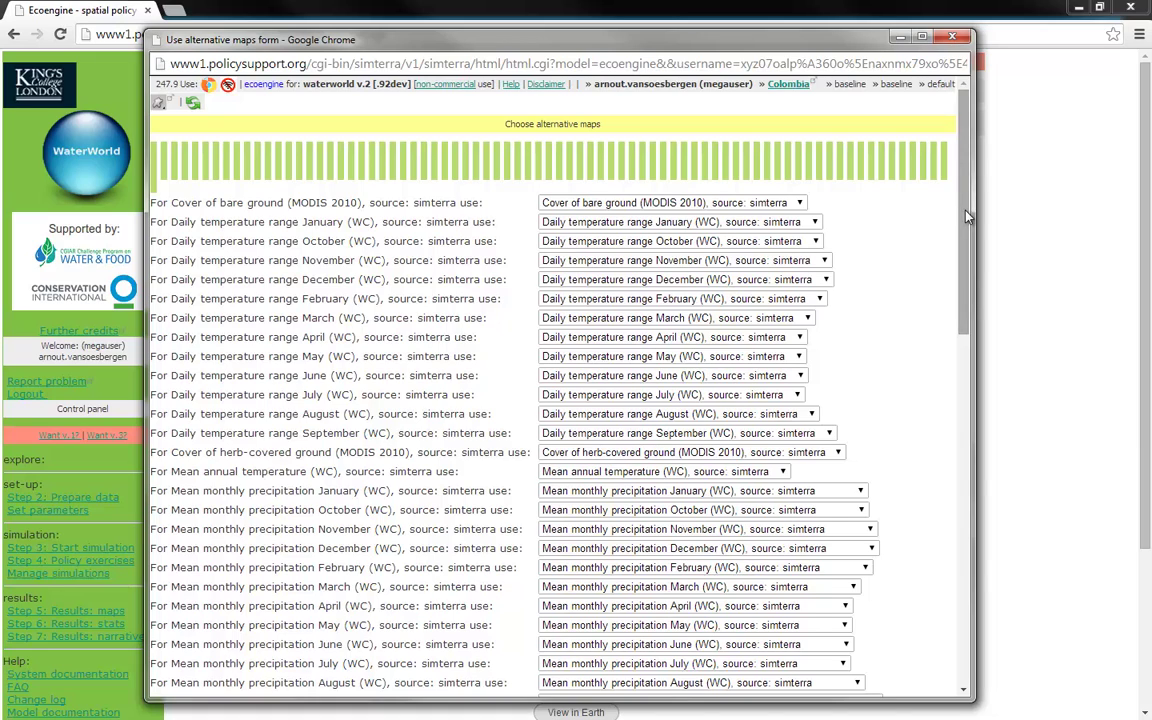
{"action": "left_click_drag", "start_coordinate": [966, 224], "coordinate": [968, 244]}
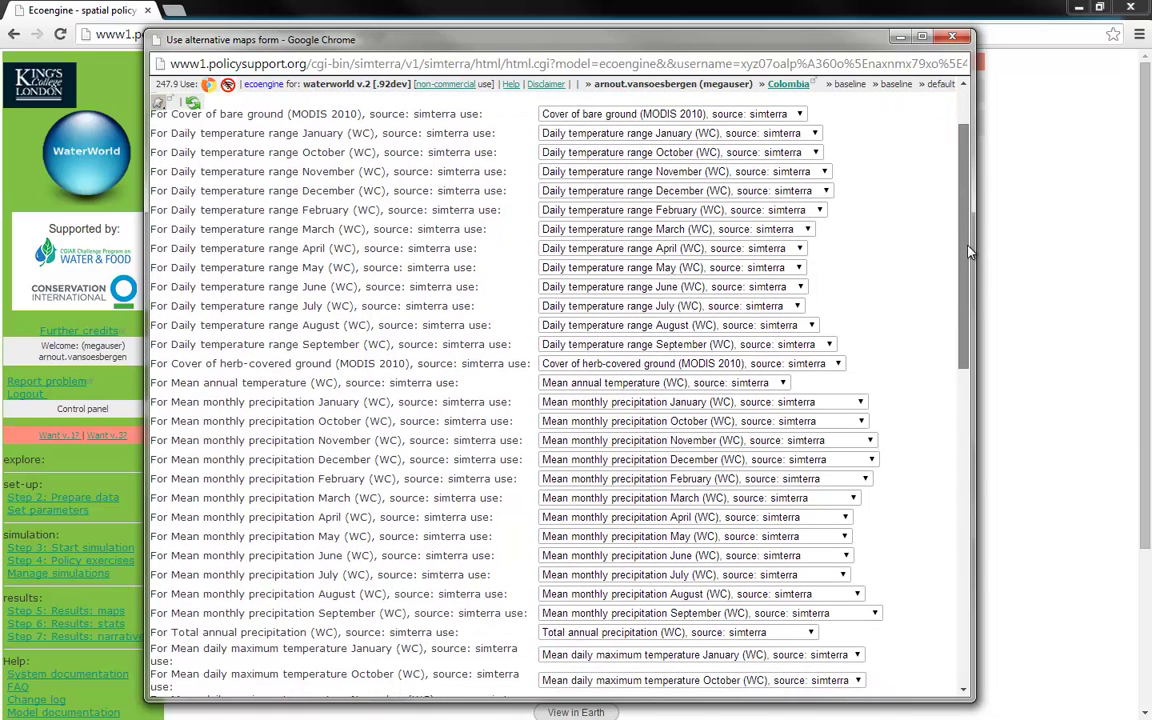
{"action": "scroll", "coordinate": [527, 249], "scroll_direction": "down", "scroll_amount": 1}
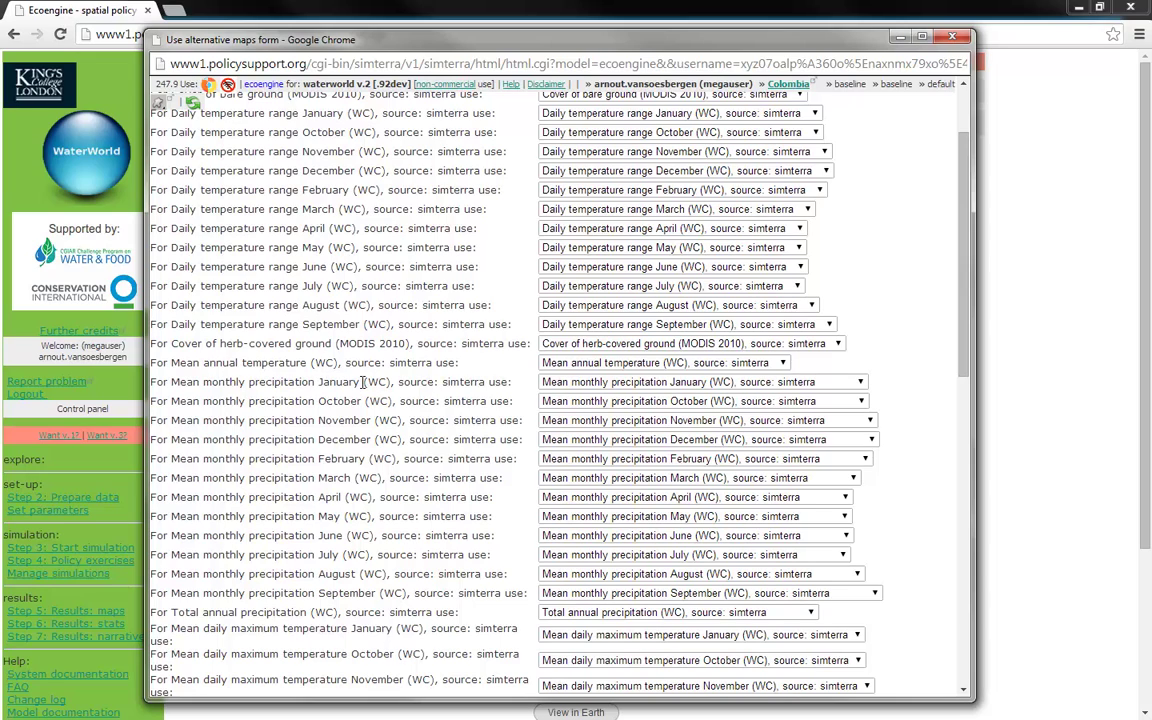
{"action": "left_click", "coordinate": [636, 384]}
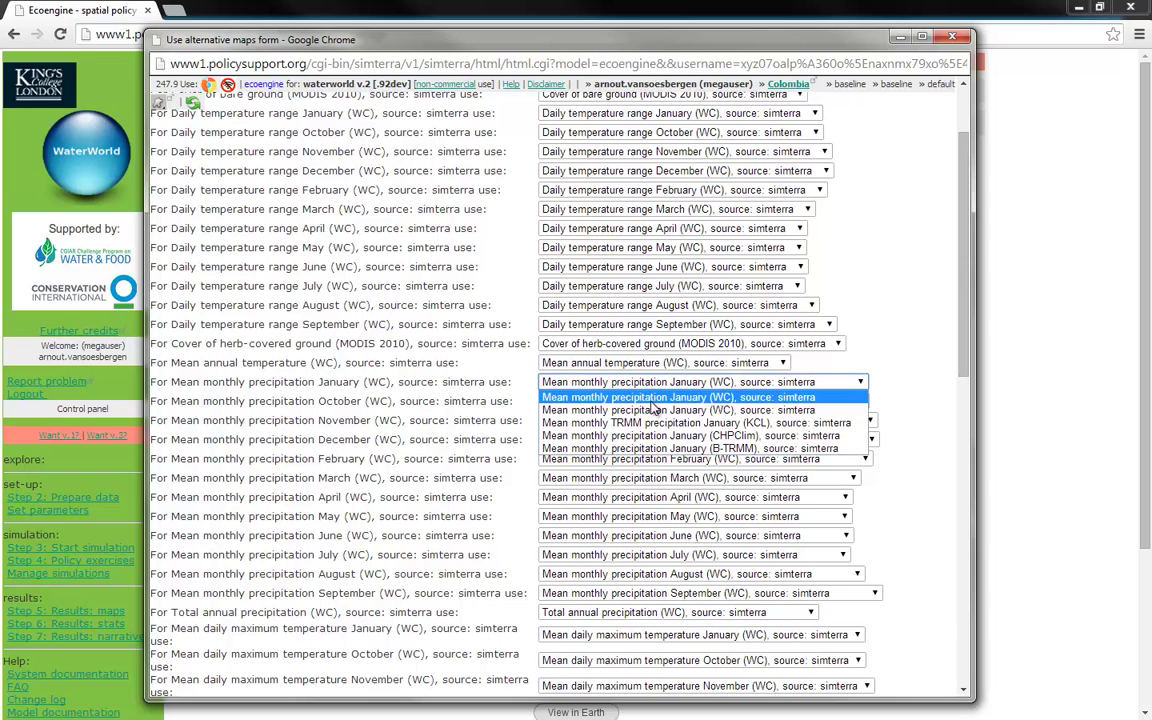
{"action": "left_click", "coordinate": [475, 384]}
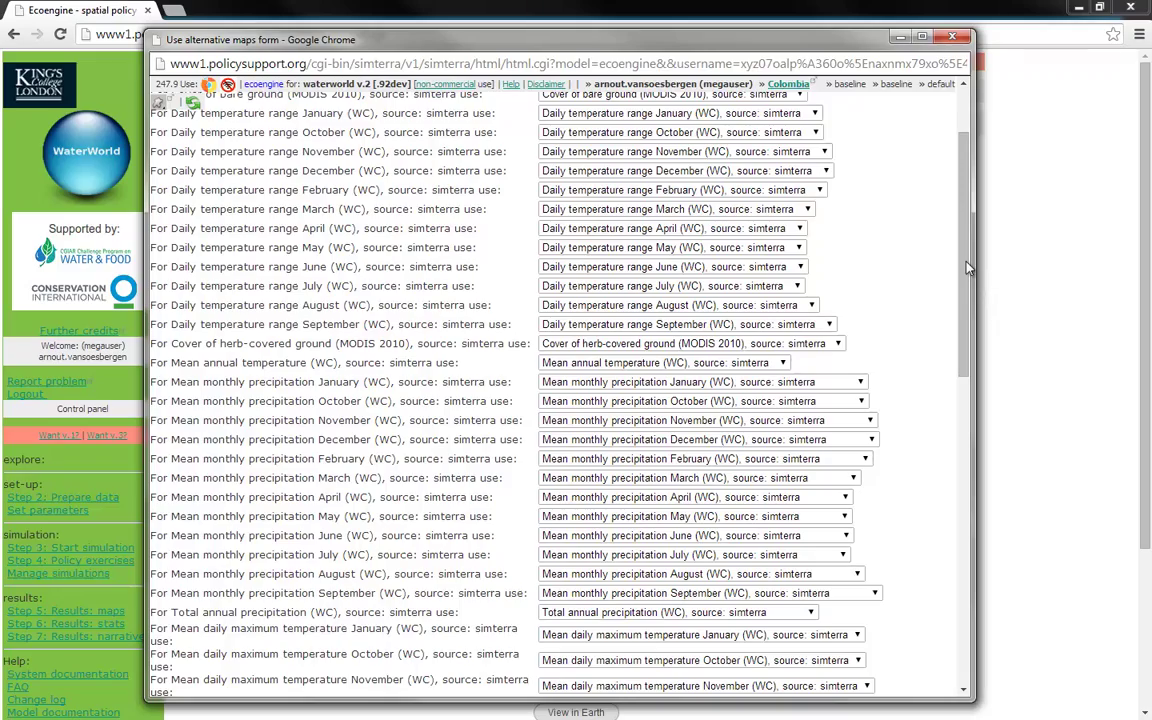
Step: Look through the rest of the alternative maps form without submitting it and return to the input data page
{"action": "left_click_drag", "start_coordinate": [967, 268], "coordinate": [969, 631]}
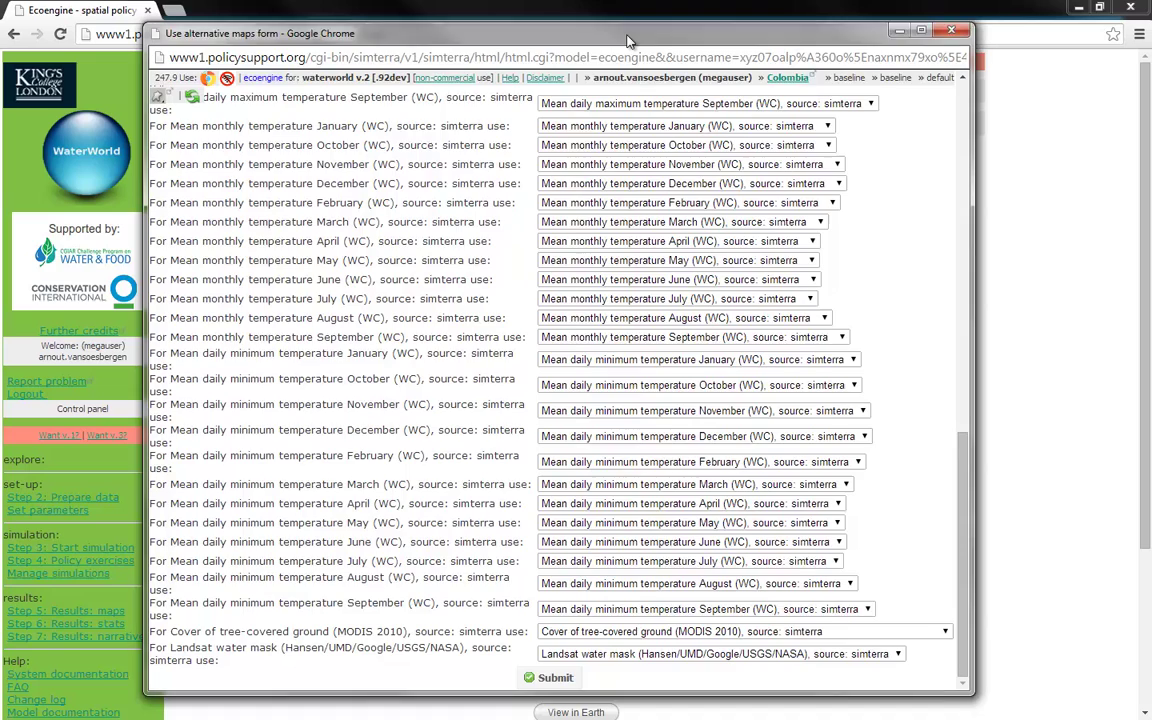
{"action": "left_click_drag", "start_coordinate": [570, 40], "coordinate": [568, 30]}
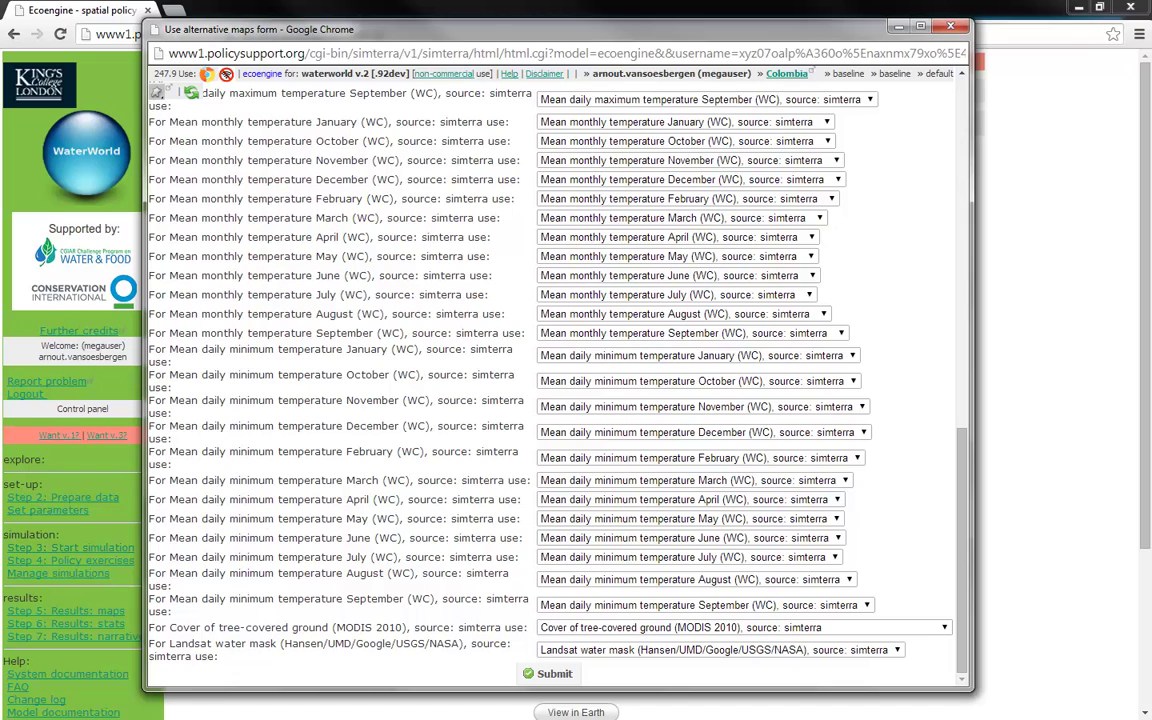
{"action": "left_click", "coordinate": [950, 27]}
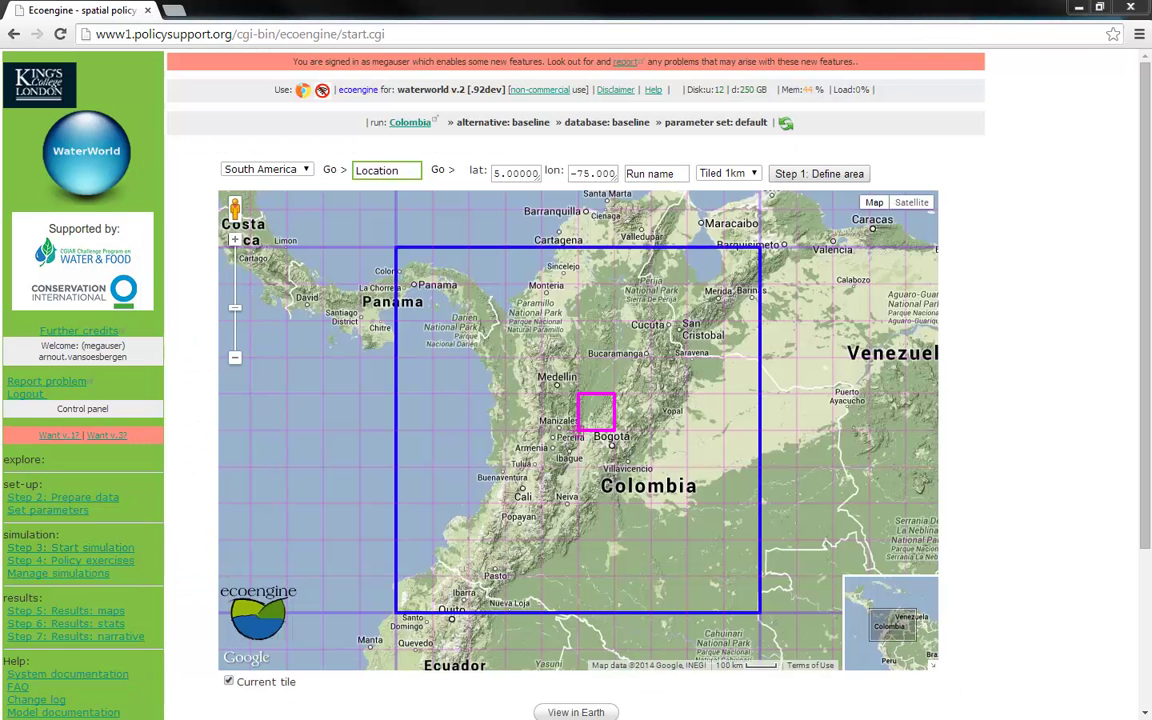
{"action": "key", "text": "alt+Tab"}
{"action": "right_click", "coordinate": [882, 240]}
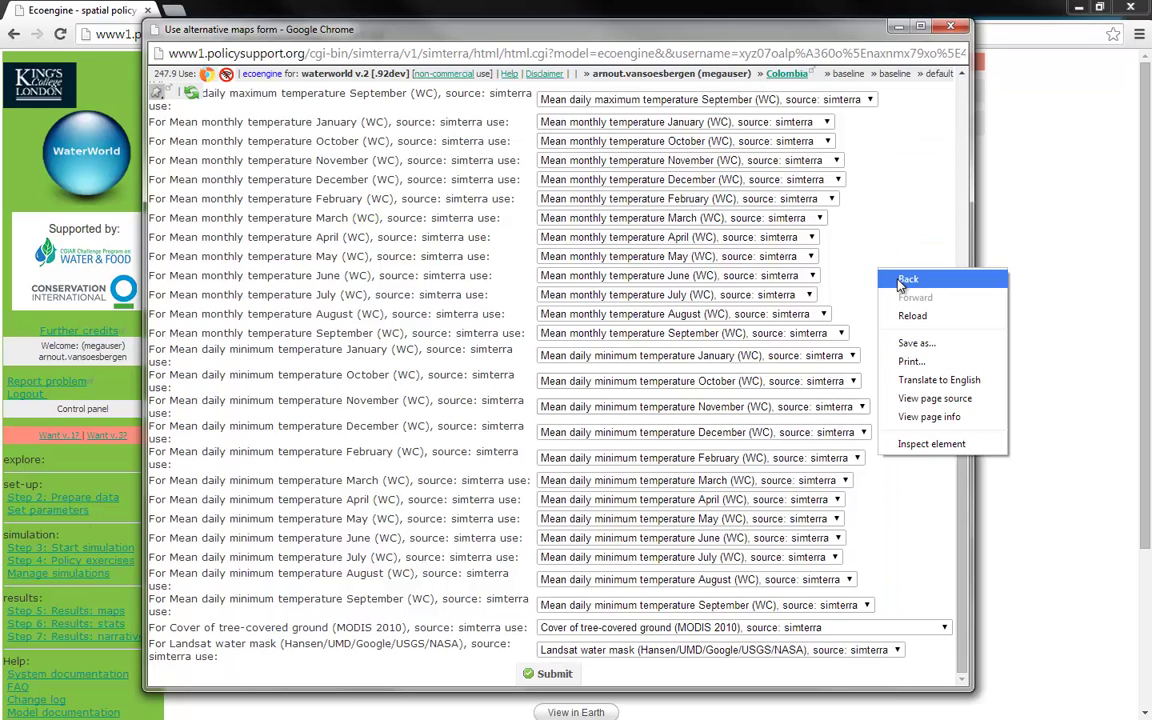
{"action": "left_click", "coordinate": [905, 250]}
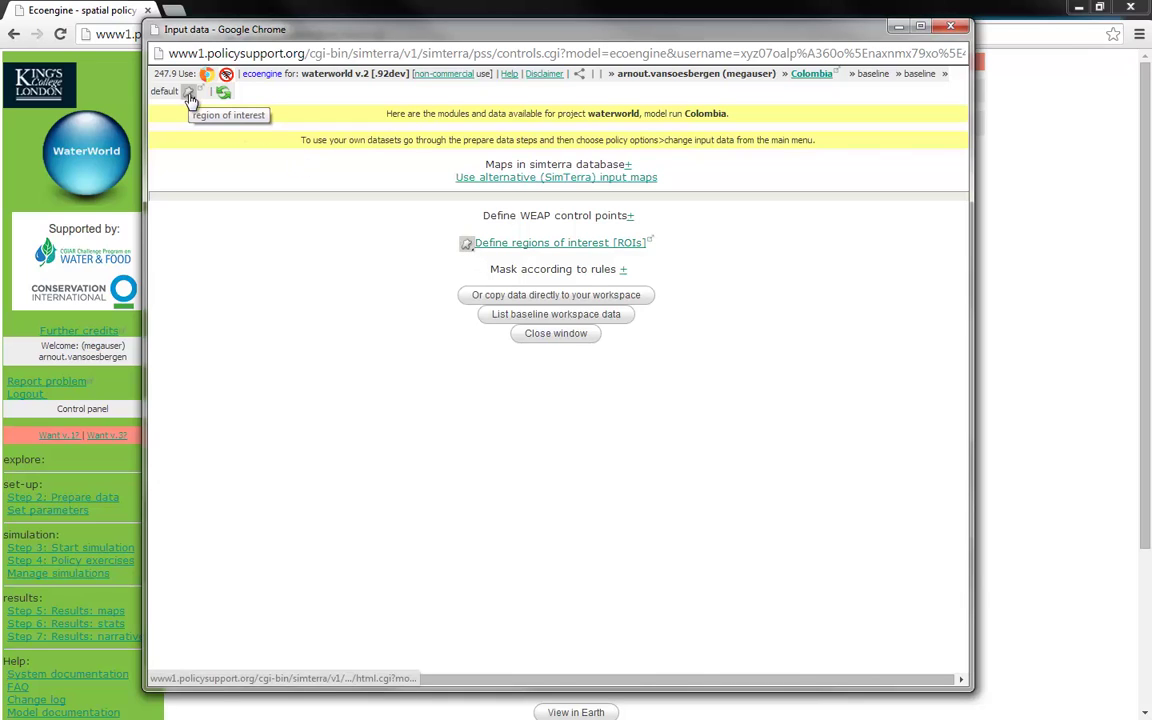
Step: Open the regions of interest form and bring up the map for defining watershed points
{"action": "left_click", "coordinate": [530, 249]}
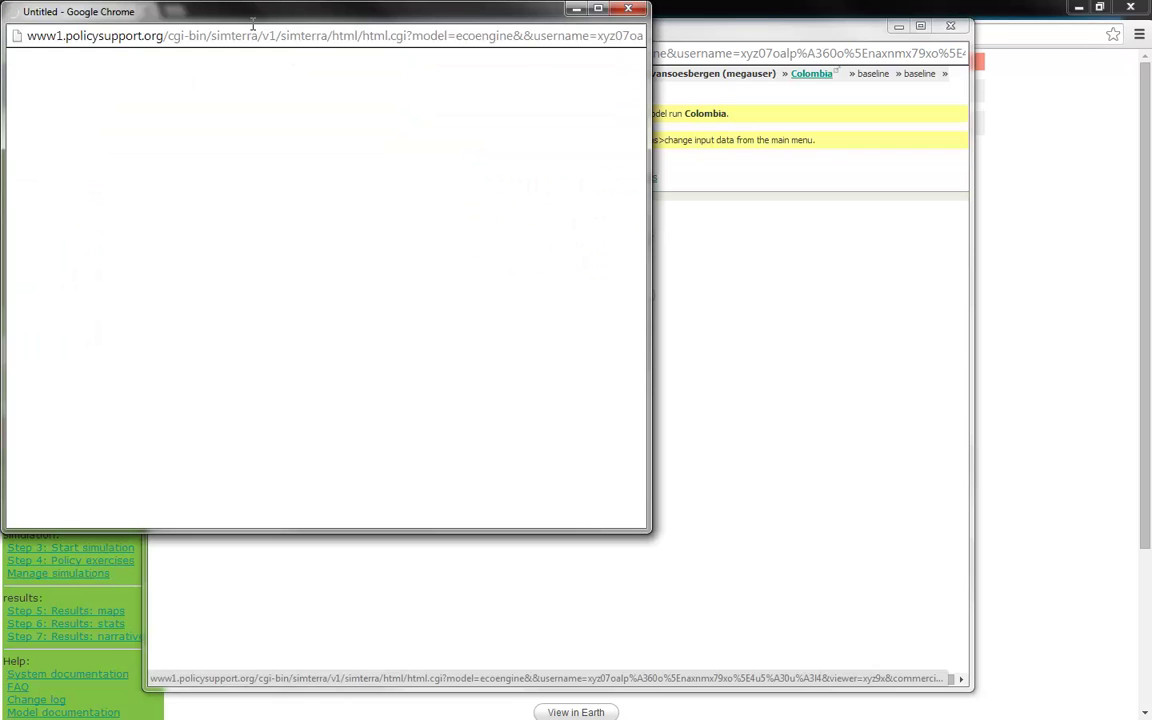
{"action": "left_click_drag", "start_coordinate": [248, 22], "coordinate": [477, 28]}
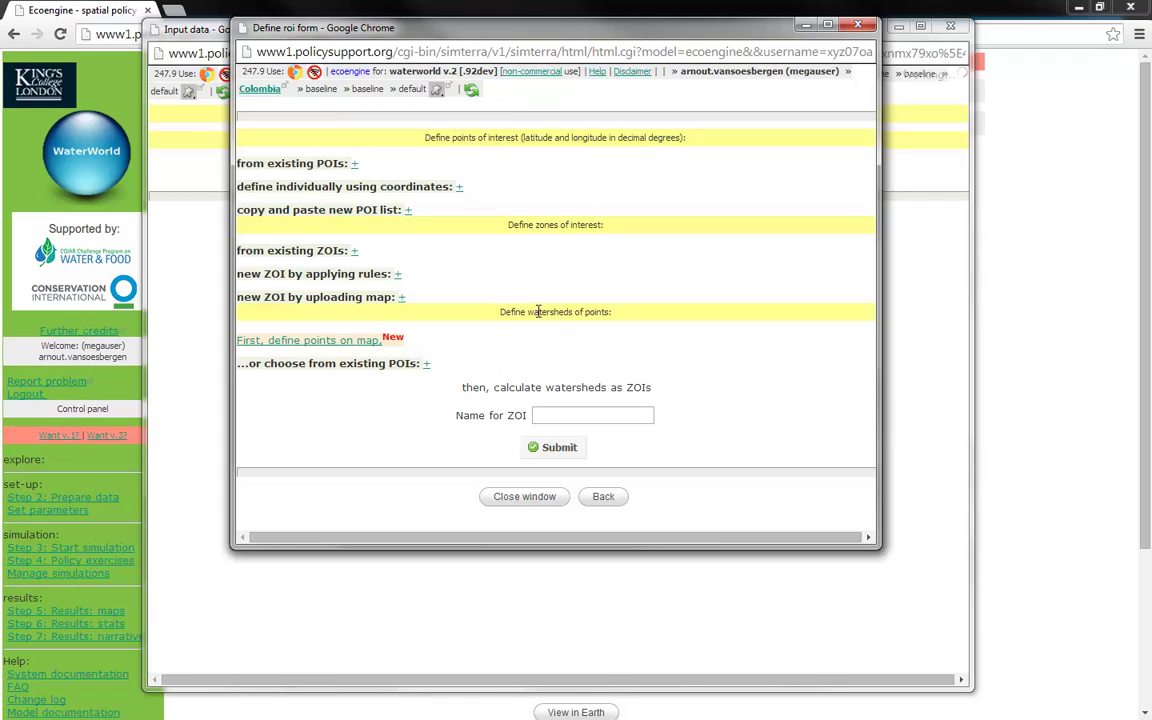
{"action": "left_click_drag", "start_coordinate": [500, 311], "coordinate": [617, 311]}
{"action": "left_click", "coordinate": [672, 305]}
{"action": "left_click", "coordinate": [294, 342]}
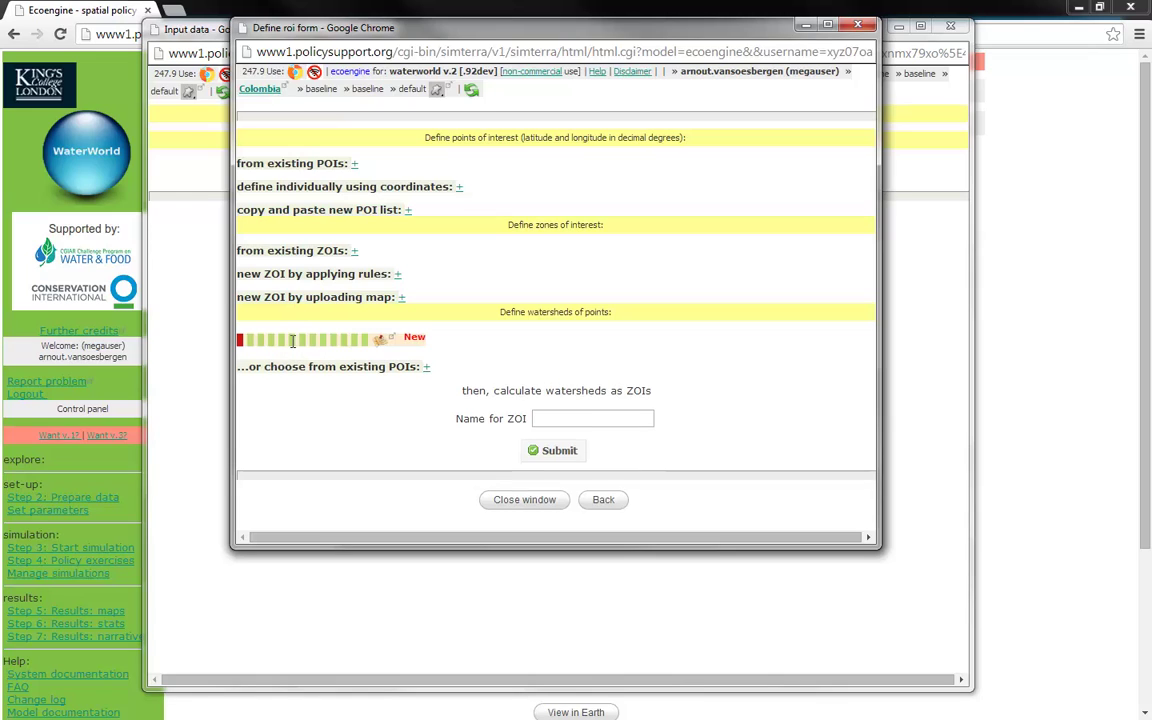
{"action": "left_click", "coordinate": [380, 344]}
{"action": "left_click_drag", "start_coordinate": [267, 15], "coordinate": [378, 23]}
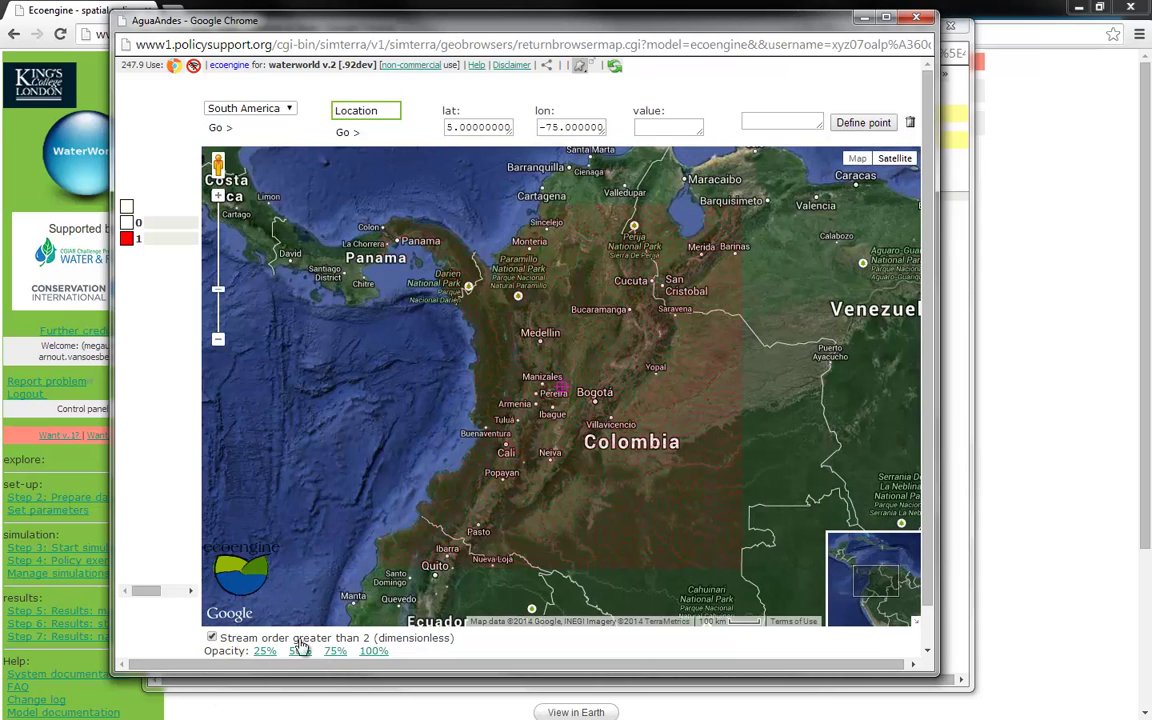
Step: Define a watershed point on the stream confluence south of Perija National Park, at about latitude 9.2926, longitude -73.0046, and close the map
{"action": "double_click", "coordinate": [666, 427]}
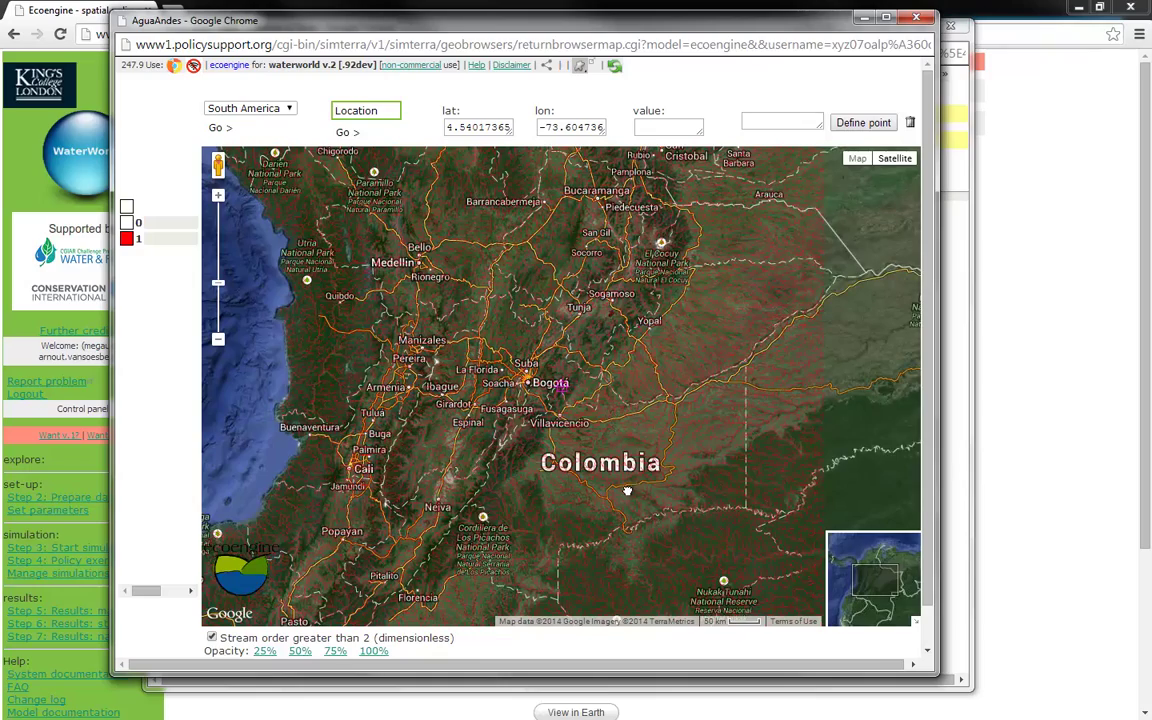
{"action": "left_click_drag", "start_coordinate": [588, 340], "coordinate": [644, 526]}
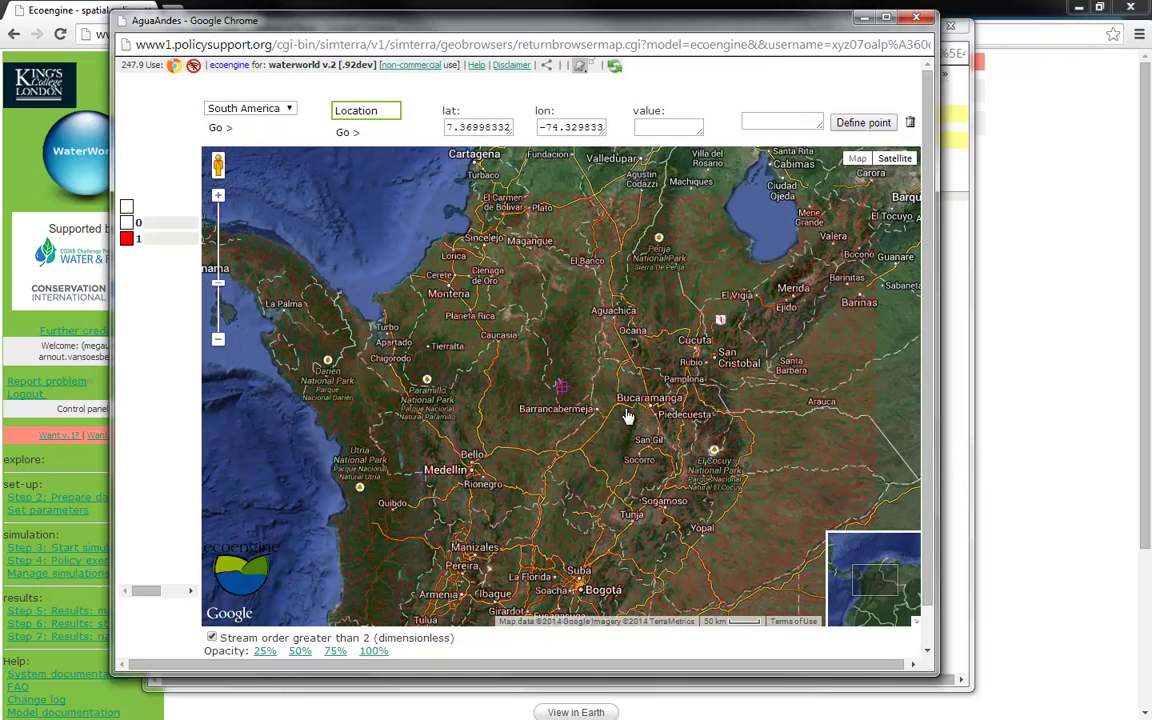
{"action": "double_click", "coordinate": [560, 380]}
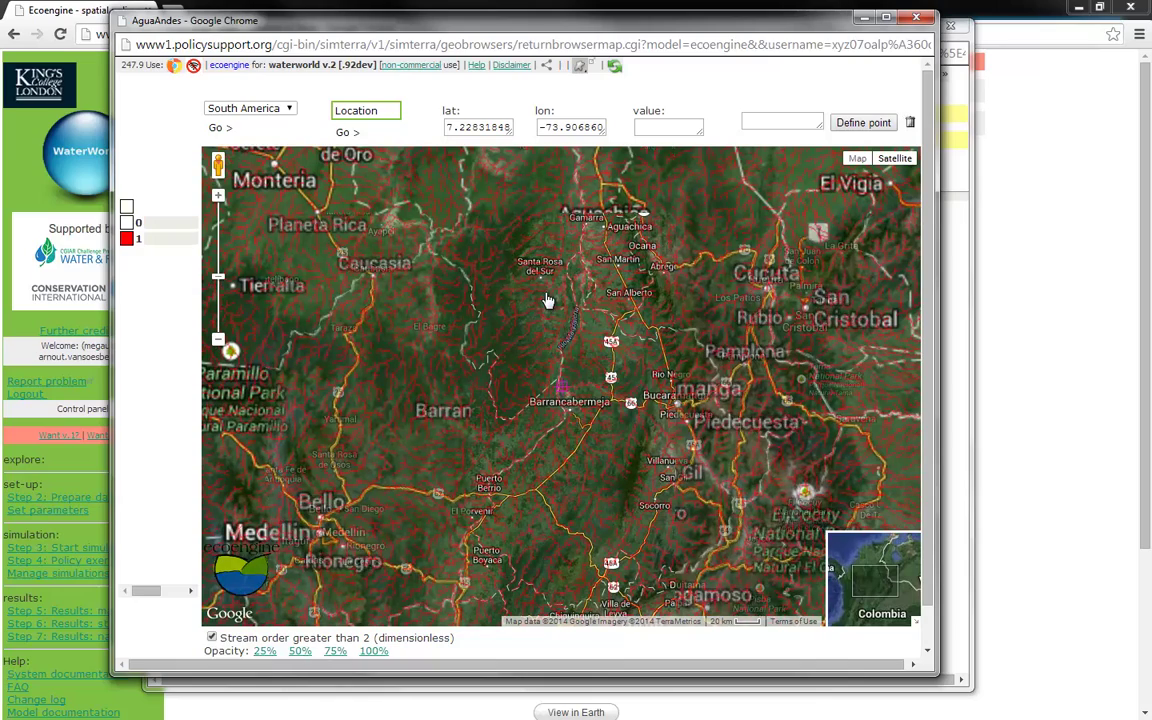
{"action": "left_click_drag", "start_coordinate": [516, 409], "coordinate": [557, 430]}
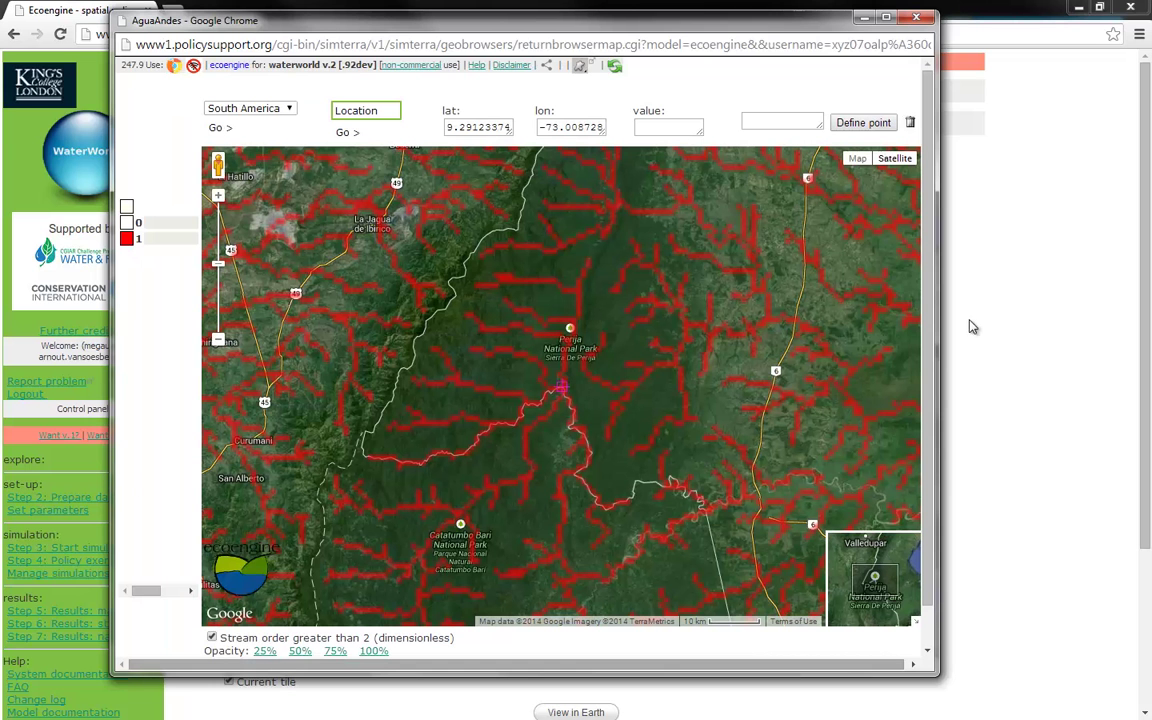
{"action": "scroll", "coordinate": [654, 404], "scroll_direction": "up", "scroll_amount": 1}
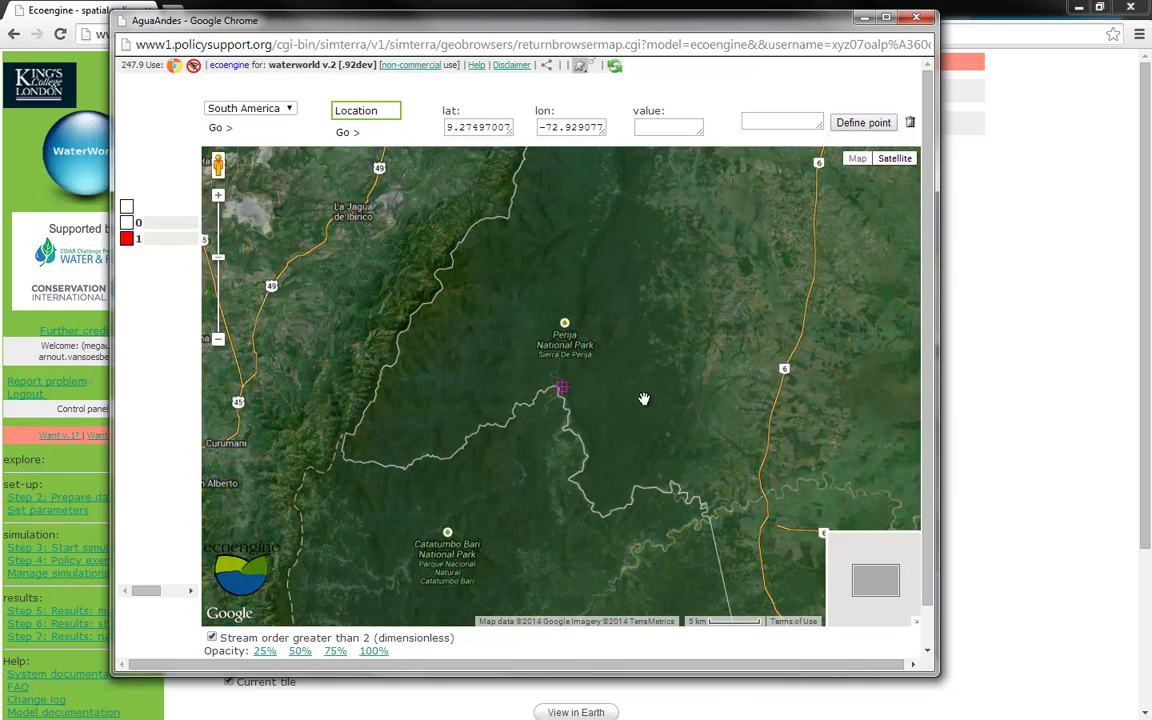
{"action": "left_click_drag", "start_coordinate": [587, 335], "coordinate": [650, 345]}
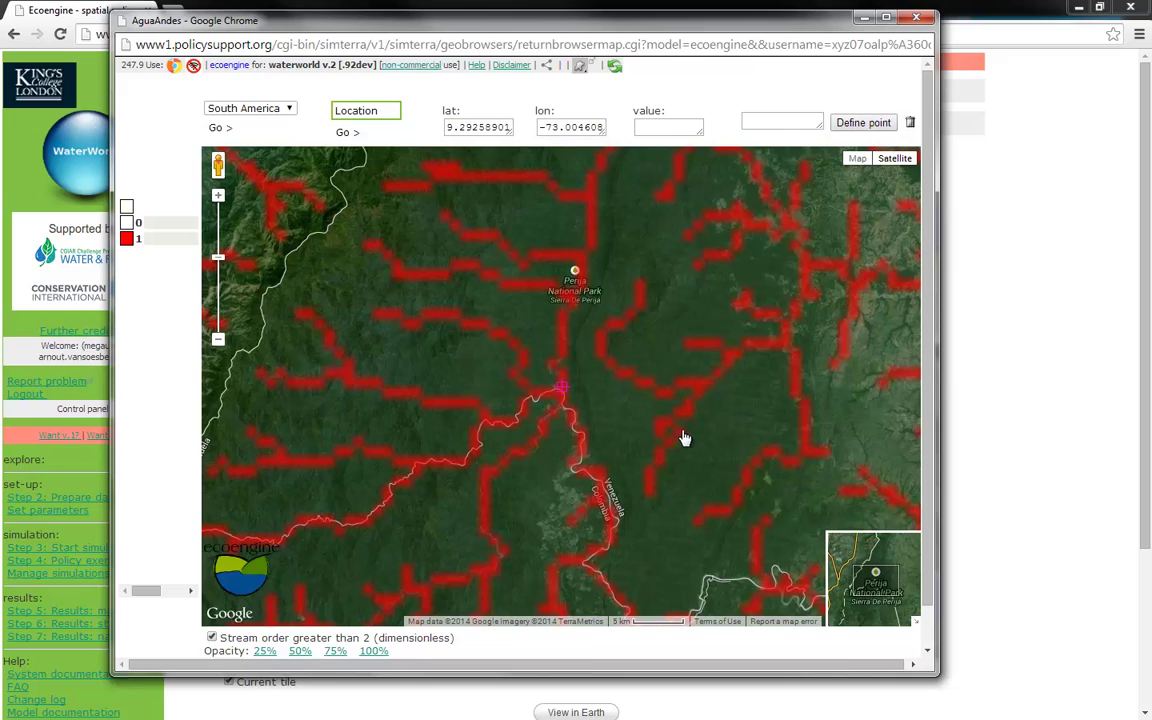
{"action": "left_click", "coordinate": [857, 127]}
{"action": "left_click_drag", "start_coordinate": [928, 241], "coordinate": [931, 300]}
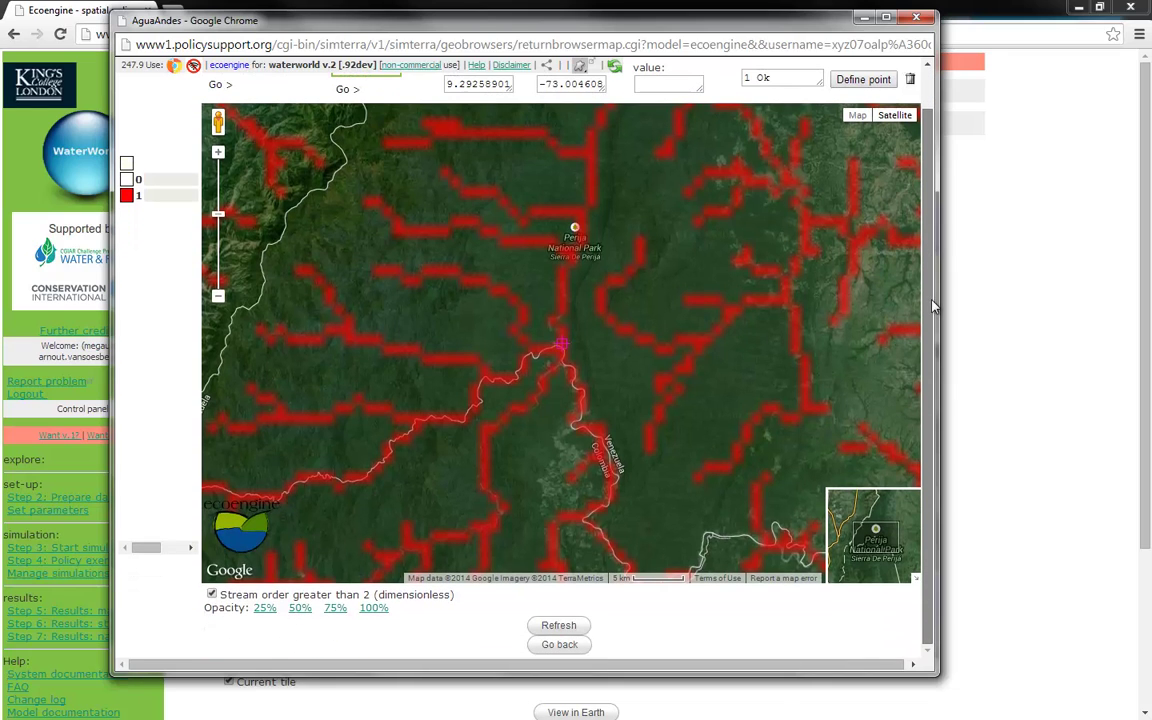
{"action": "left_click", "coordinate": [925, 17]}
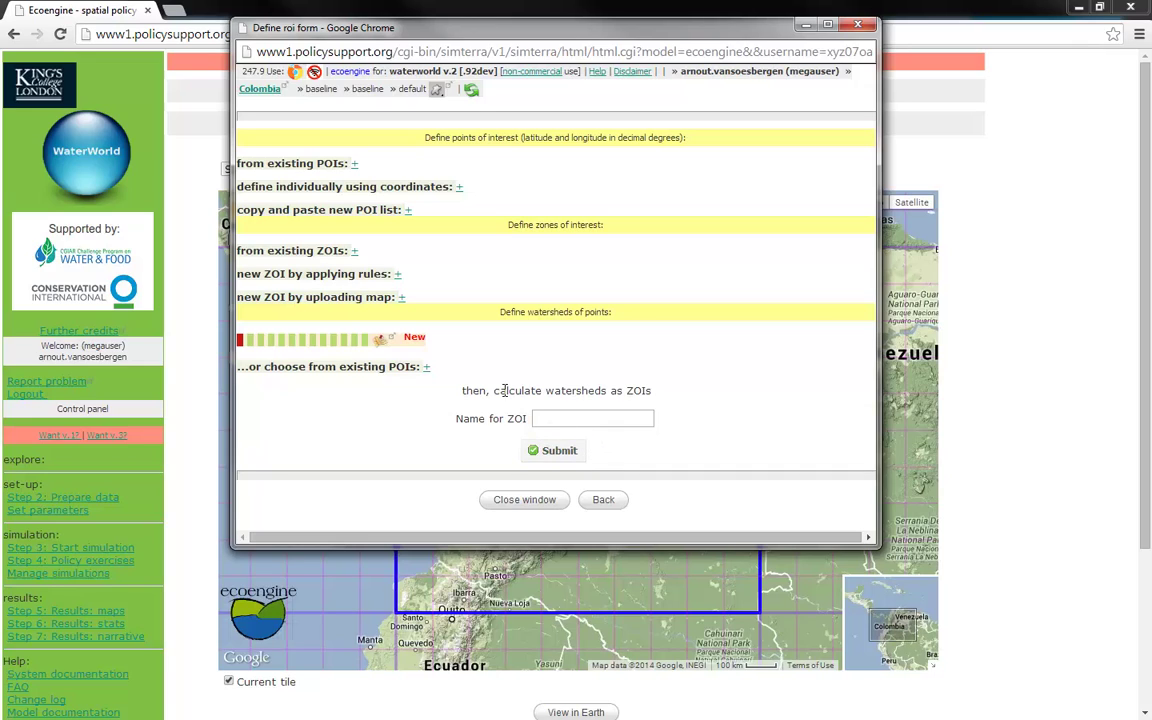
Step: Name the zone of interest Mask and submit the form to calculate the watershed of the defined point
{"action": "left_click_drag", "start_coordinate": [483, 393], "coordinate": [660, 395]}
{"action": "left_click", "coordinate": [571, 422]}
{"action": "type", "text": "Mask"}
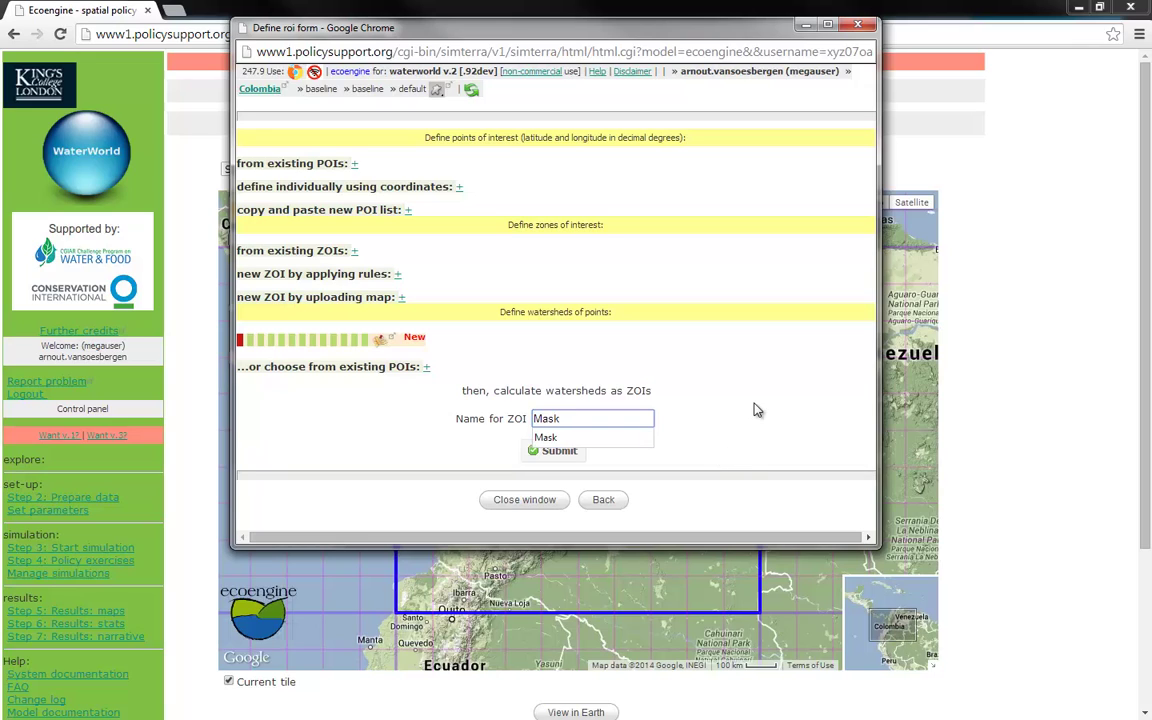
{"action": "left_click", "coordinate": [458, 400]}
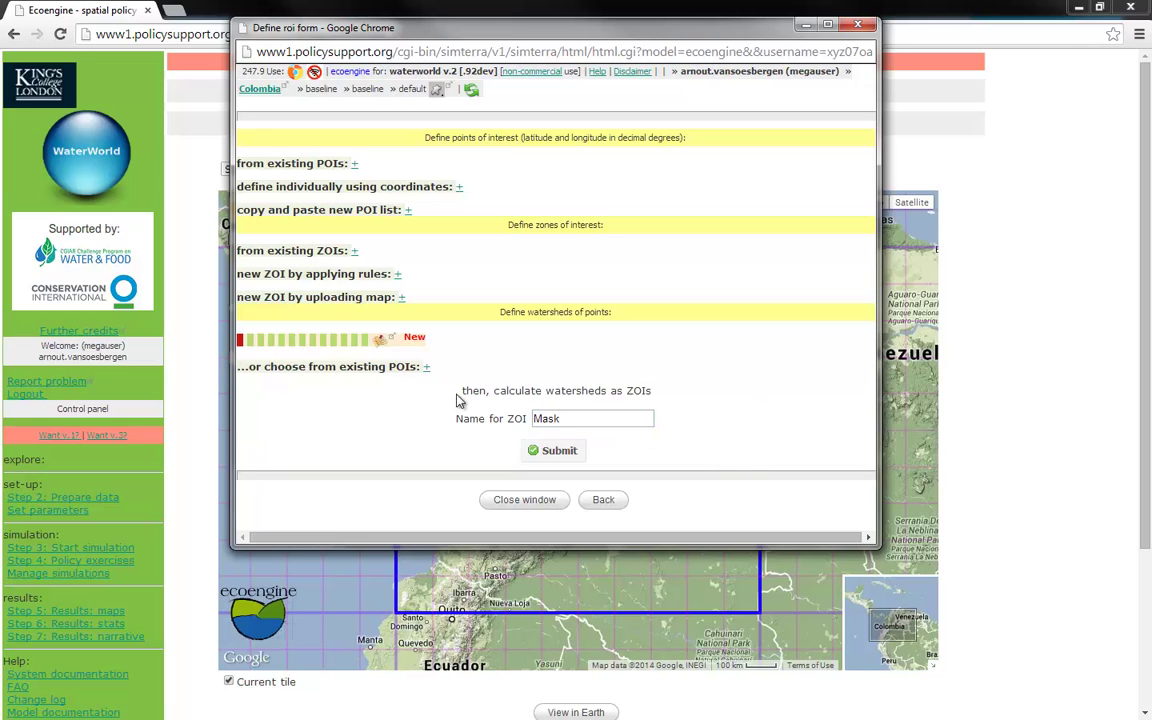
{"action": "left_click", "coordinate": [544, 454]}
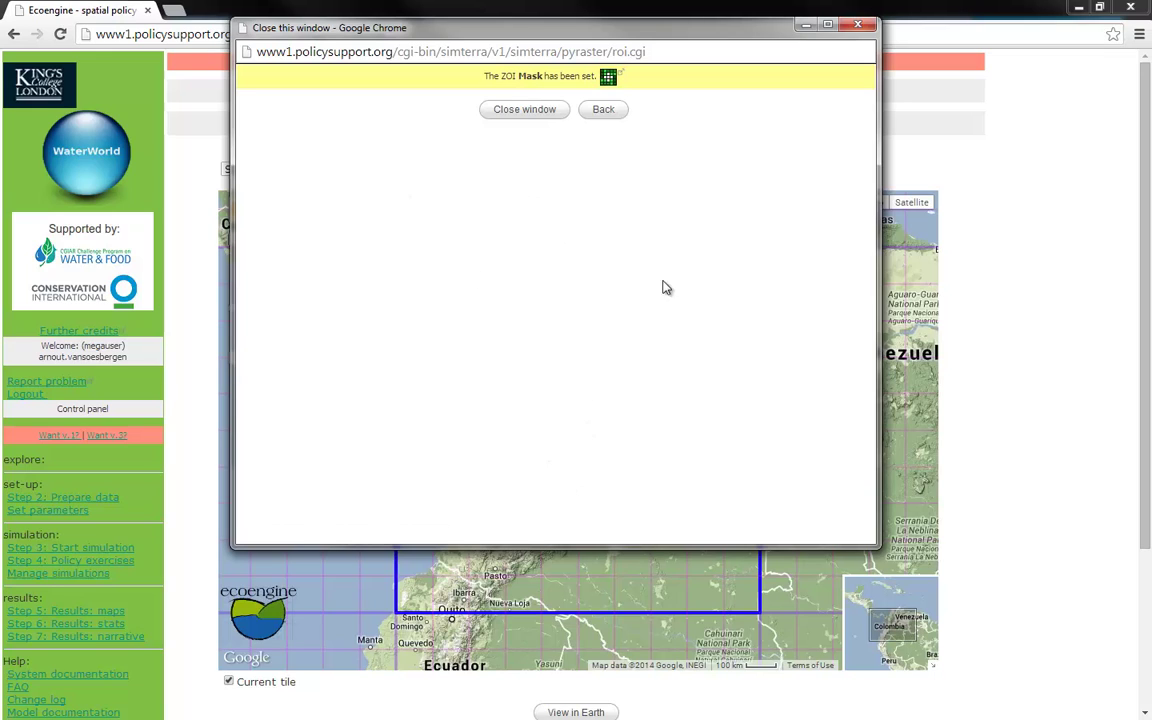
Step: Examine the Mask zone's extent as an image and on the satellite map, and return to the input data page
{"action": "left_click", "coordinate": [608, 80]}
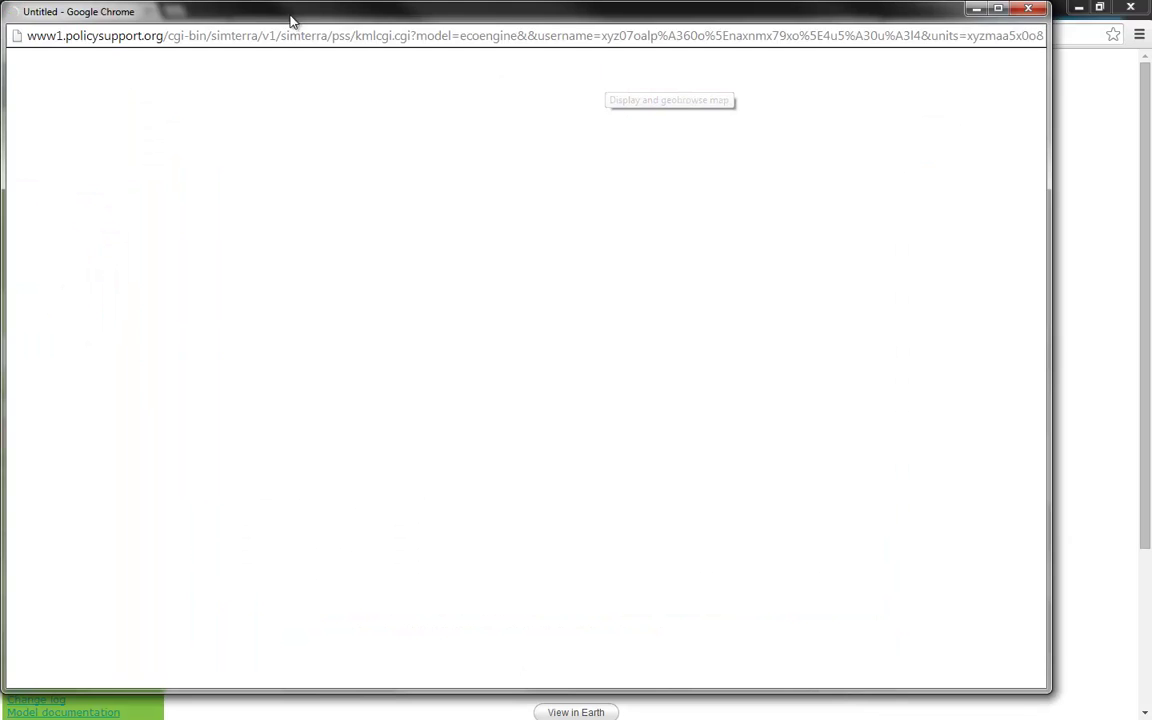
{"action": "left_click_drag", "start_coordinate": [301, 31], "coordinate": [341, 25]}
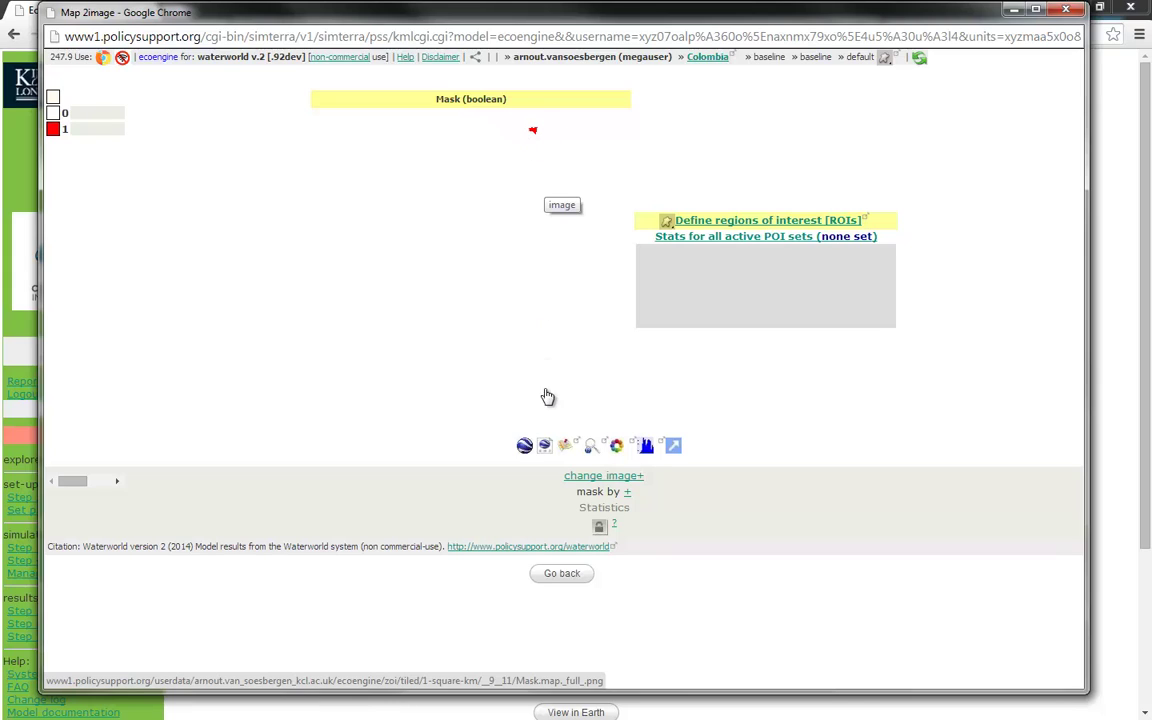
{"action": "left_click", "coordinate": [566, 449]}
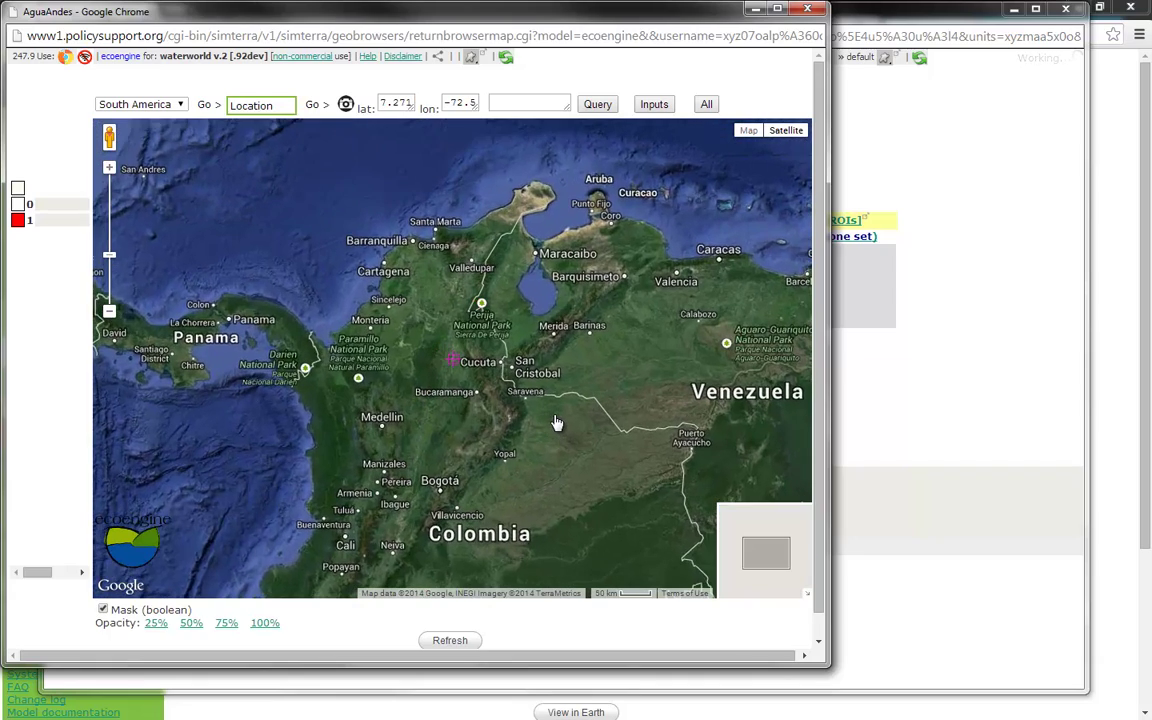
{"action": "scroll", "coordinate": [550, 410], "scroll_direction": "up", "scroll_amount": 1}
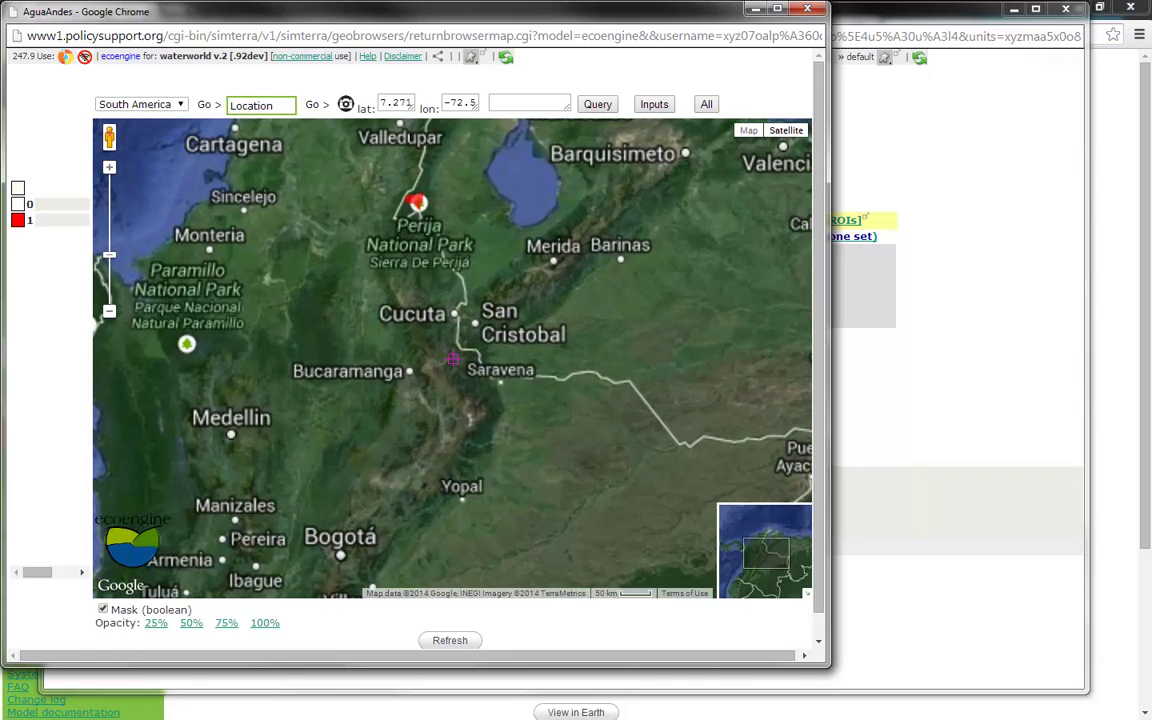
{"action": "left_click_drag", "start_coordinate": [449, 228], "coordinate": [508, 360]}
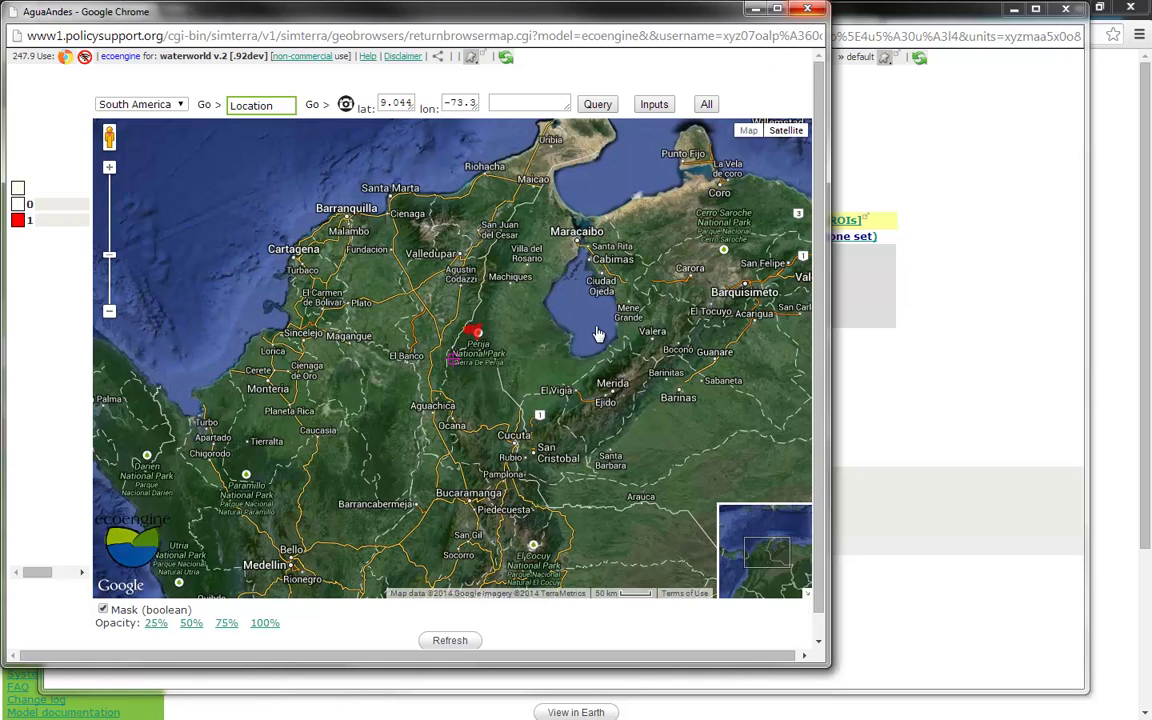
{"action": "left_click", "coordinate": [809, 10]}
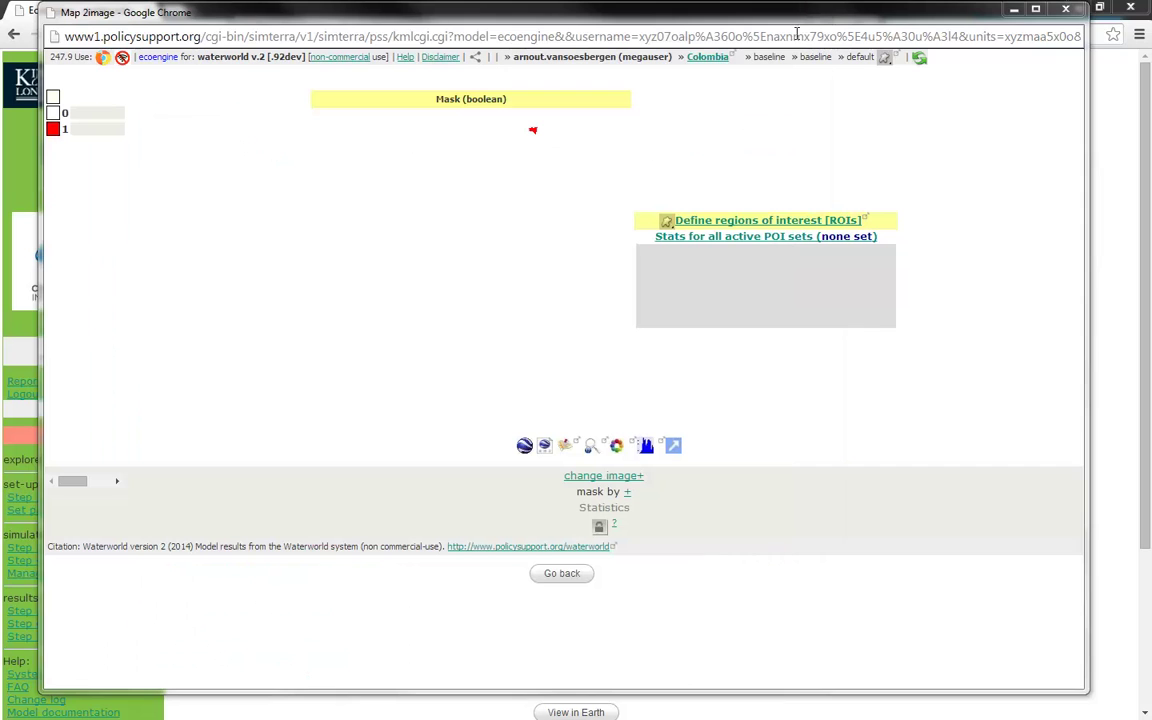
{"action": "left_click", "coordinate": [1066, 10]}
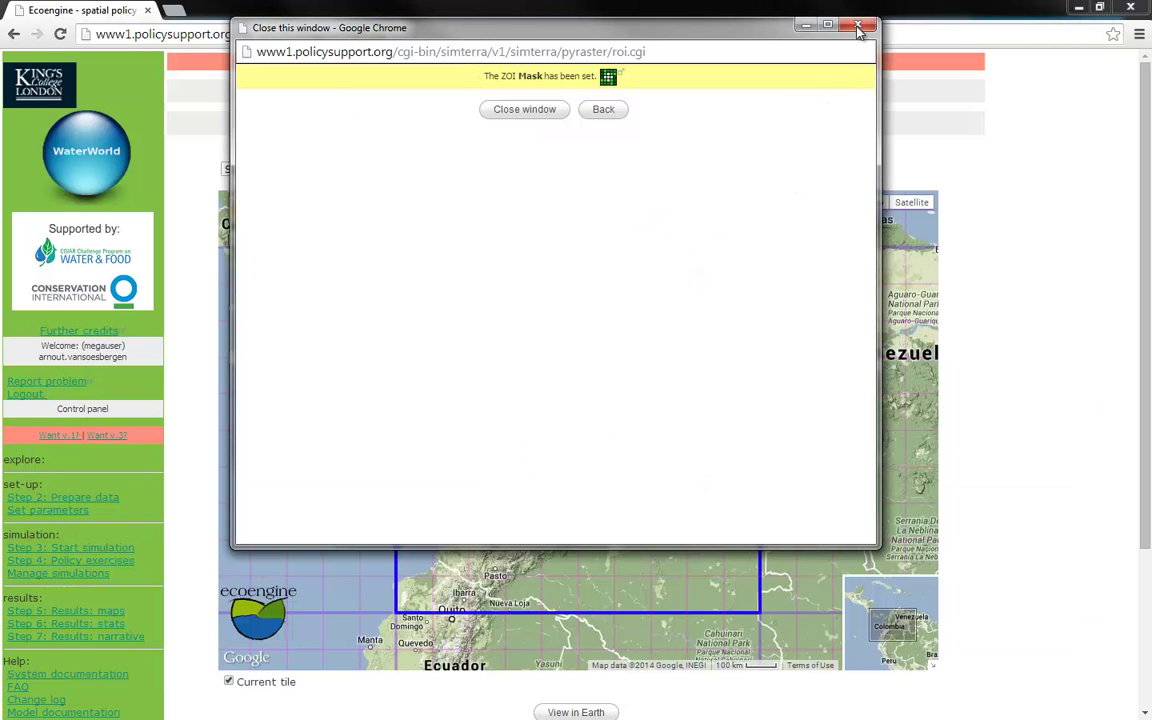
{"action": "left_click", "coordinate": [528, 112]}
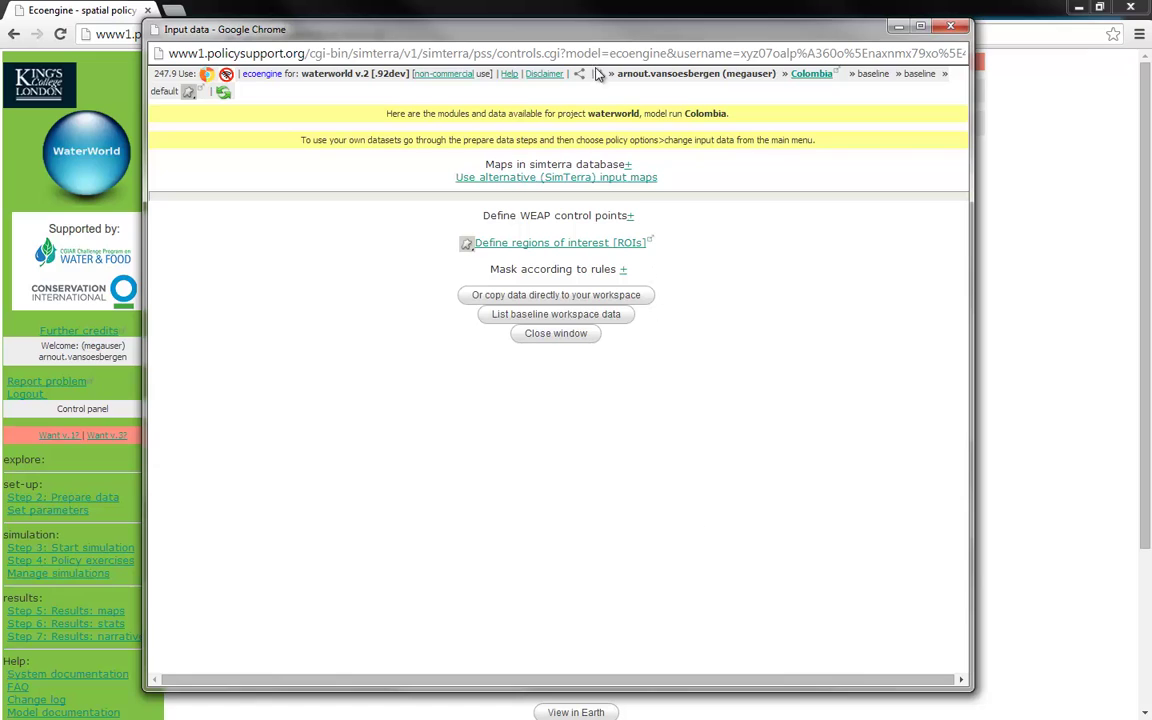
Step: Copy the input data directly to the workspace for the Colombia run and close the input data window
{"action": "left_click_drag", "start_coordinate": [526, 28], "coordinate": [526, 21]}
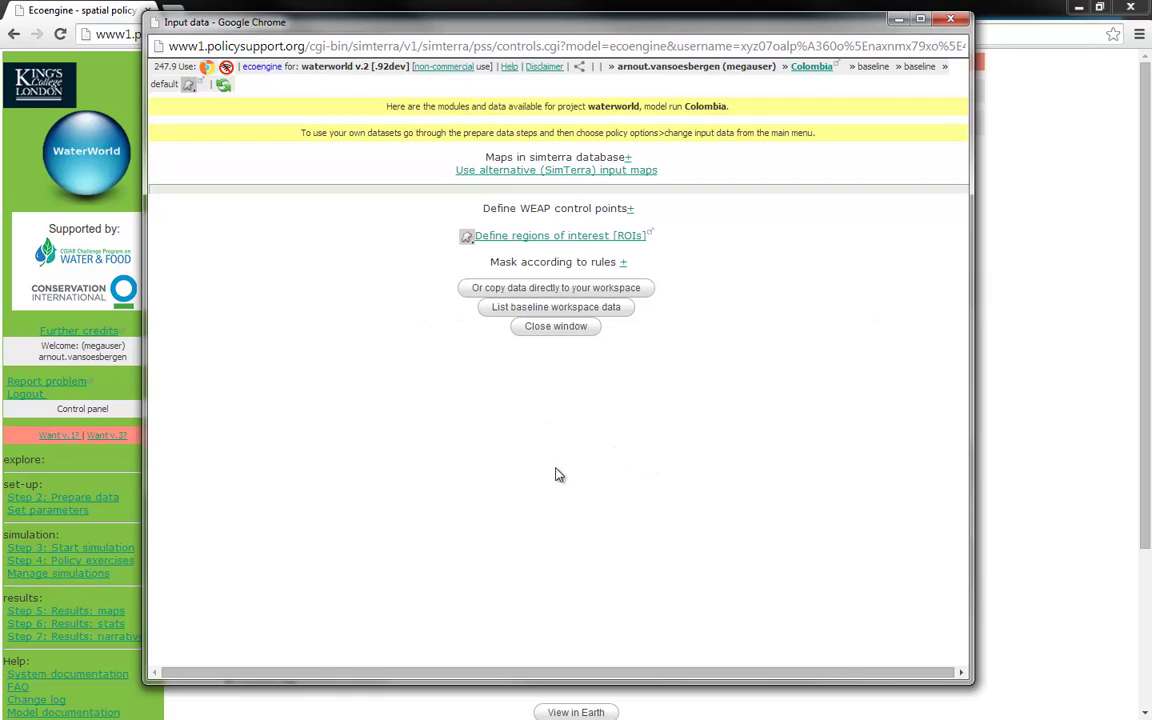
{"action": "left_click", "coordinate": [565, 290]}
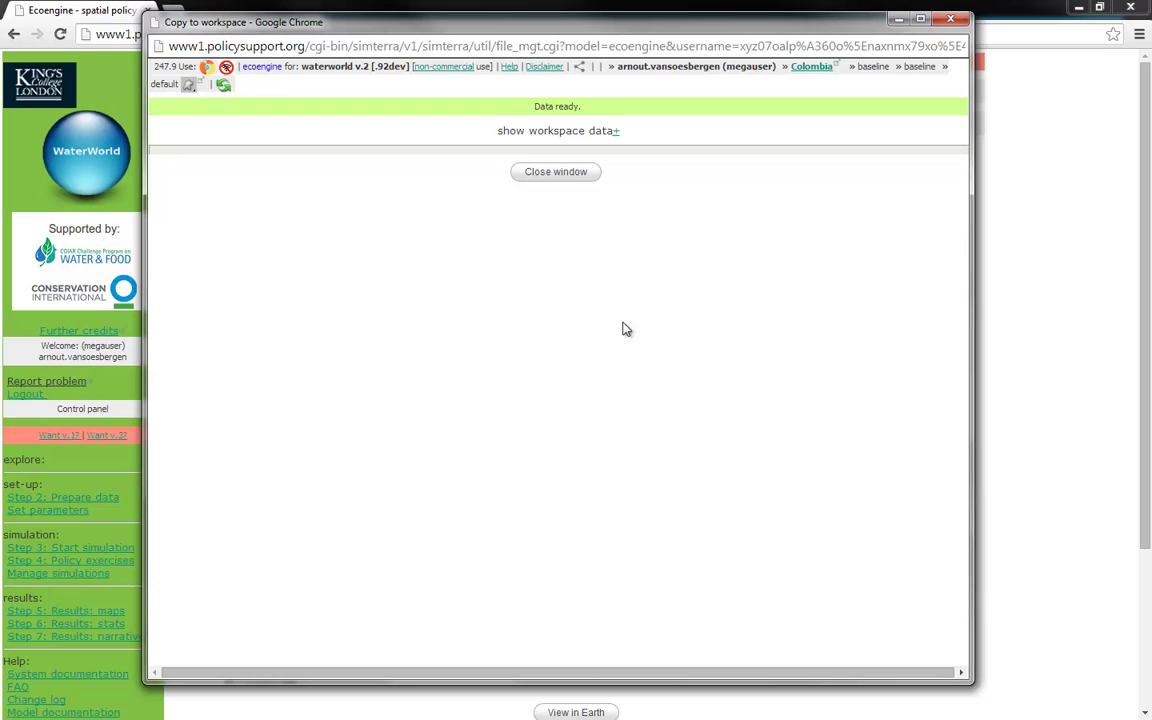
{"action": "left_click", "coordinate": [563, 173]}
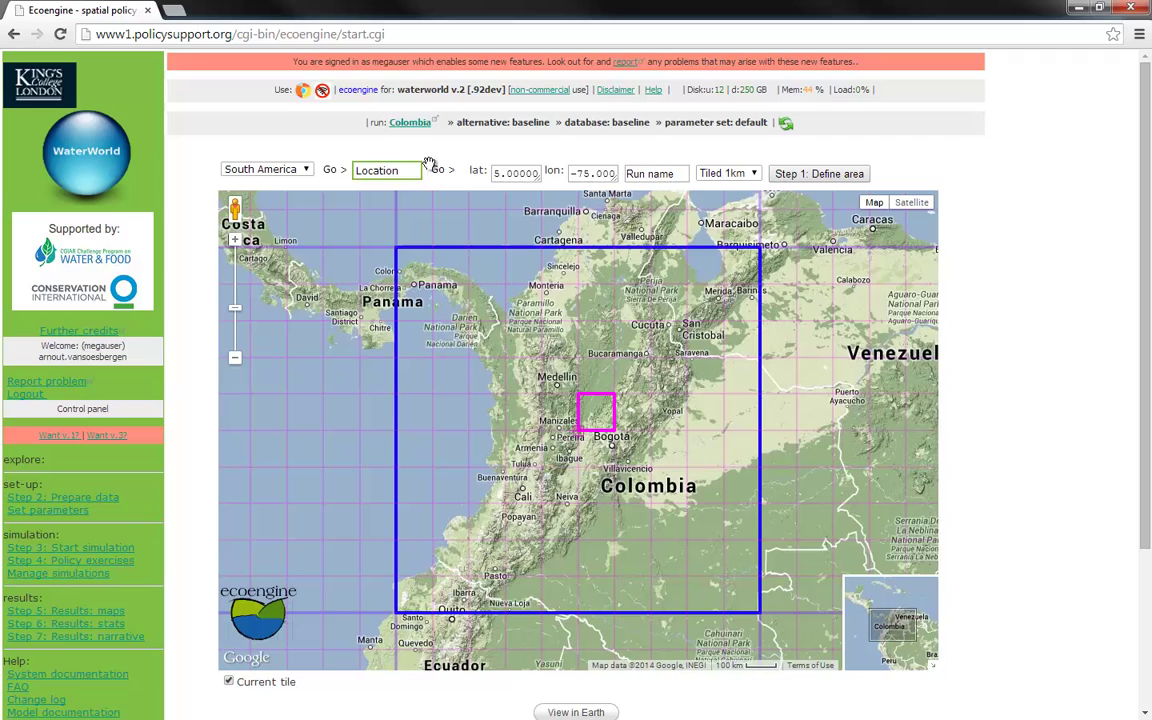
Step: Run the baseline simulation for Colombia without writing maps every timestep, and close the simulation controls once it finishes
{"action": "left_click", "coordinate": [60, 556]}
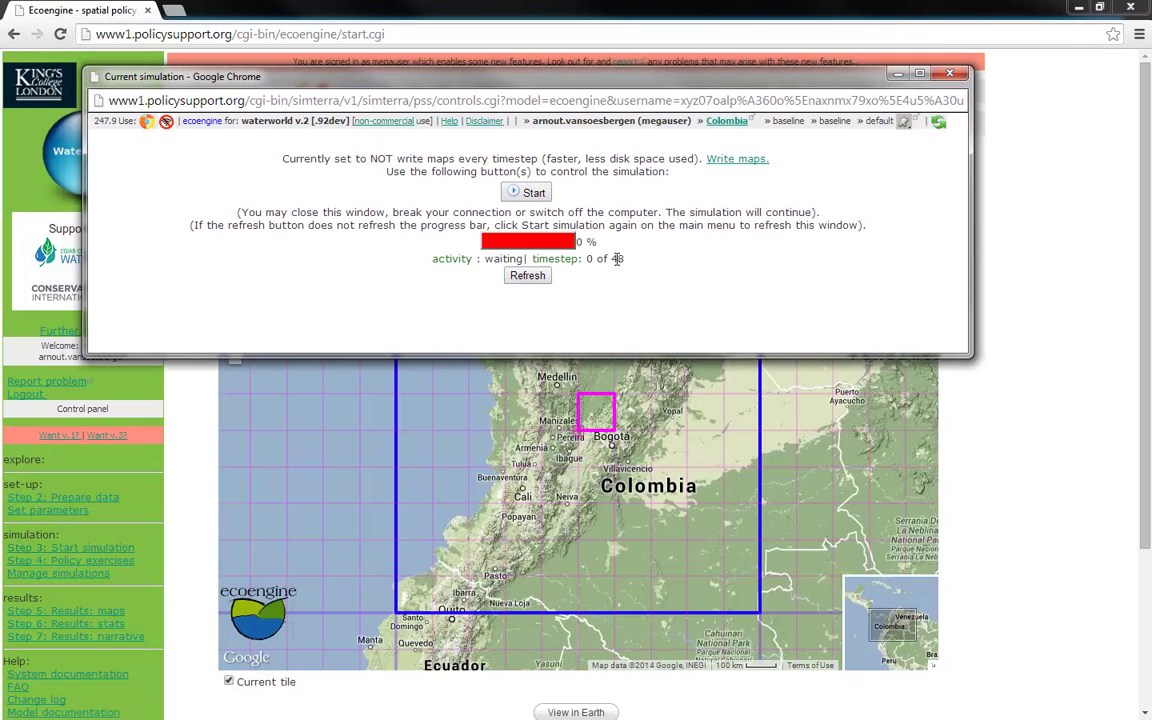
{"action": "left_click", "coordinate": [527, 193]}
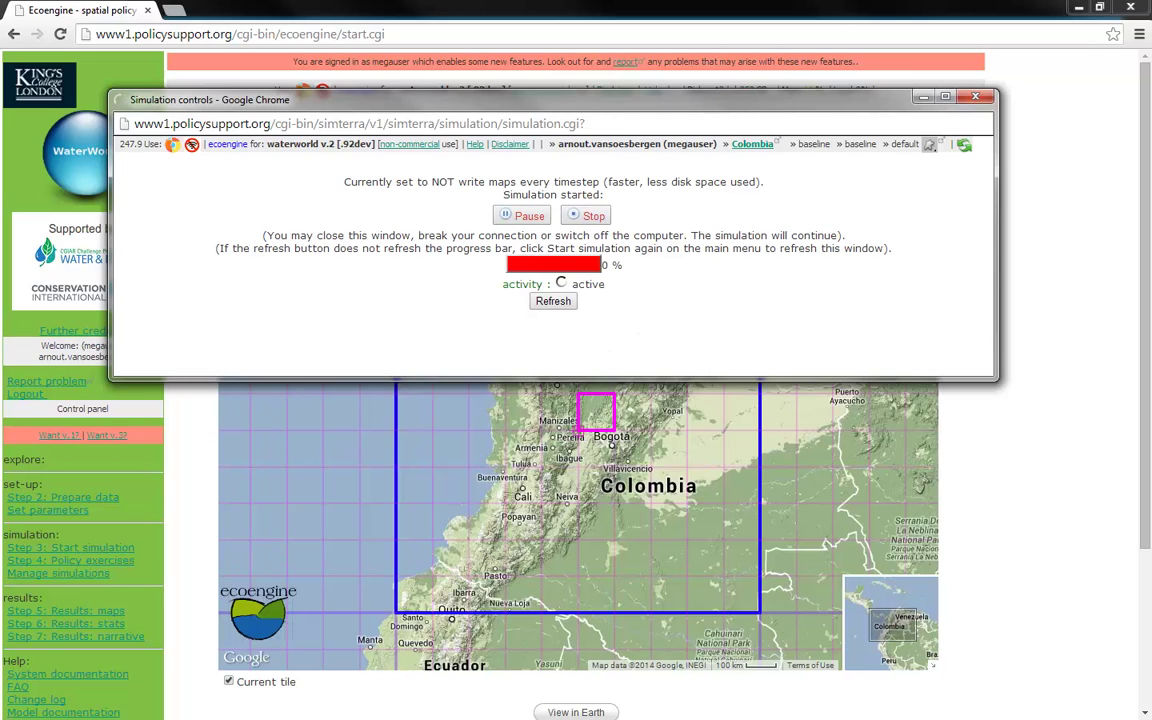
{"action": "key", "text": "alt+F4"}
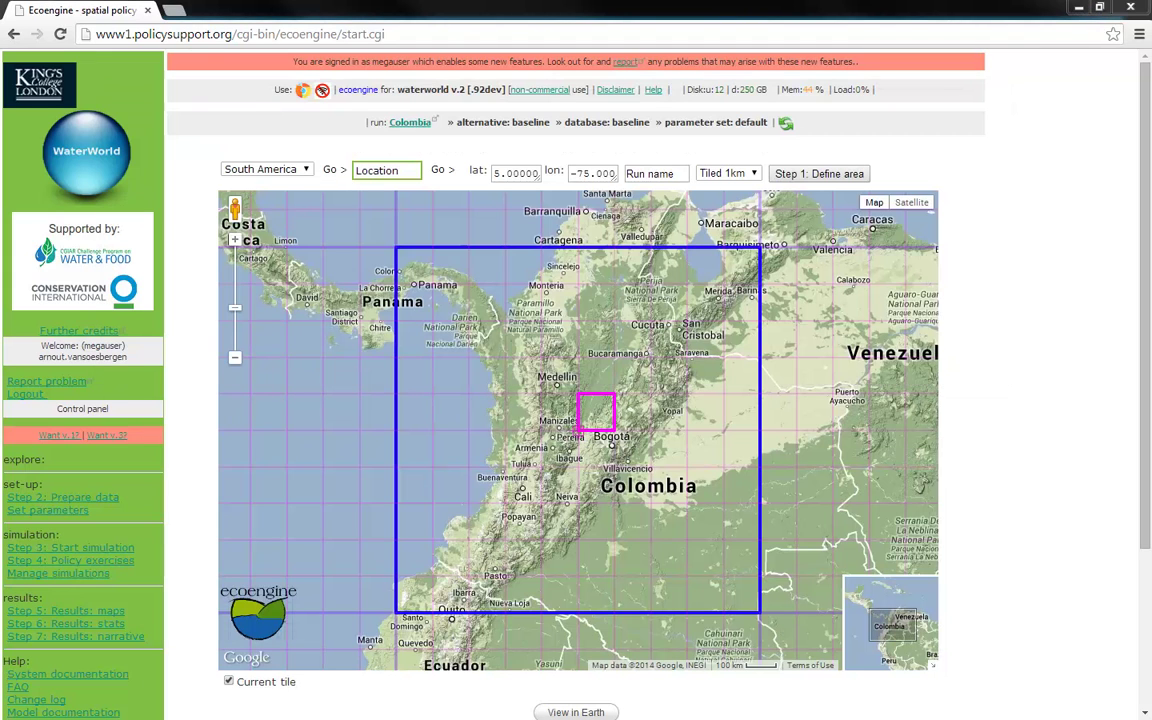
{"action": "key", "text": "alt+Tab"}
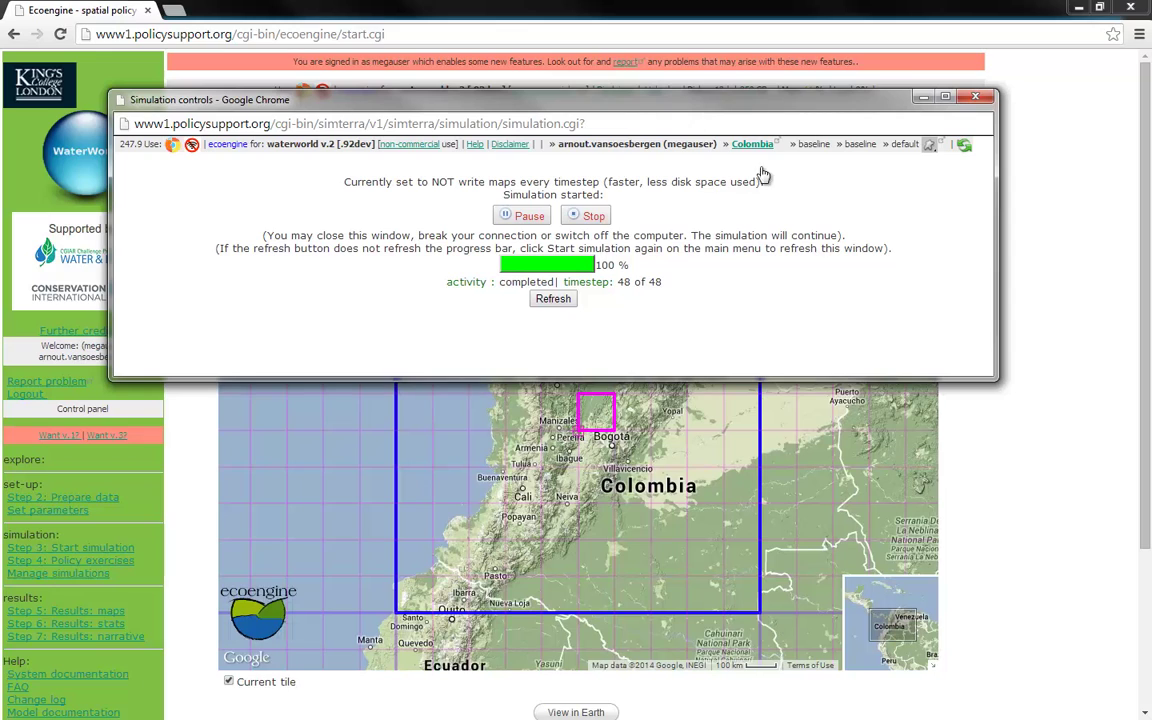
{"action": "left_click_drag", "start_coordinate": [650, 100], "coordinate": [683, 97]}
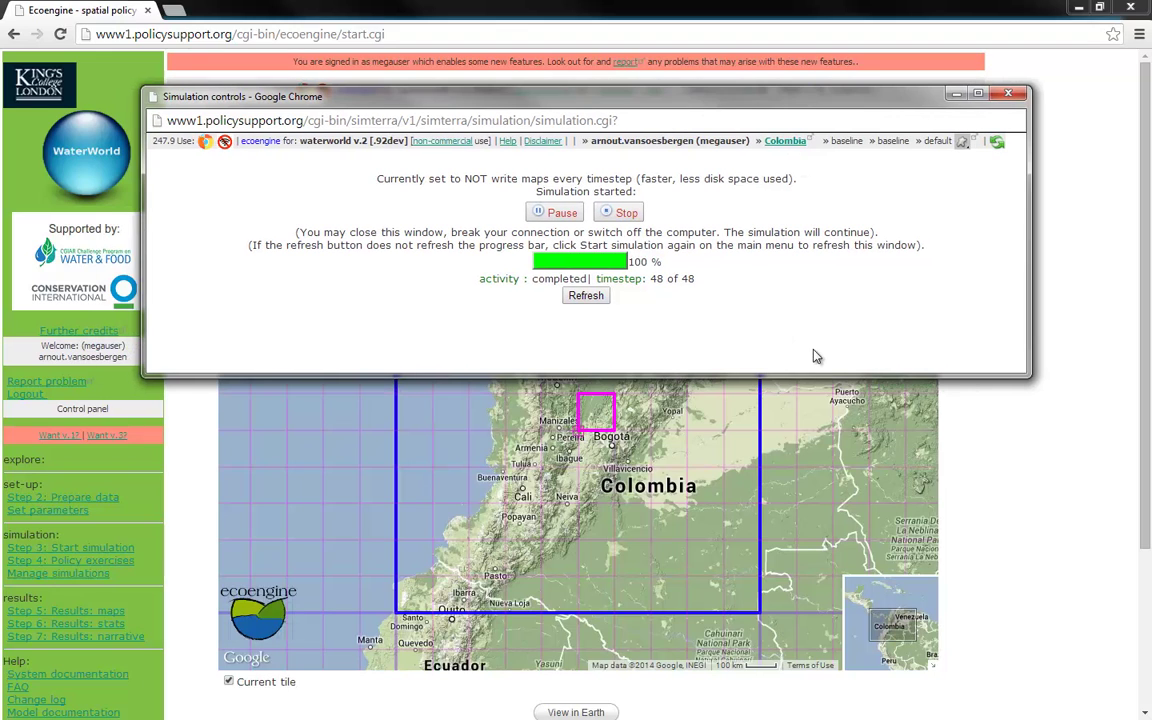
{"action": "left_click", "coordinate": [1009, 95]}
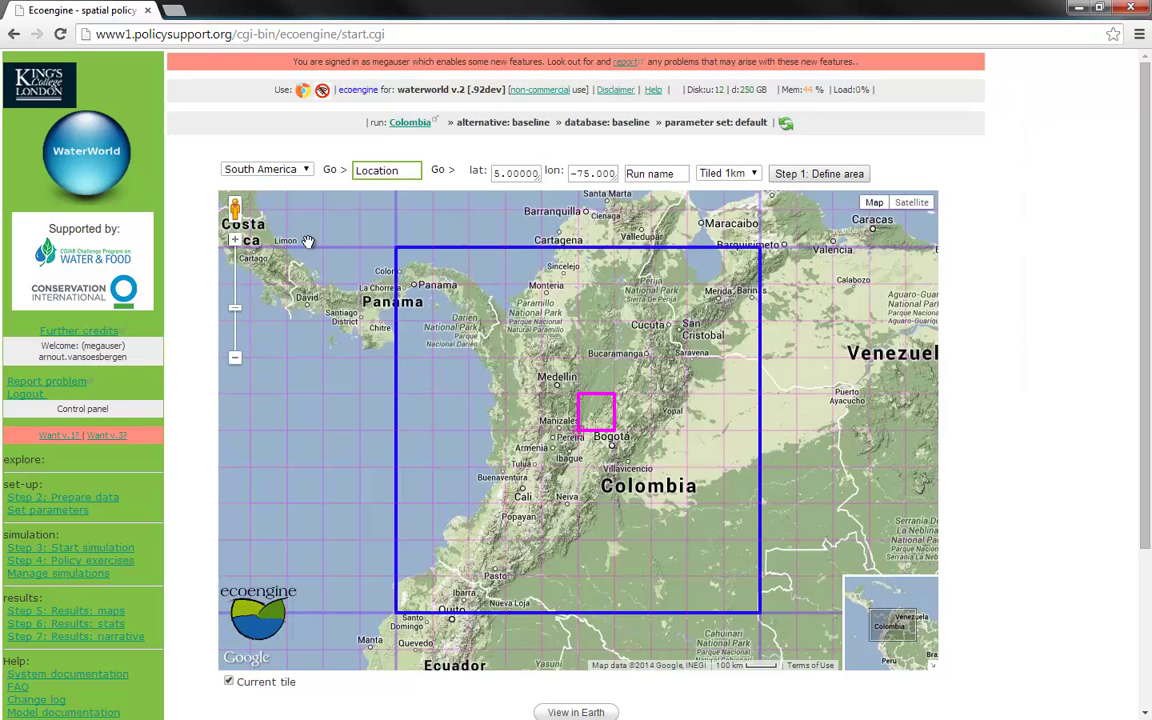
Step: Choose the Land Use and Cover Change policy exercise and expand its land use change model settings
{"action": "left_click", "coordinate": [83, 564]}
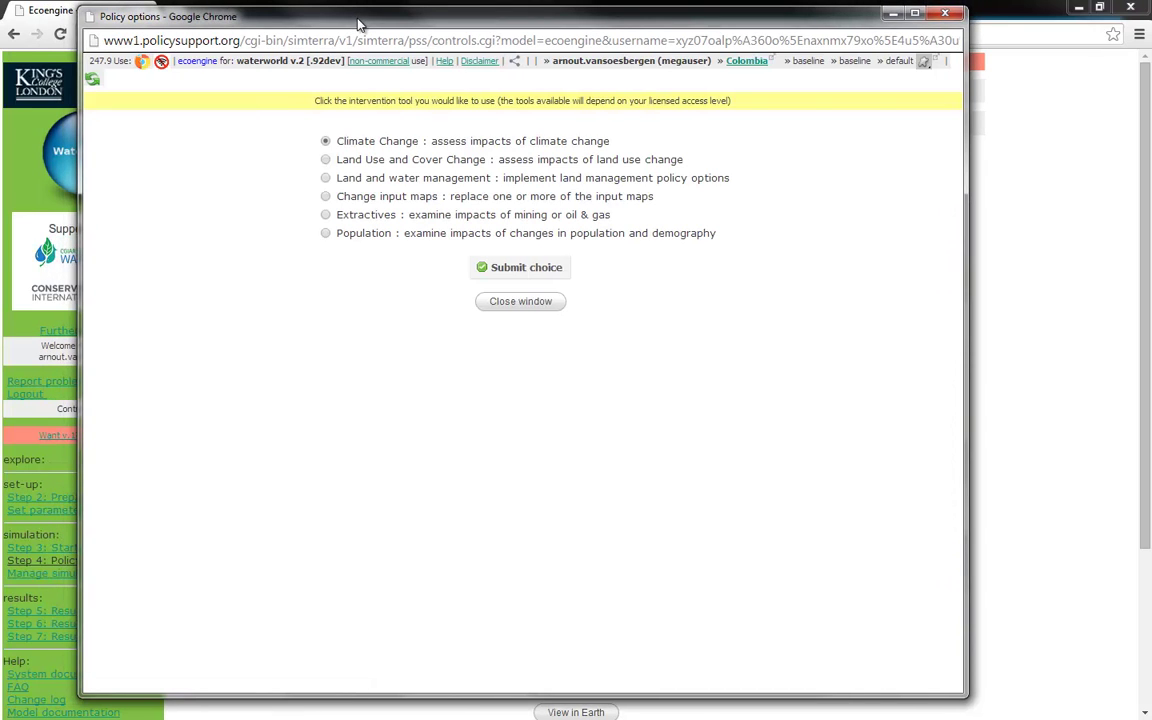
{"action": "left_click_drag", "start_coordinate": [359, 19], "coordinate": [361, 19]}
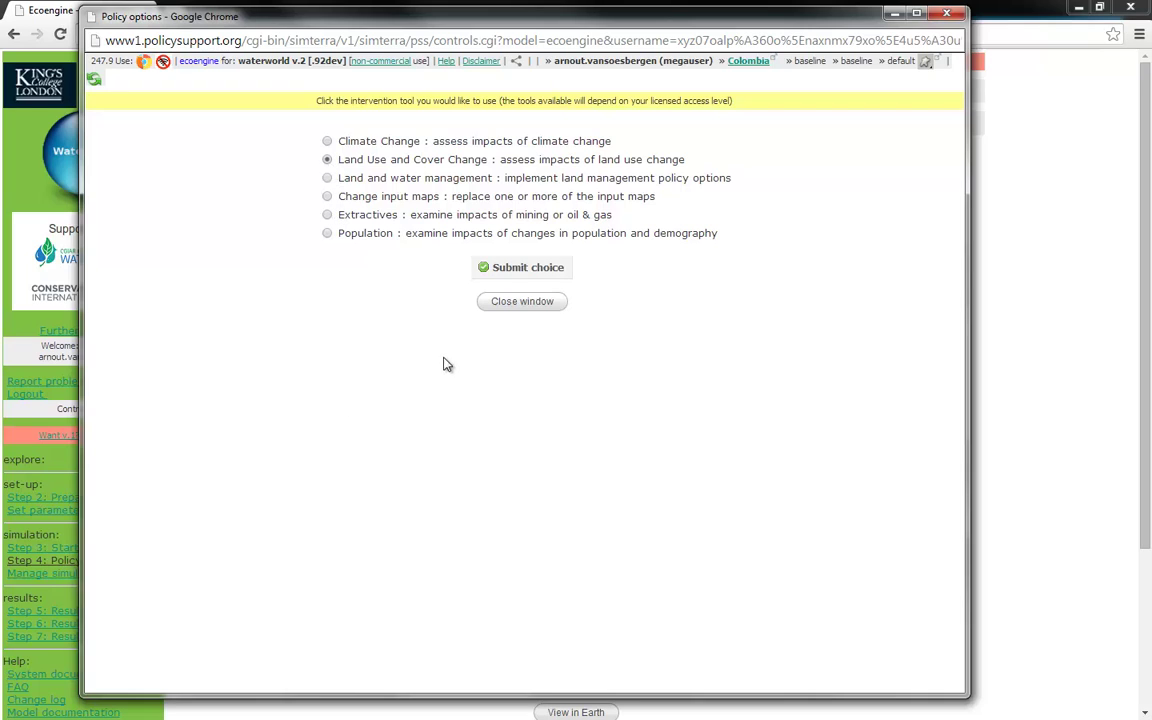
{"action": "left_click", "coordinate": [521, 268]}
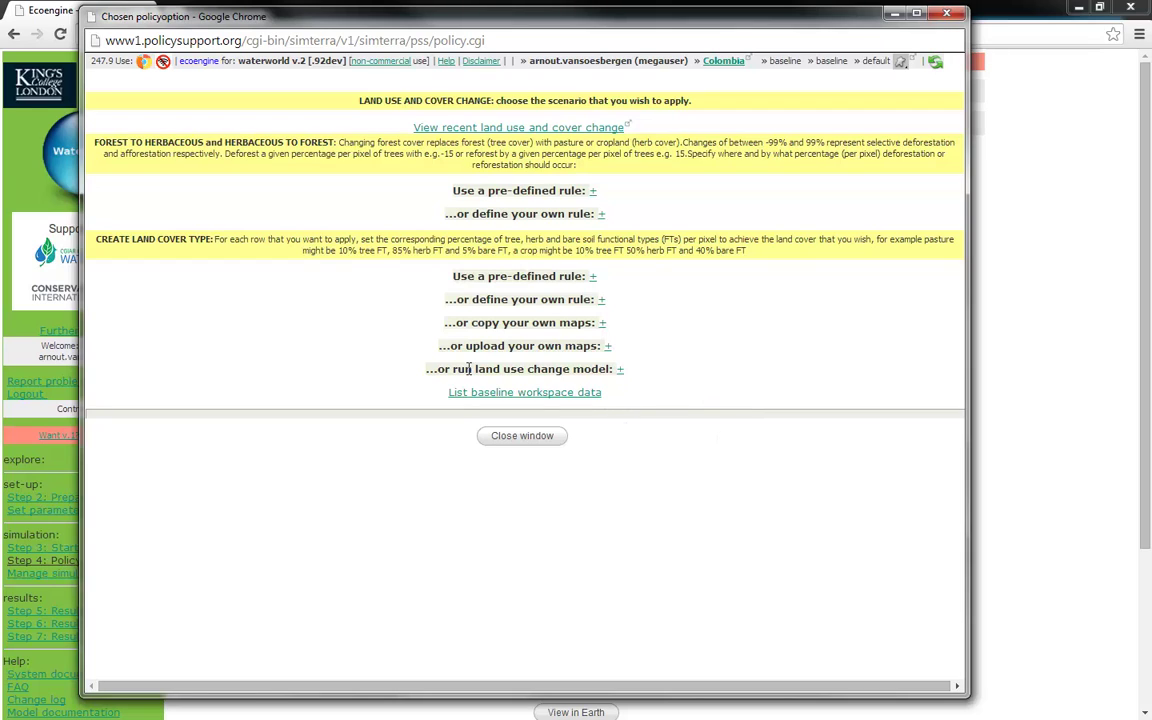
{"action": "left_click", "coordinate": [621, 373]}
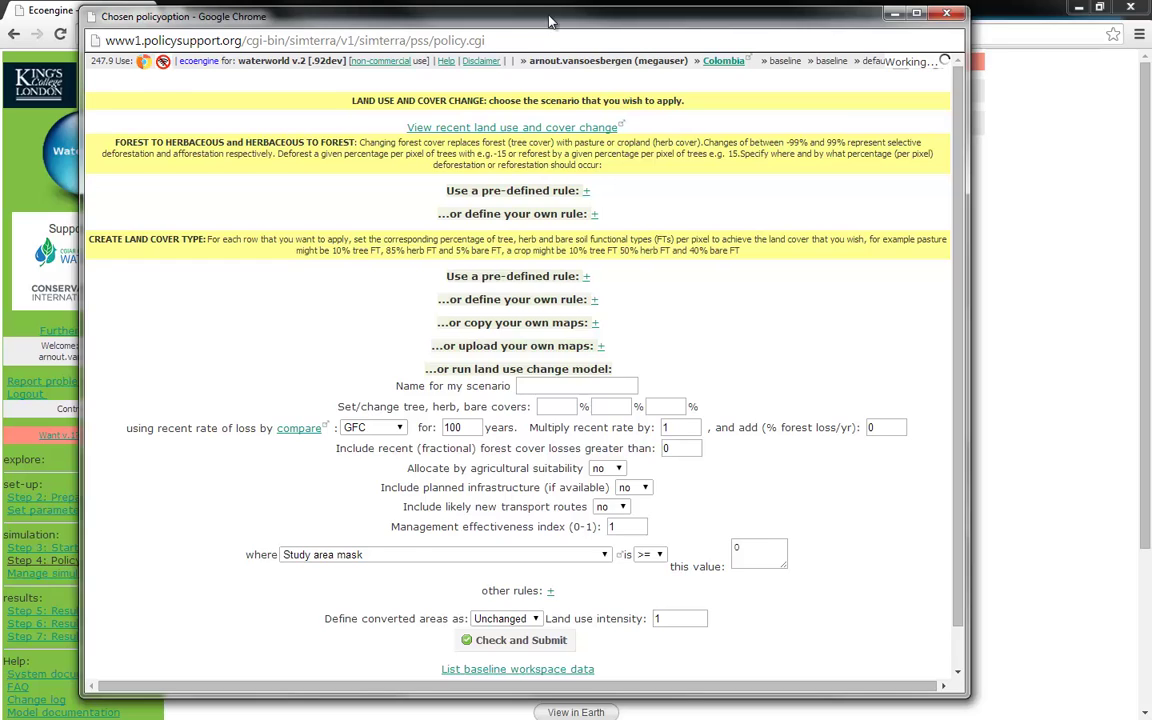
Step: Check which datasets are offered for the recent rate of forest loss in the land use change model
{"action": "left_click_drag", "start_coordinate": [490, 22], "coordinate": [500, 18]}
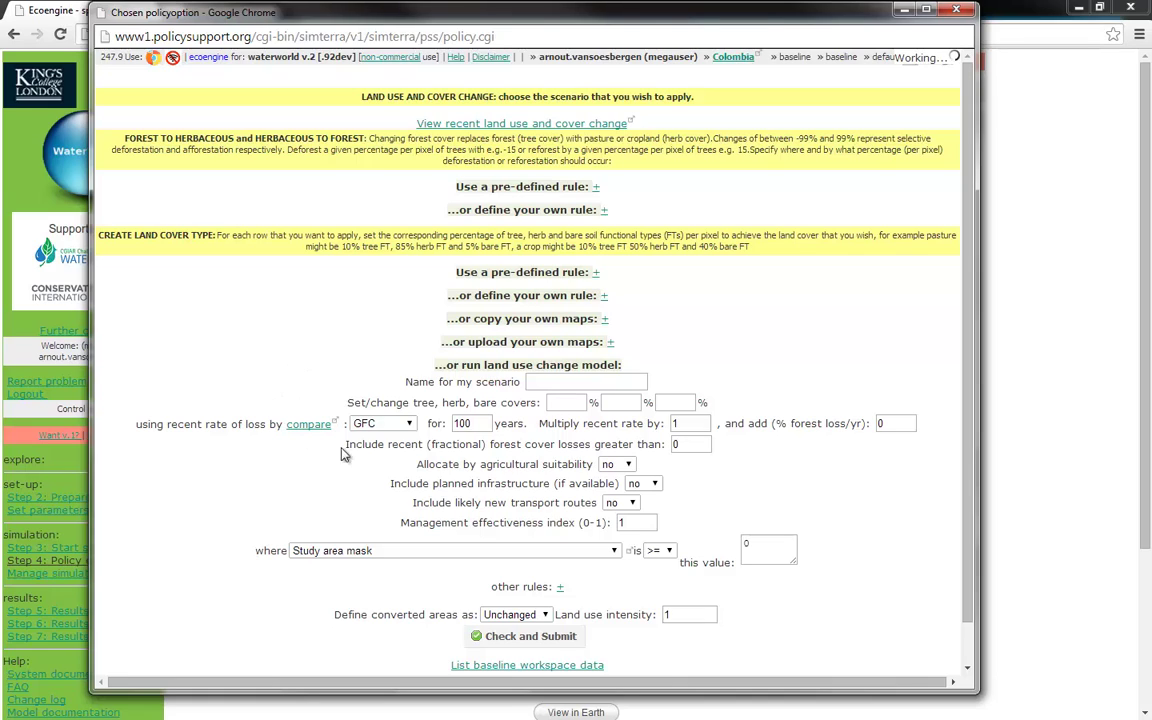
{"action": "left_click", "coordinate": [410, 426]}
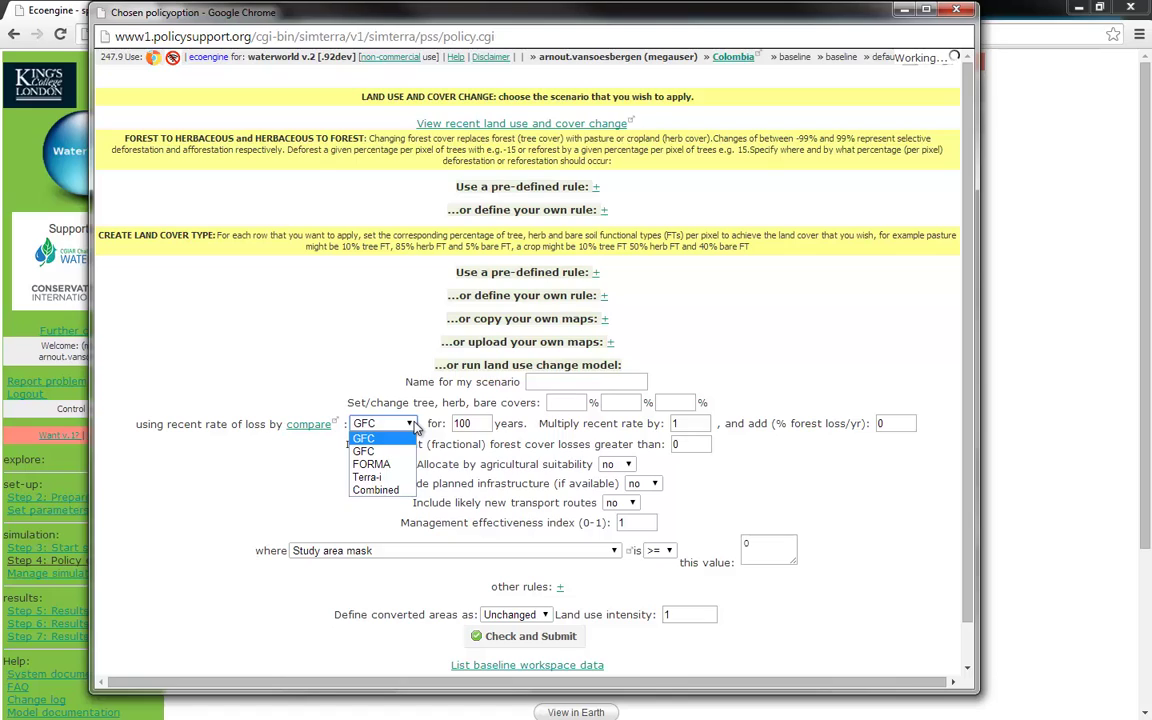
{"action": "left_click", "coordinate": [342, 365]}
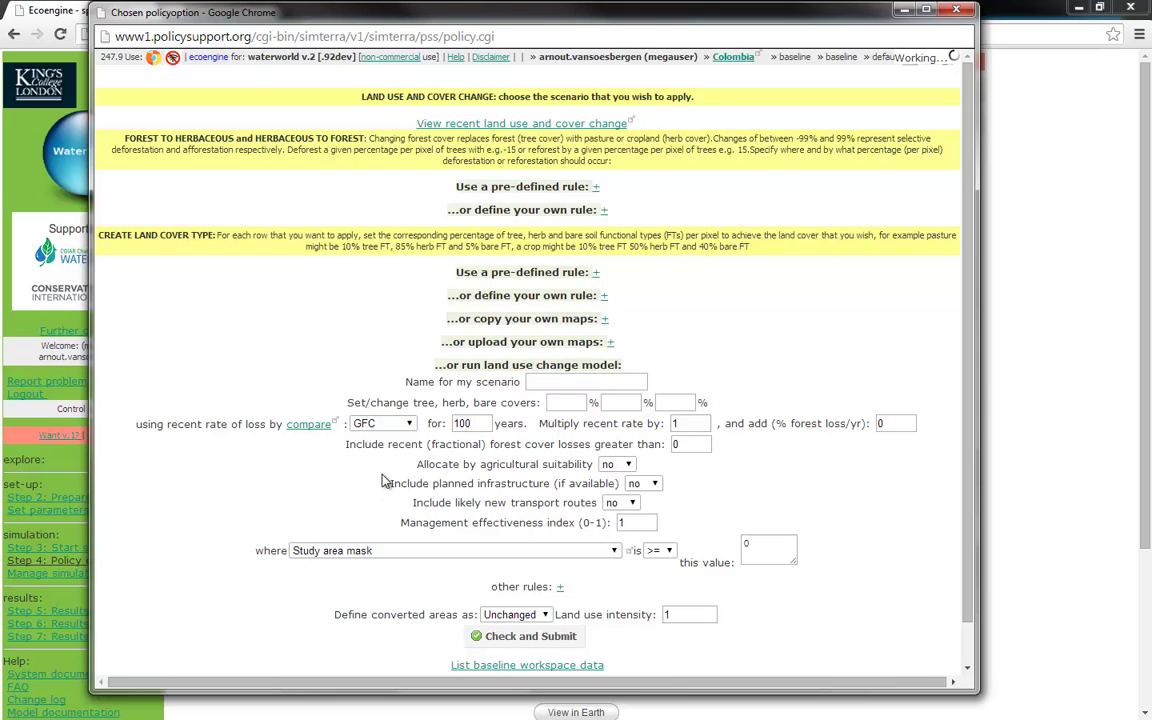
Step: Open the comparison of recent forest loss rates in its own window and make that window taller
{"action": "left_click", "coordinate": [408, 424]}
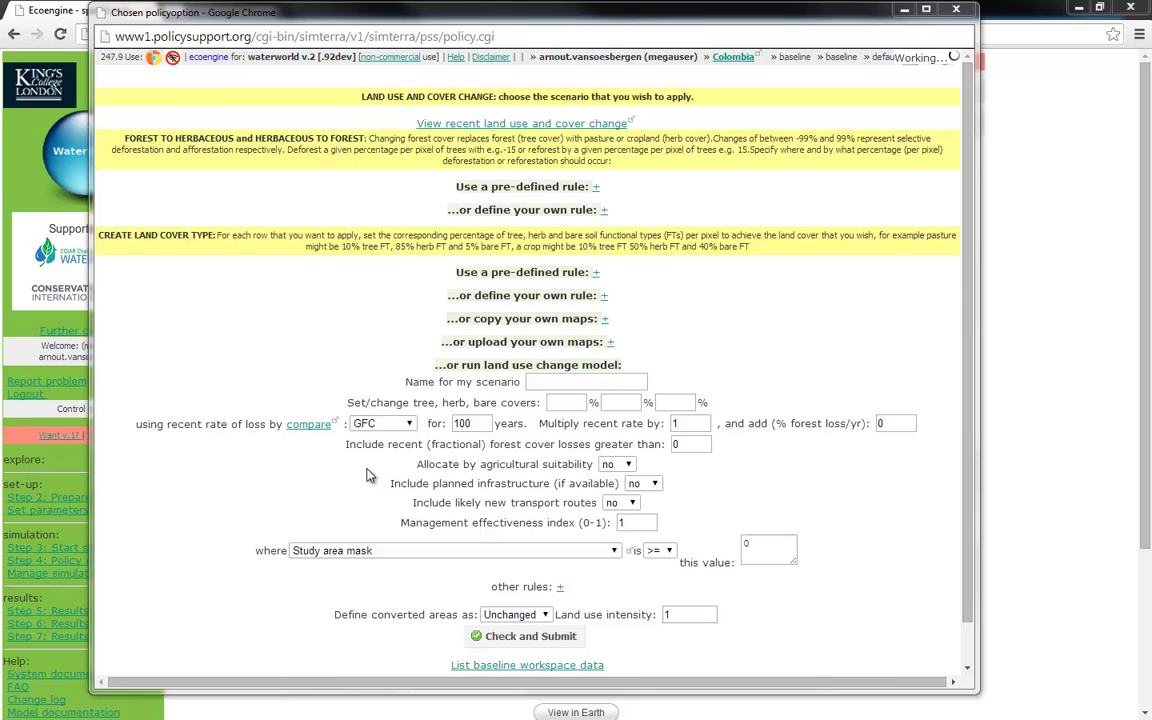
{"action": "left_click", "coordinate": [310, 428]}
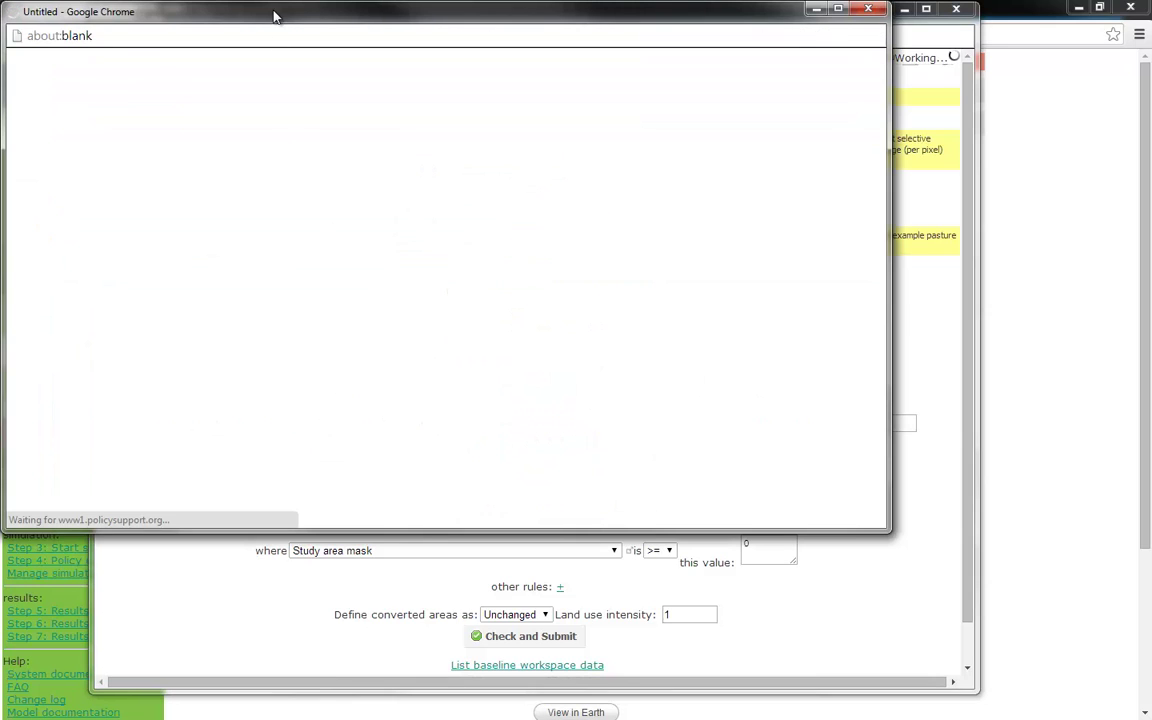
{"action": "left_click_drag", "start_coordinate": [276, 17], "coordinate": [350, 38]}
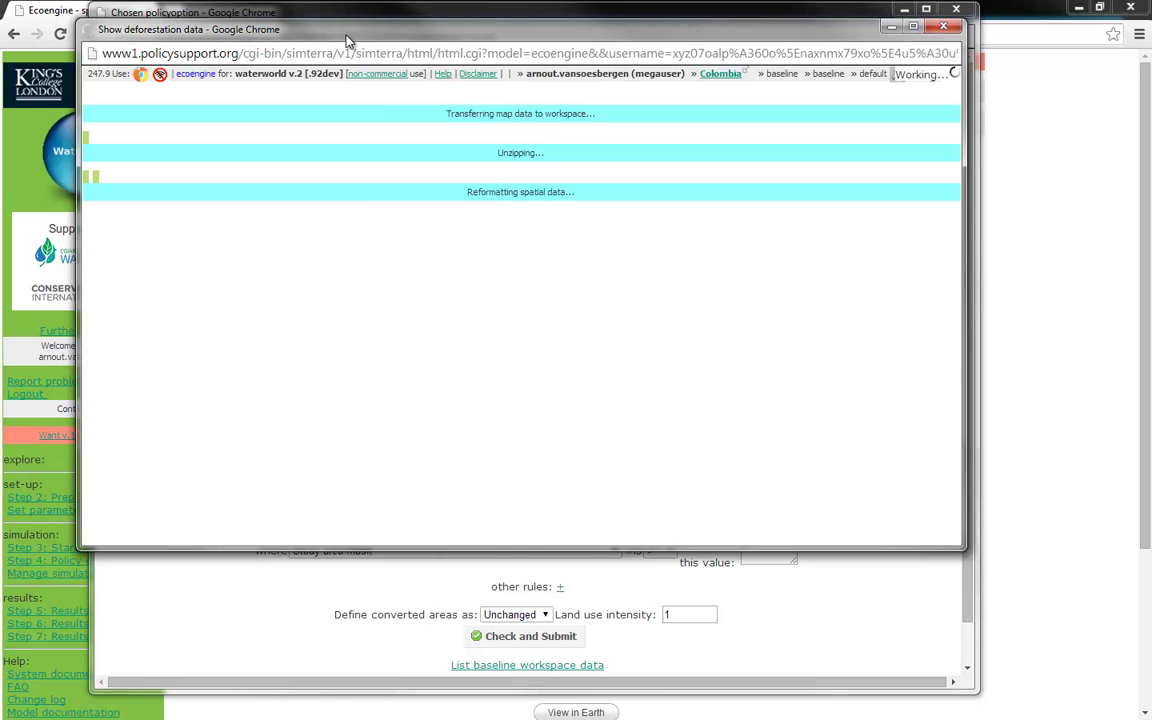
{"action": "left_click_drag", "start_coordinate": [355, 37], "coordinate": [374, 30]}
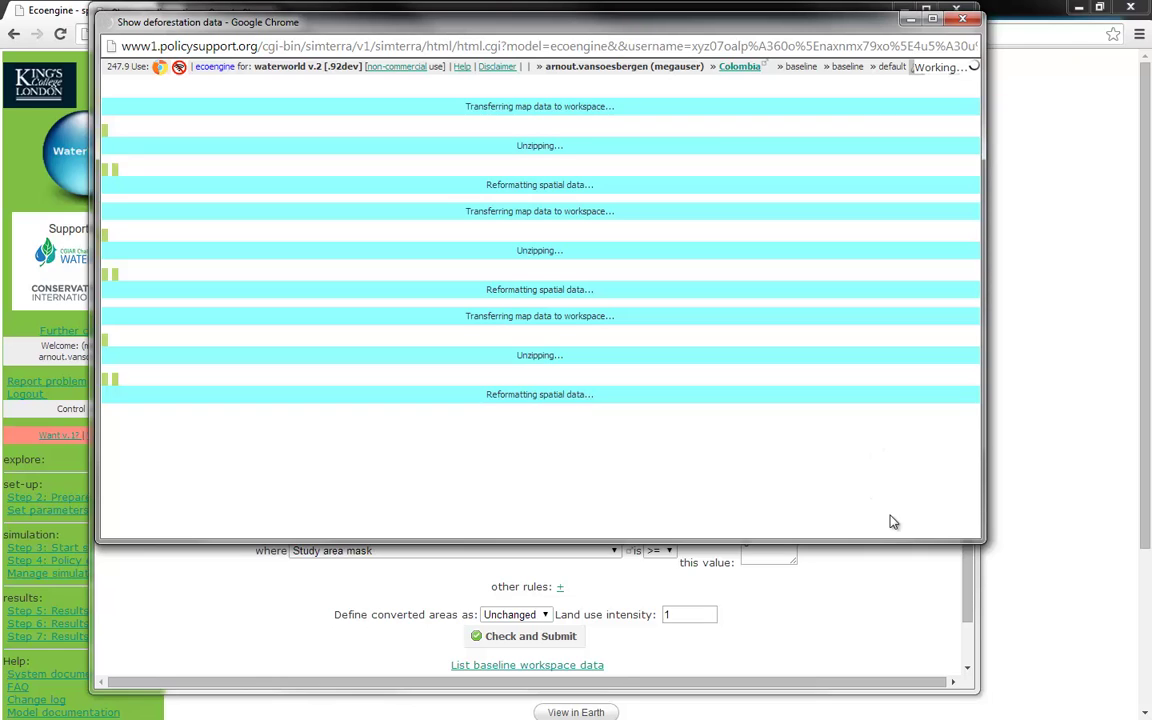
{"action": "left_click_drag", "start_coordinate": [864, 542], "coordinate": [870, 598]}
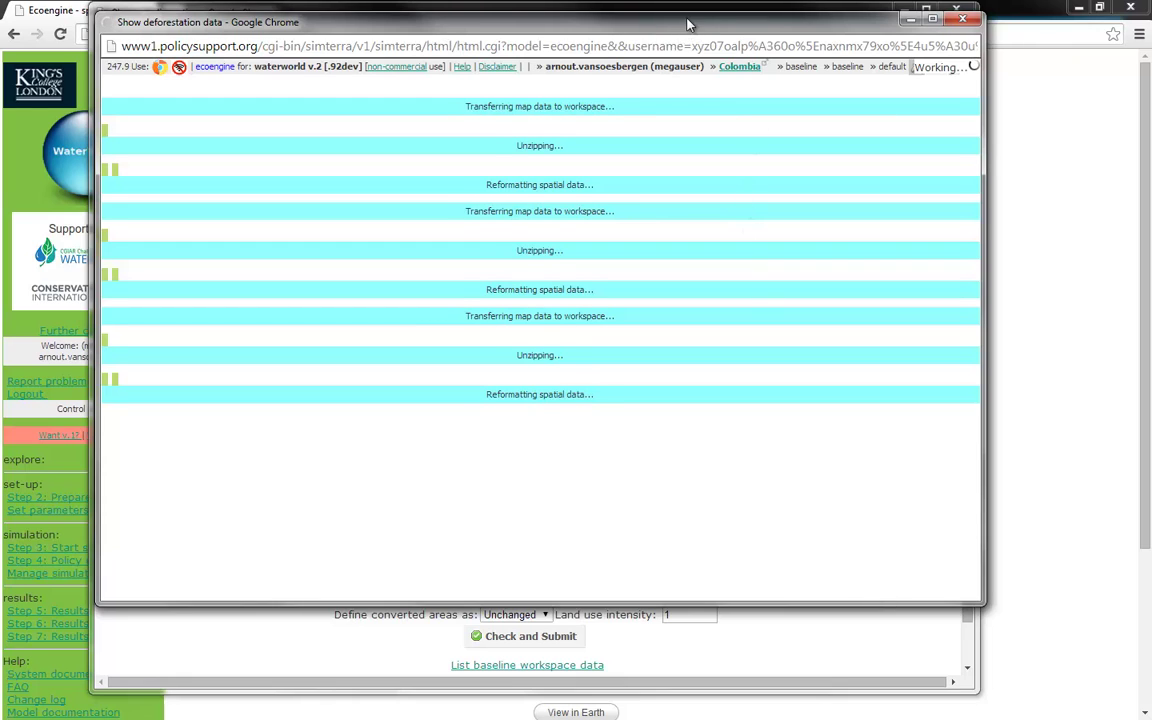
{"action": "left_click_drag", "start_coordinate": [688, 22], "coordinate": [694, 16]}
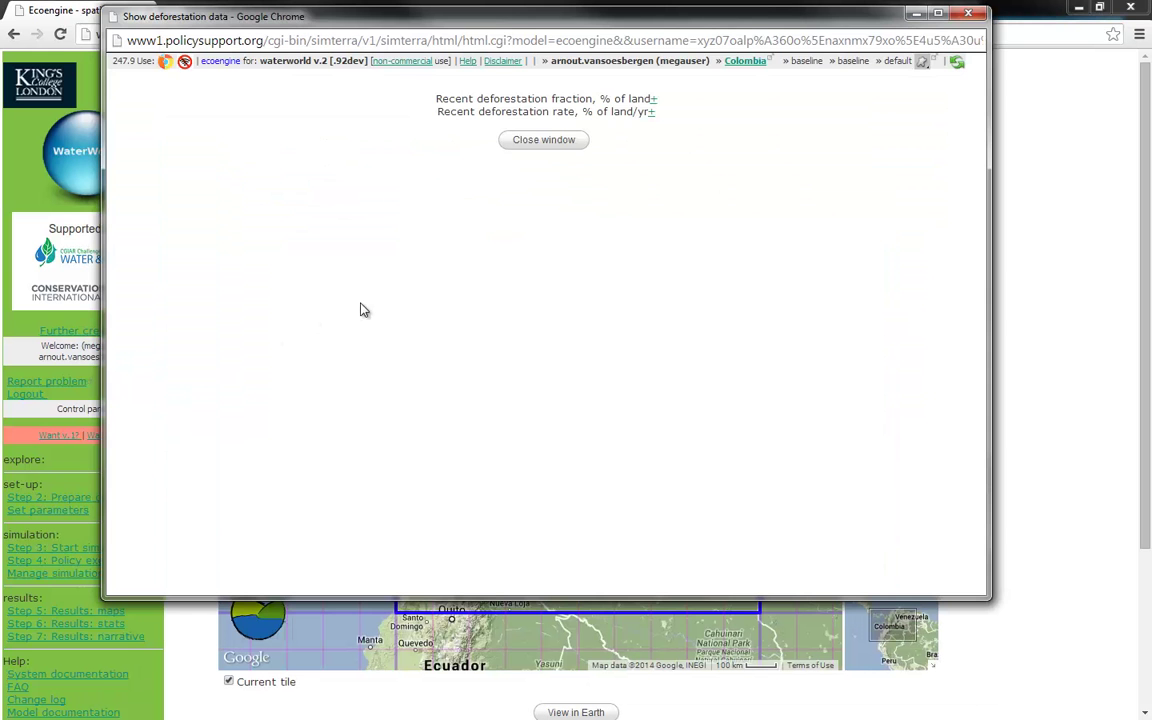
Step: Compare the GFC, FORMA and Terra-i maps of recent deforestation fraction and rate, and close the comparison window
{"action": "left_click", "coordinate": [654, 101]}
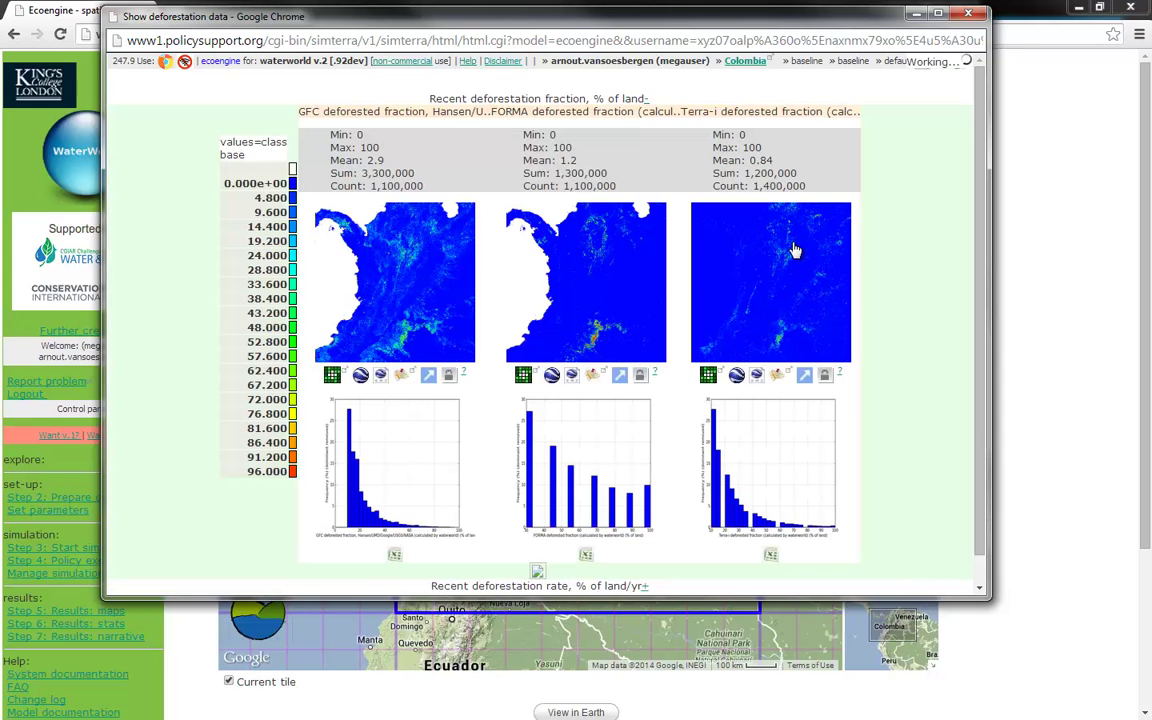
{"action": "scroll", "coordinate": [753, 296], "scroll_direction": "down", "scroll_amount": 1}
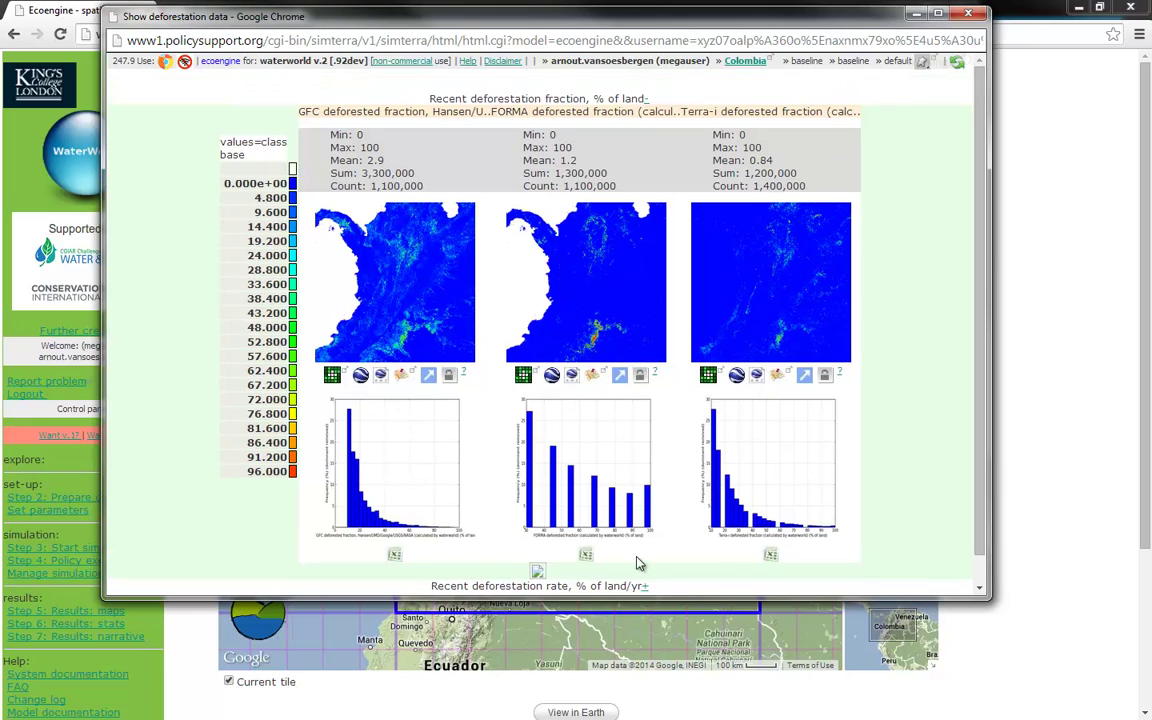
{"action": "scroll", "coordinate": [638, 560], "scroll_direction": "up", "scroll_amount": 1}
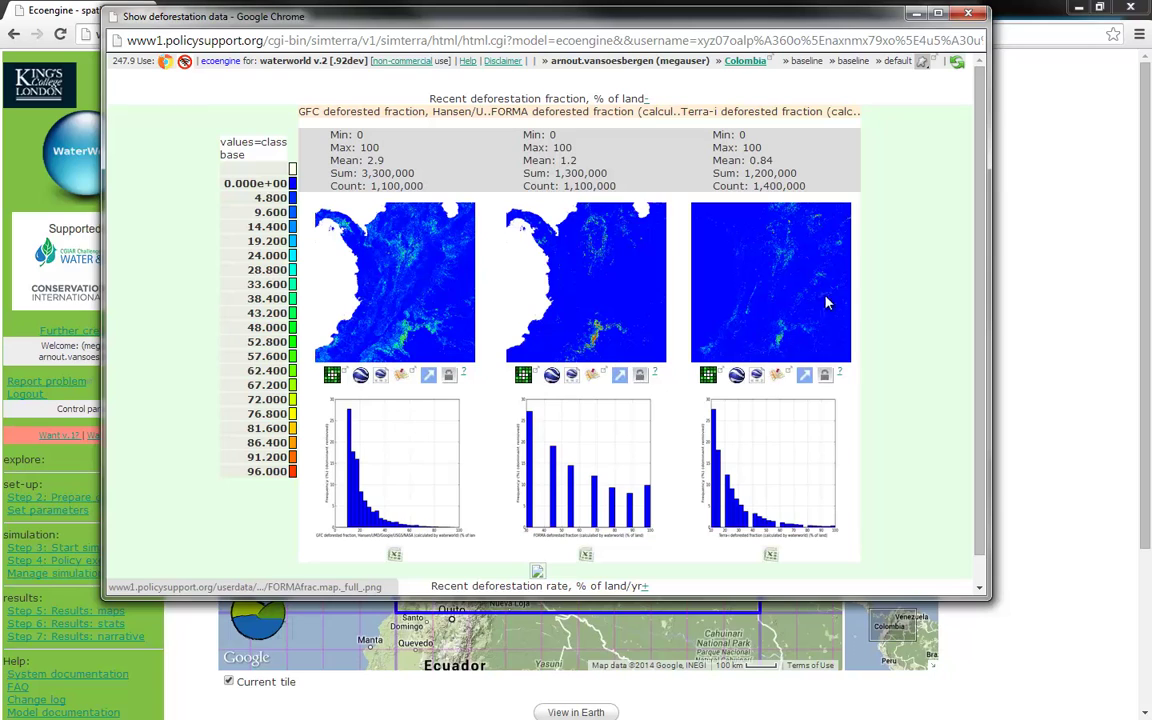
{"action": "scroll", "coordinate": [979, 311], "scroll_direction": "down", "scroll_amount": 1}
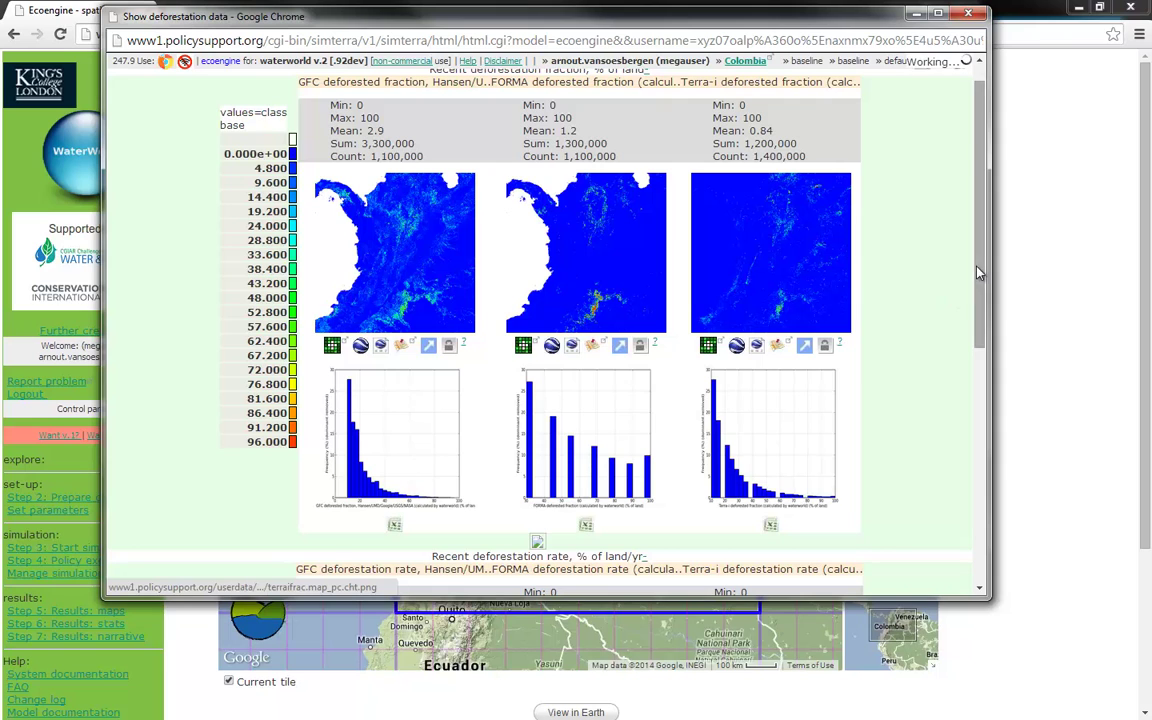
{"action": "scroll", "coordinate": [955, 360], "scroll_direction": "down", "scroll_amount": 3}
{"action": "scroll", "coordinate": [966, 389], "scroll_direction": "down", "scroll_amount": 3}
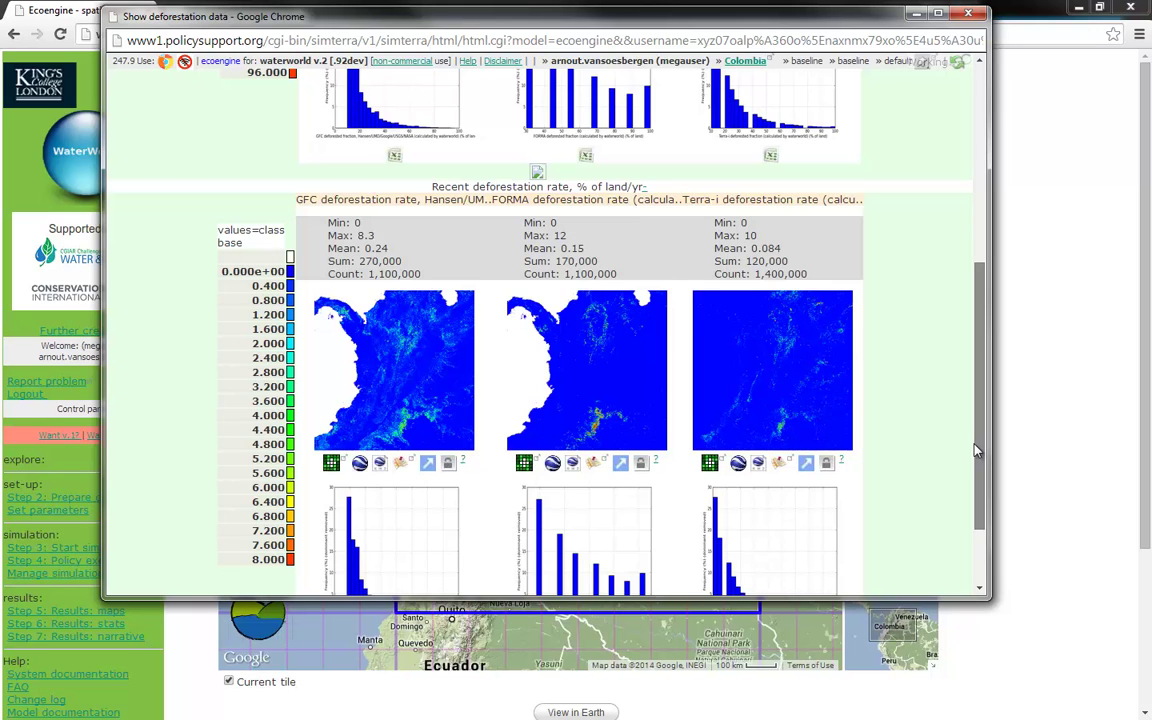
{"action": "left_click_drag", "start_coordinate": [975, 455], "coordinate": [985, 235]}
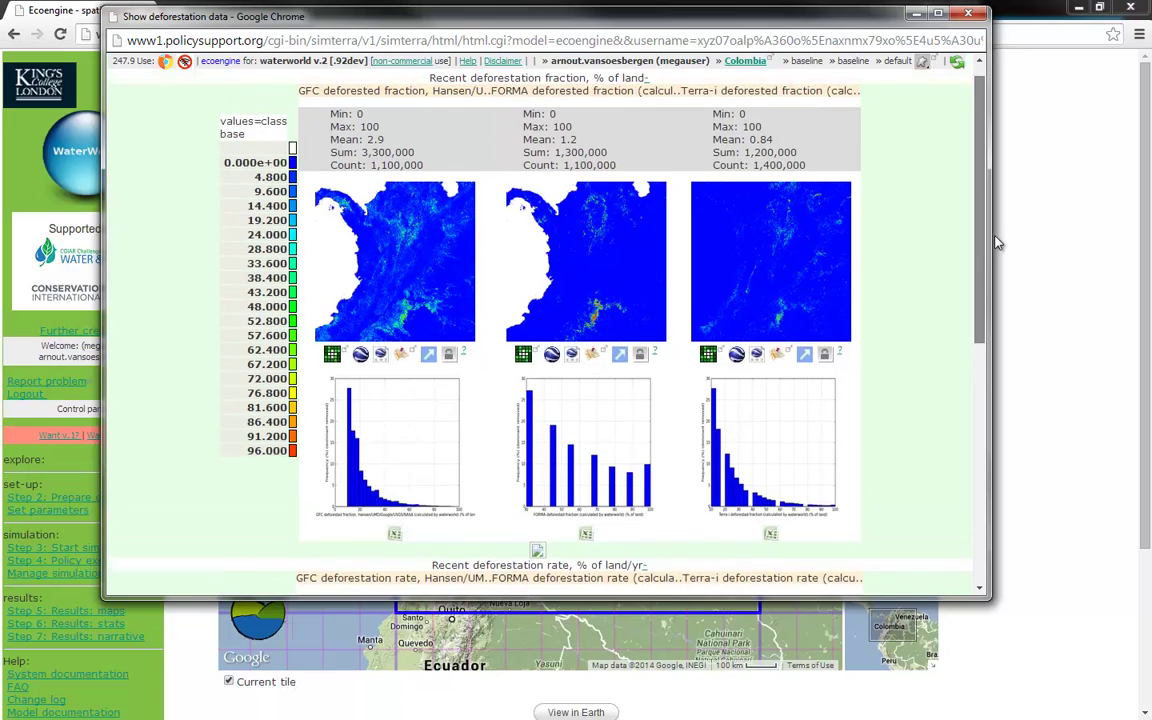
{"action": "left_click", "coordinate": [968, 15]}
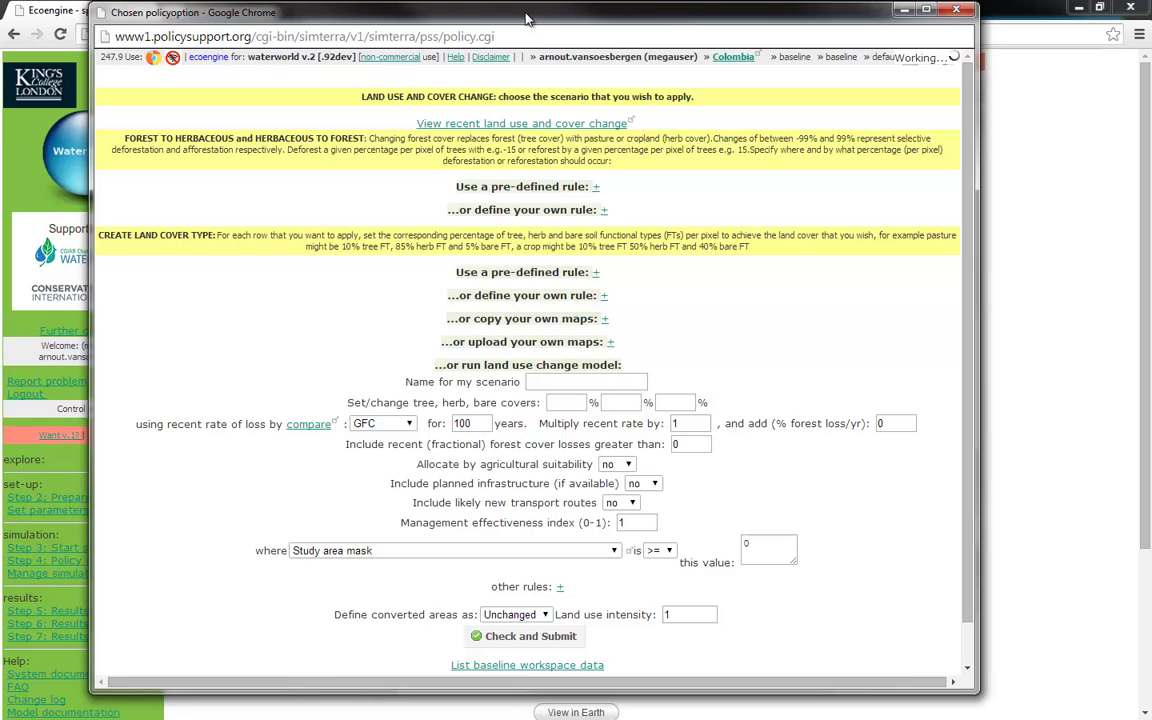
Step: Name the land use change model scenario Deforest
{"action": "left_click_drag", "start_coordinate": [500, 14], "coordinate": [592, 10]}
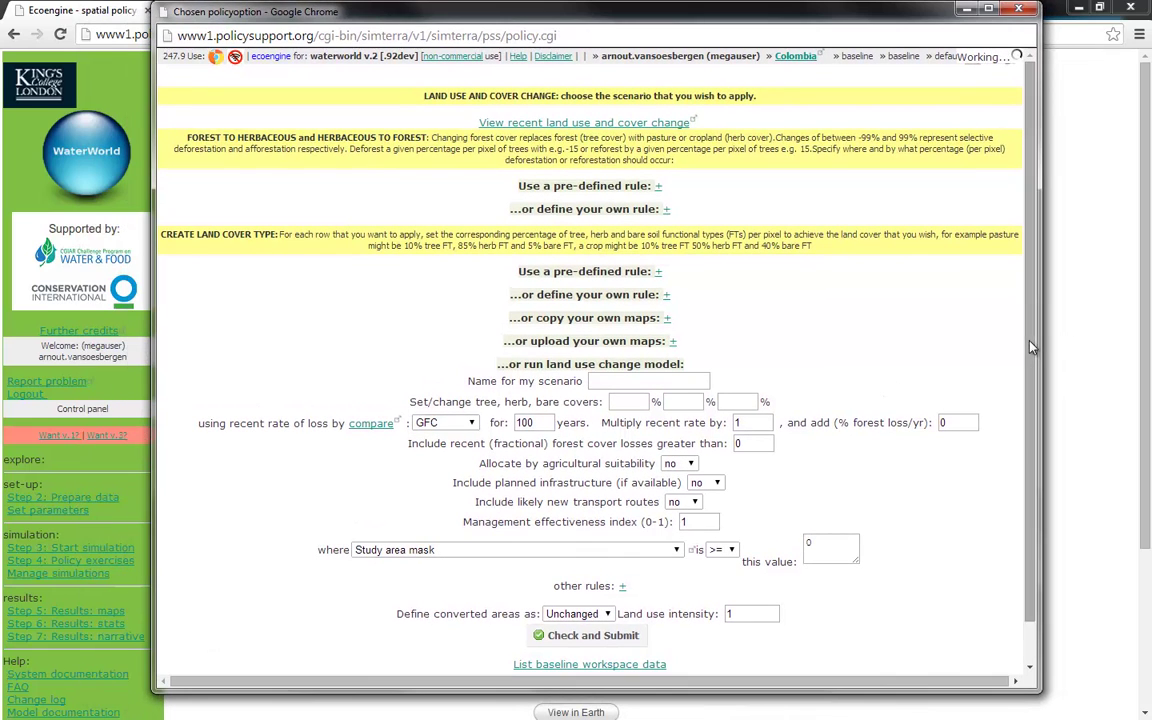
{"action": "left_click_drag", "start_coordinate": [1033, 367], "coordinate": [1033, 382]}
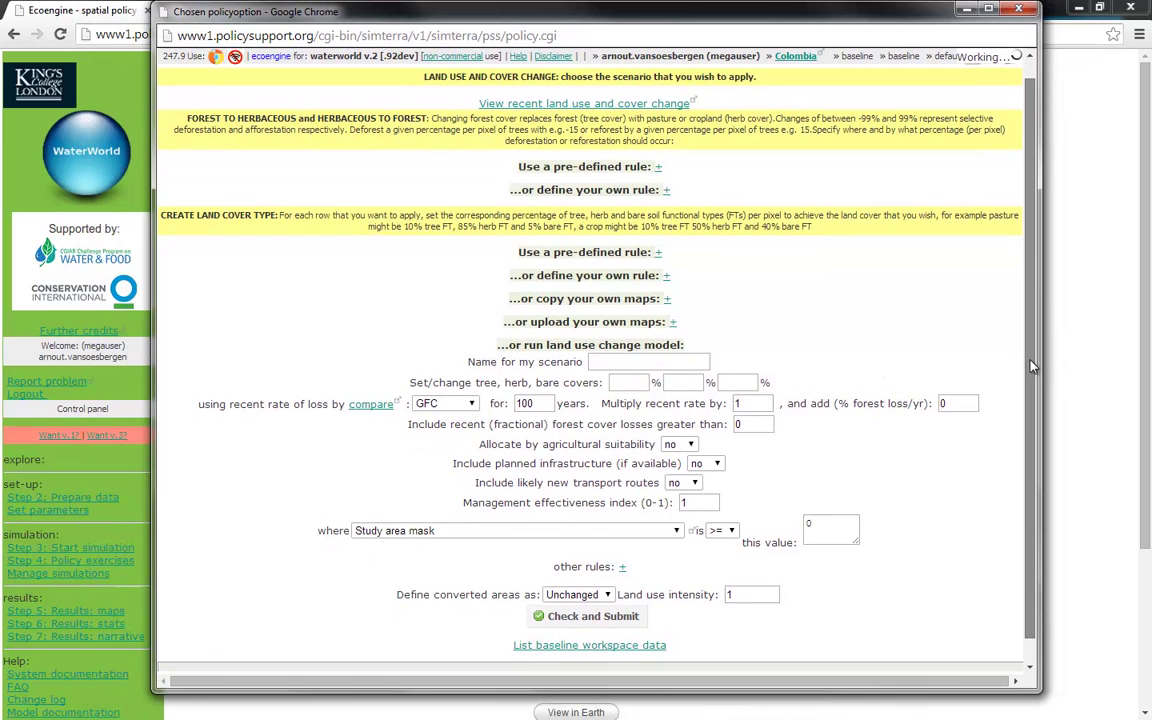
{"action": "left_click", "coordinate": [630, 362]}
{"action": "type", "text": "Deforest"}
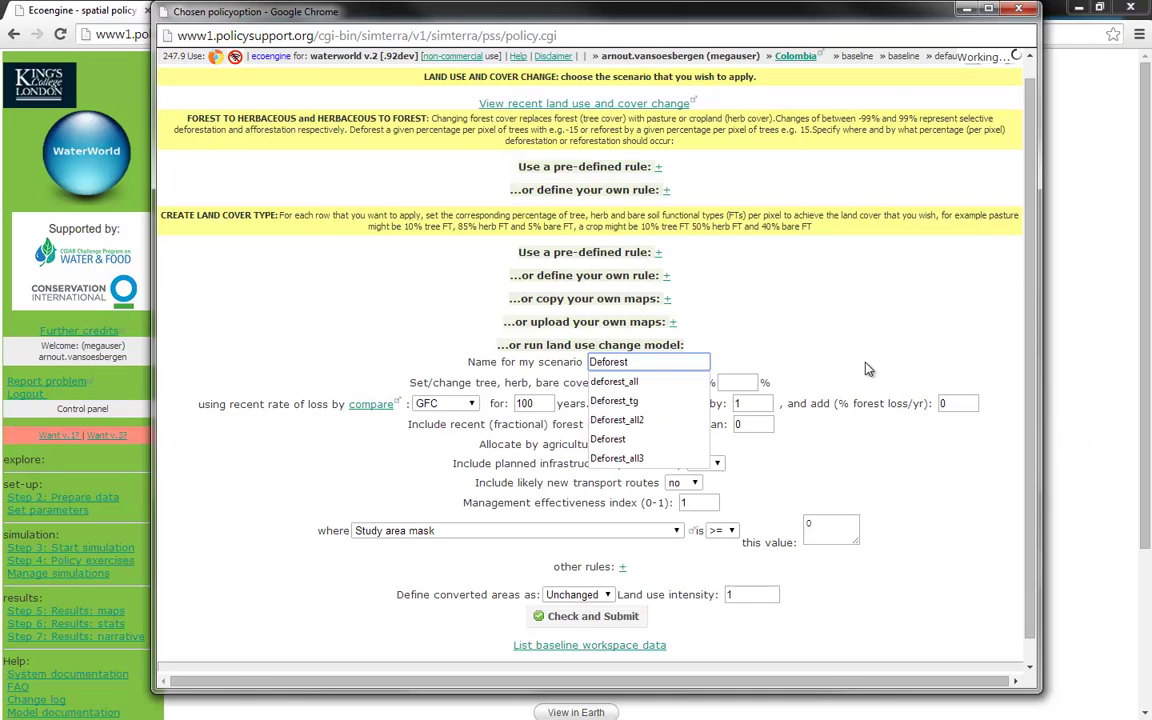
{"action": "left_click", "coordinate": [836, 334]}
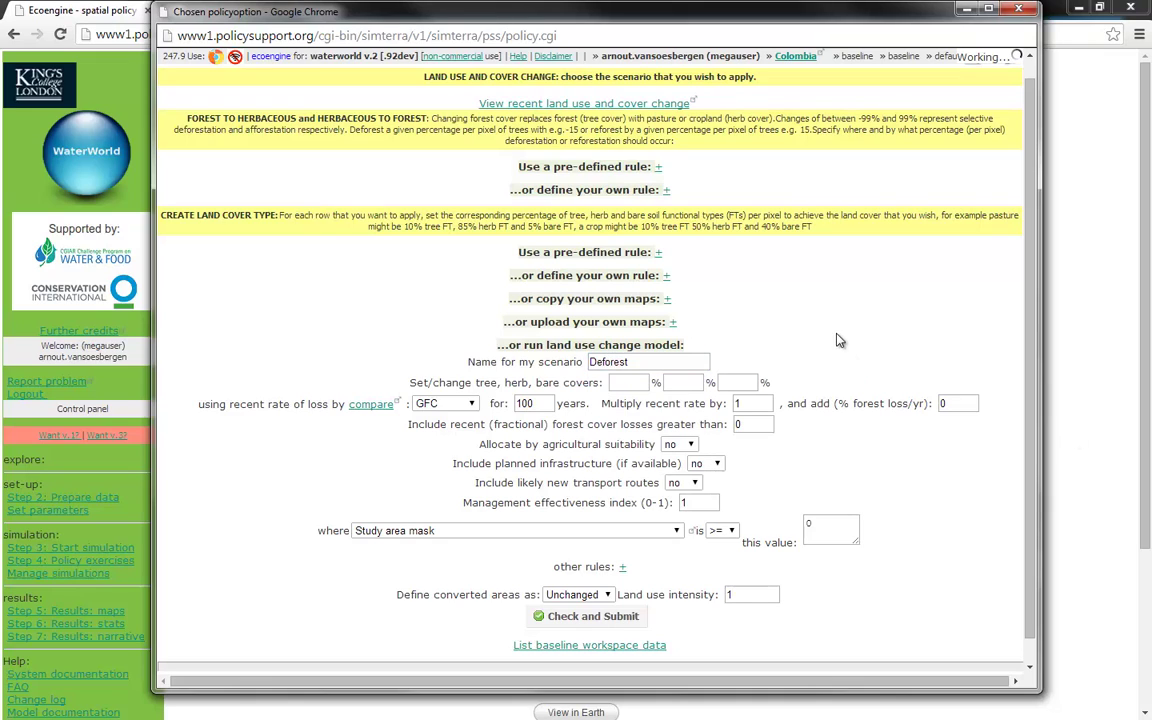
Step: Set the scenario's cover changes to -80% for tree, 0% for herb and 0% for bare
{"action": "left_click", "coordinate": [623, 384]}
{"action": "type", "text": "-"}
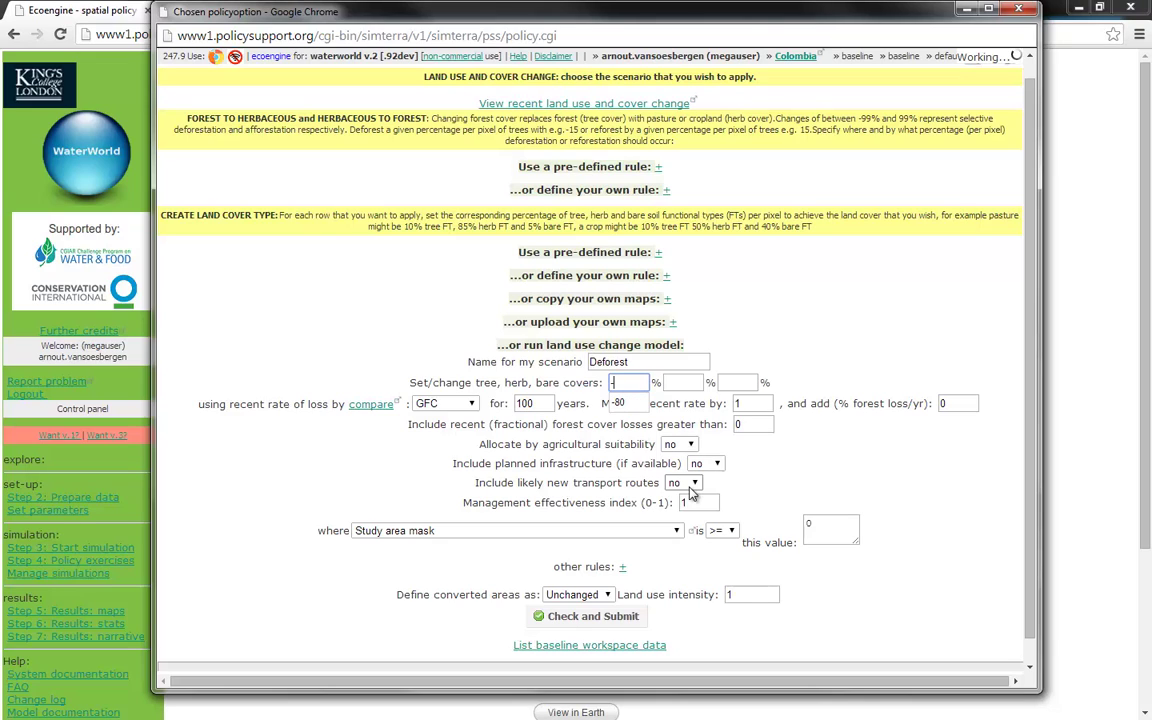
{"action": "type", "text": "80"}
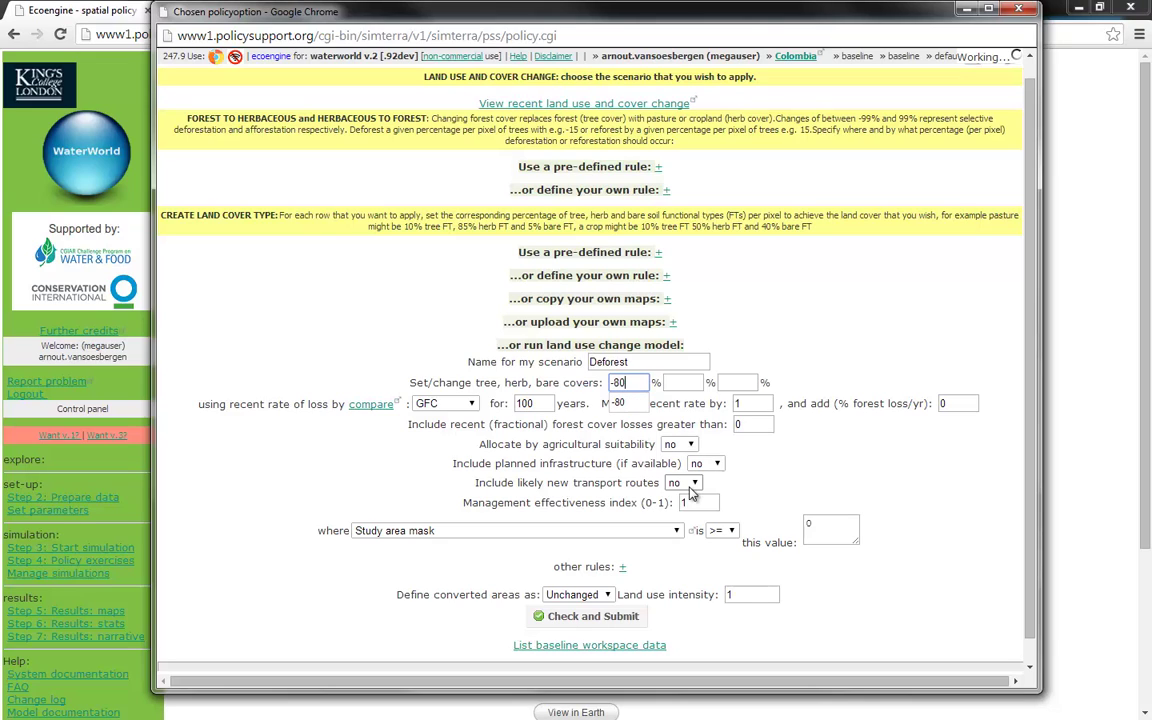
{"action": "left_click", "coordinate": [679, 382]}
{"action": "type", "text": "0"}
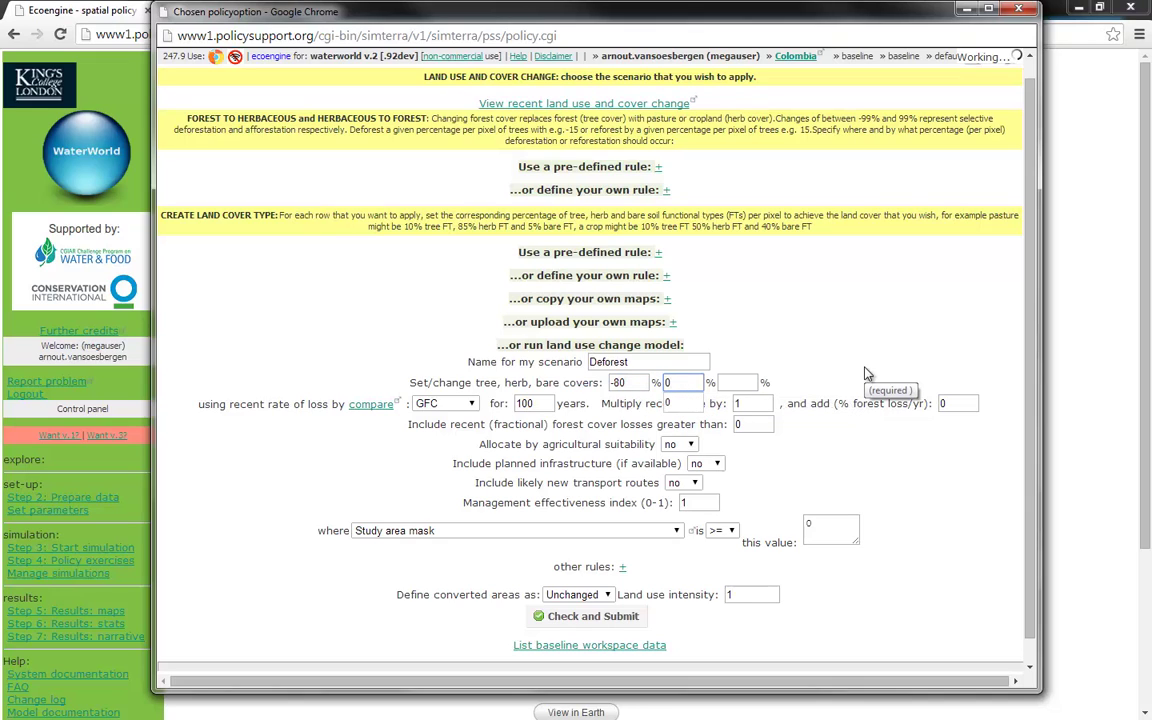
{"action": "key", "text": "Tab"}
{"action": "type", "text": "0"}
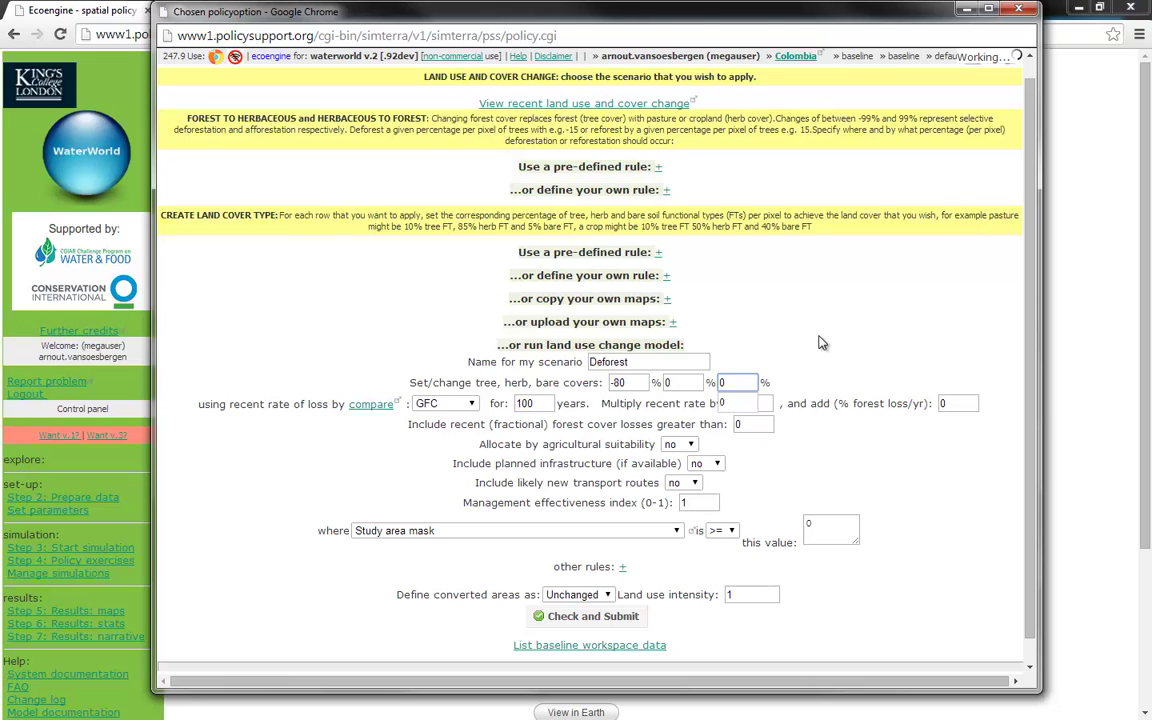
{"action": "left_click", "coordinate": [822, 343]}
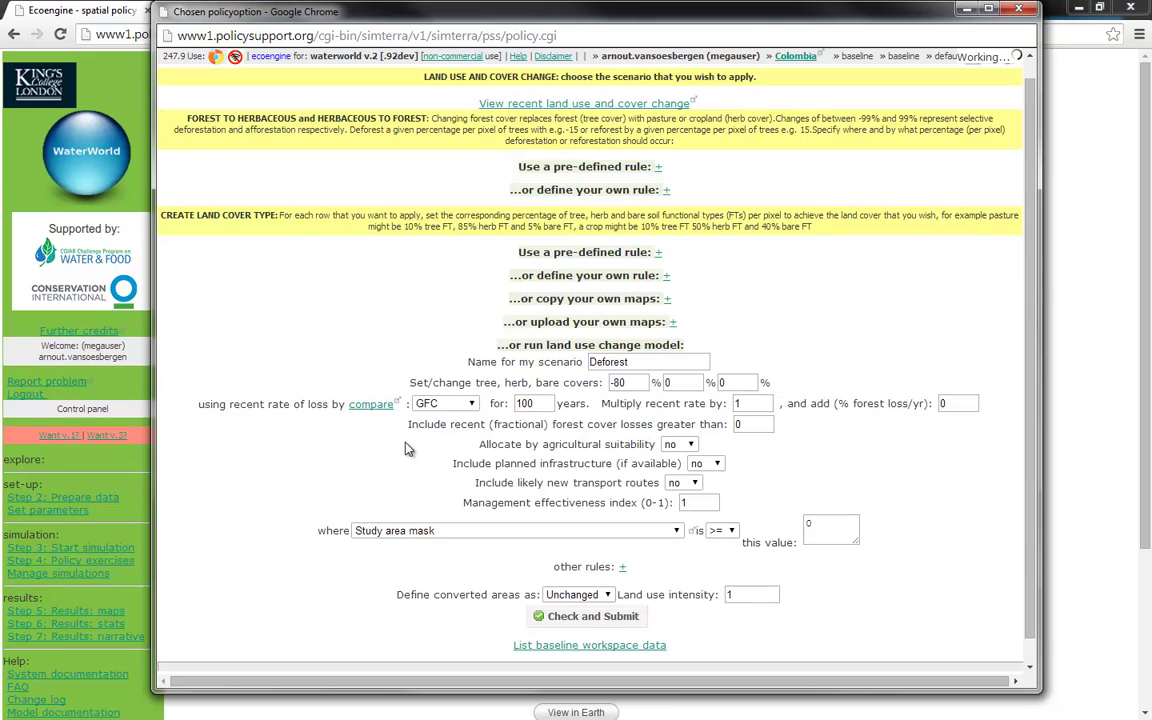
Step: Choose GFC as the dataset for the recent rate of forest loss and return to the scenario form
{"action": "left_click", "coordinate": [471, 405]}
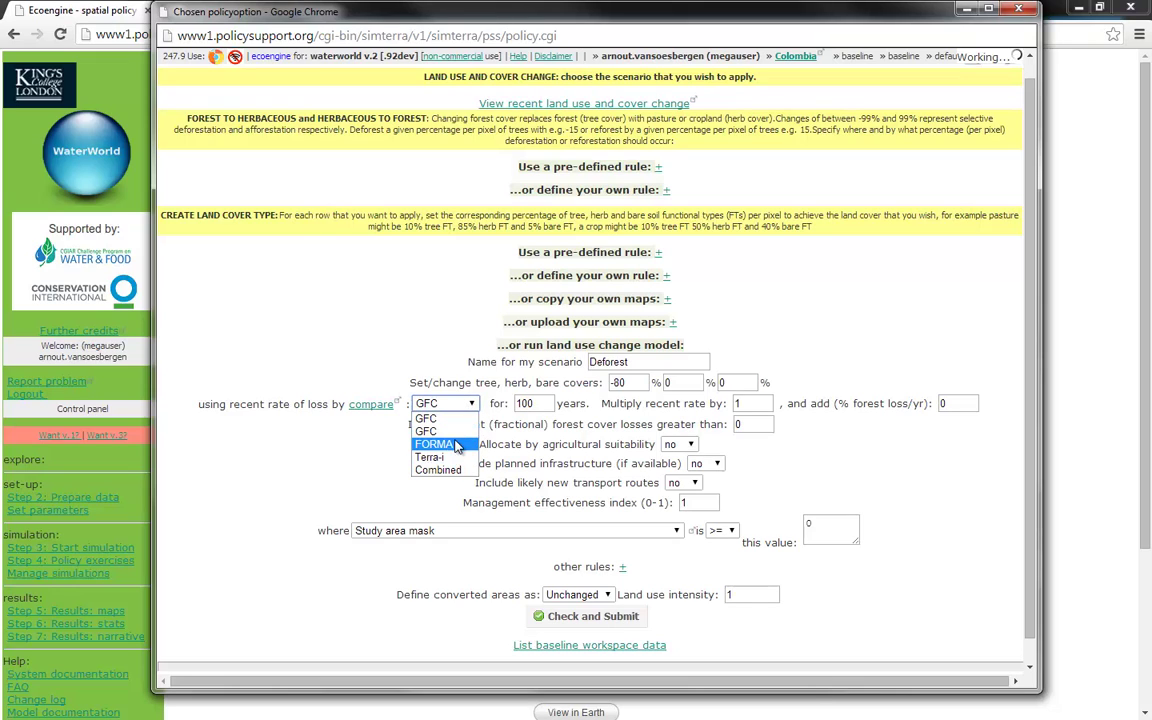
{"action": "left_click", "coordinate": [454, 432]}
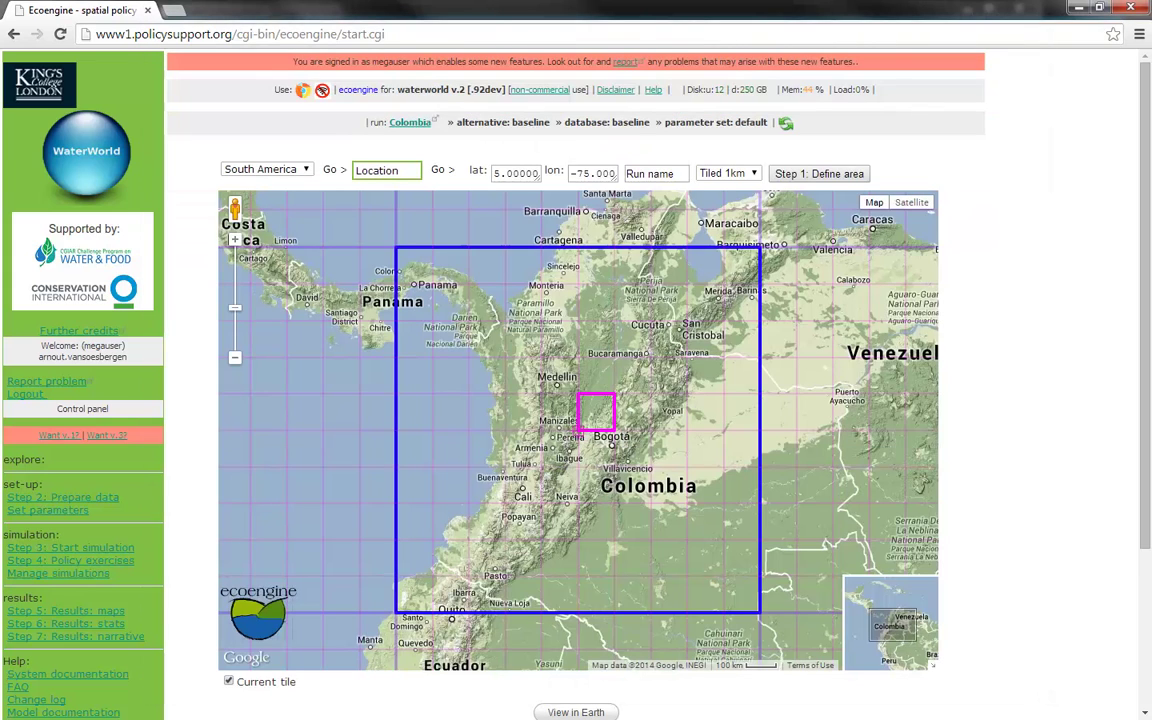
{"action": "key", "text": "alt+Tab"}
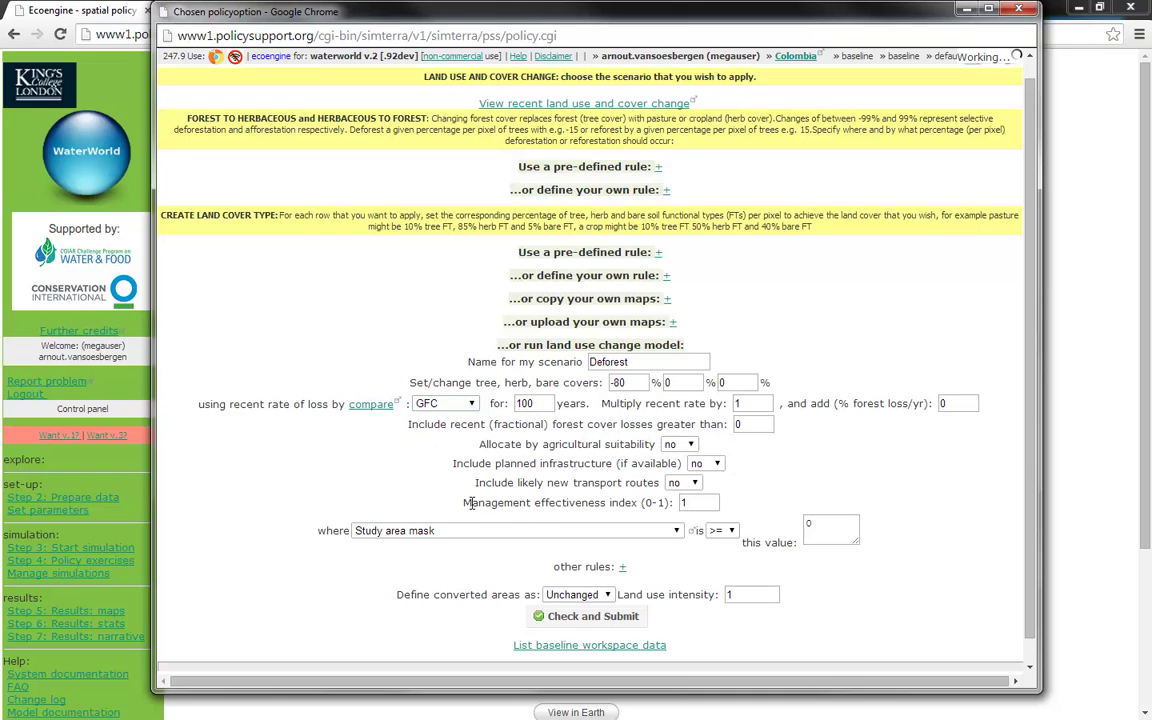
Step: Set the management effectiveness index to 0.8
{"action": "left_click_drag", "start_coordinate": [463, 502], "coordinate": [638, 503]}
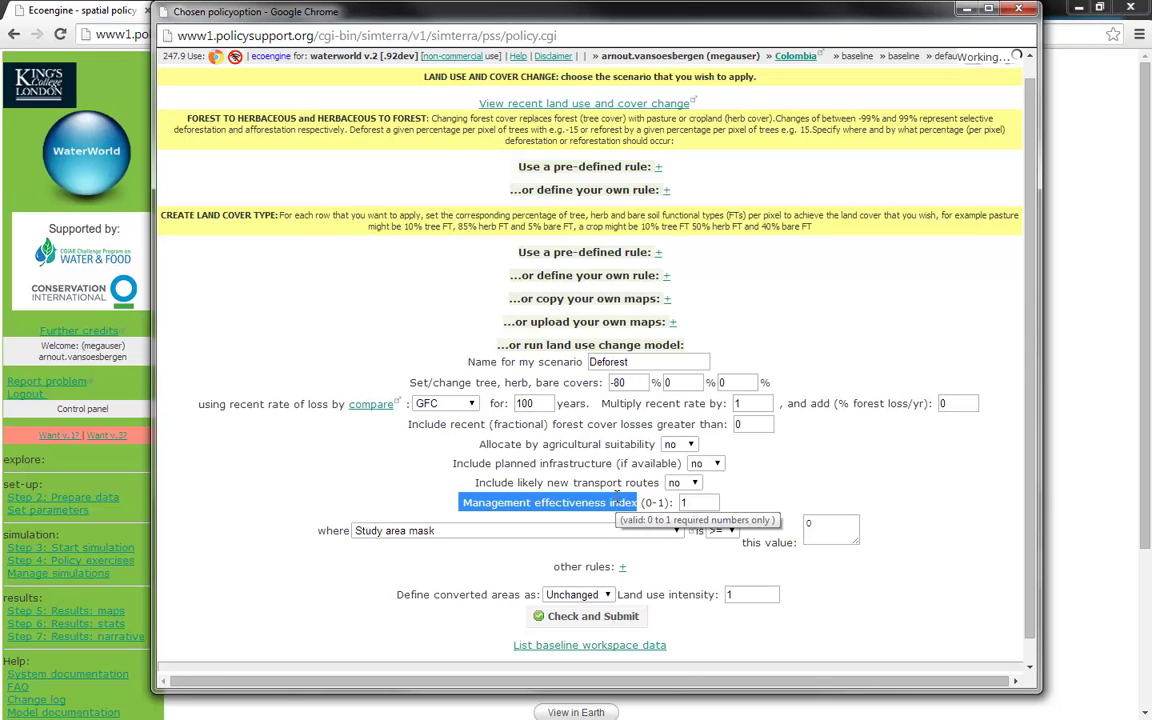
{"action": "left_click", "coordinate": [752, 500]}
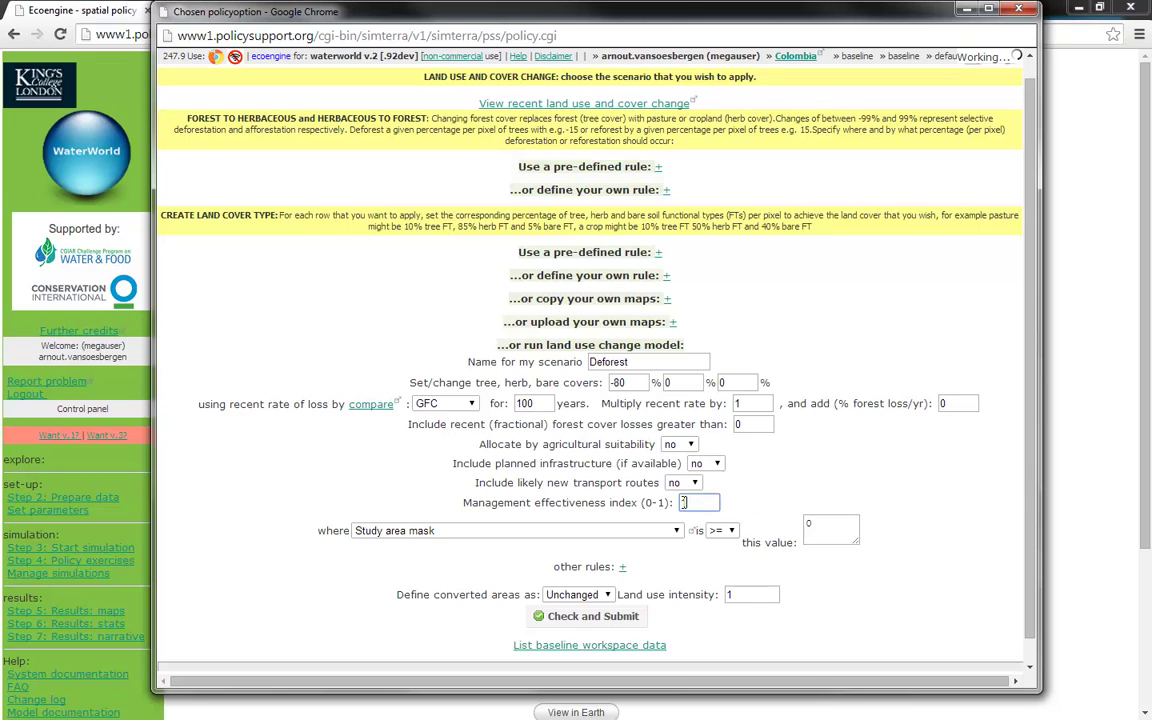
{"action": "key", "text": "Tab"}
{"action": "type", "text": "0."}
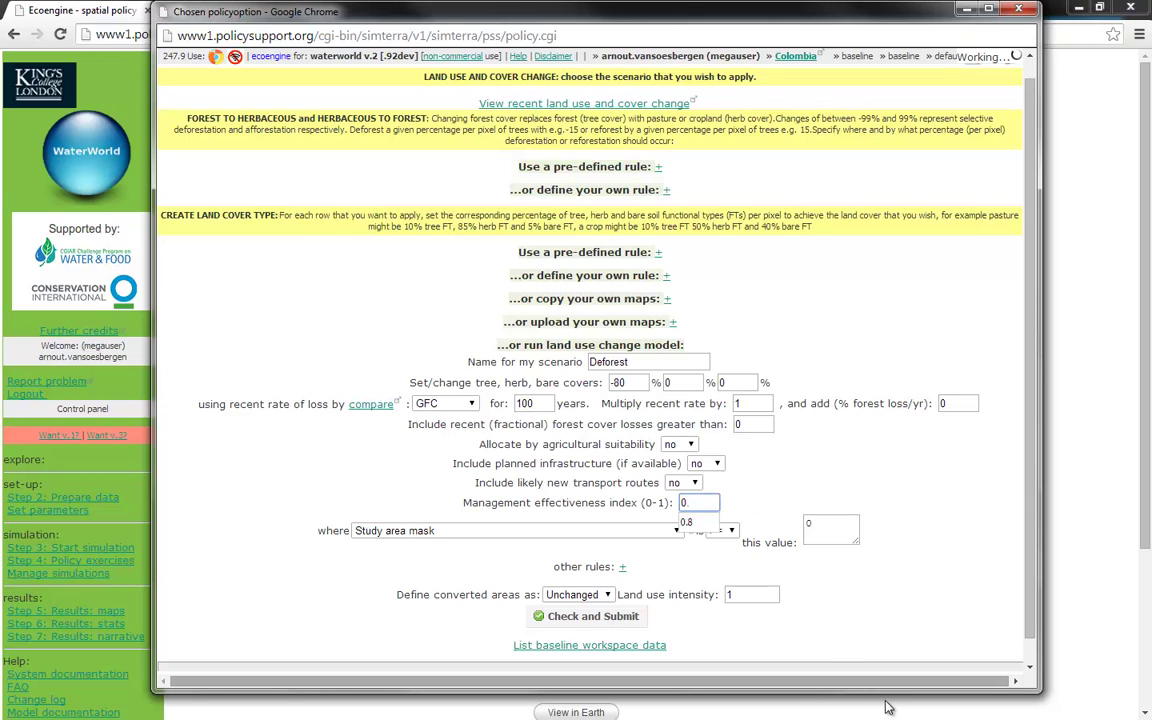
{"action": "type", "text": "8"}
{"action": "left_click", "coordinate": [855, 475]}
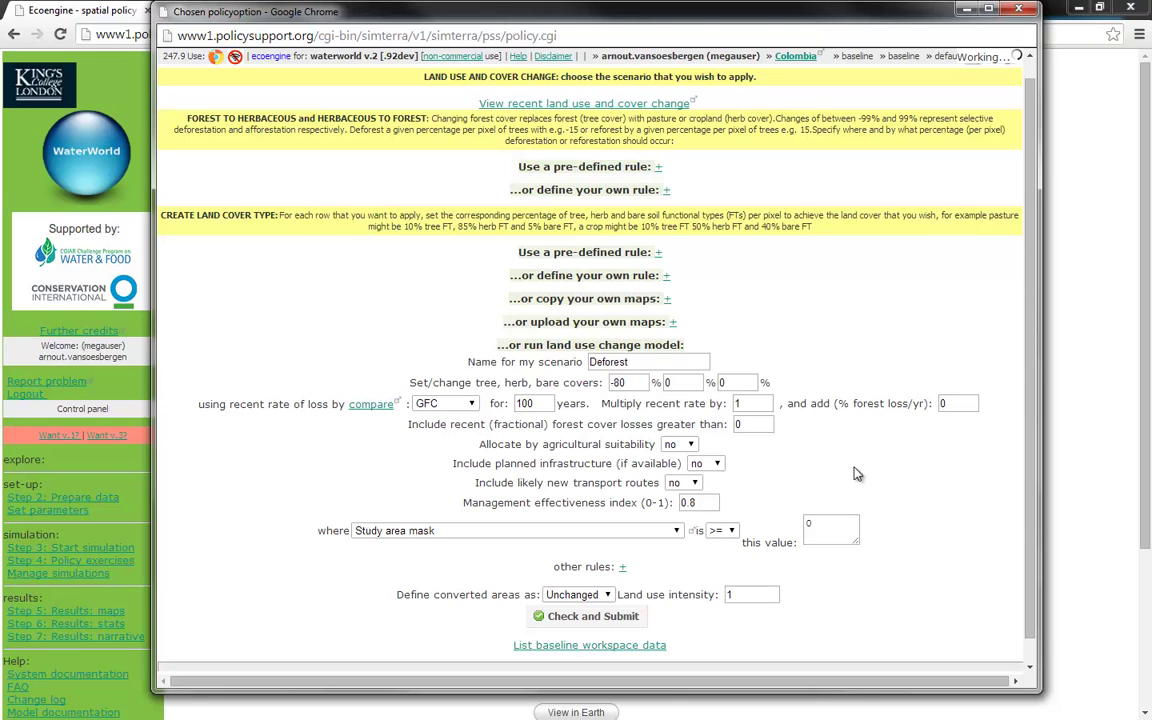
Step: Enable allocation by agricultural suitability and include both planned infrastructure and likely new transport routes in the scenario
{"action": "left_click", "coordinate": [689, 445]}
{"action": "left_click", "coordinate": [678, 487]}
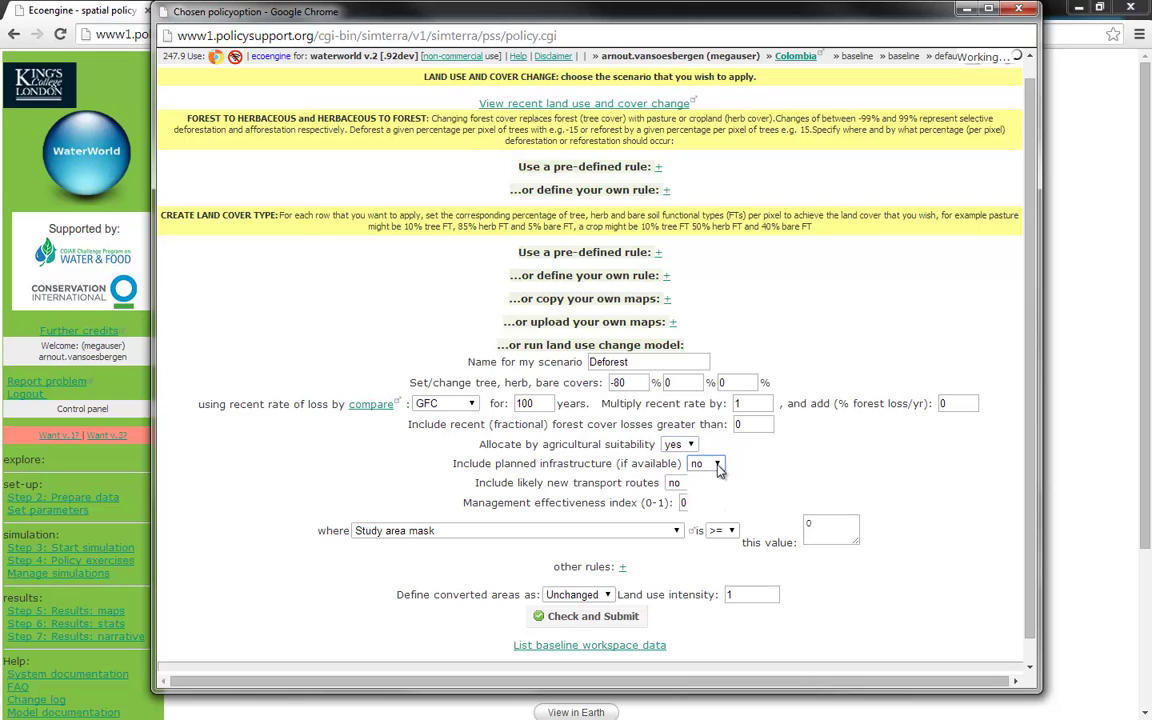
{"action": "left_click", "coordinate": [716, 464]}
{"action": "left_click", "coordinate": [710, 497]}
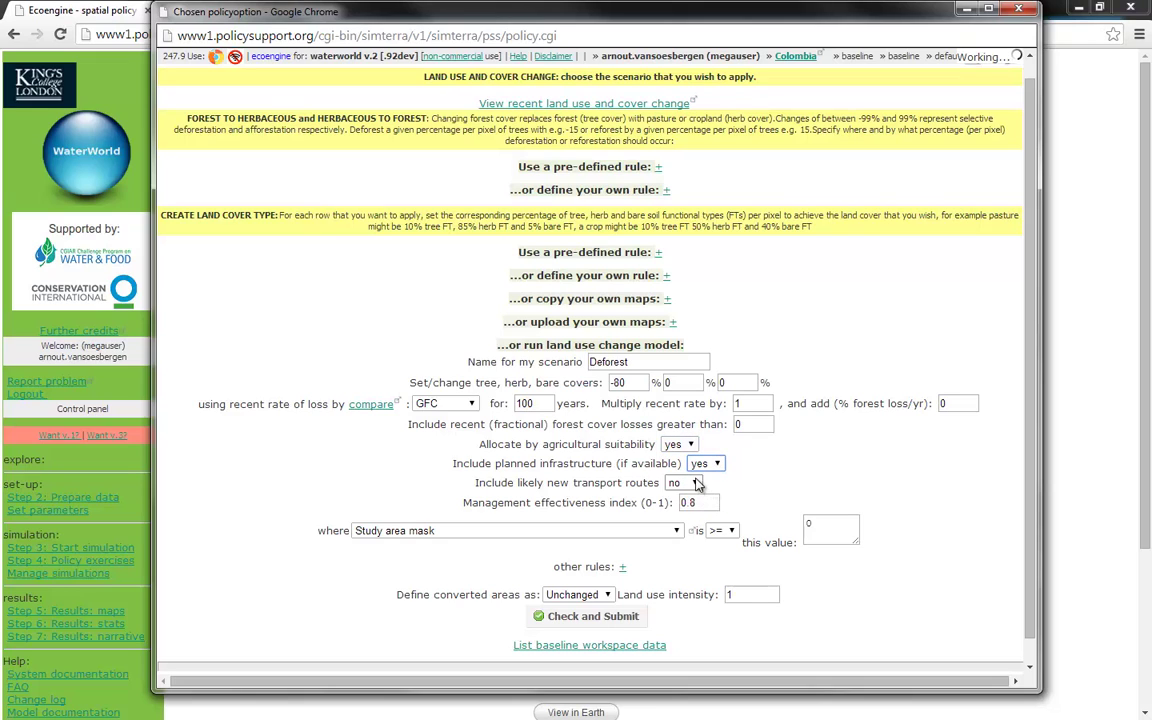
{"action": "left_click", "coordinate": [696, 483]}
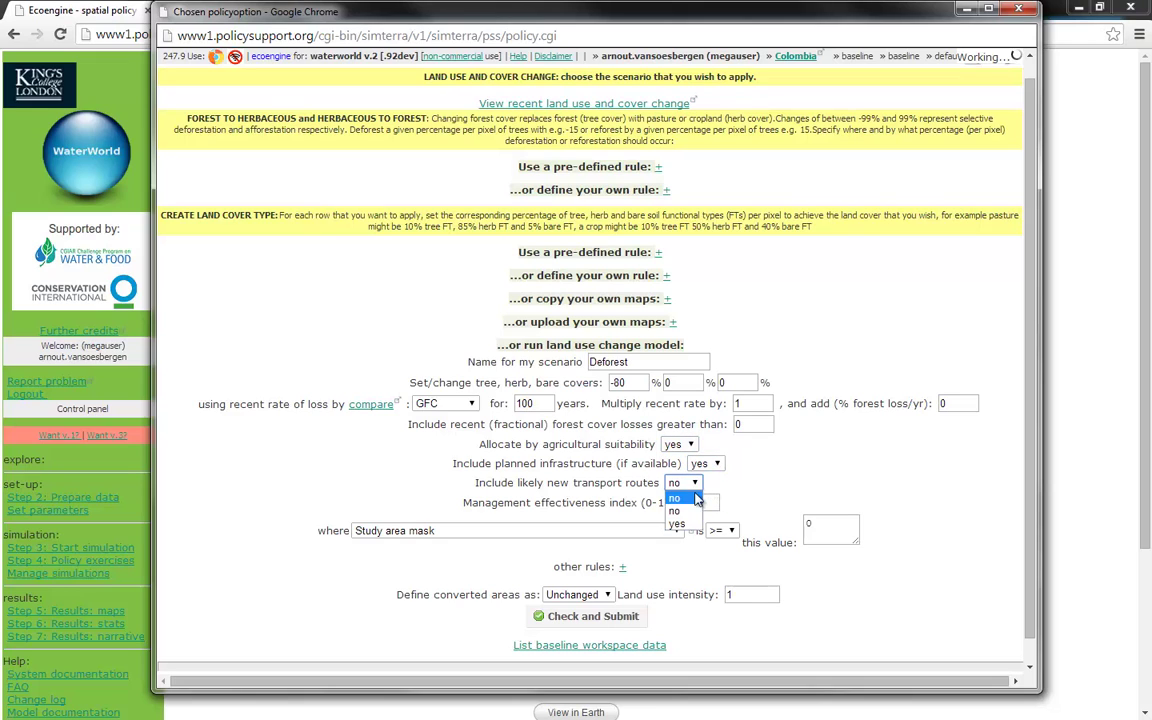
{"action": "left_click", "coordinate": [680, 525]}
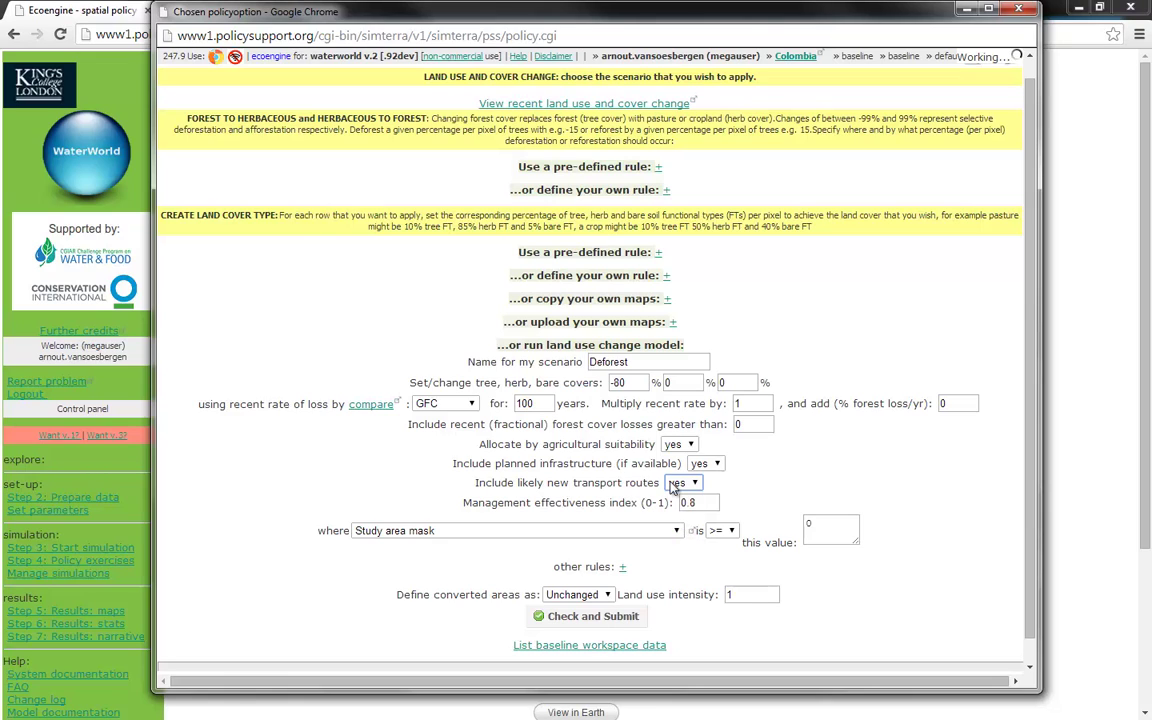
{"action": "left_click", "coordinate": [810, 463]}
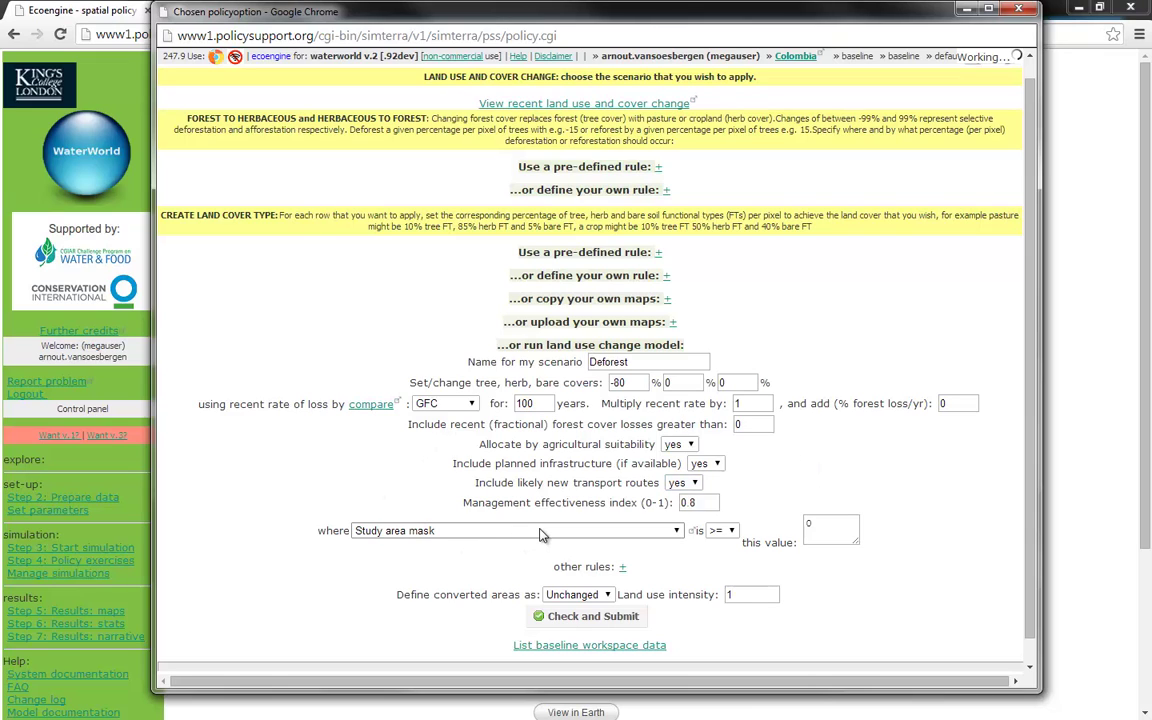
Step: Try an Elevation (Hydrosheds) >= 1000 rule for the scenario area, clearing the value and closing the elevation map
{"action": "left_click", "coordinate": [677, 532]}
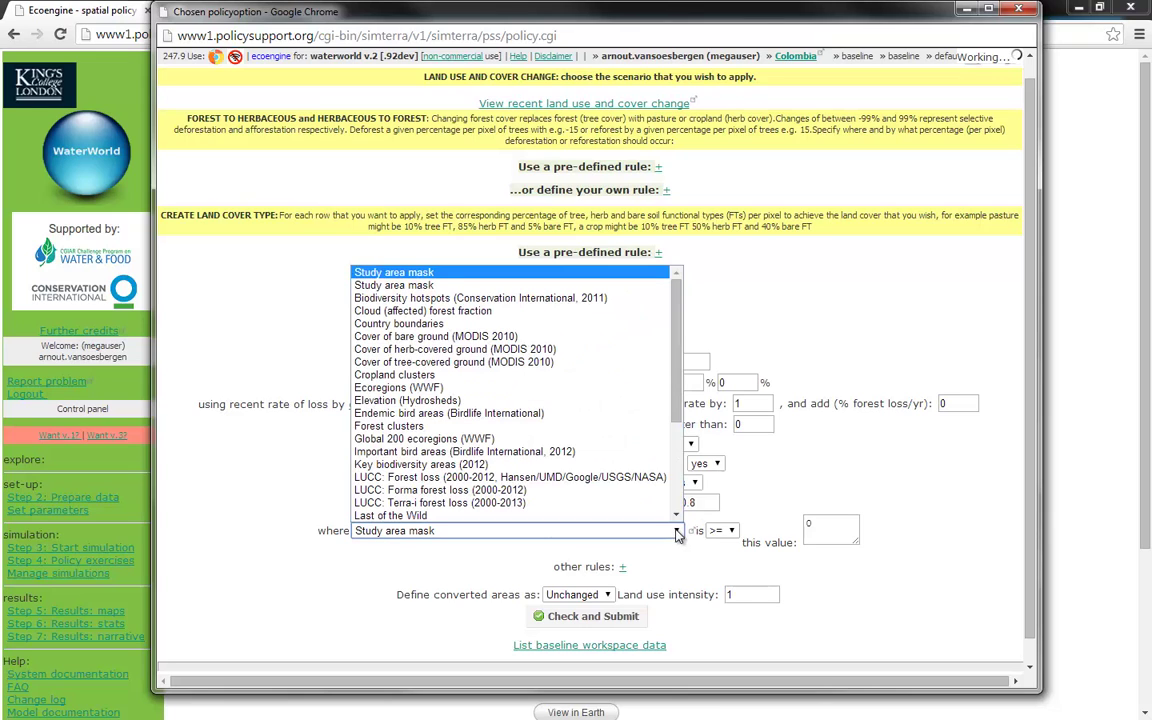
{"action": "left_click", "coordinate": [621, 402]}
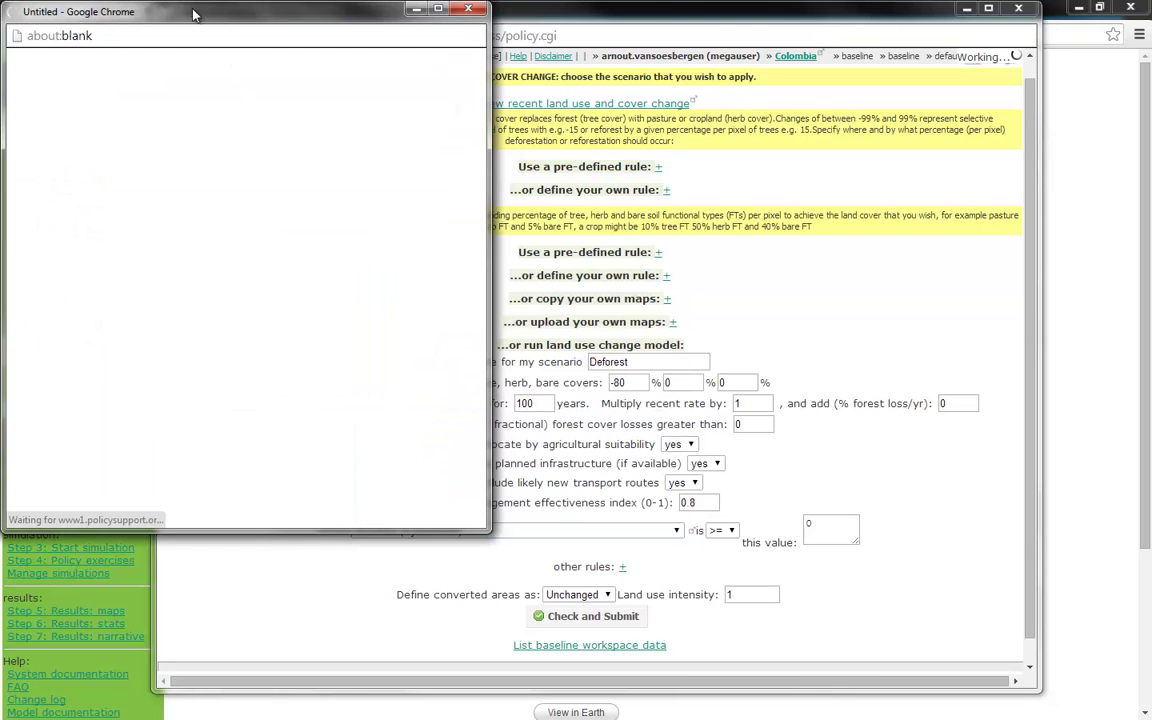
{"action": "left_click_drag", "start_coordinate": [194, 16], "coordinate": [237, 17]}
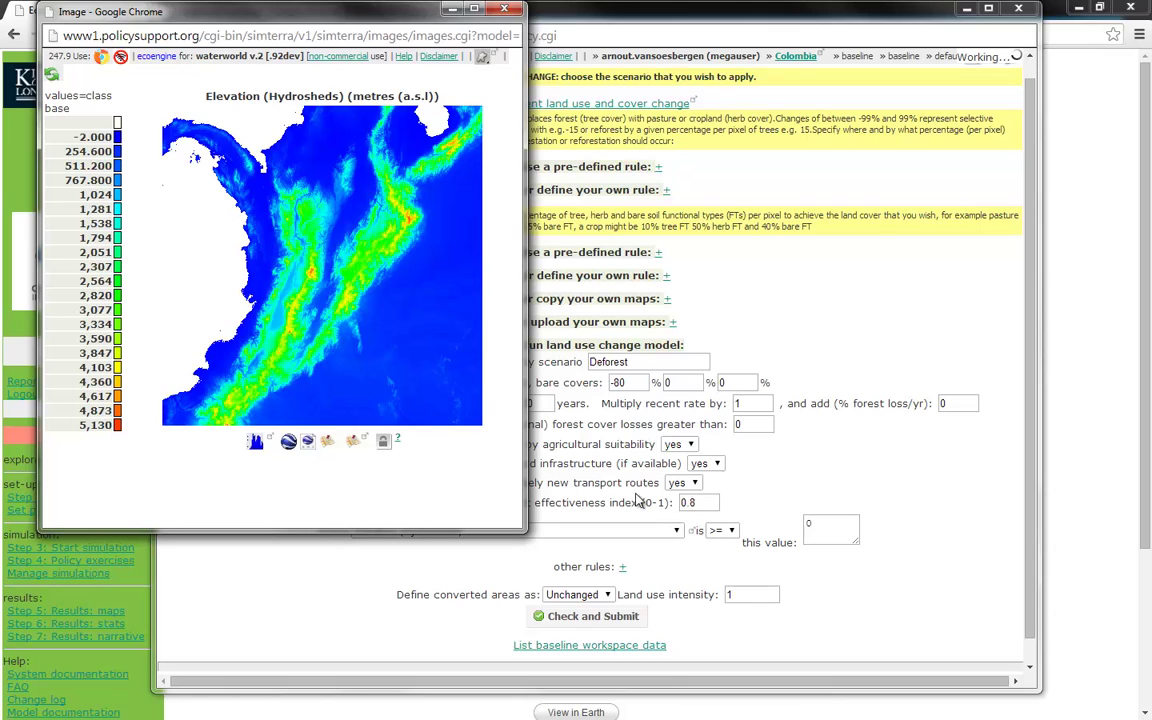
{"action": "double_click", "coordinate": [818, 528]}
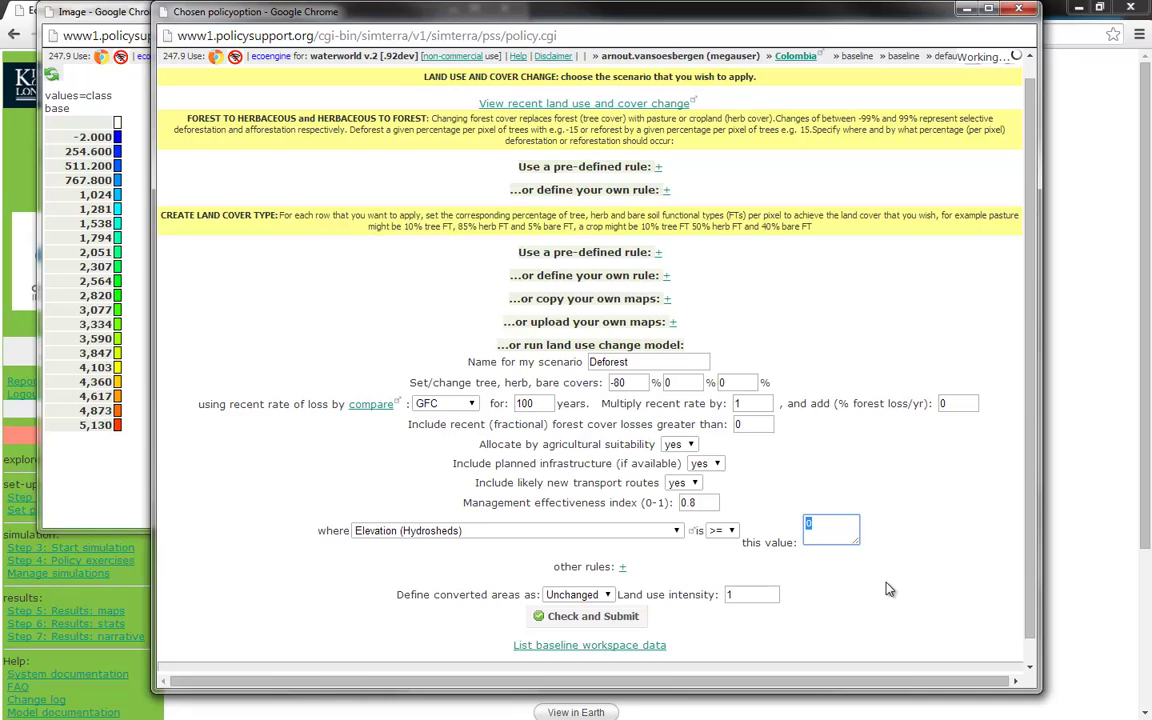
{"action": "type", "text": "1000"}
{"action": "key", "text": "BackSpace"}
{"action": "key", "text": "BackSpace"}
{"action": "key", "text": "BackSpace"}
{"action": "key", "text": "BackSpace"}
{"action": "left_click", "coordinate": [120, 10]}
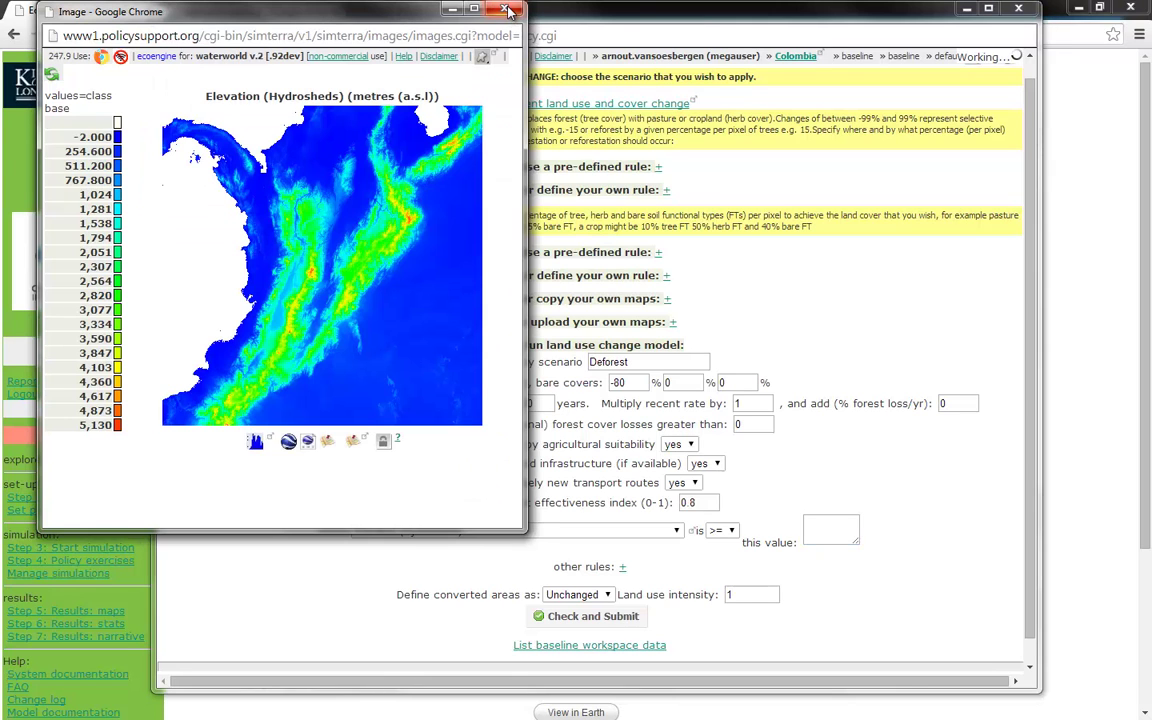
{"action": "left_click", "coordinate": [453, 9]}
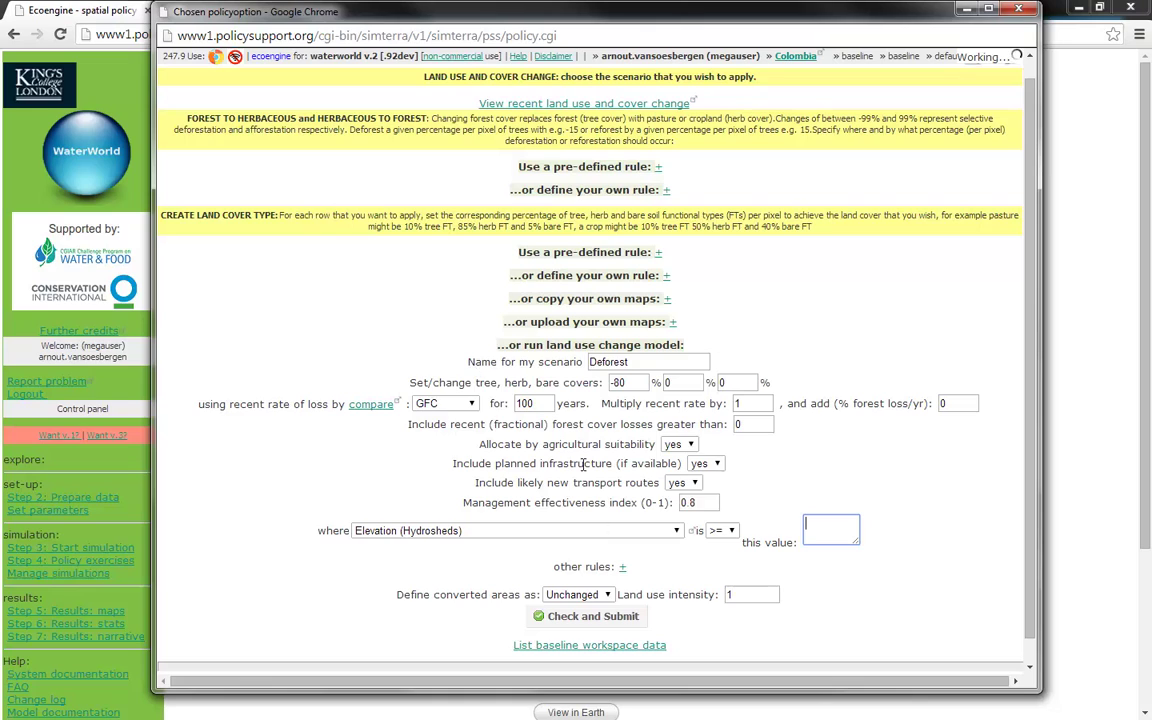
Step: Reset the scenario's location rule to Study area mask >= 0
{"action": "left_click", "coordinate": [676, 531]}
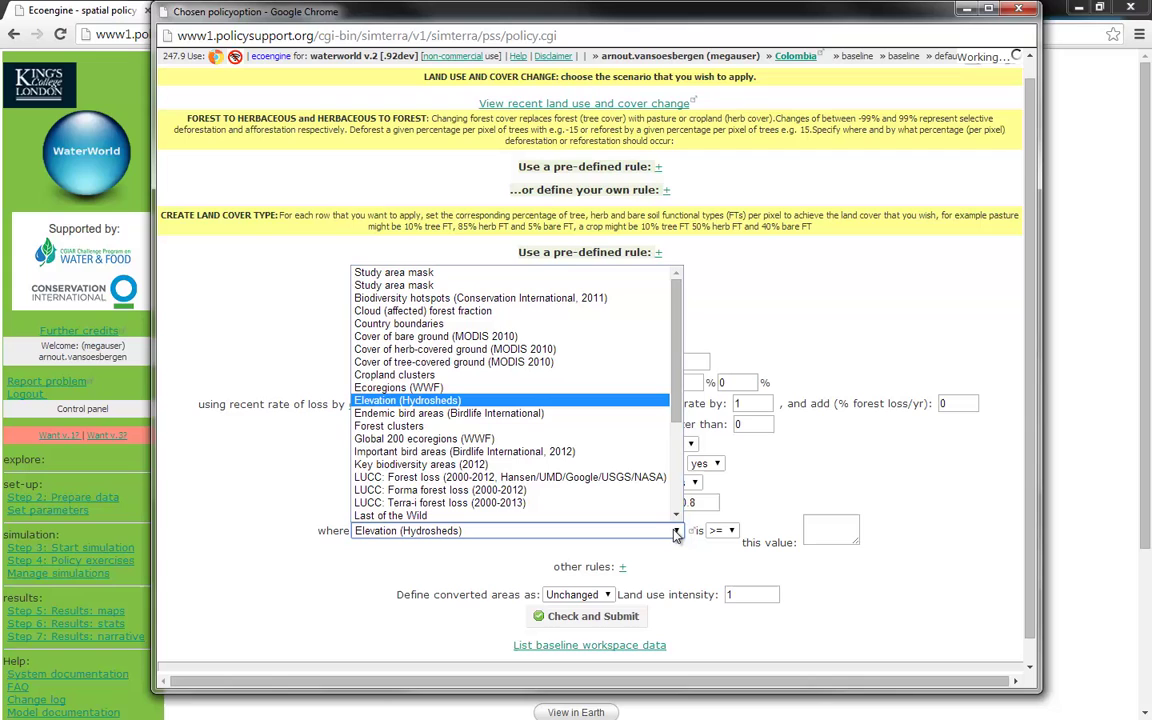
{"action": "left_click", "coordinate": [561, 280]}
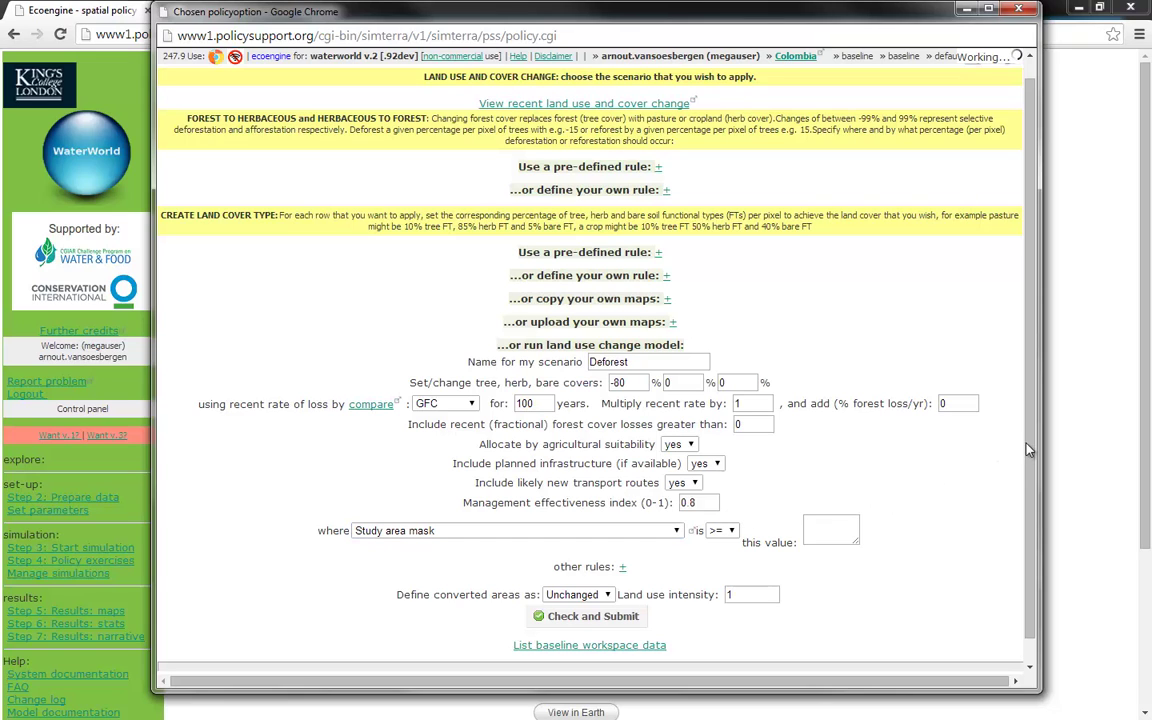
{"action": "scroll", "coordinate": [838, 513], "scroll_direction": "down", "scroll_amount": 1}
{"action": "left_click", "coordinate": [838, 519]}
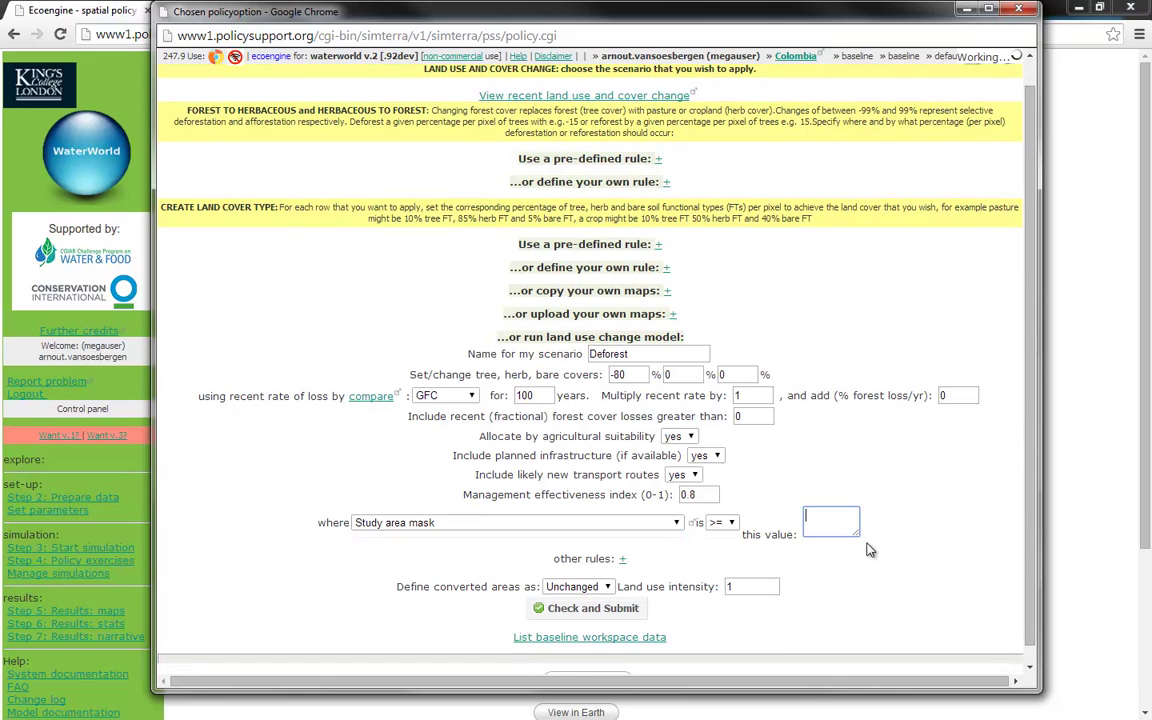
{"action": "type", "text": "0"}
{"action": "left_click", "coordinate": [964, 570]}
Step: Define the converted areas as Cropping and submit the Deforest scenario
{"action": "left_click", "coordinate": [607, 594]}
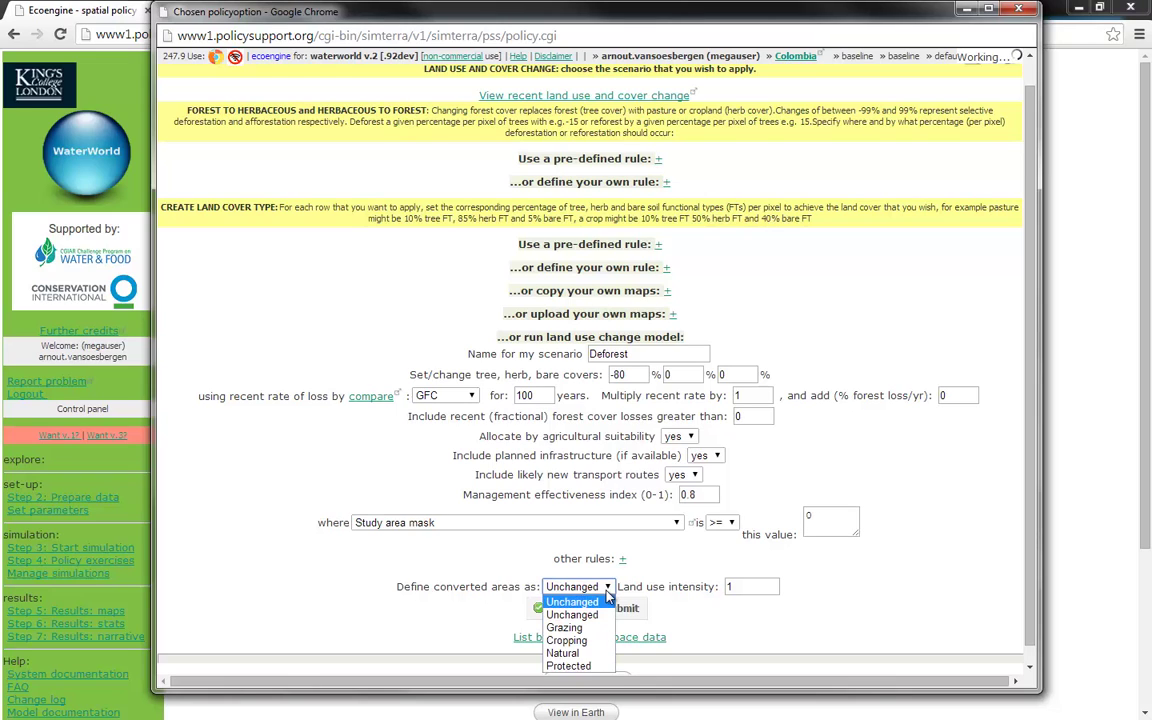
{"action": "left_click", "coordinate": [589, 645]}
{"action": "scroll", "coordinate": [806, 507], "scroll_direction": "down", "scroll_amount": 2}
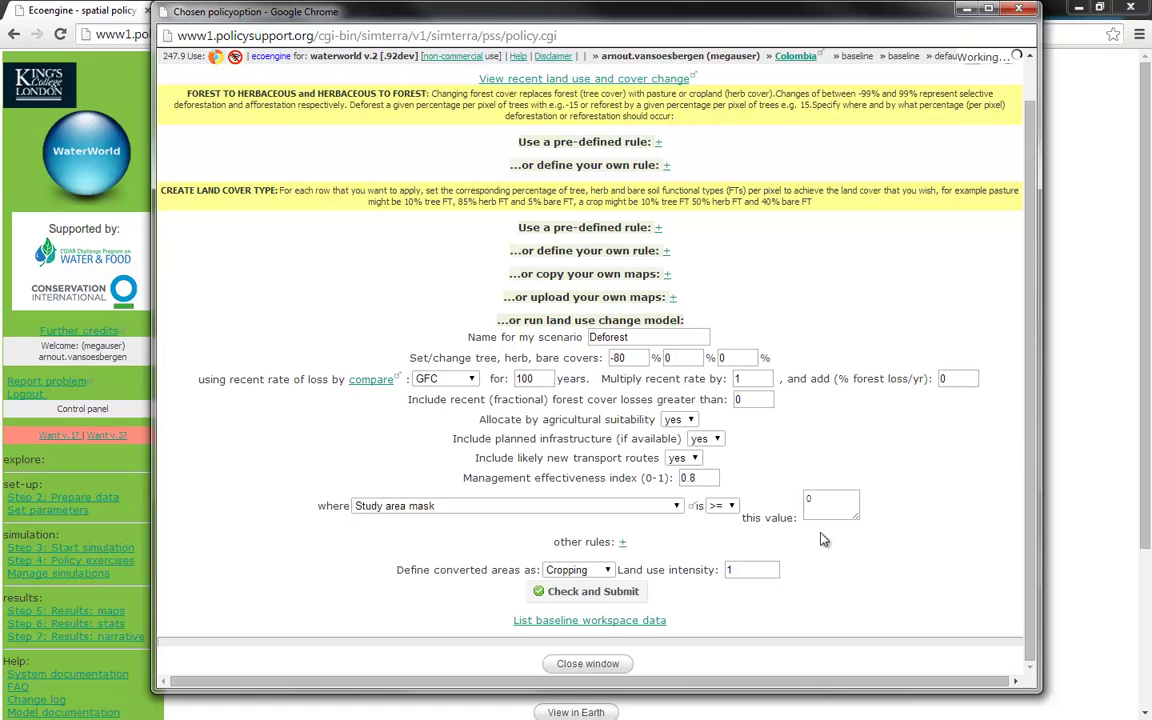
{"action": "left_click", "coordinate": [591, 594]}
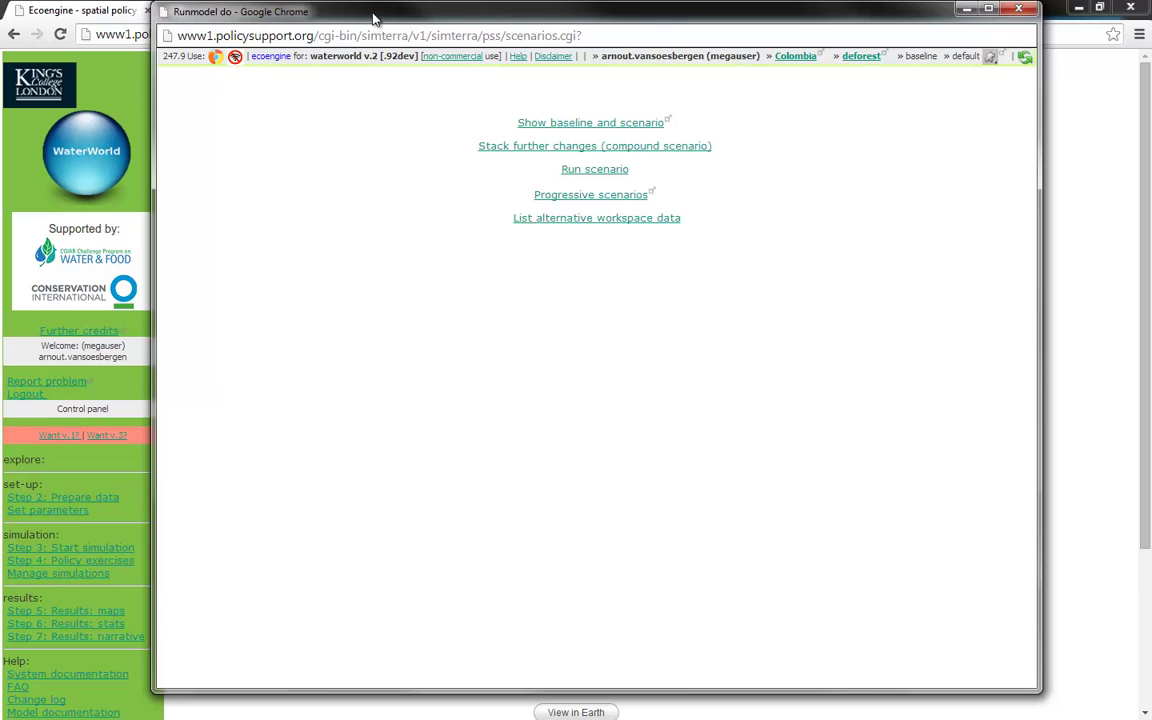
Step: Show the baseline and scenario inputs and compare their maps of tree-covered ground (MODIS 2010)
{"action": "left_click_drag", "start_coordinate": [374, 17], "coordinate": [343, 22]}
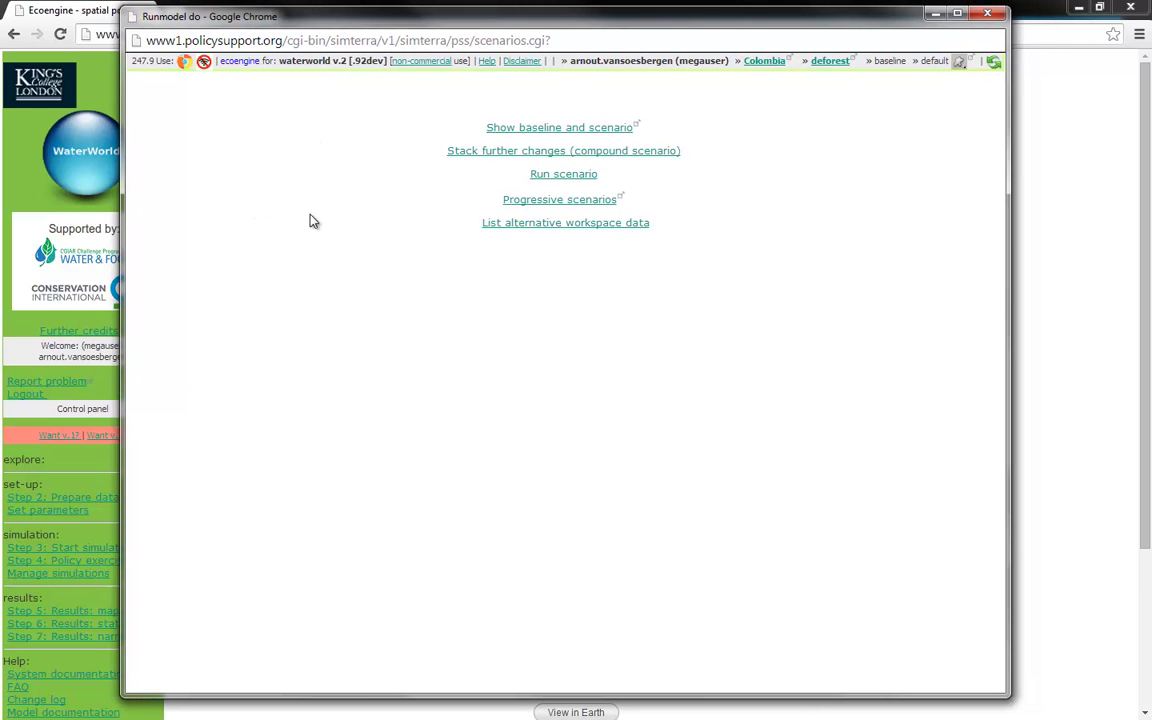
{"action": "left_click", "coordinate": [548, 130]}
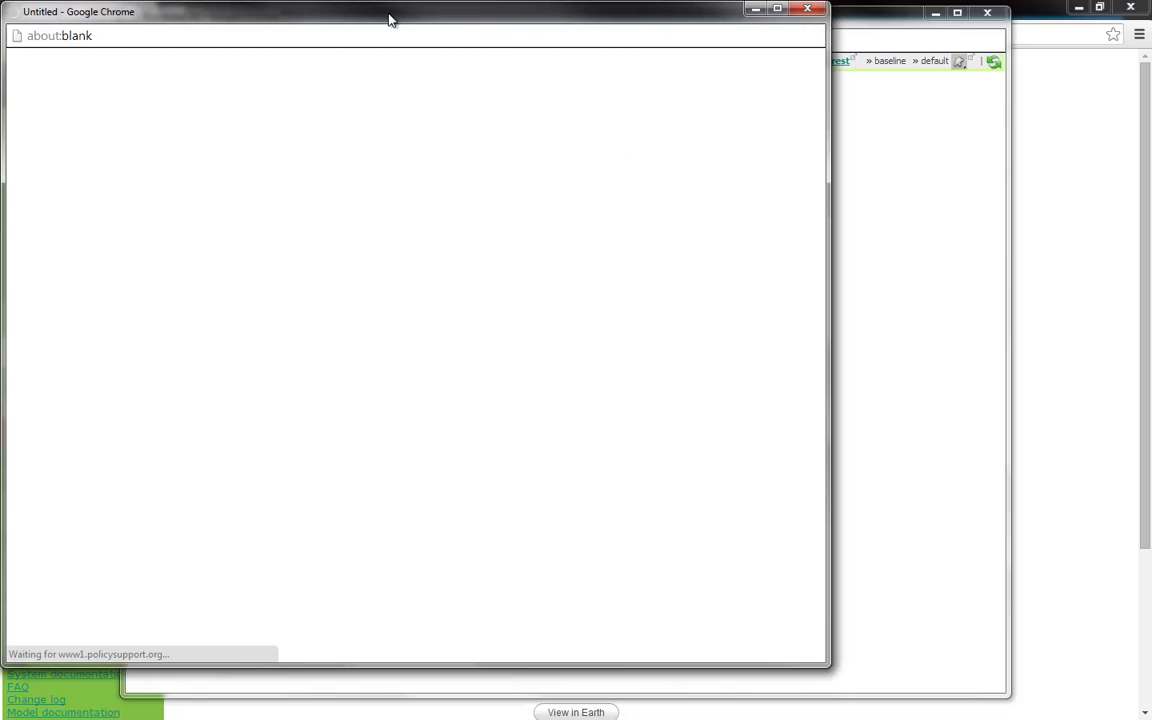
{"action": "left_click_drag", "start_coordinate": [450, 28], "coordinate": [577, 35]}
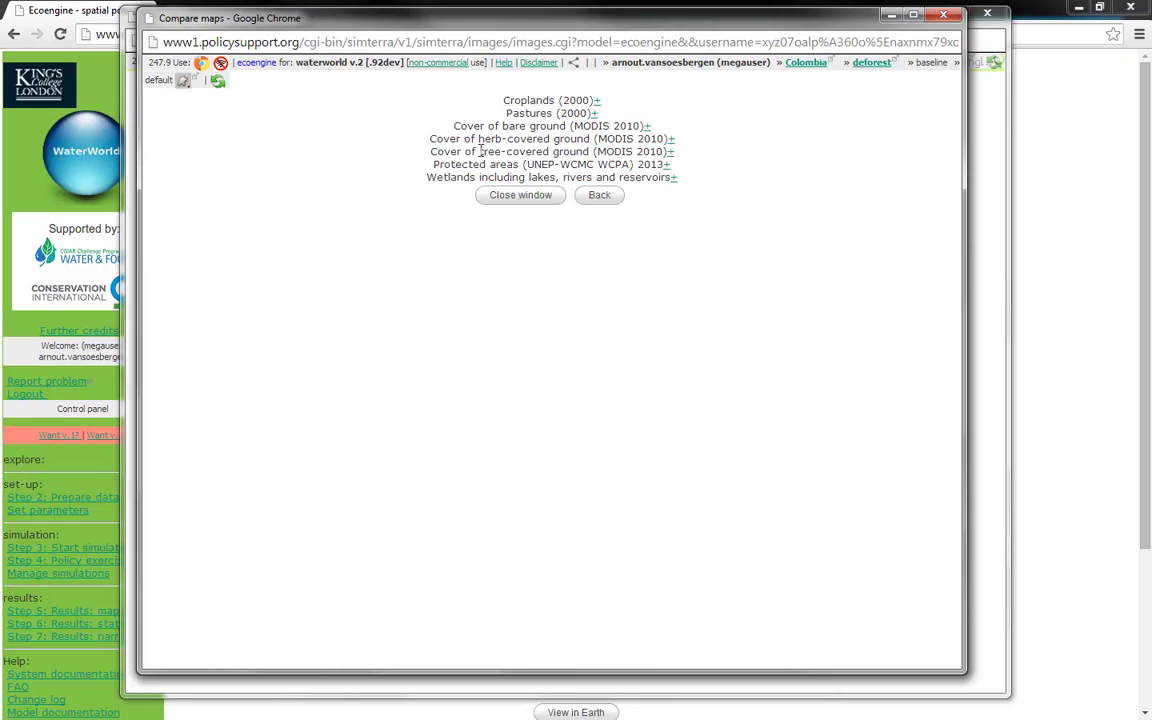
{"action": "left_click_drag", "start_coordinate": [480, 151], "coordinate": [586, 155]}
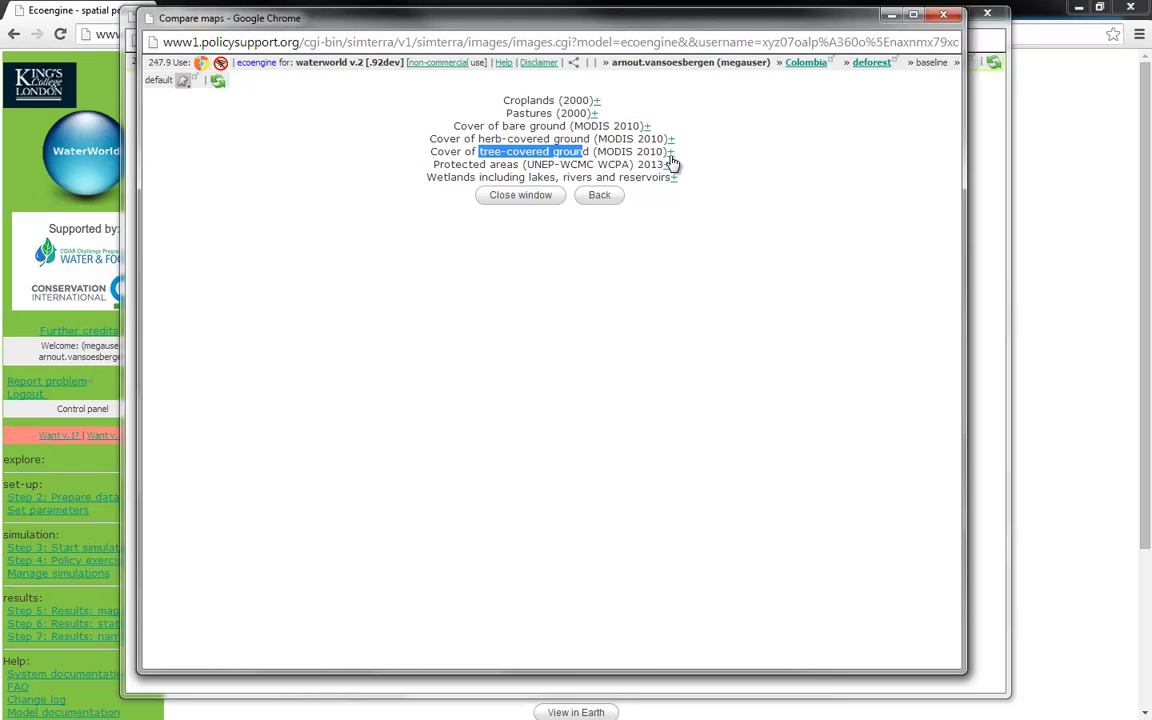
{"action": "left_click", "coordinate": [670, 152]}
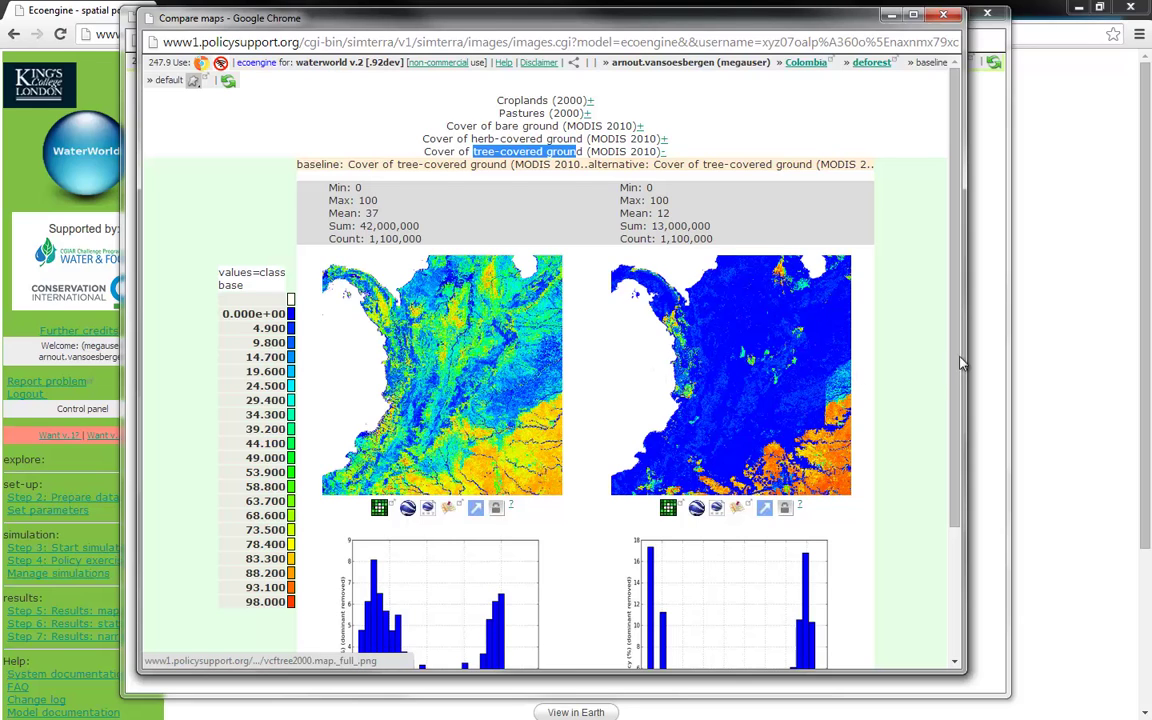
{"action": "scroll", "coordinate": [955, 390], "scroll_direction": "down", "scroll_amount": 1}
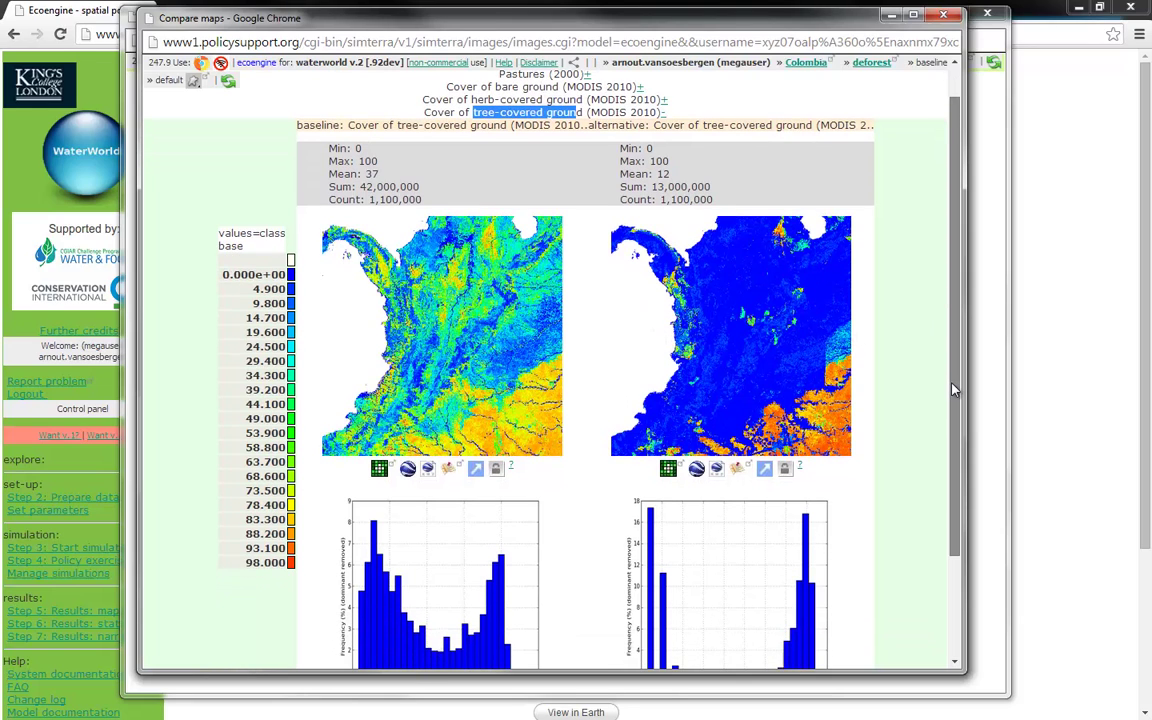
{"action": "scroll", "coordinate": [955, 370], "scroll_direction": "up", "scroll_amount": 1}
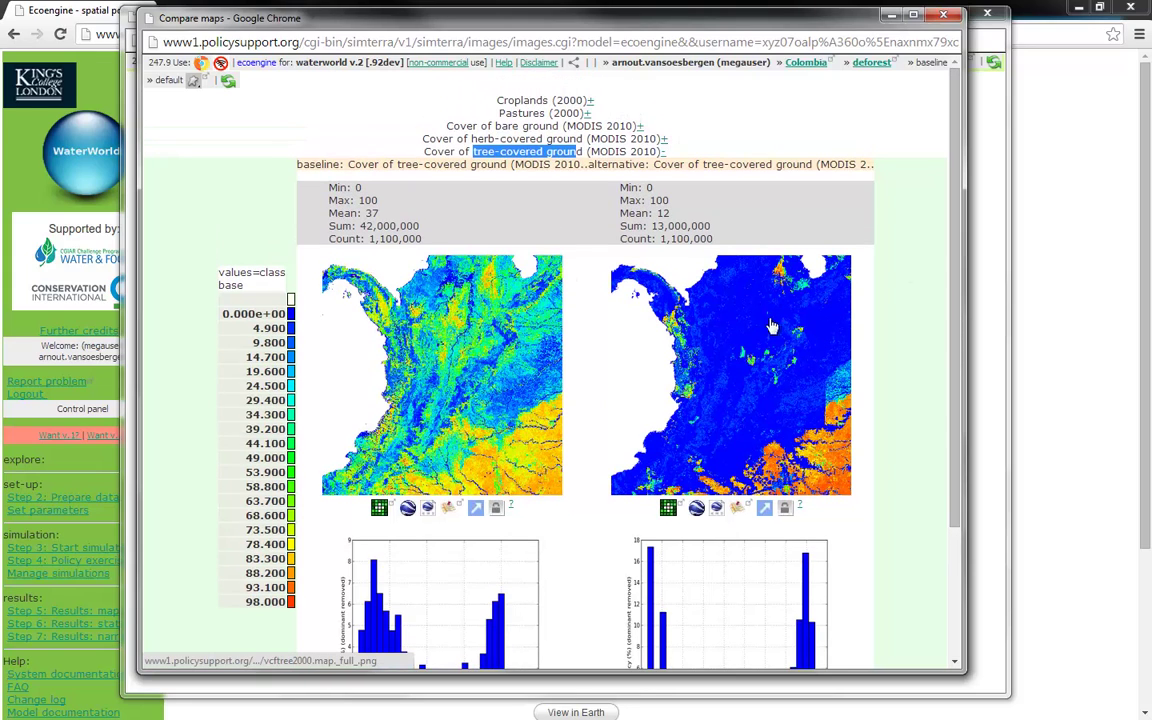
Step: Compare the baseline and scenario Croplands (2000) maps and histograms, closing the comparison window at the end
{"action": "left_click", "coordinate": [590, 101]}
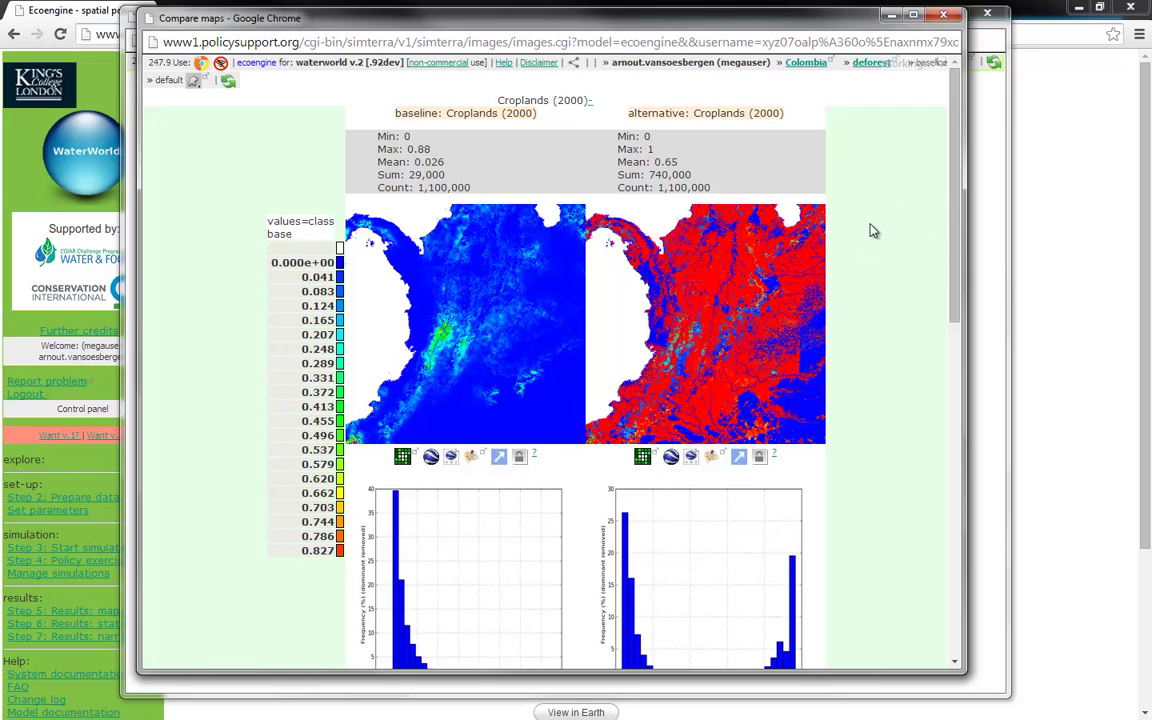
{"action": "left_click_drag", "start_coordinate": [955, 239], "coordinate": [947, 297]}
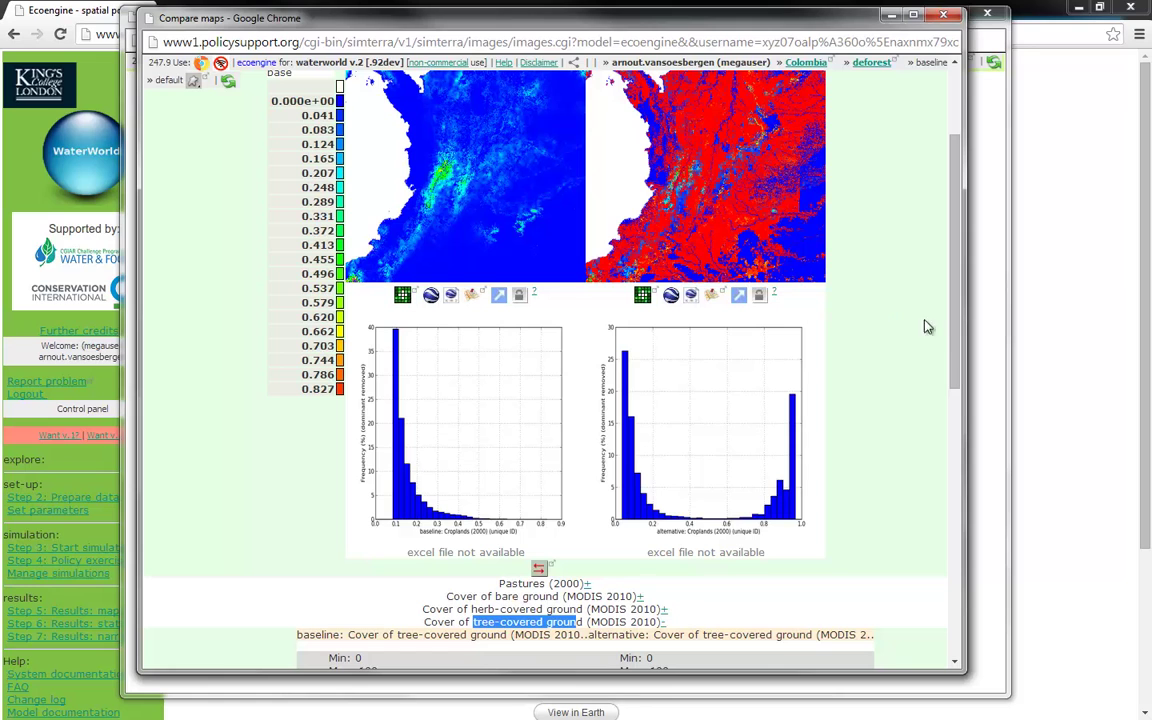
{"action": "left_click_drag", "start_coordinate": [955, 350], "coordinate": [958, 258]}
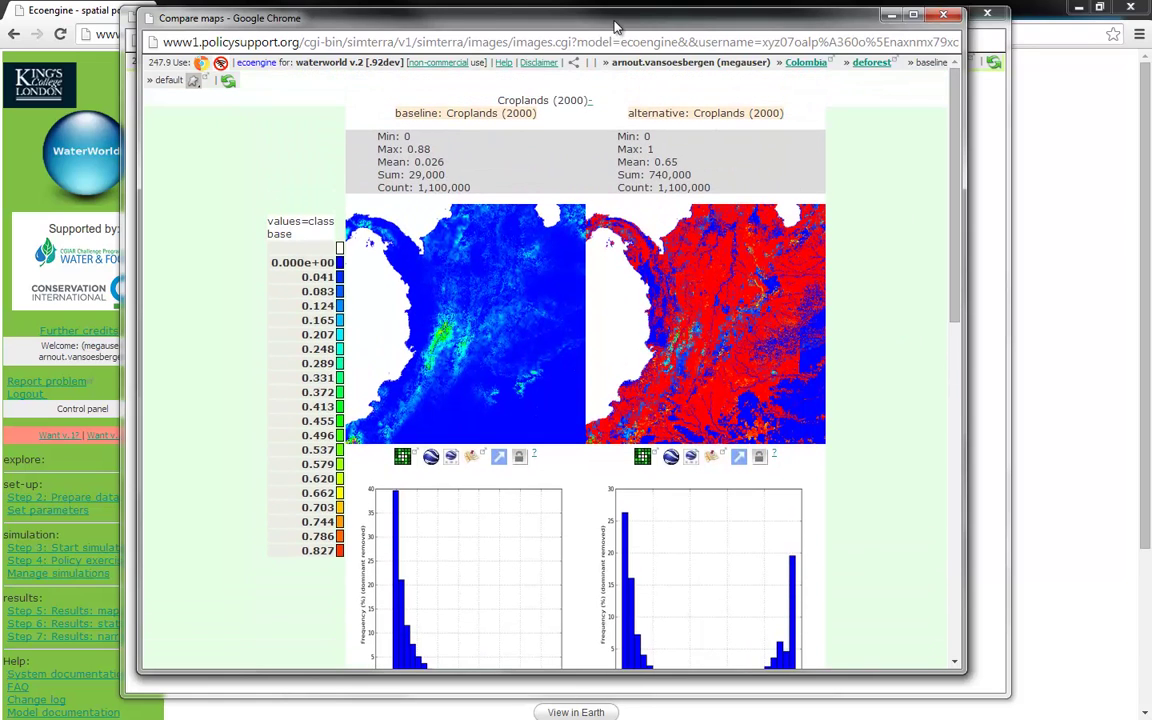
{"action": "left_click_drag", "start_coordinate": [548, 20], "coordinate": [536, 25]}
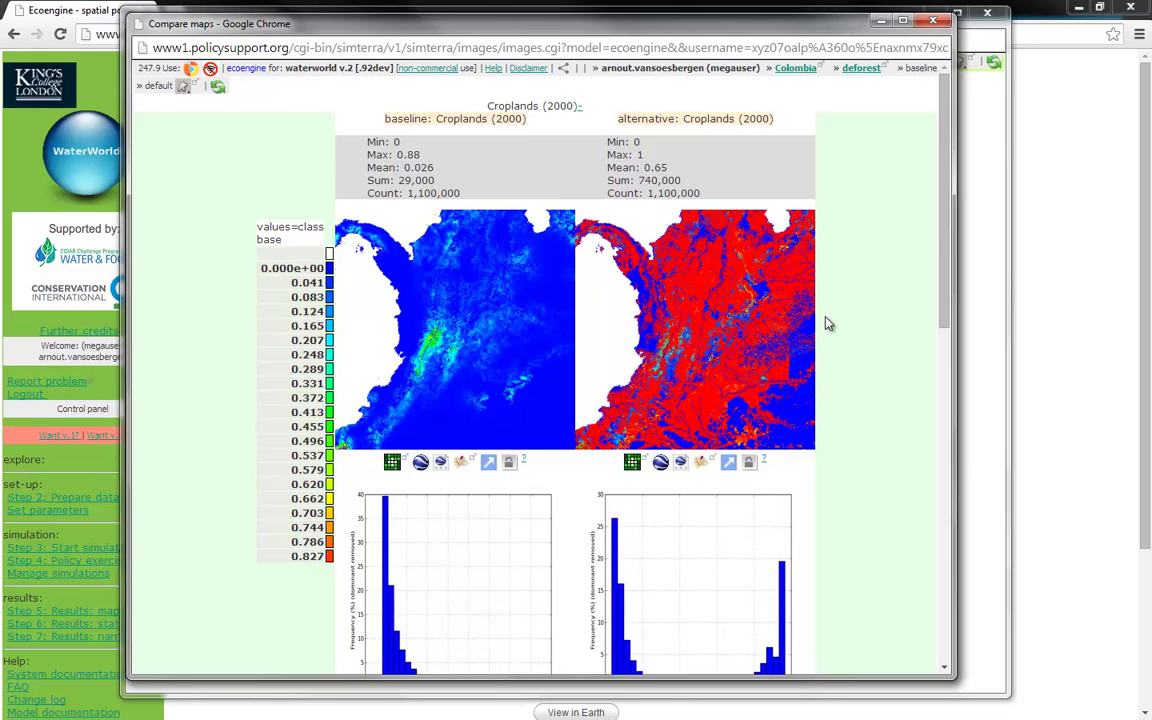
{"action": "left_click", "coordinate": [934, 22]}
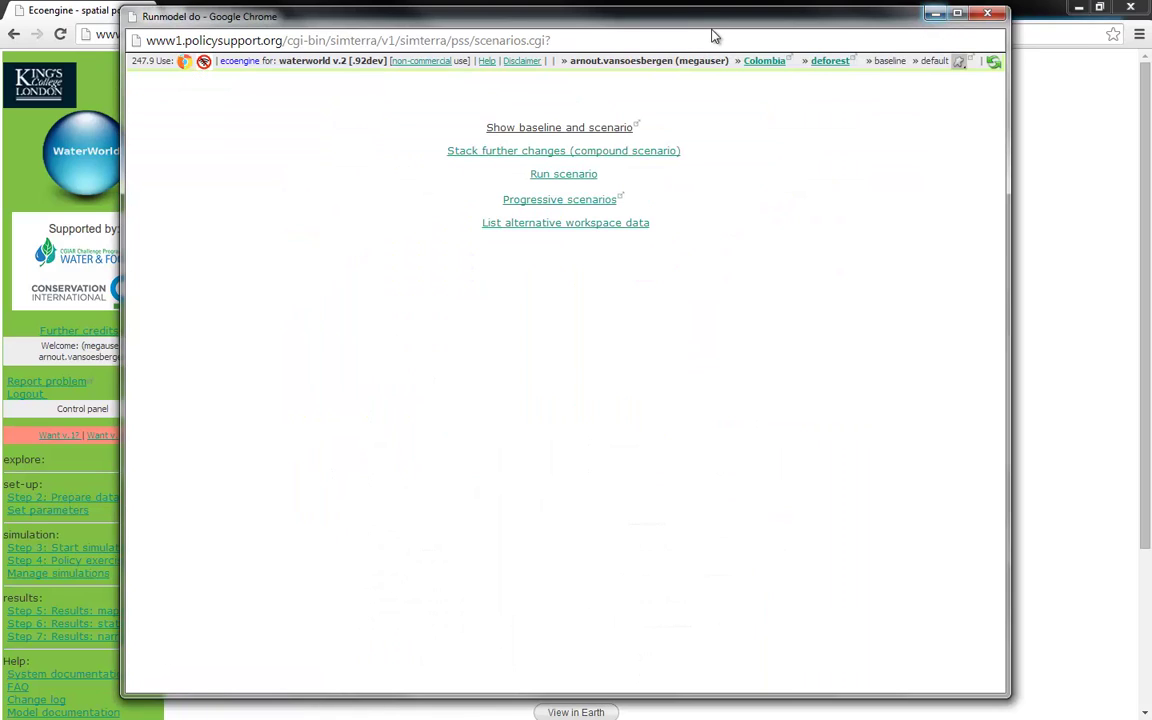
Step: Run the deforest scenario simulation to completion and close its progress window
{"action": "left_click_drag", "start_coordinate": [681, 18], "coordinate": [680, 20]}
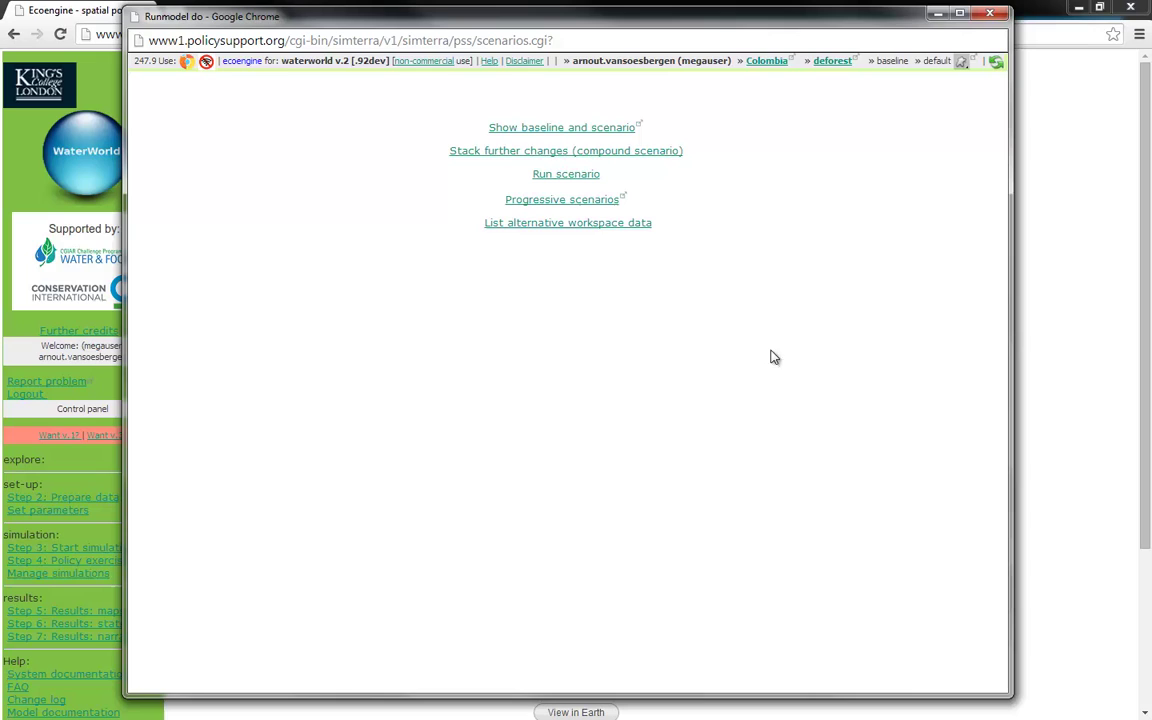
{"action": "left_click", "coordinate": [560, 176]}
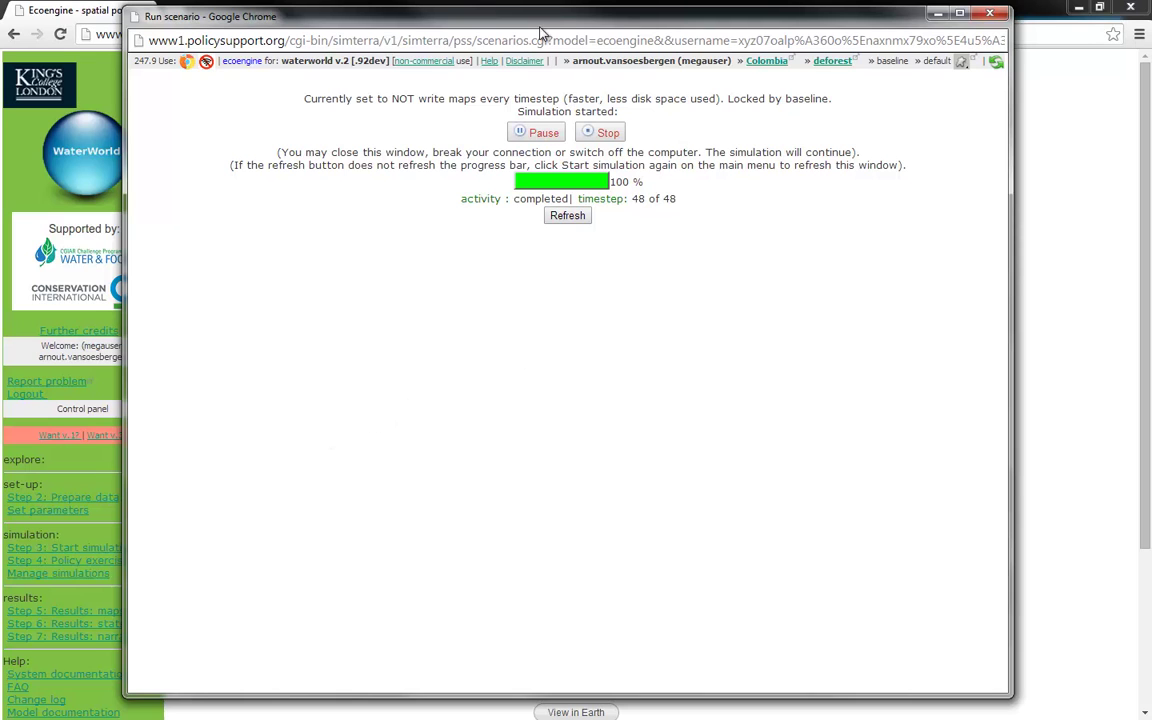
{"action": "left_click_drag", "start_coordinate": [534, 22], "coordinate": [523, 35]}
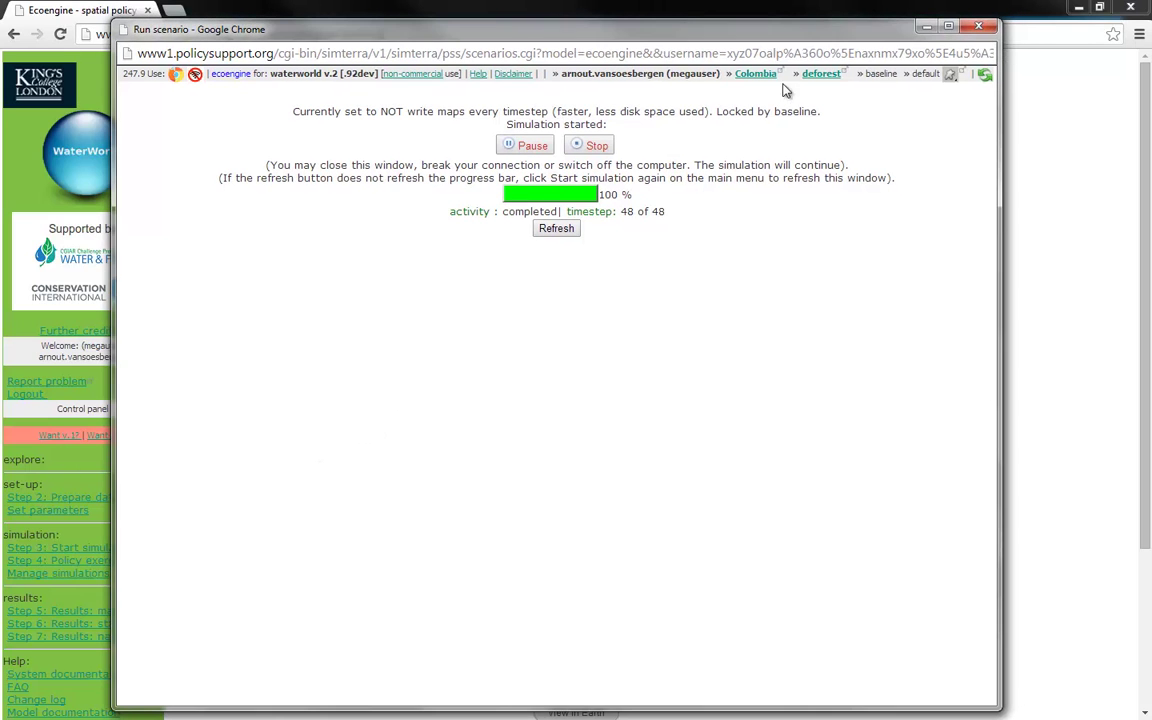
{"action": "left_click", "coordinate": [987, 32]}
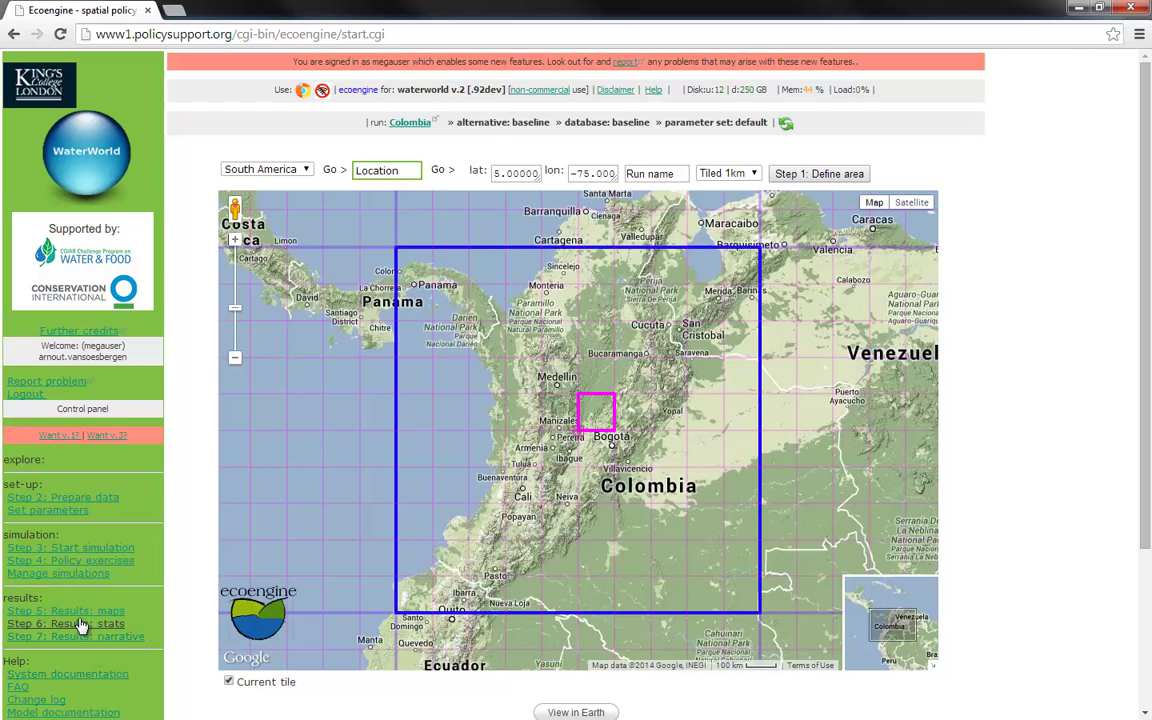
Step: Open the results maps for the deforest scenario and reload them to list the key output maps
{"action": "left_click", "coordinate": [68, 550]}
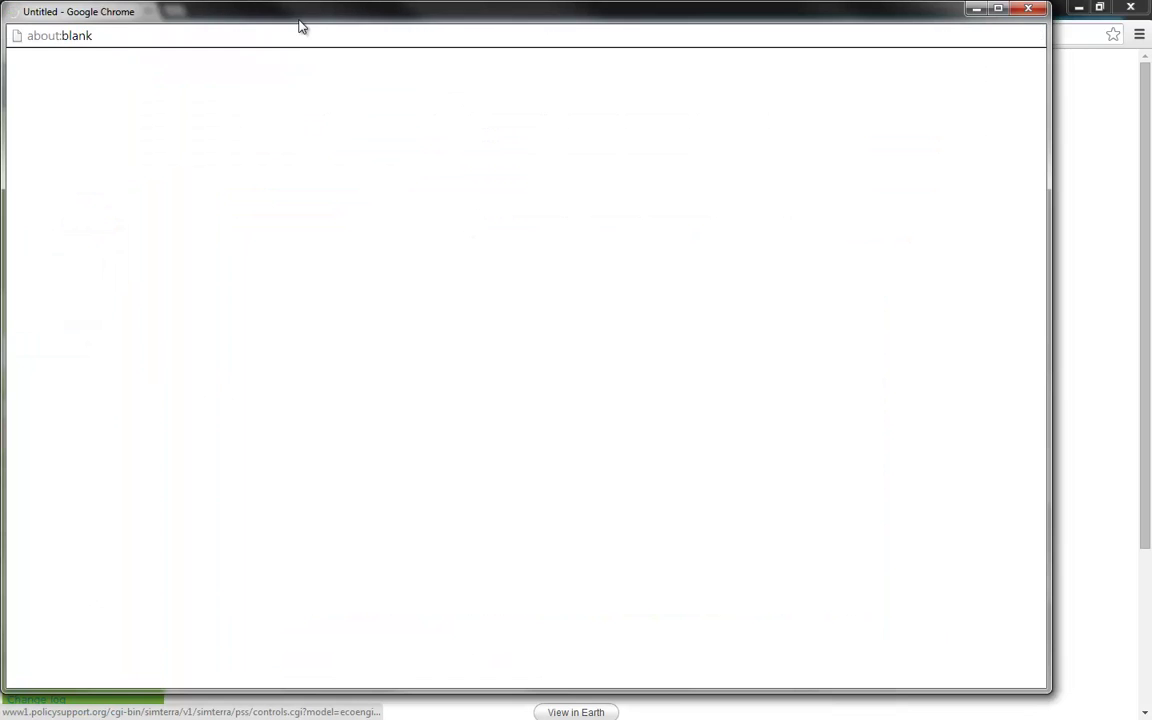
{"action": "left_click_drag", "start_coordinate": [298, 21], "coordinate": [350, 23]}
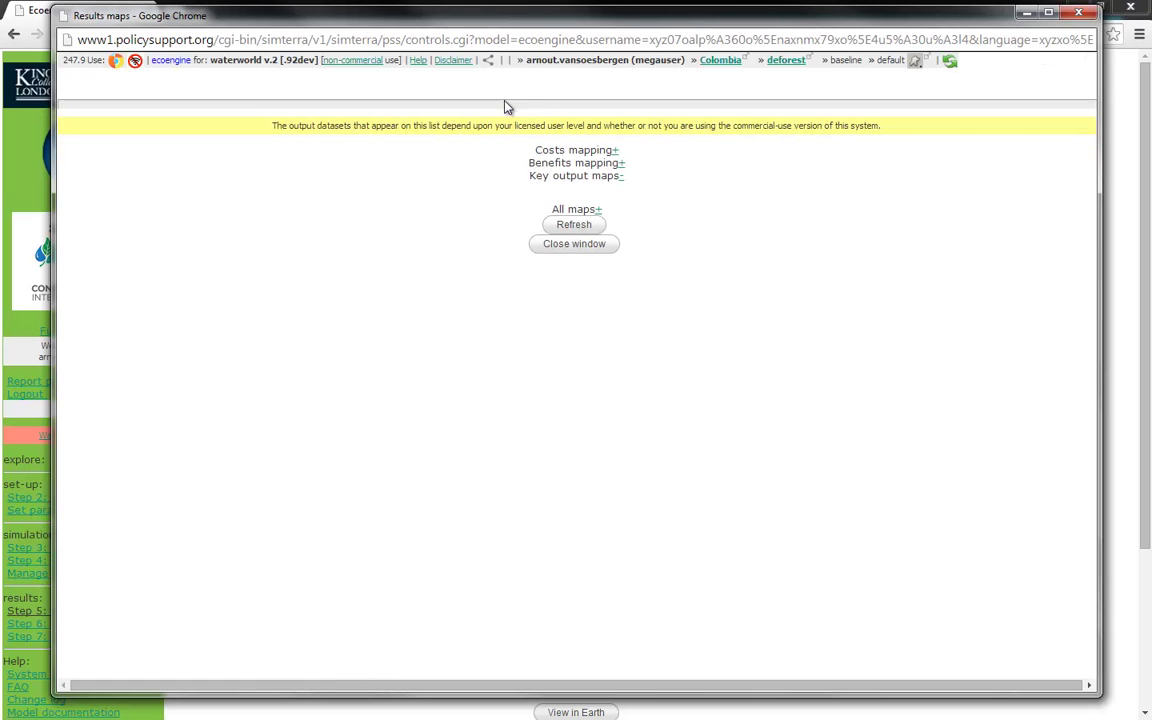
{"action": "left_click", "coordinate": [950, 63]}
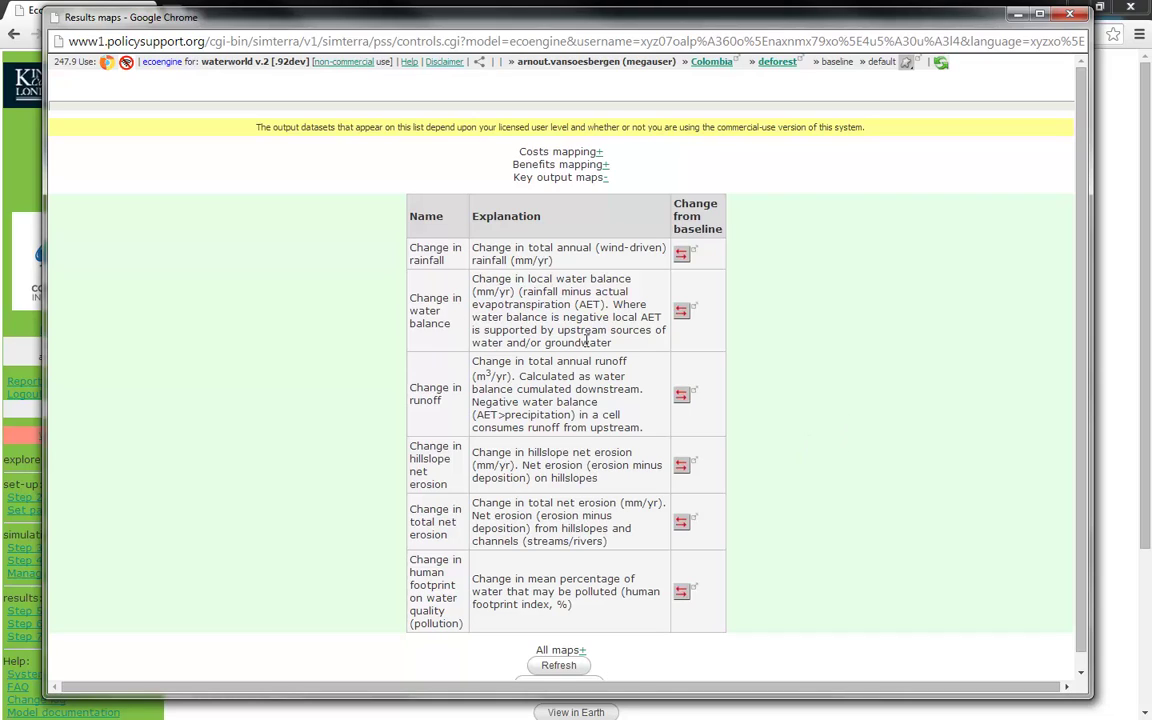
Step: Examine the change in water balance from baseline, including the baseline and scenario annual total water balance maps
{"action": "left_click", "coordinate": [681, 311]}
{"action": "left_click_drag", "start_coordinate": [406, 18], "coordinate": [512, 32]}
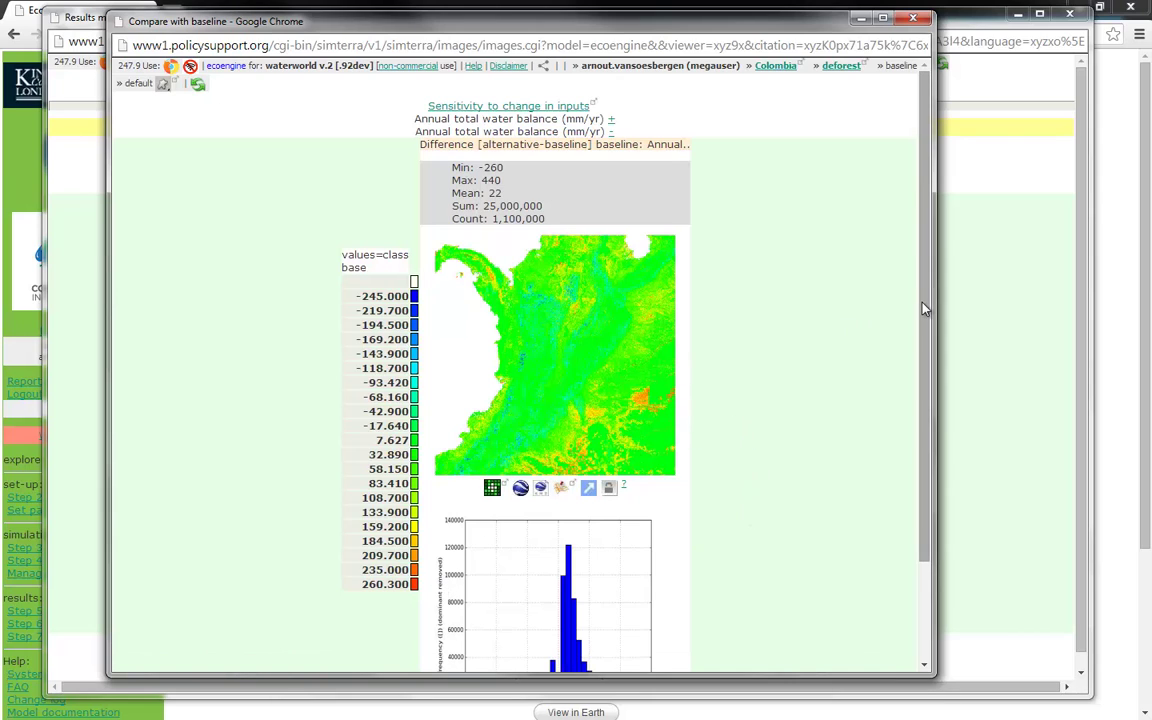
{"action": "left_click_drag", "start_coordinate": [913, 311], "coordinate": [920, 341]}
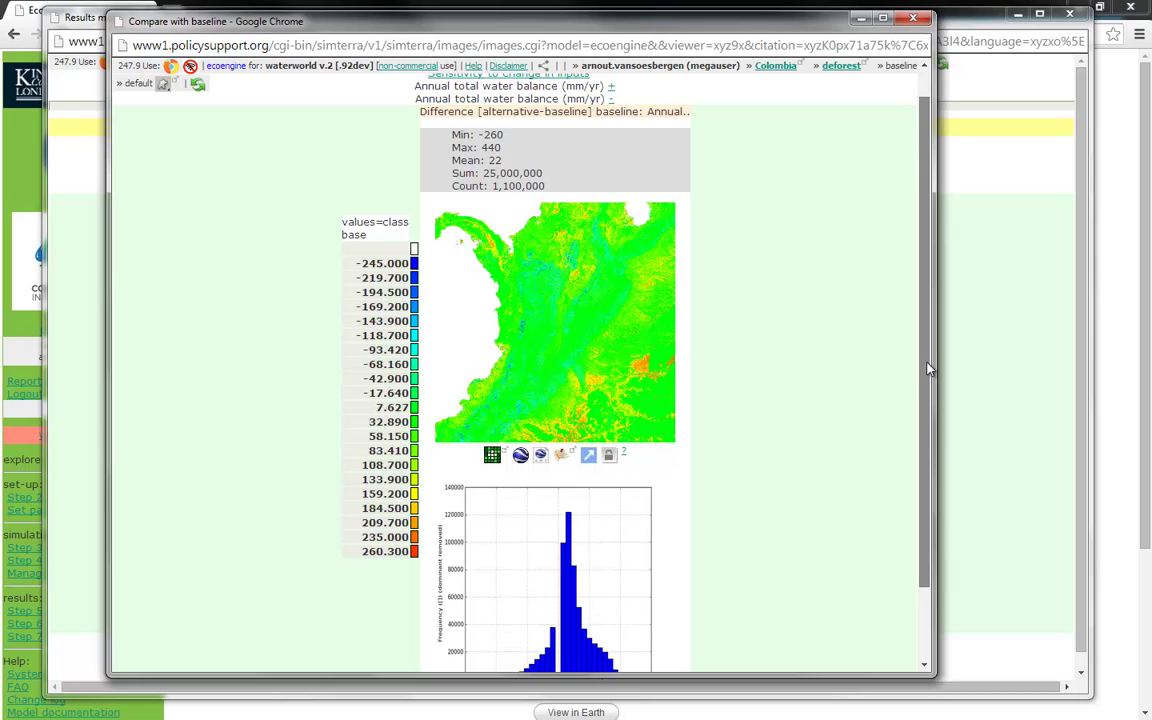
{"action": "scroll", "coordinate": [929, 369], "scroll_direction": "up", "scroll_amount": 1}
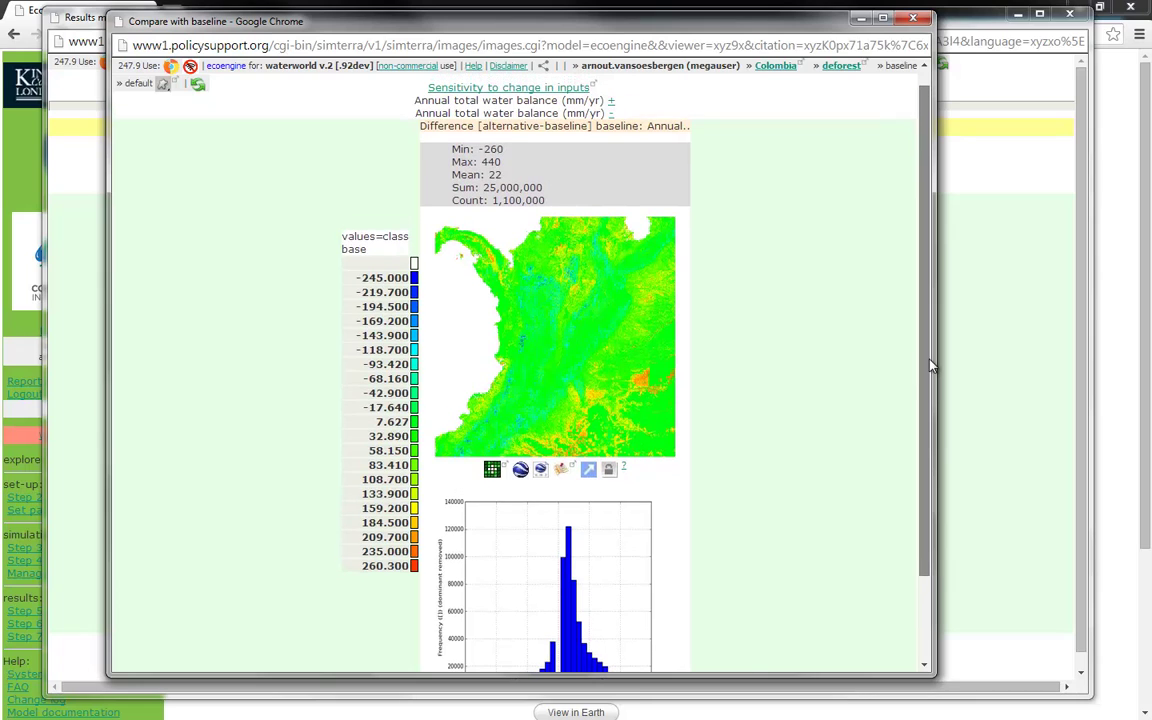
{"action": "left_click", "coordinate": [611, 105]}
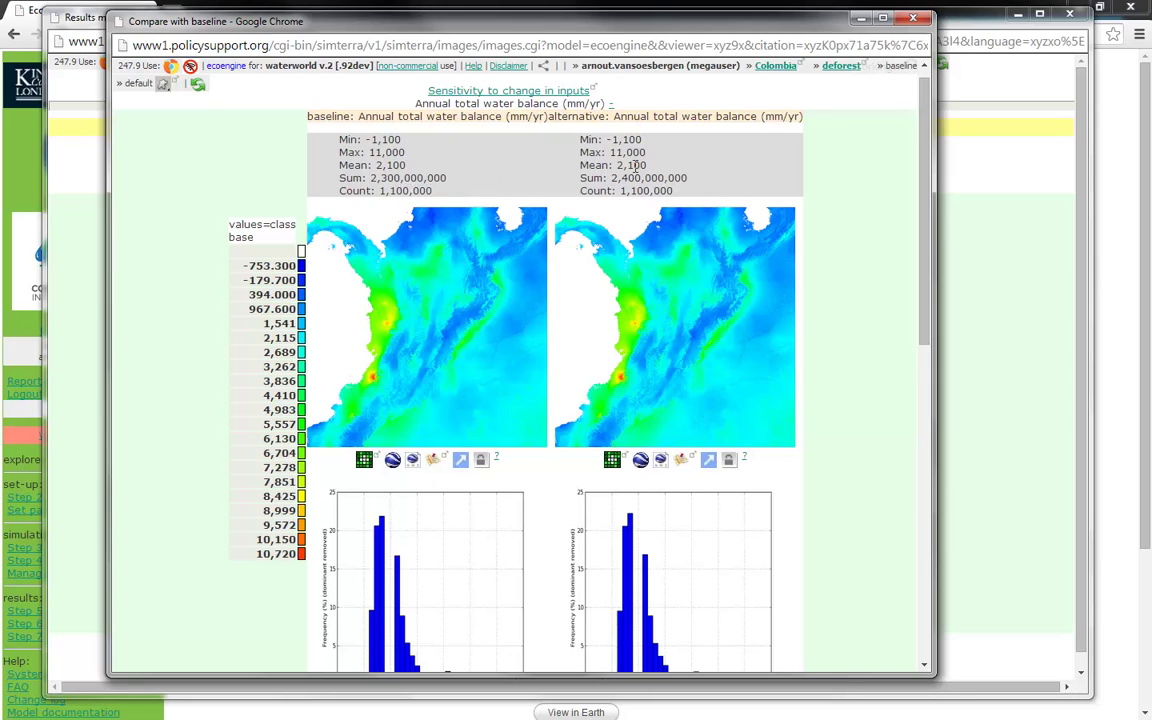
Step: Compare the statistics and histograms of the baseline and scenario annual total water balance, closing the comparison window at the end
{"action": "left_click_drag", "start_coordinate": [929, 198], "coordinate": [930, 214]}
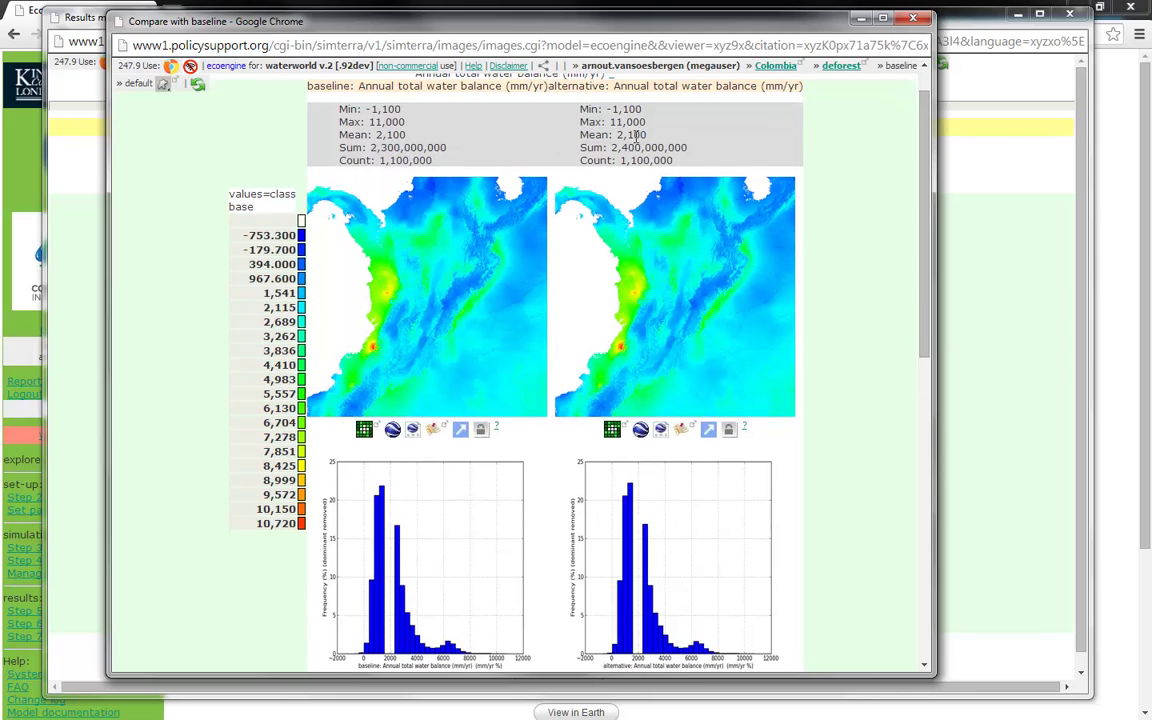
{"action": "mouse_move", "coordinate": [635, 137]}
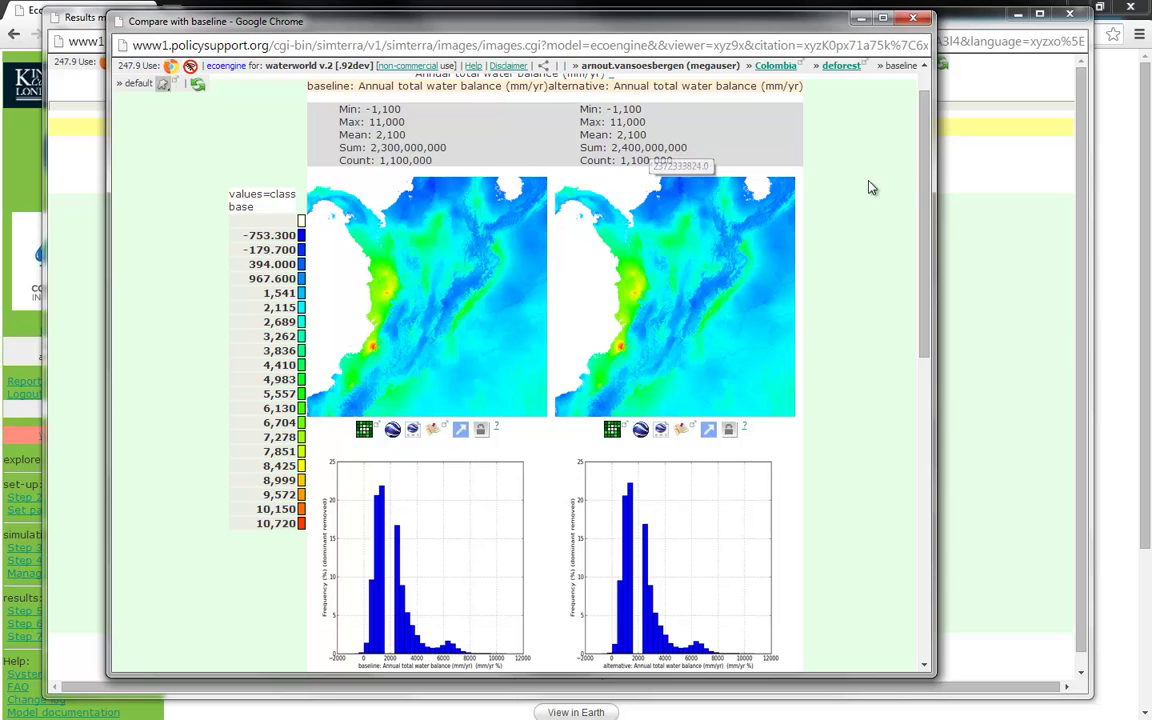
{"action": "left_click_drag", "start_coordinate": [928, 190], "coordinate": [928, 198]}
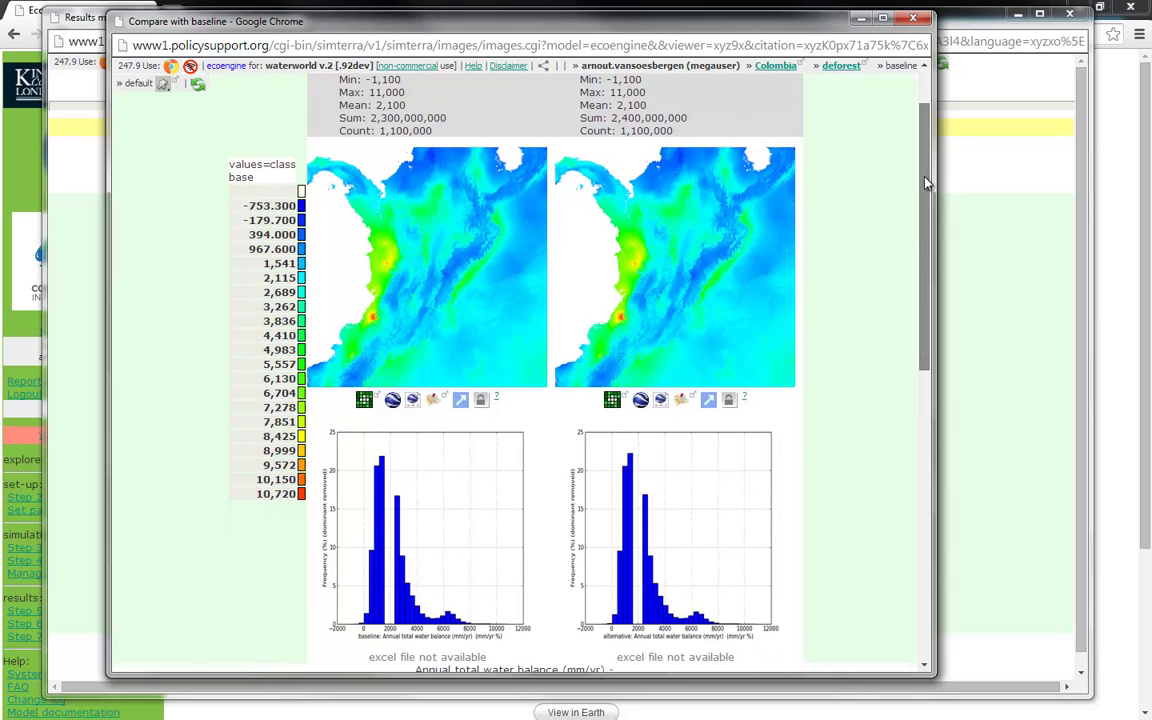
{"action": "scroll", "coordinate": [832, 158], "scroll_direction": "up", "scroll_amount": 1}
{"action": "left_click", "coordinate": [914, 20]}
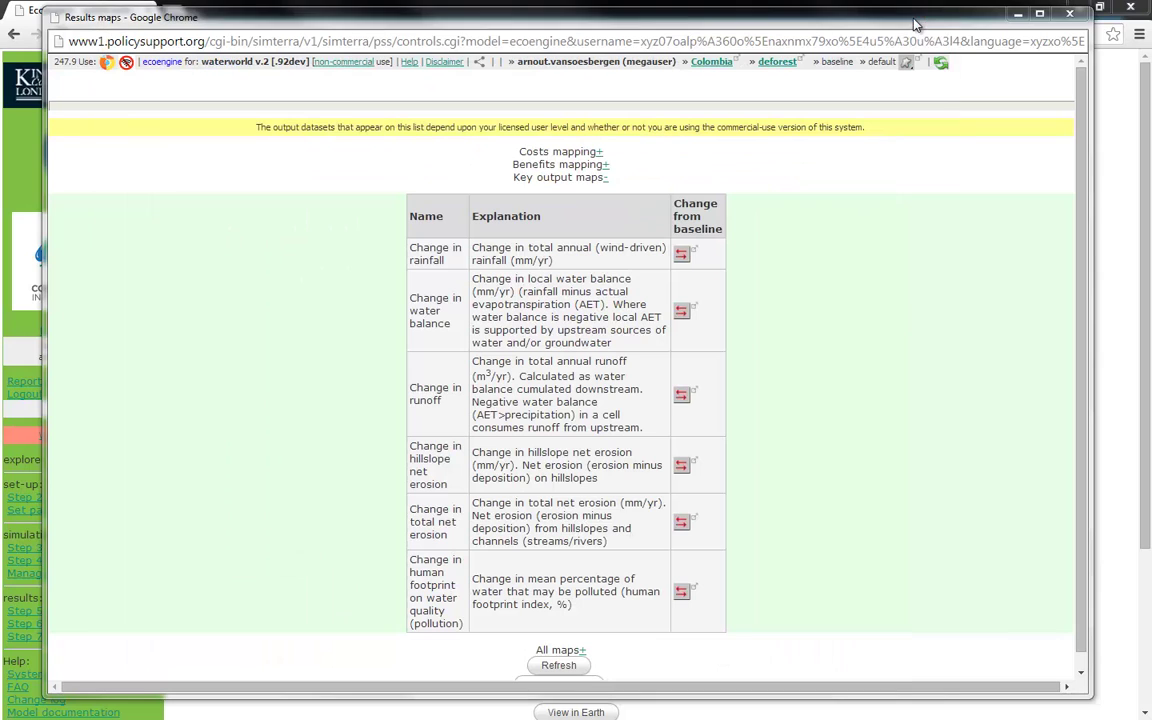
Step: Open the change in total annual runoff map from the baseline comparison and redraw it with UserMin 1000000 and UserMax 1289926246.06
{"action": "left_click", "coordinate": [681, 396]}
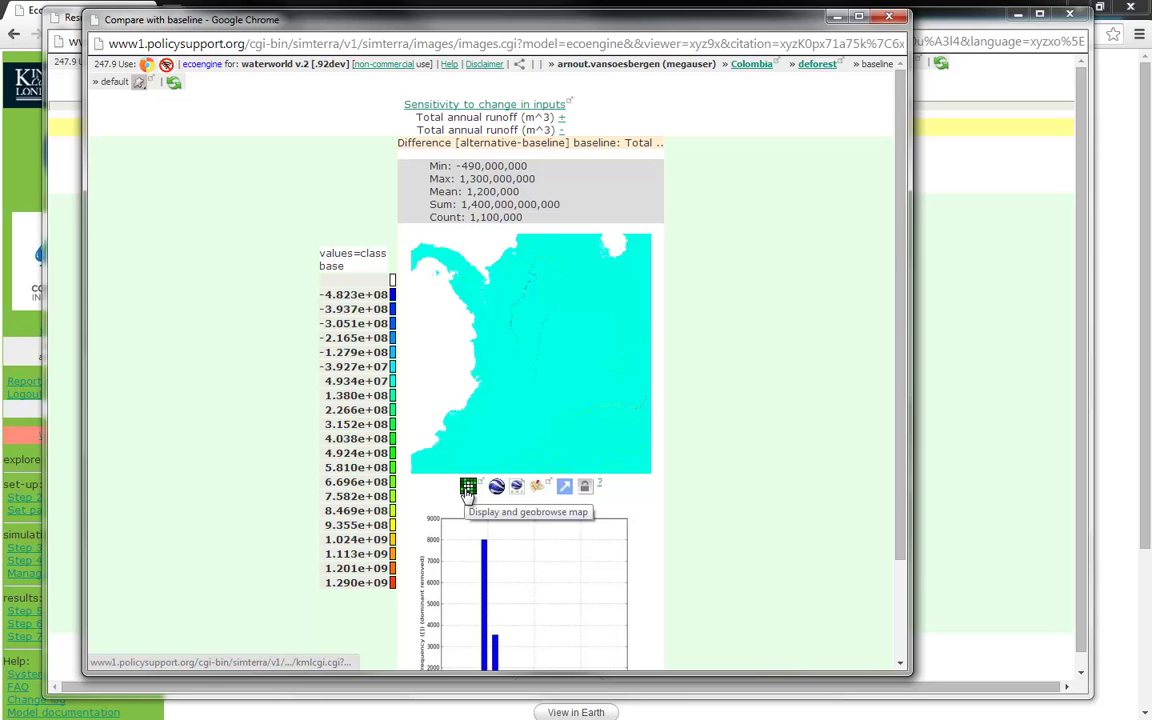
{"action": "left_click", "coordinate": [467, 489]}
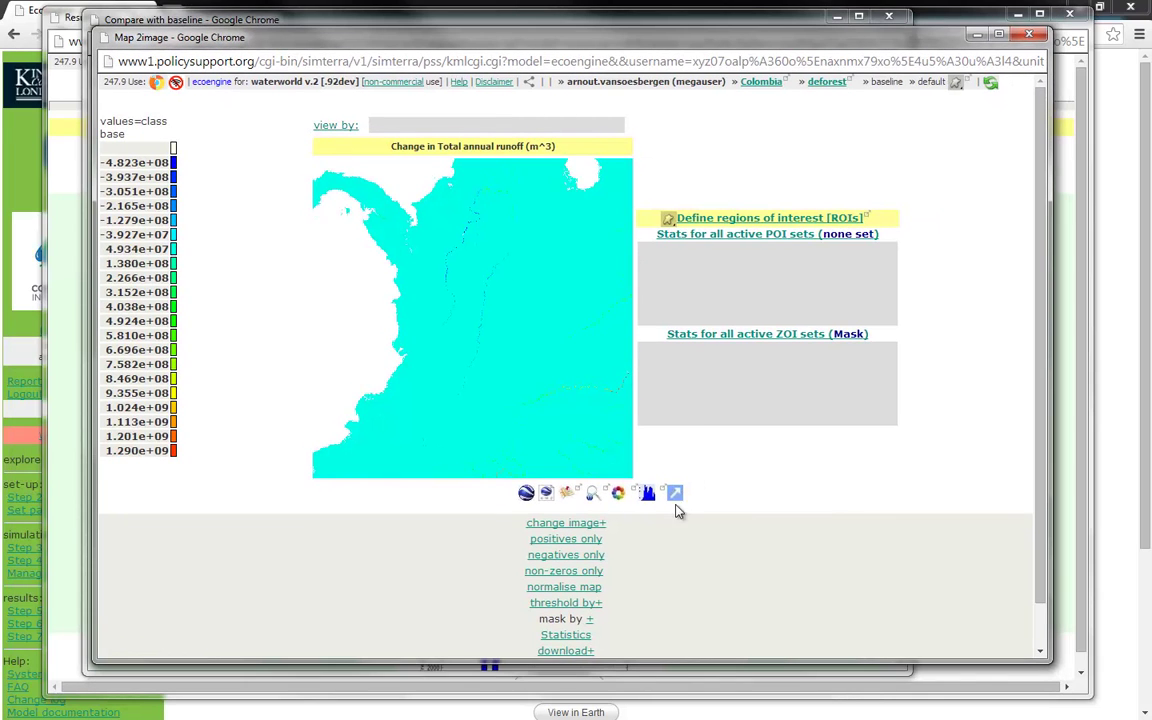
{"action": "left_click", "coordinate": [578, 524]}
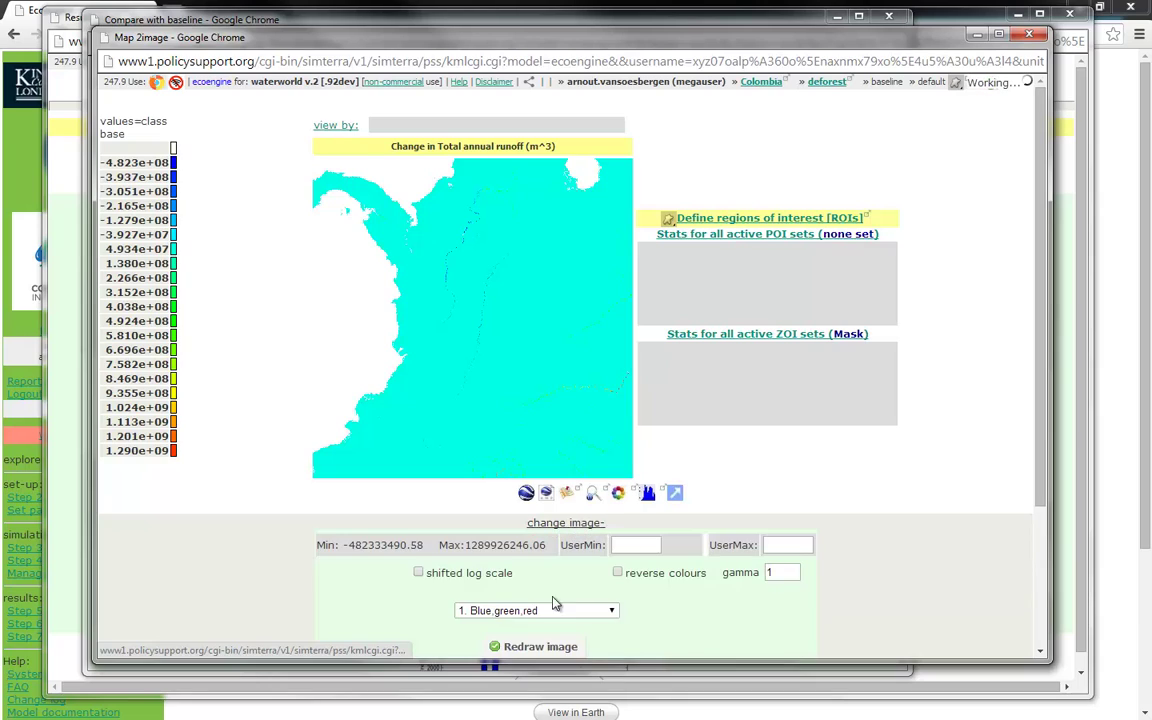
{"action": "left_click", "coordinate": [629, 545]}
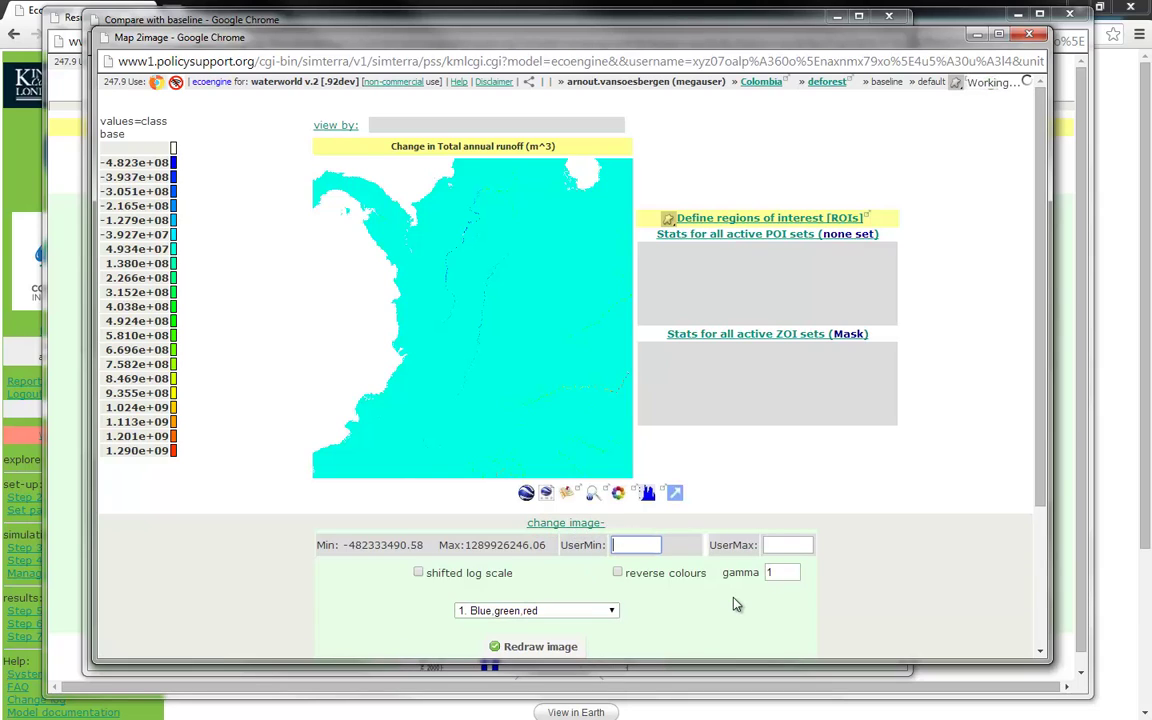
{"action": "type", "text": "1000000"}
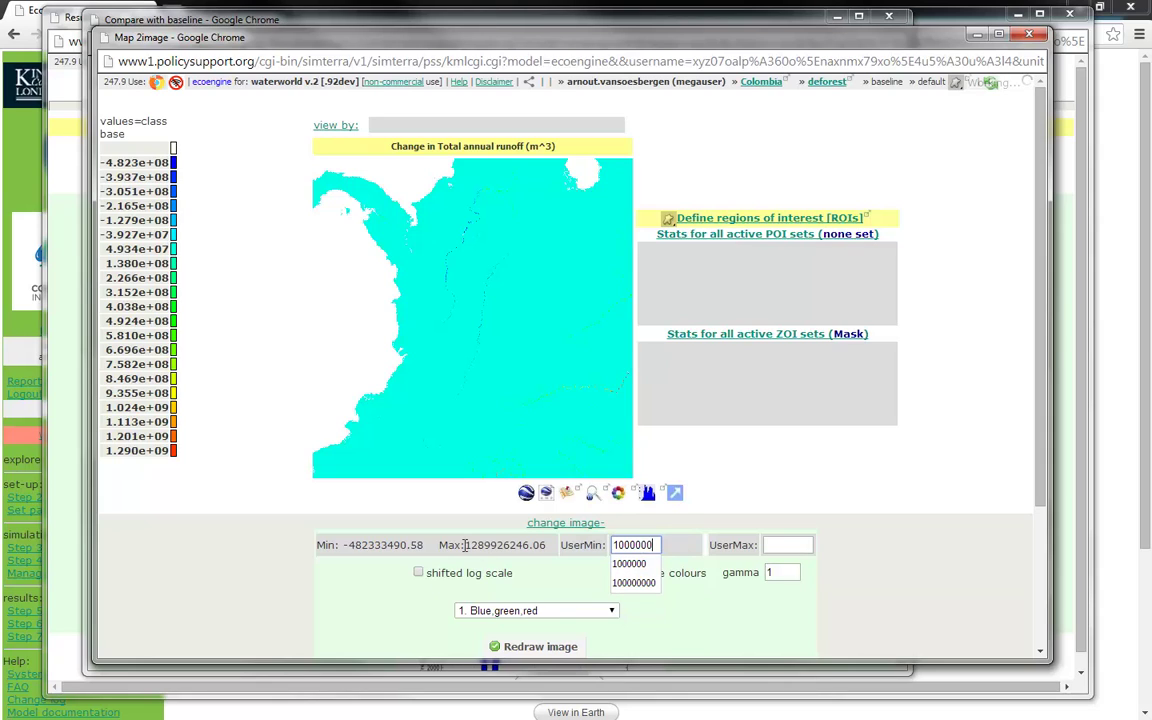
{"action": "left_click_drag", "start_coordinate": [466, 545], "coordinate": [540, 541]}
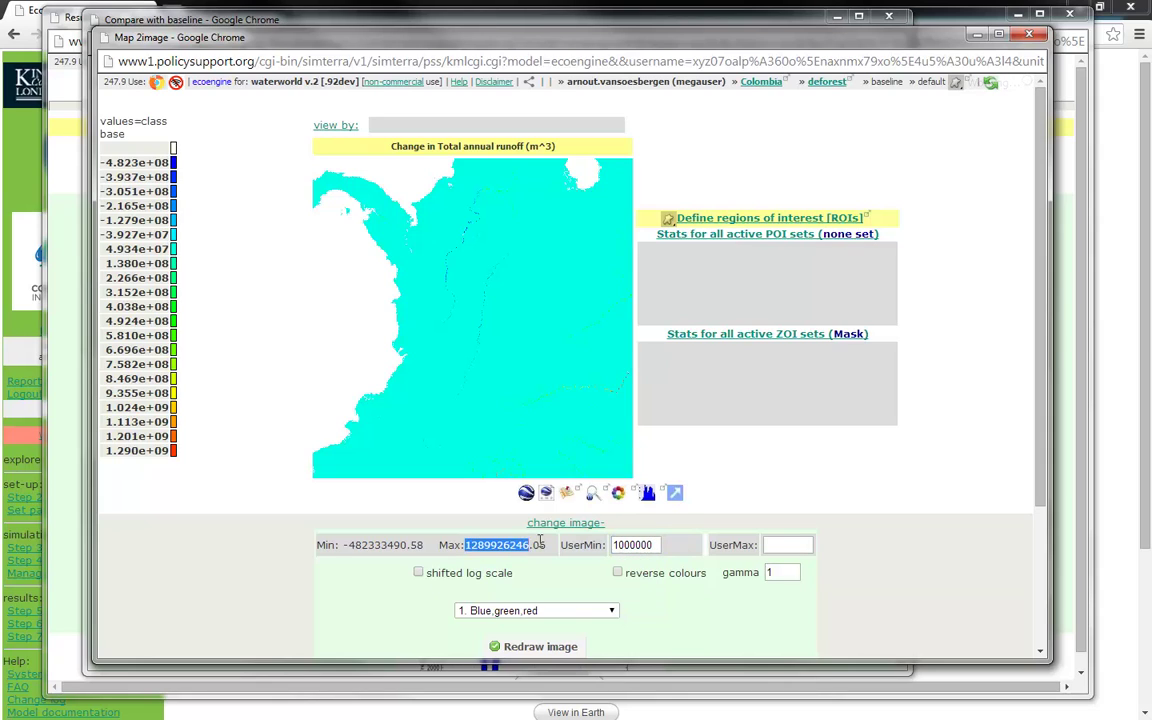
{"action": "left_click", "coordinate": [786, 544]}
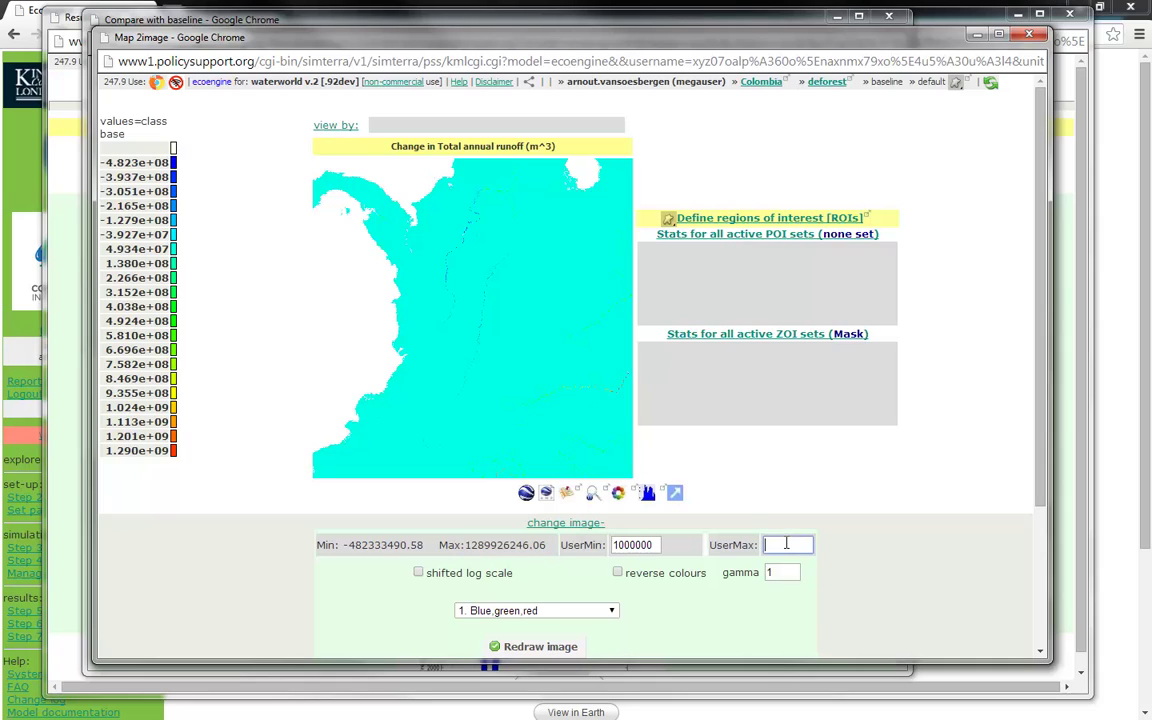
{"action": "type", "text": "1289926246.06"}
{"action": "left_click", "coordinate": [548, 647]}
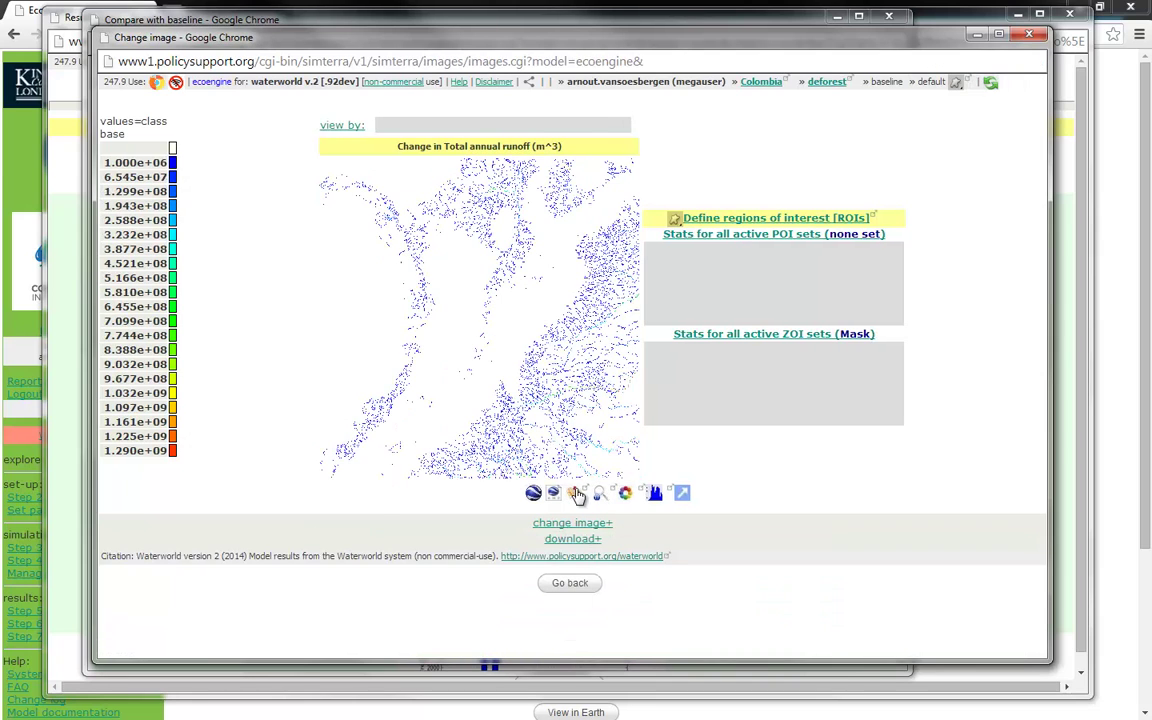
Step: Examine the redrawn runoff change map over Colombia's rivers in Google Maps, closing the map windows at the end
{"action": "left_click", "coordinate": [577, 494]}
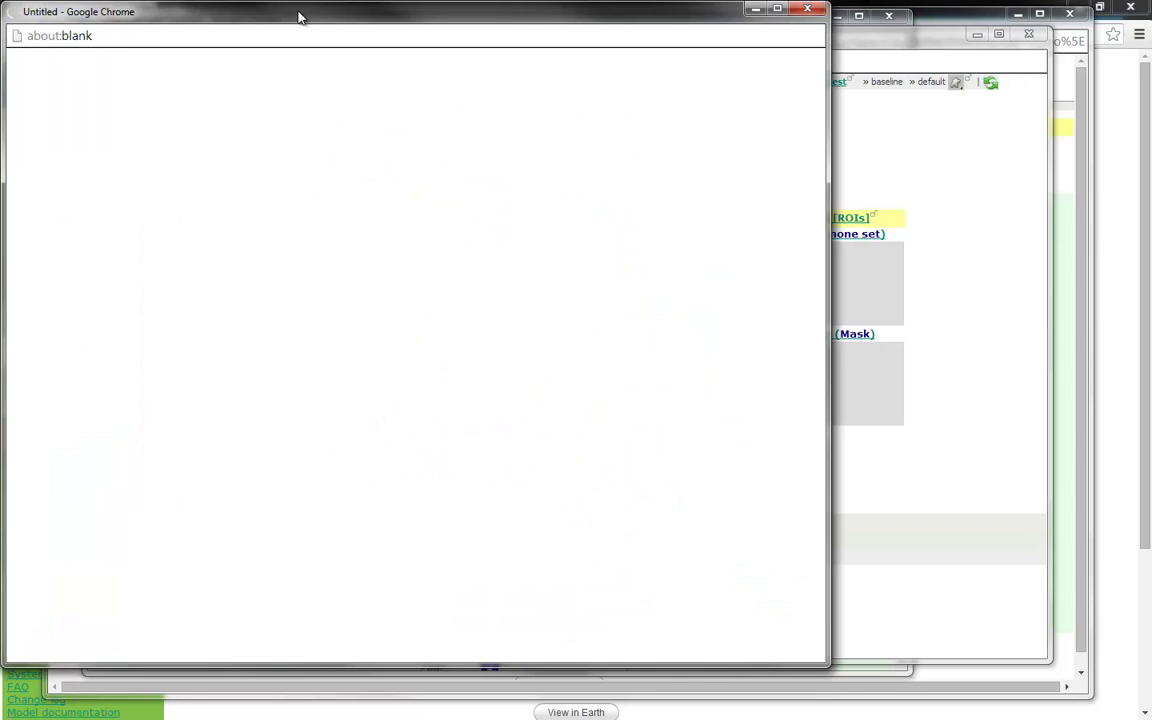
{"action": "left_click_drag", "start_coordinate": [298, 16], "coordinate": [403, 22]}
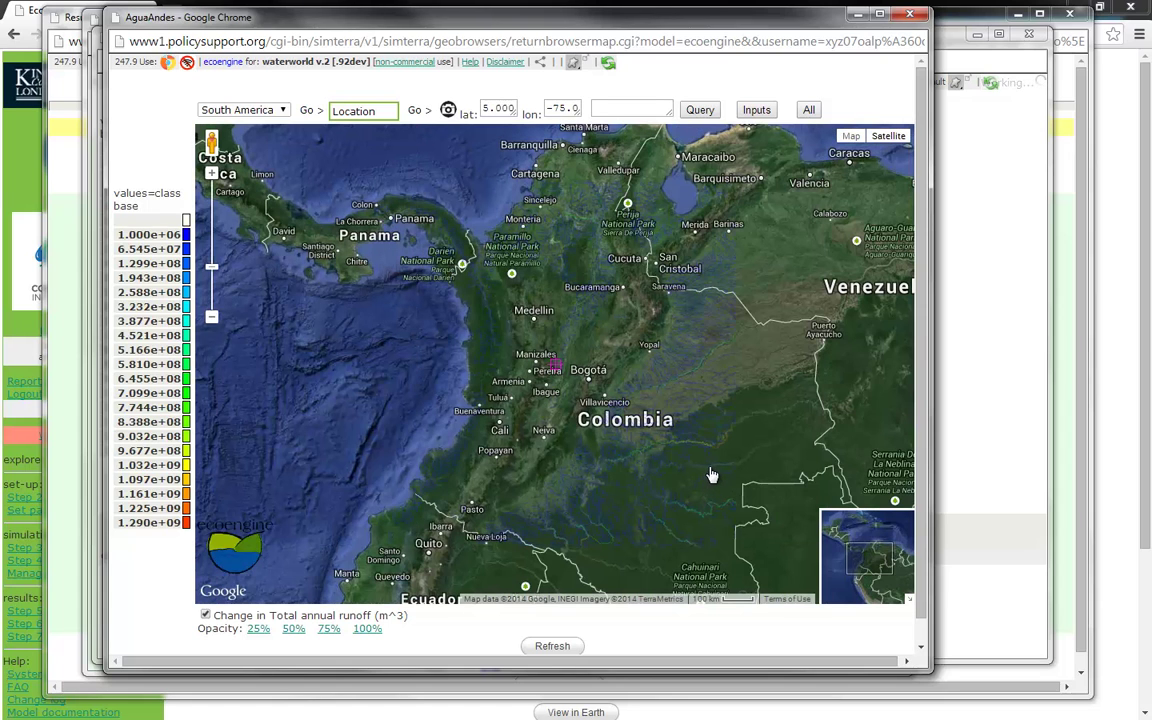
{"action": "scroll", "coordinate": [712, 475], "scroll_direction": "up", "scroll_amount": 1}
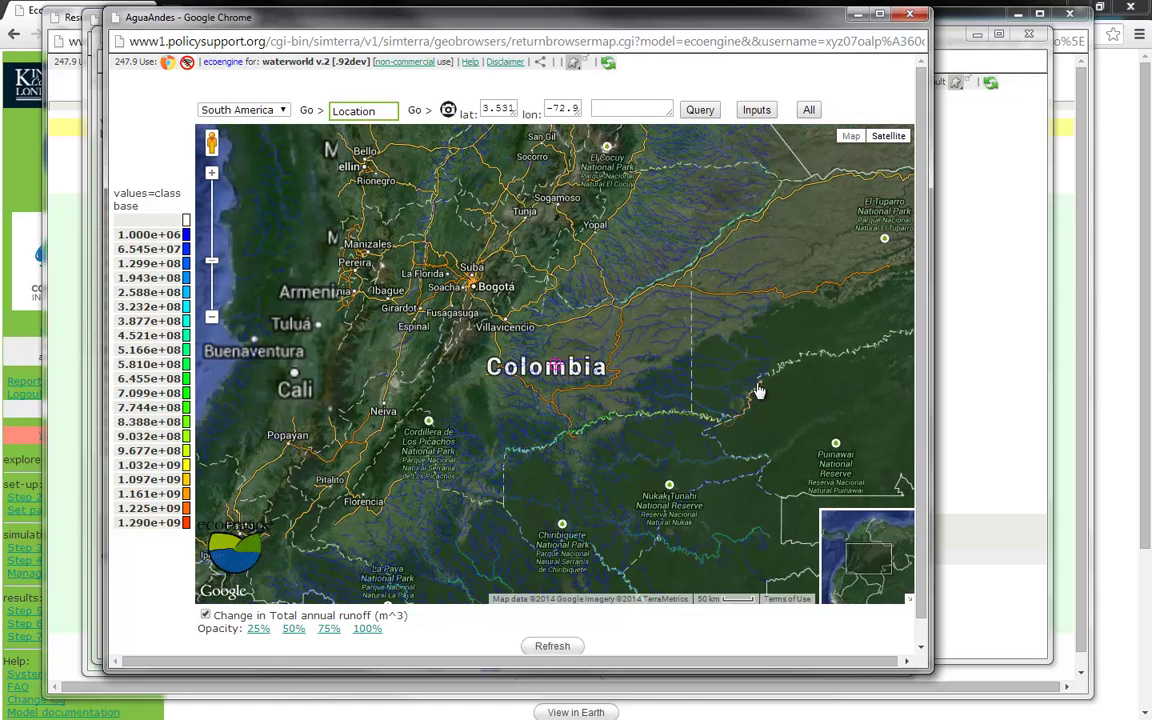
{"action": "left_click_drag", "start_coordinate": [517, 460], "coordinate": [513, 337]}
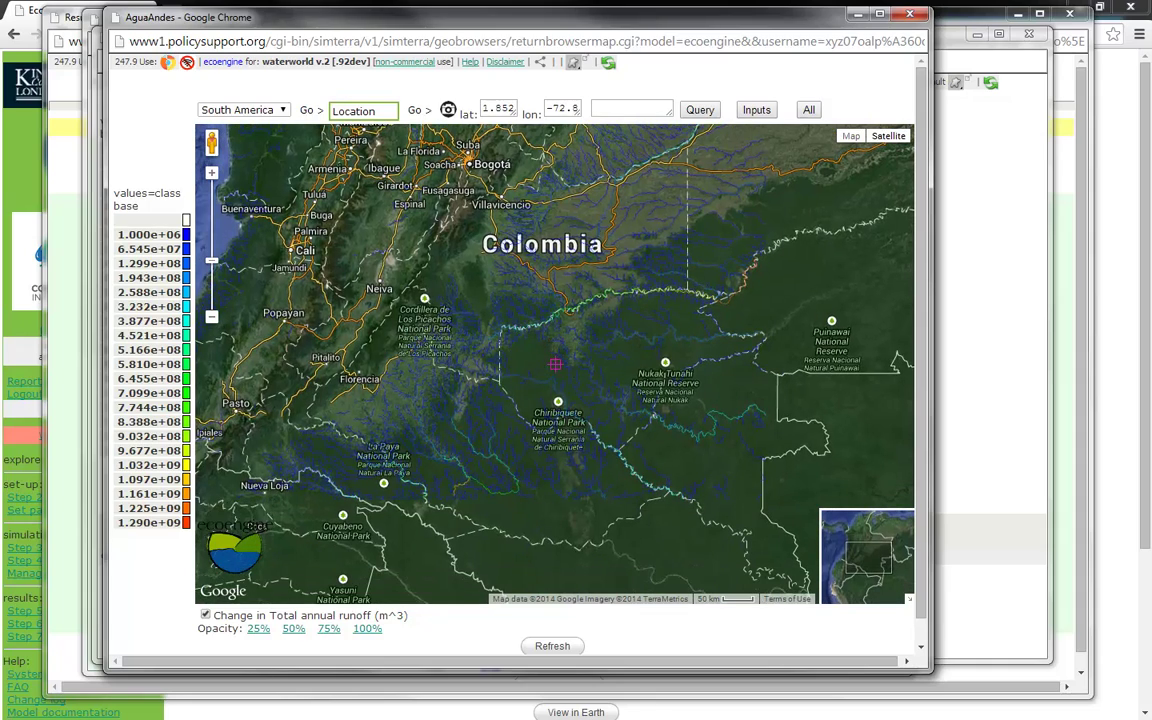
{"action": "left_click_drag", "start_coordinate": [572, 415], "coordinate": [572, 529]}
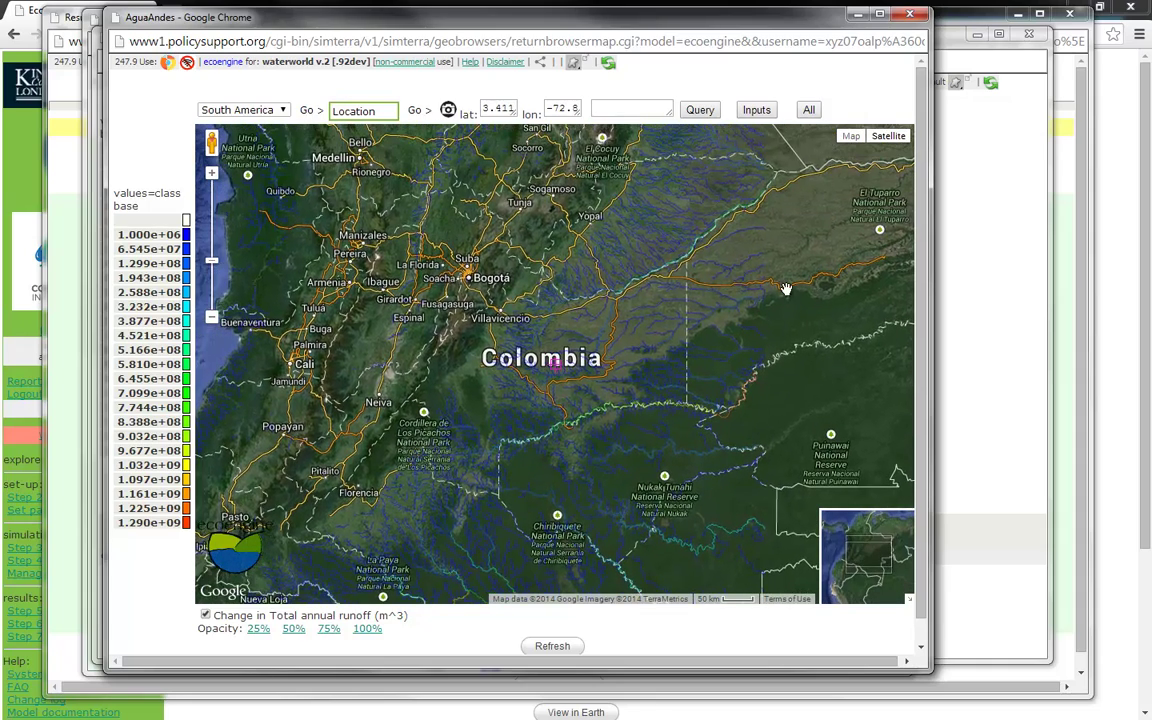
{"action": "left_click_drag", "start_coordinate": [785, 269], "coordinate": [802, 265]}
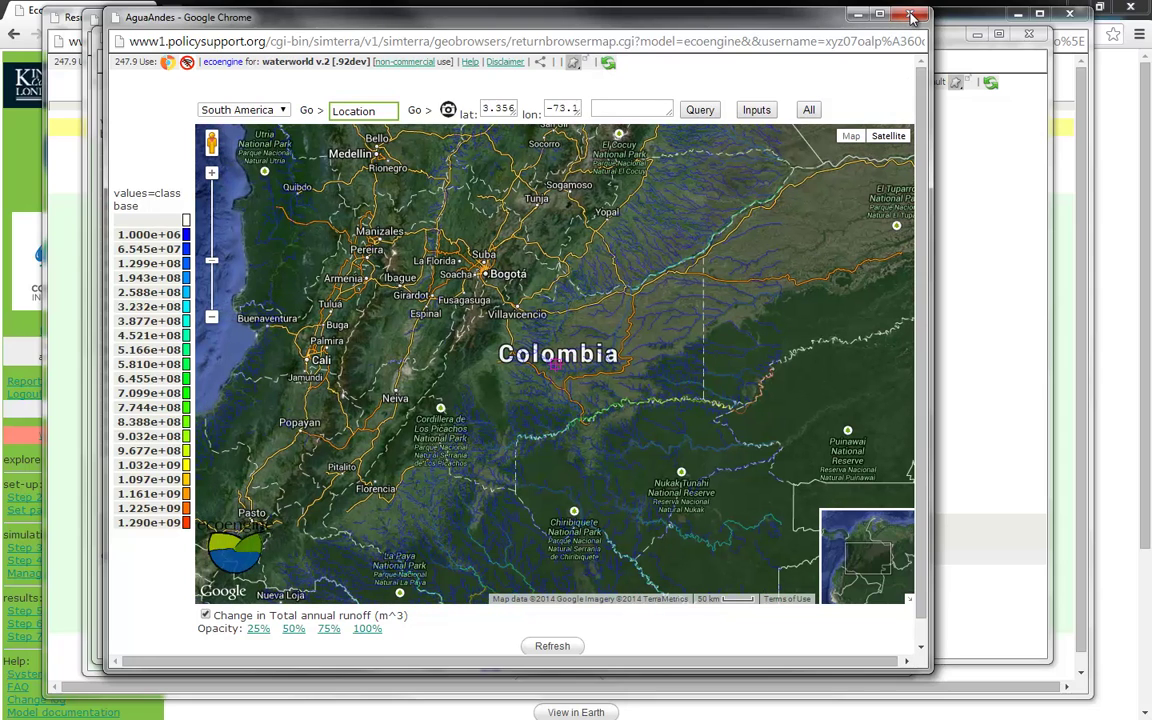
{"action": "left_click", "coordinate": [910, 15]}
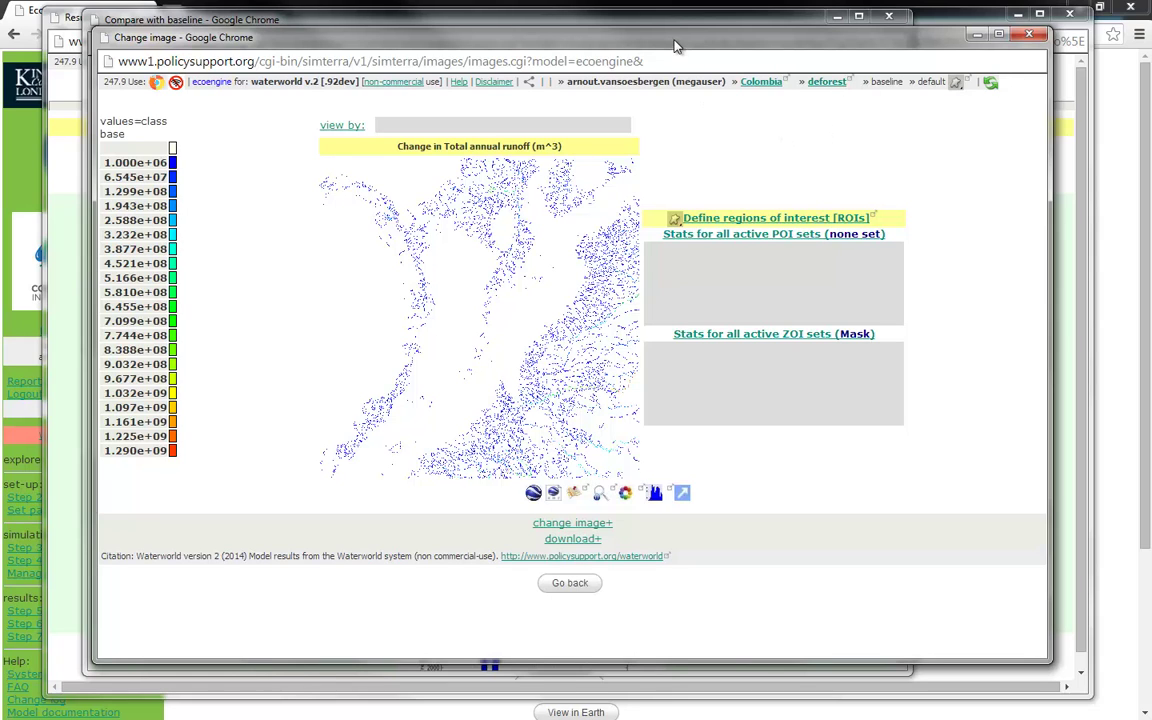
{"action": "left_click_drag", "start_coordinate": [675, 46], "coordinate": [682, 40]}
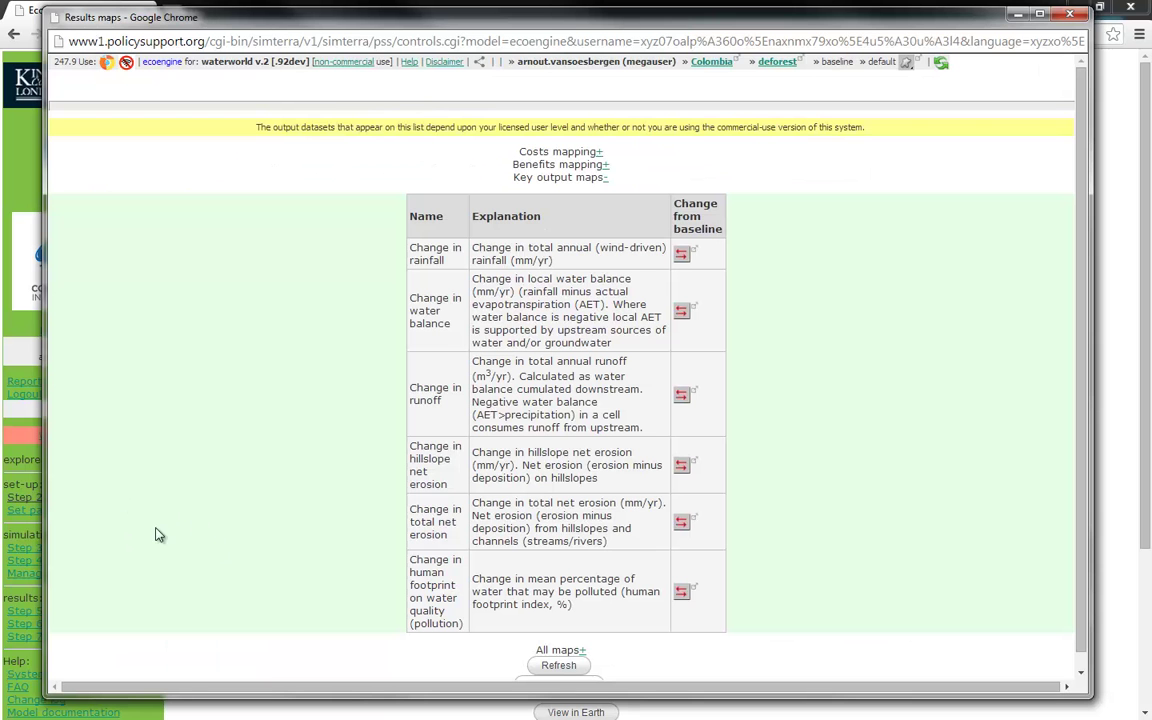
Step: Open the change in annual total water balance from baseline and display its difference map for geobrowsing
{"action": "left_click", "coordinate": [682, 311]}
{"action": "left_click_drag", "start_coordinate": [368, 18], "coordinate": [458, 31]}
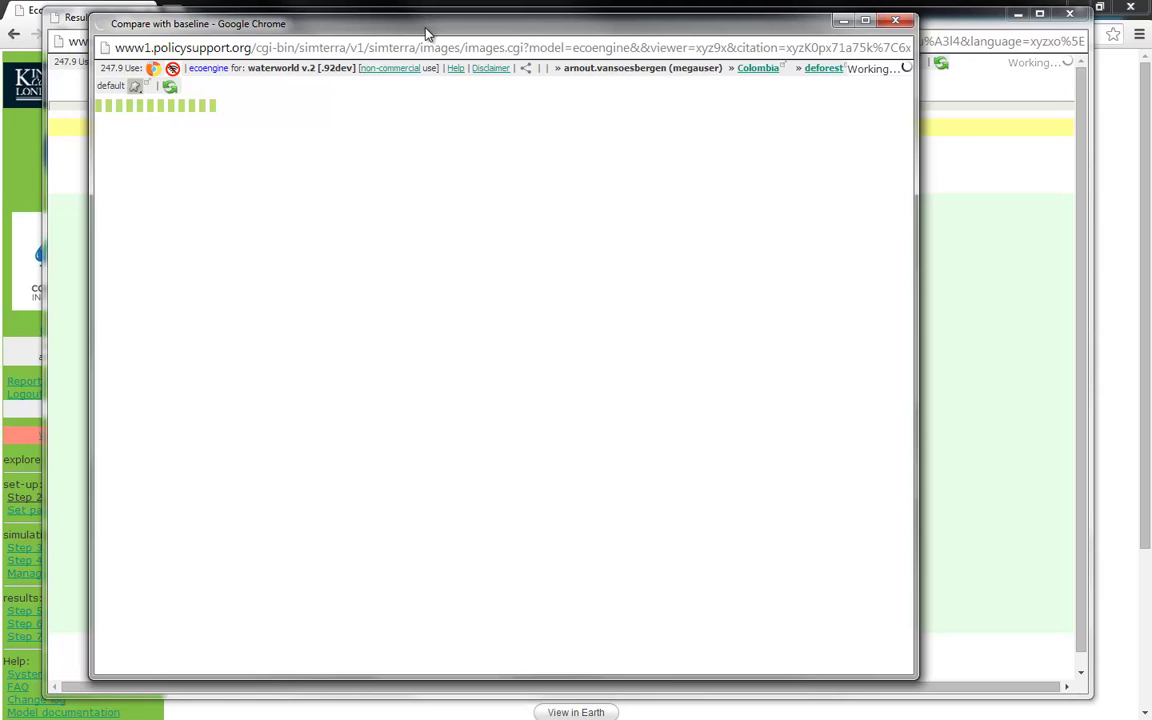
{"action": "left_click_drag", "start_coordinate": [436, 32], "coordinate": [447, 32]}
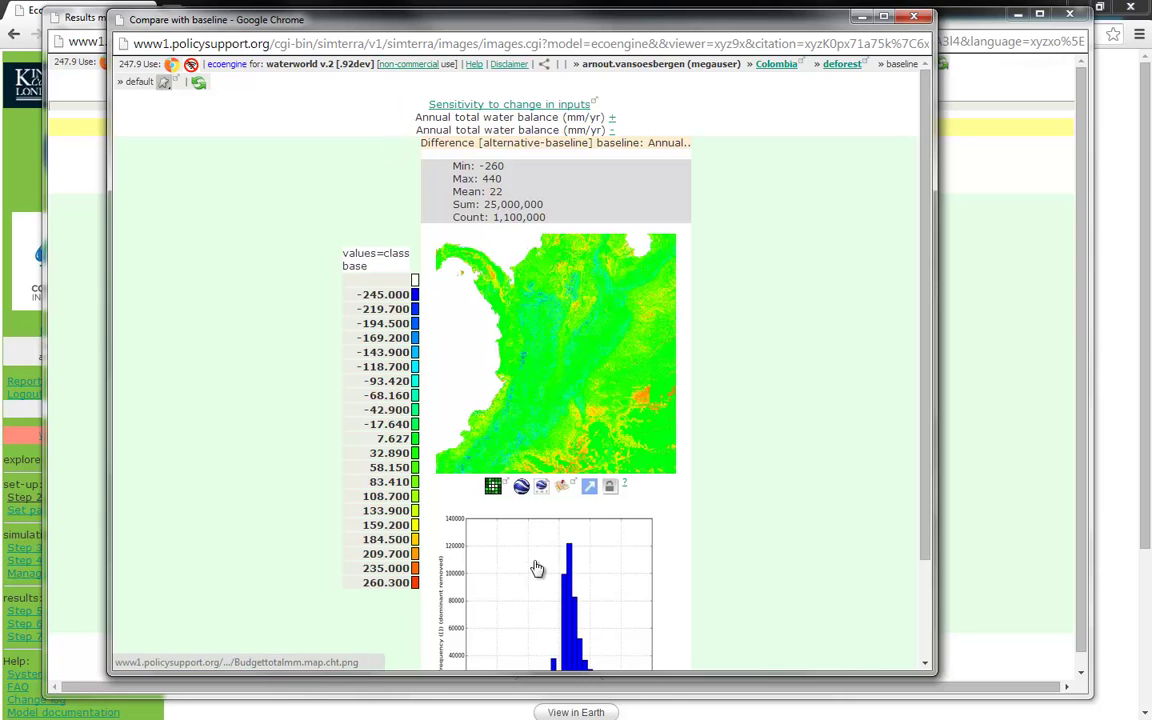
{"action": "left_click_drag", "start_coordinate": [583, 24], "coordinate": [600, 16]}
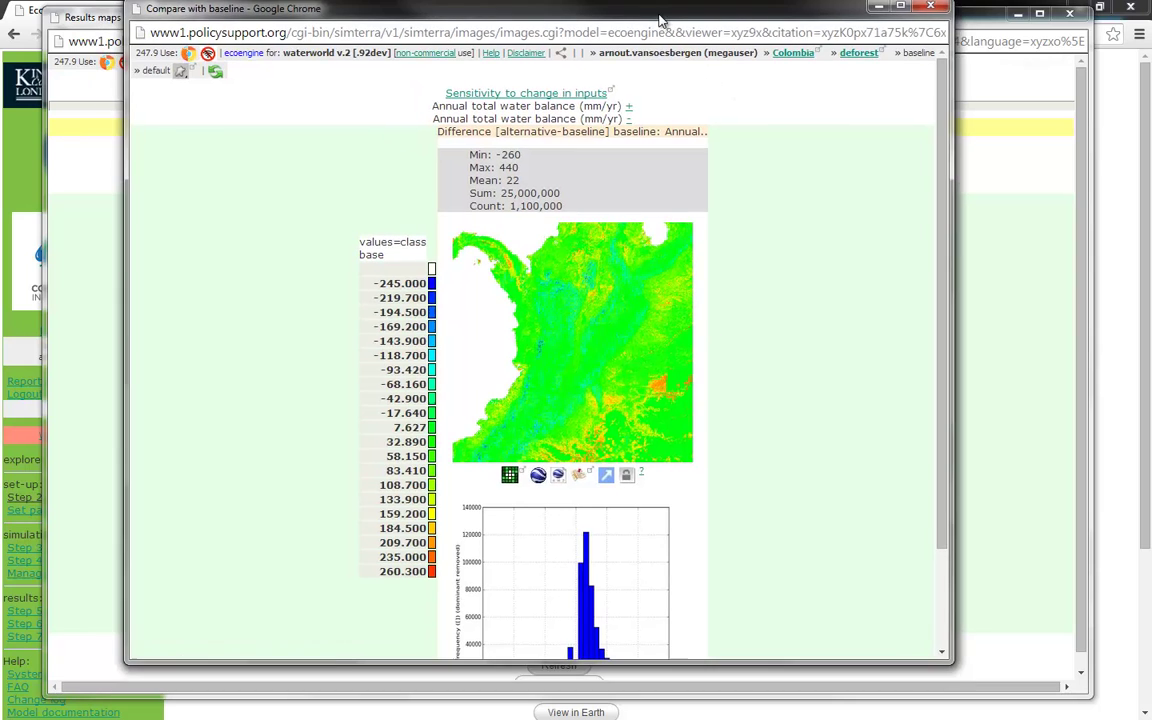
{"action": "left_click", "coordinate": [458, 436]}
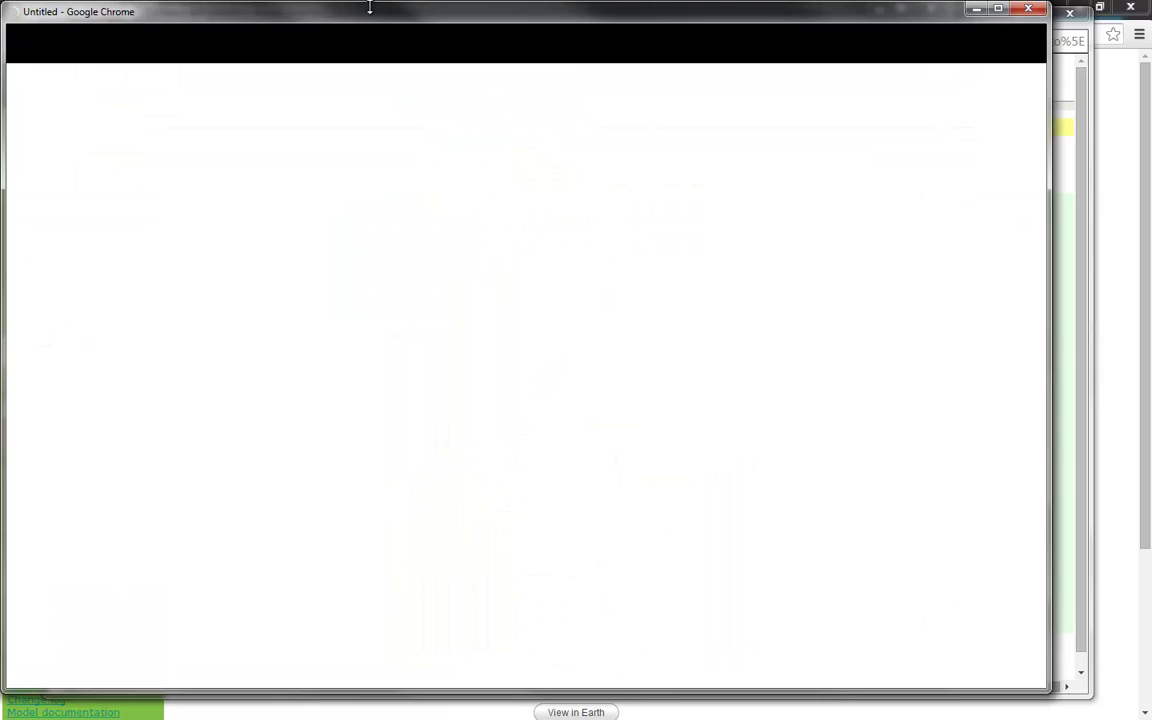
{"action": "left_click_drag", "start_coordinate": [387, 15], "coordinate": [409, 17]}
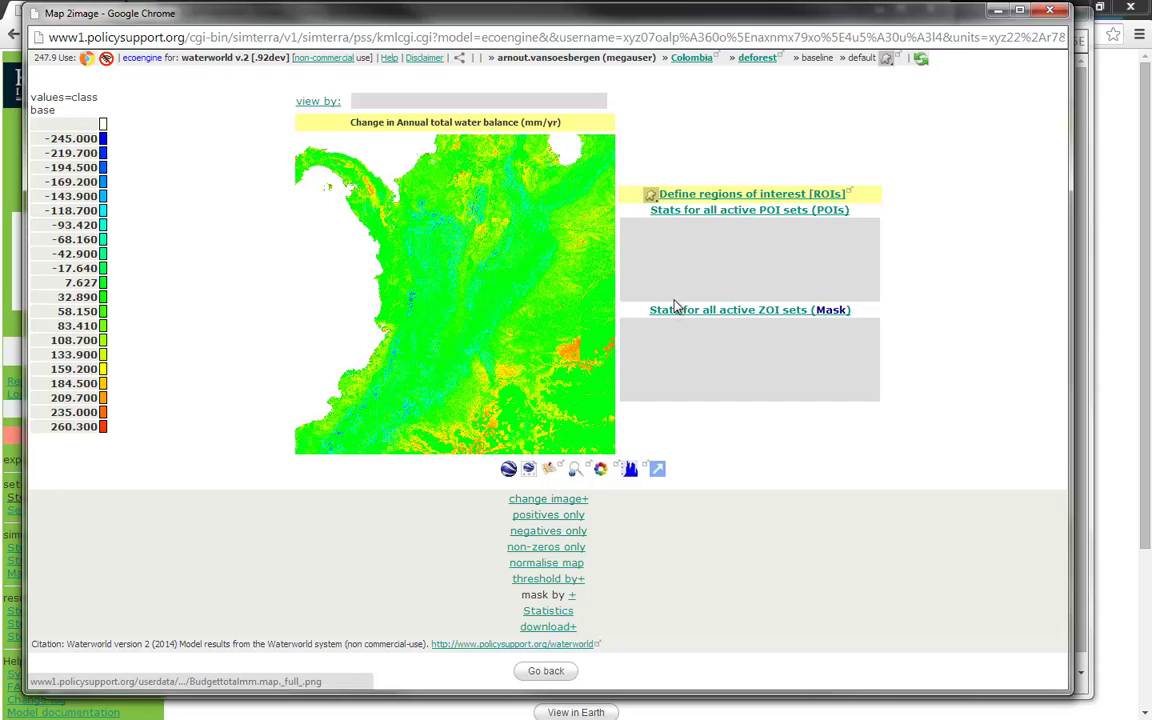
Step: Try to define regions of interest by individual coordinates, naming the set POIS and the second point Point2, closing the form and map windows at the end
{"action": "left_click", "coordinate": [733, 200]}
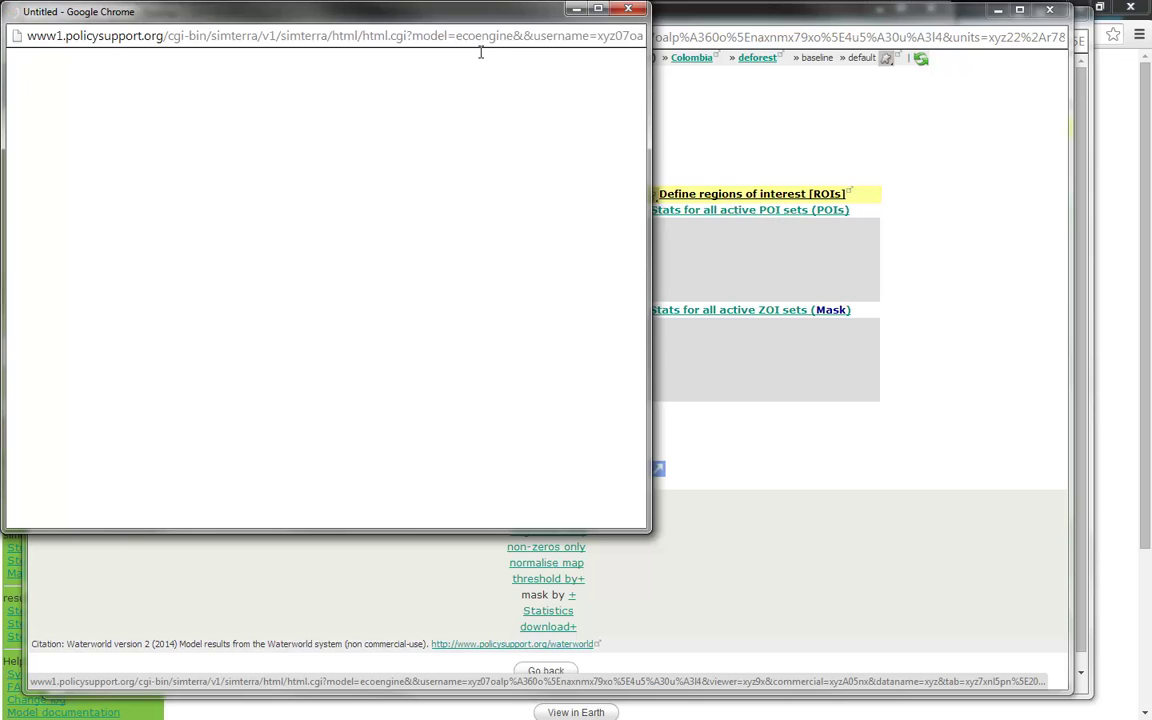
{"action": "left_click_drag", "start_coordinate": [424, 21], "coordinate": [680, 231]}
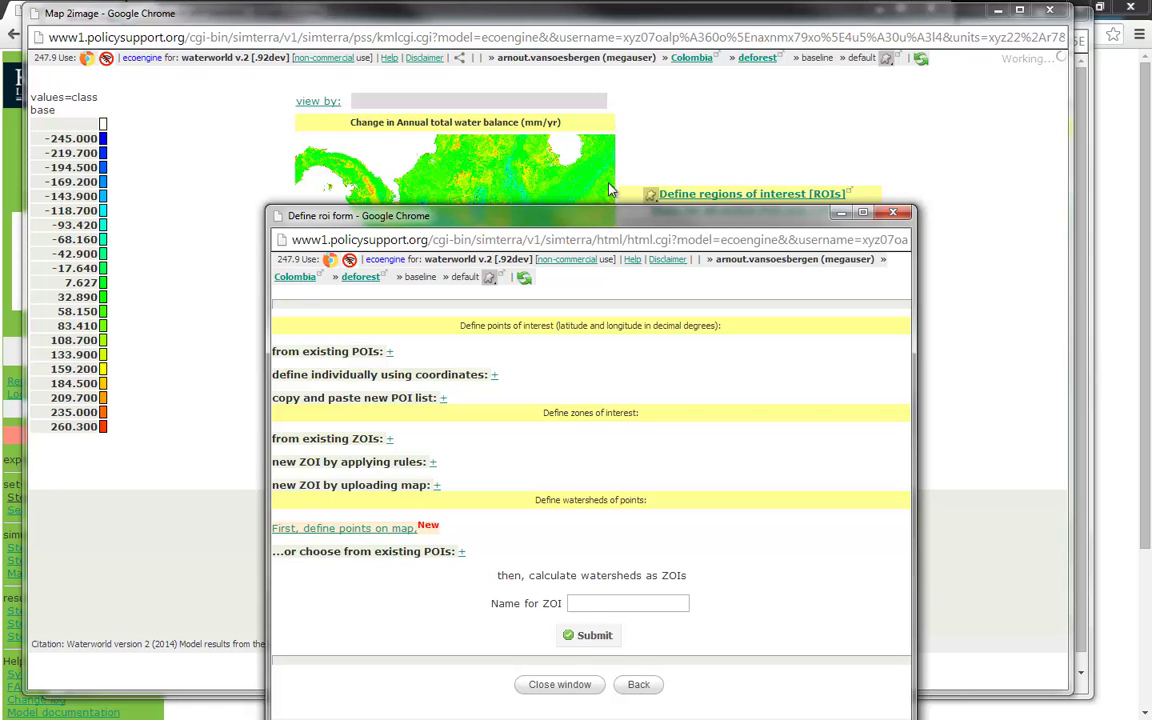
{"action": "left_click_drag", "start_coordinate": [548, 214], "coordinate": [572, 102]}
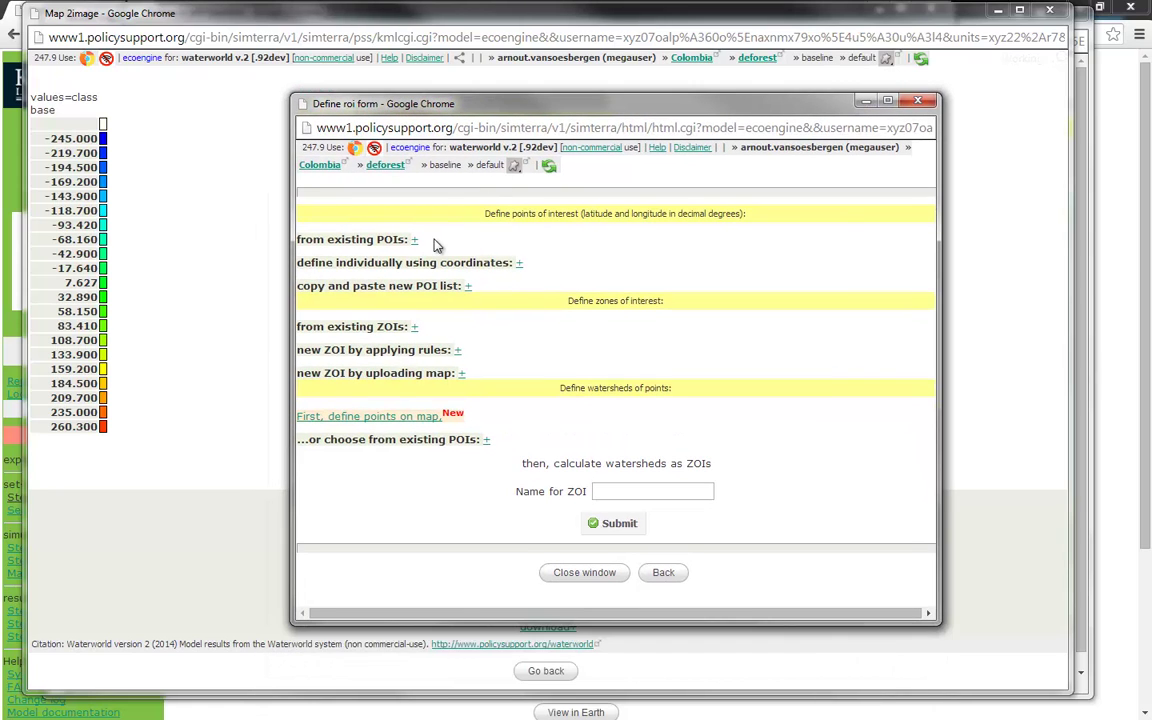
{"action": "left_click", "coordinate": [519, 264]}
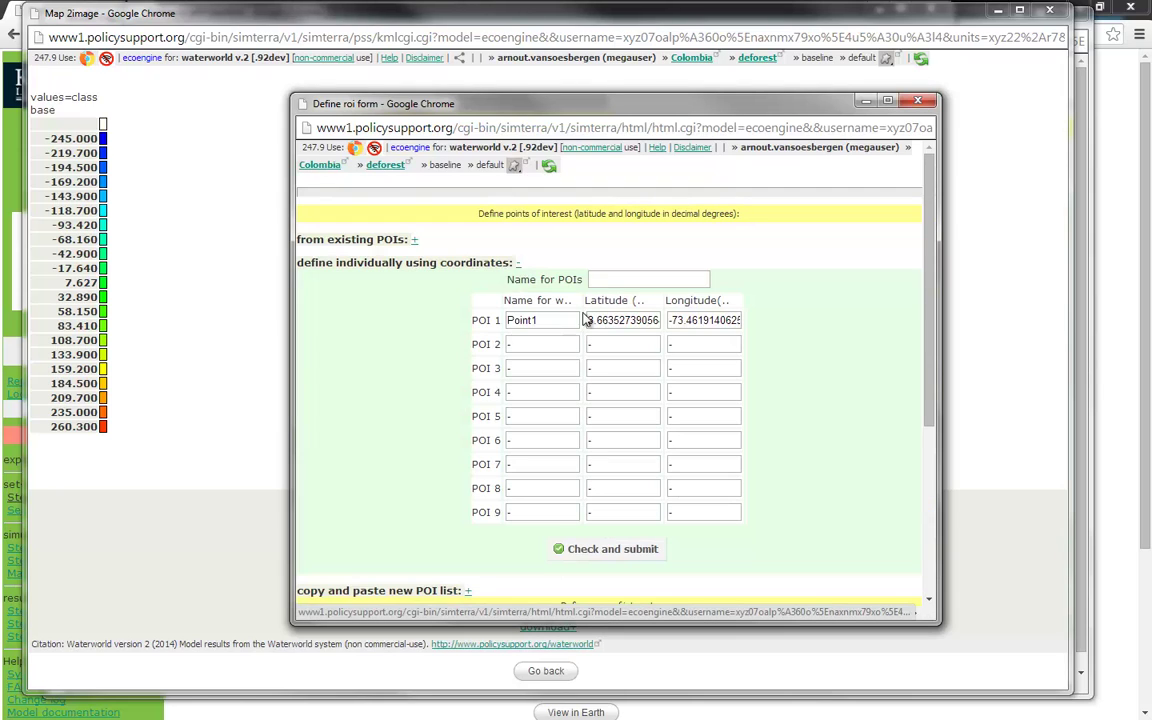
{"action": "left_click", "coordinate": [596, 280]}
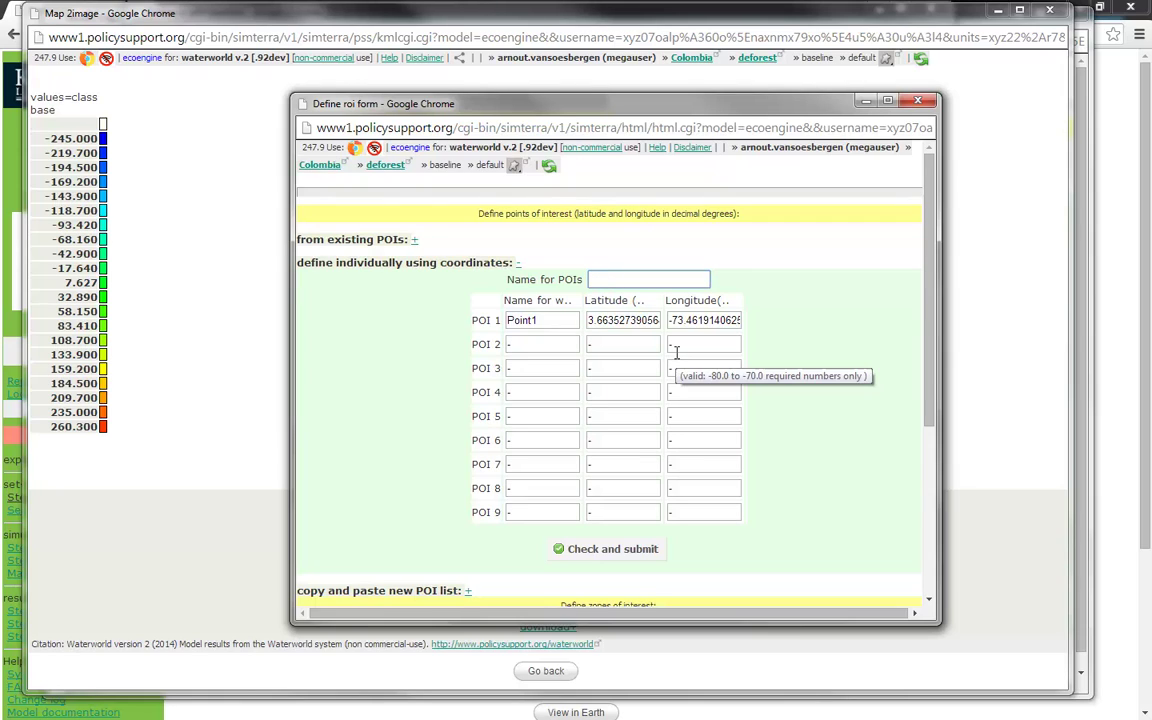
{"action": "type", "text": "POIS"}
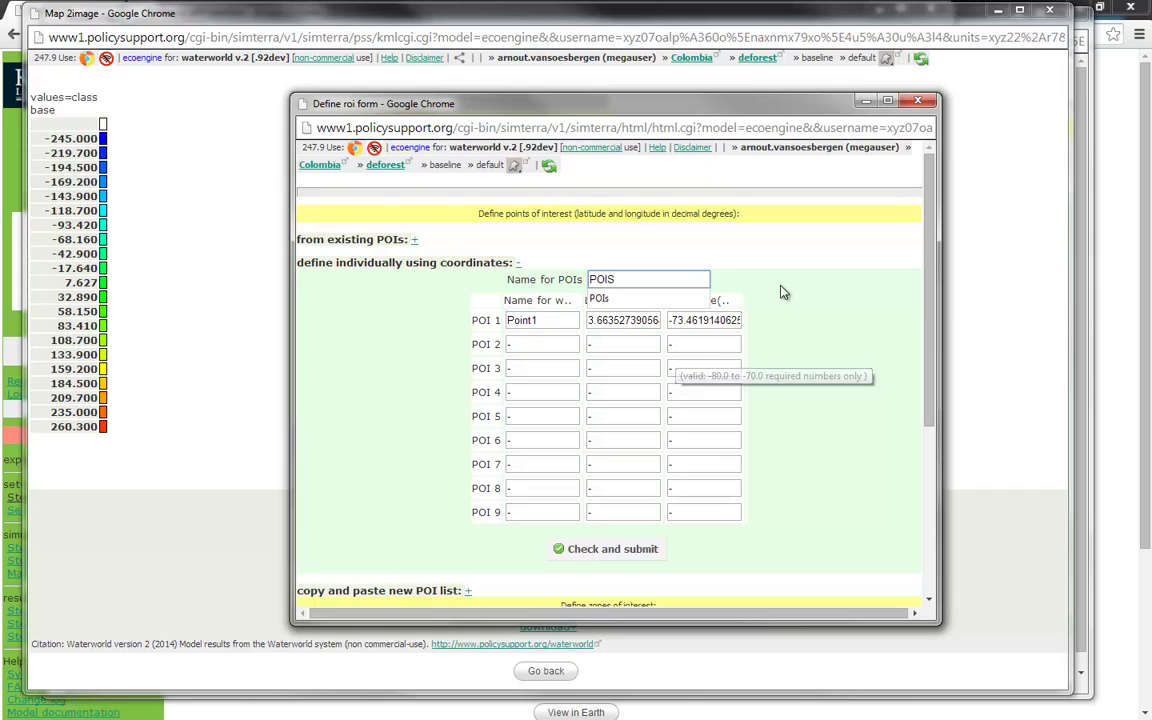
{"action": "left_click", "coordinate": [478, 410]}
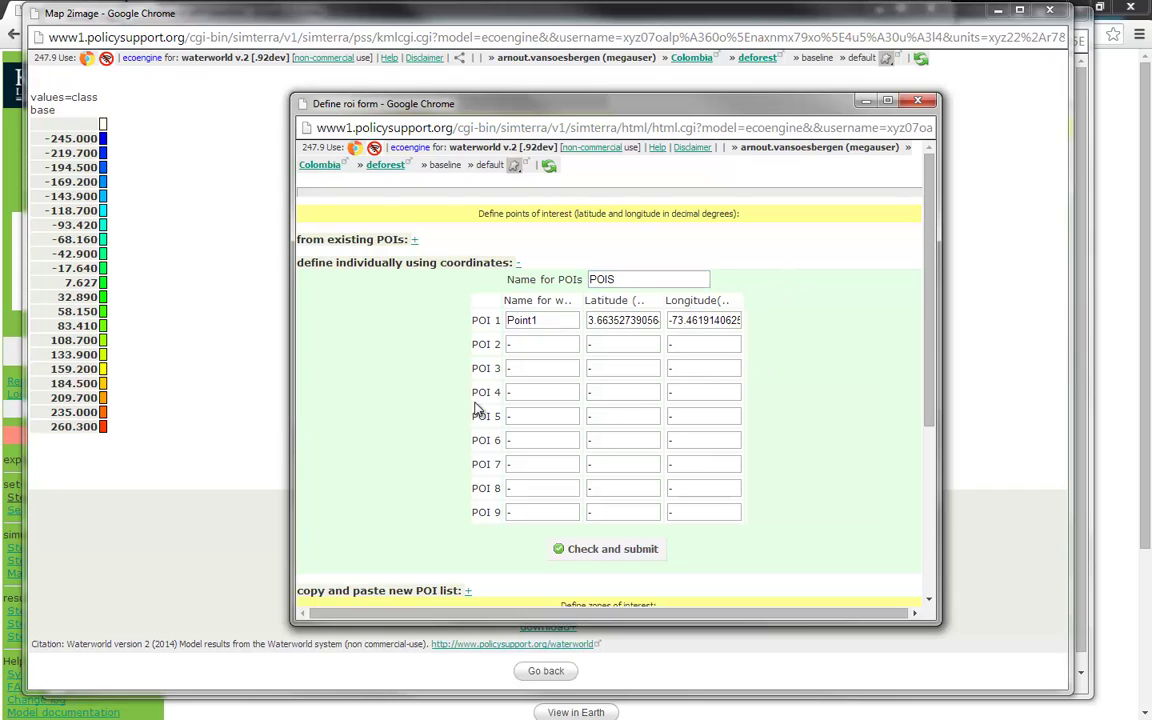
{"action": "left_click", "coordinate": [534, 345]}
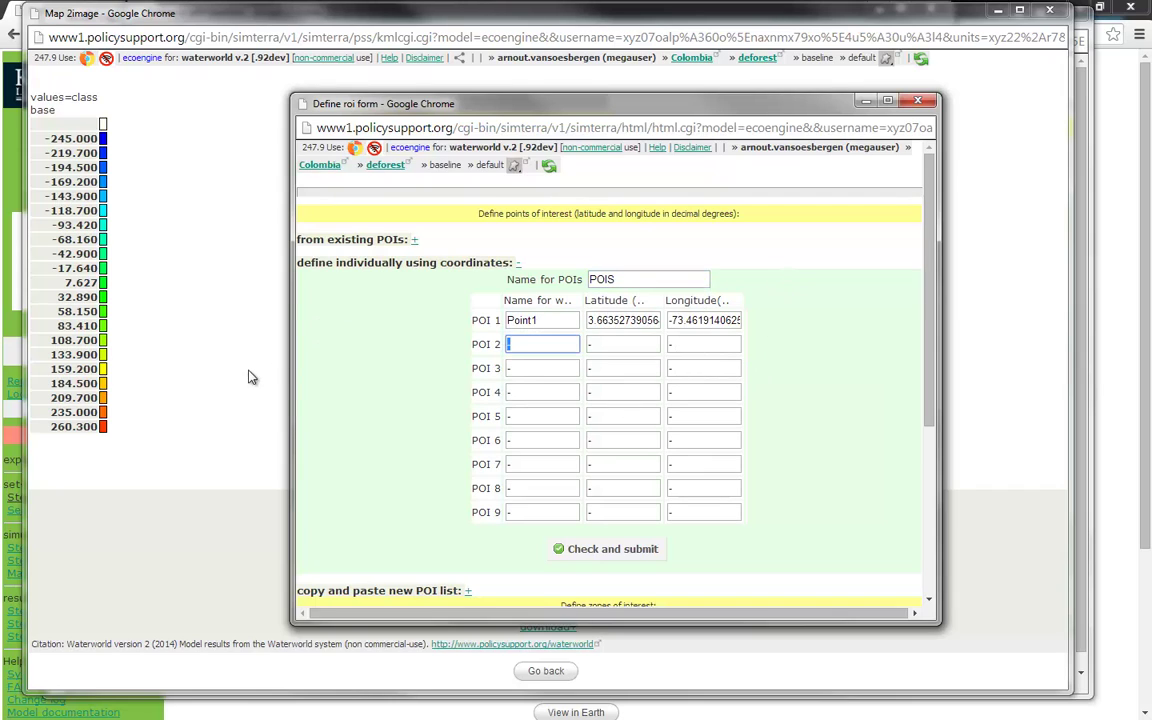
{"action": "type", "text": "Point2"}
{"action": "left_click", "coordinate": [231, 389]}
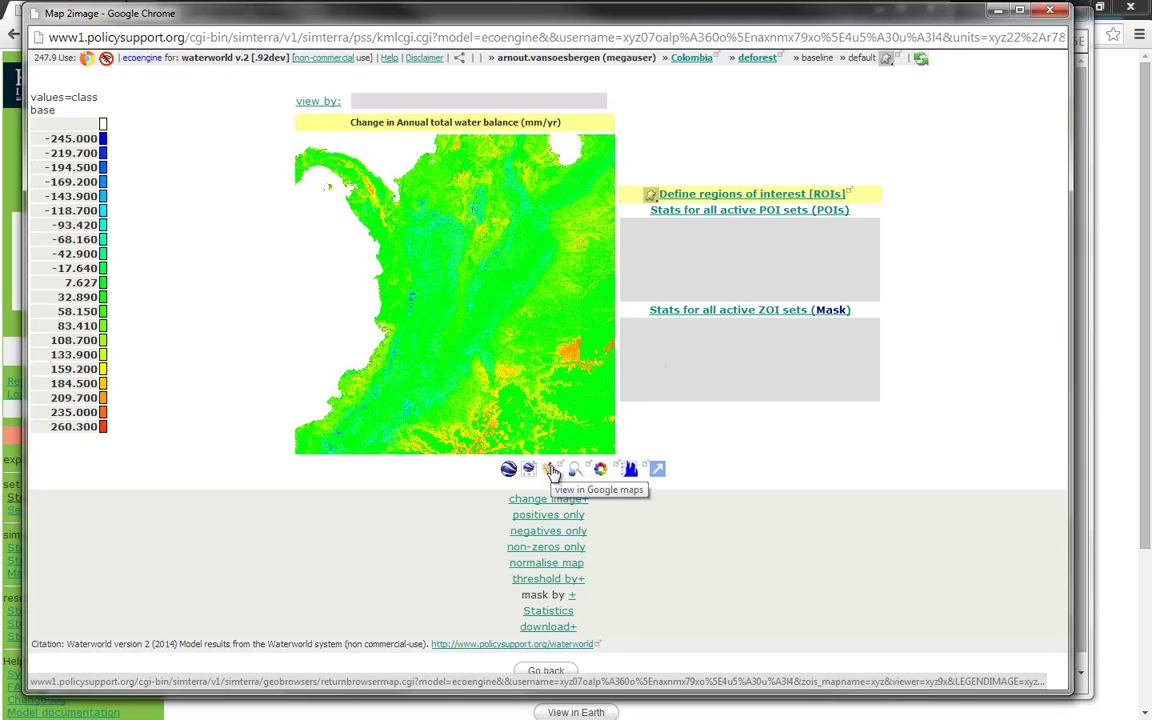
{"action": "key", "text": "ctrl+w"}
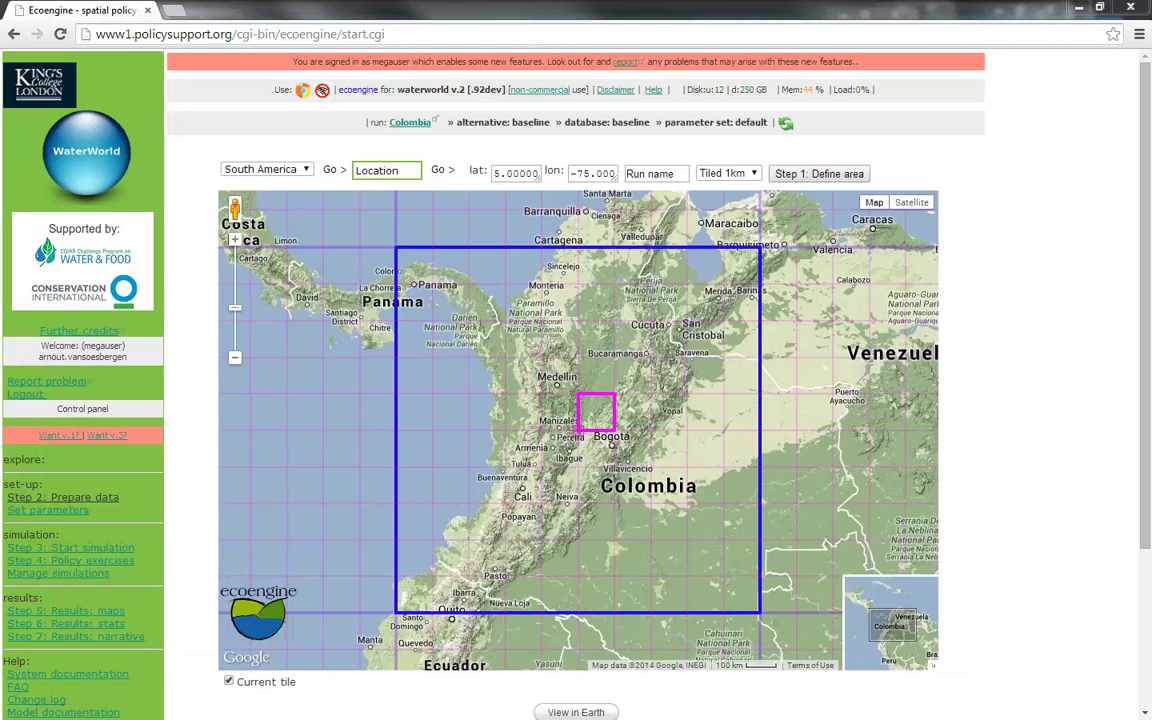
Step: Recentre the water balance map west of Cúcuta and copy its latitude, 7.69672792224, into Point2's latitude
{"action": "key", "text": "alt+Tab"}
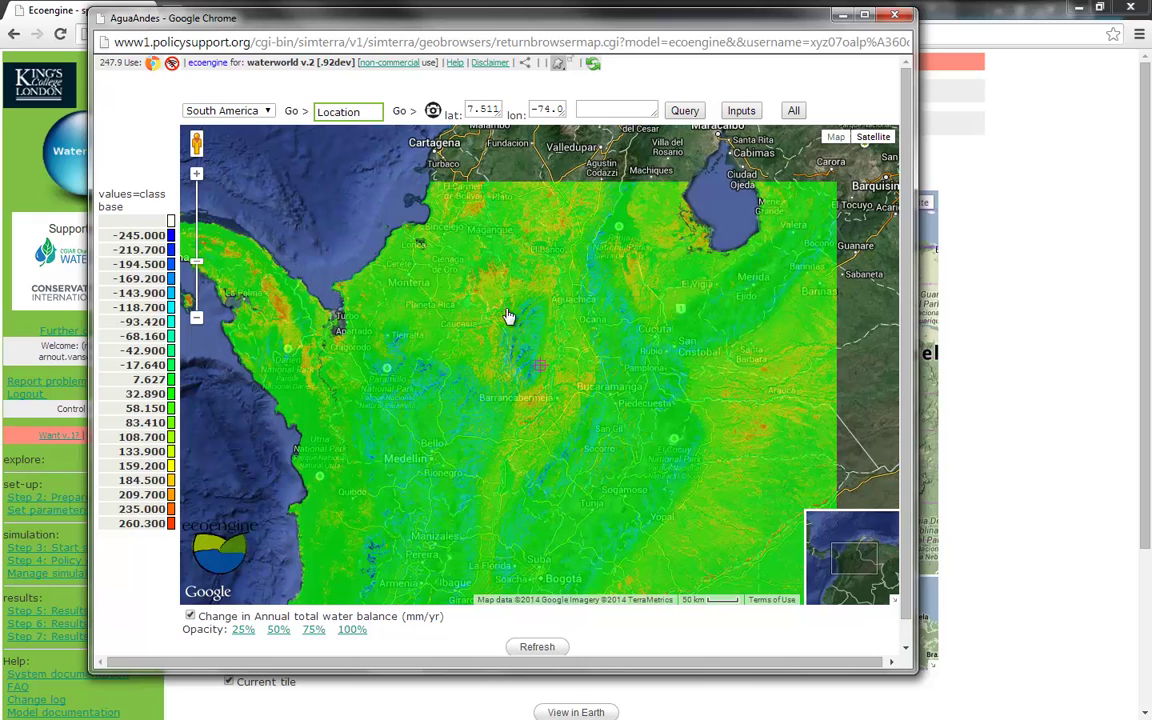
{"action": "left_click_drag", "start_coordinate": [485, 331], "coordinate": [470, 345]}
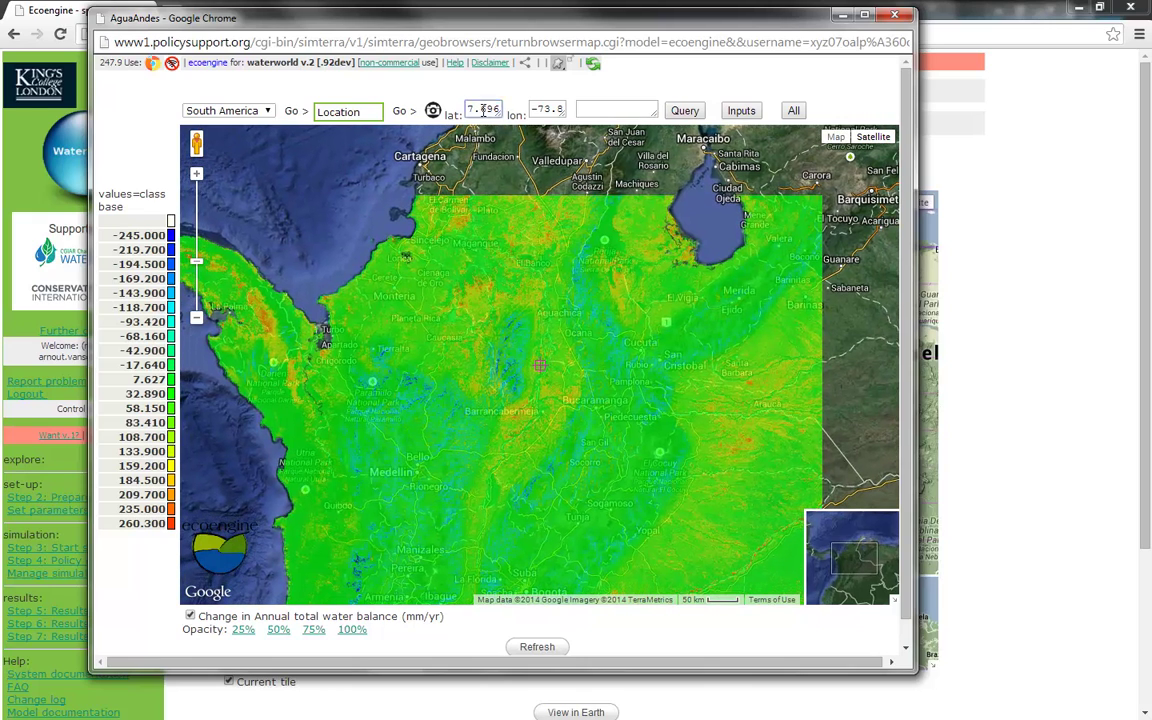
{"action": "double_click", "coordinate": [483, 110]}
{"action": "left_click_drag", "start_coordinate": [572, 28], "coordinate": [696, 55]}
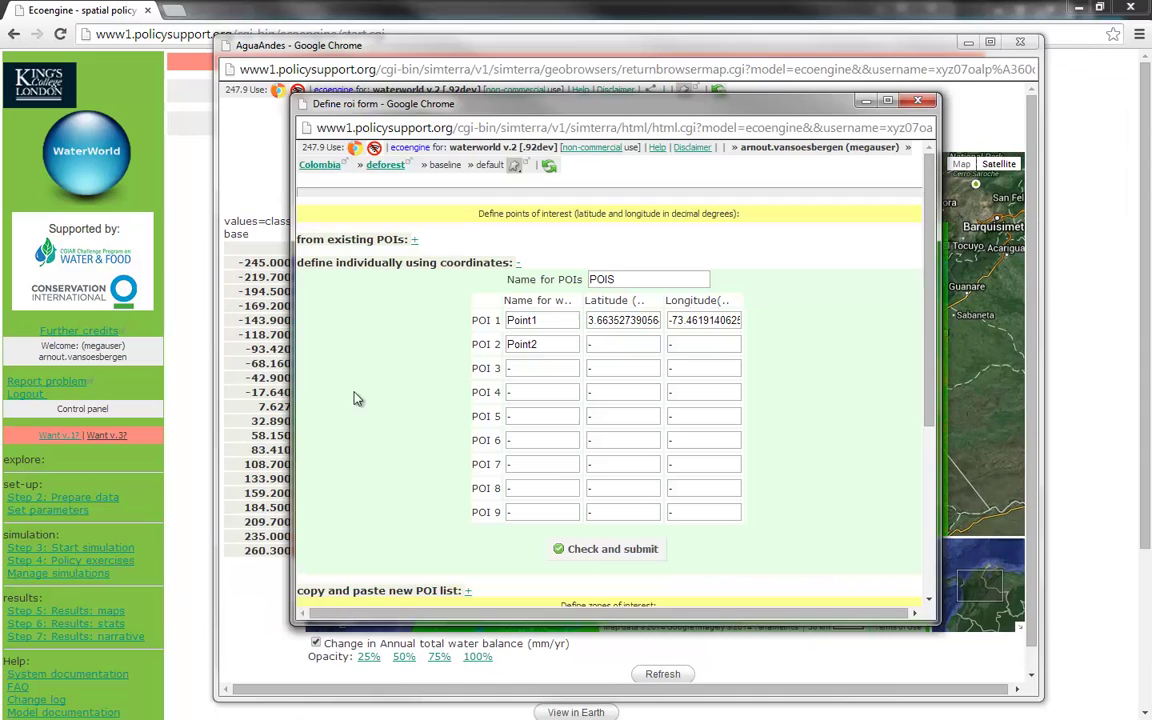
{"action": "key", "text": "Tab"}
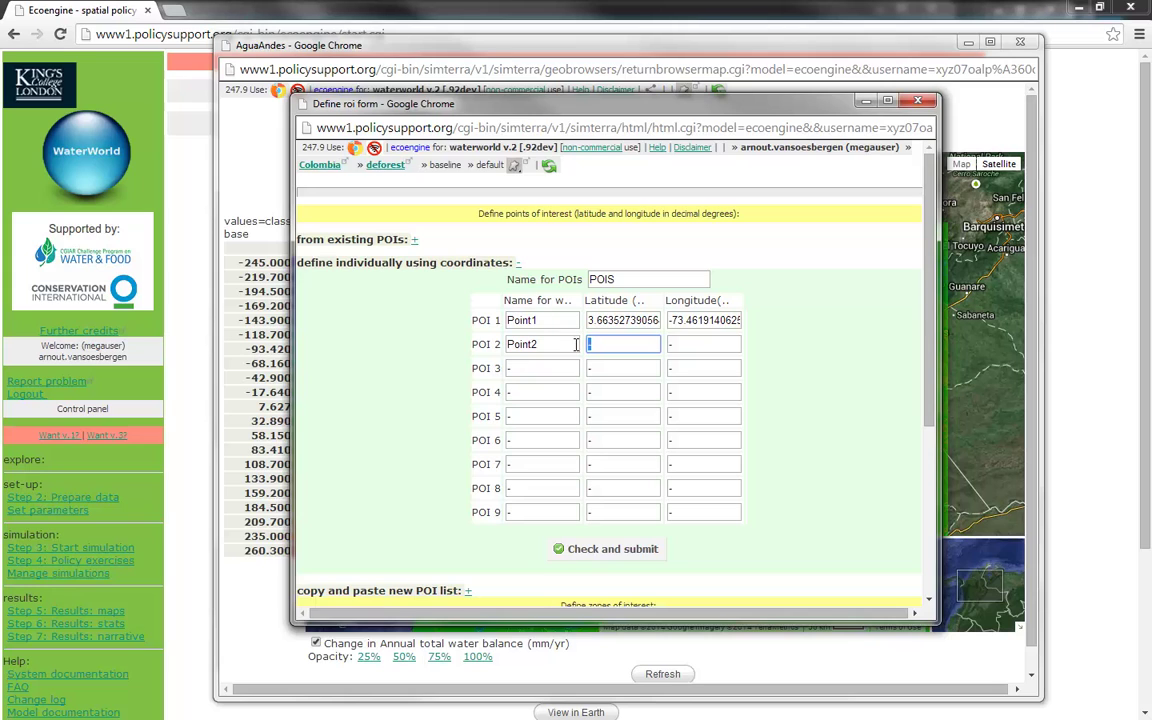
{"action": "key", "text": "ctrl+v"}
Step: Copy the map's longitude, -73.8793945312, into Point2's longitude, submit the points of interest and close the form
{"action": "left_click", "coordinate": [825, 52]}
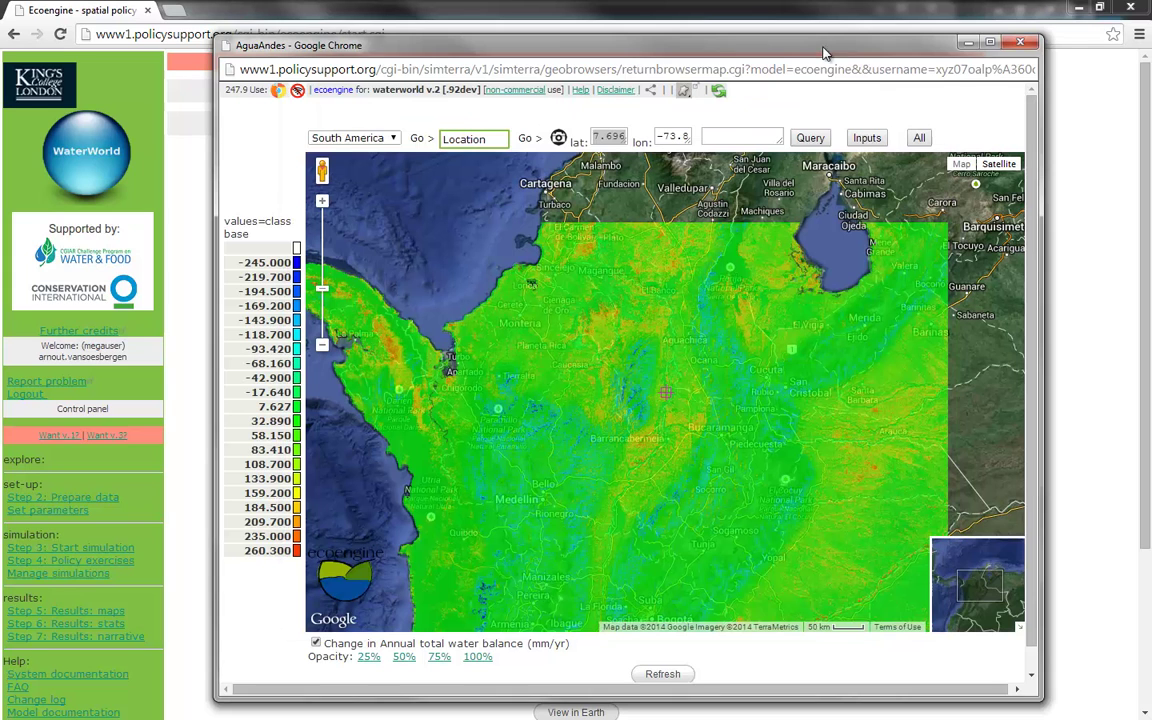
{"action": "left_click_drag", "start_coordinate": [594, 137], "coordinate": [690, 138]}
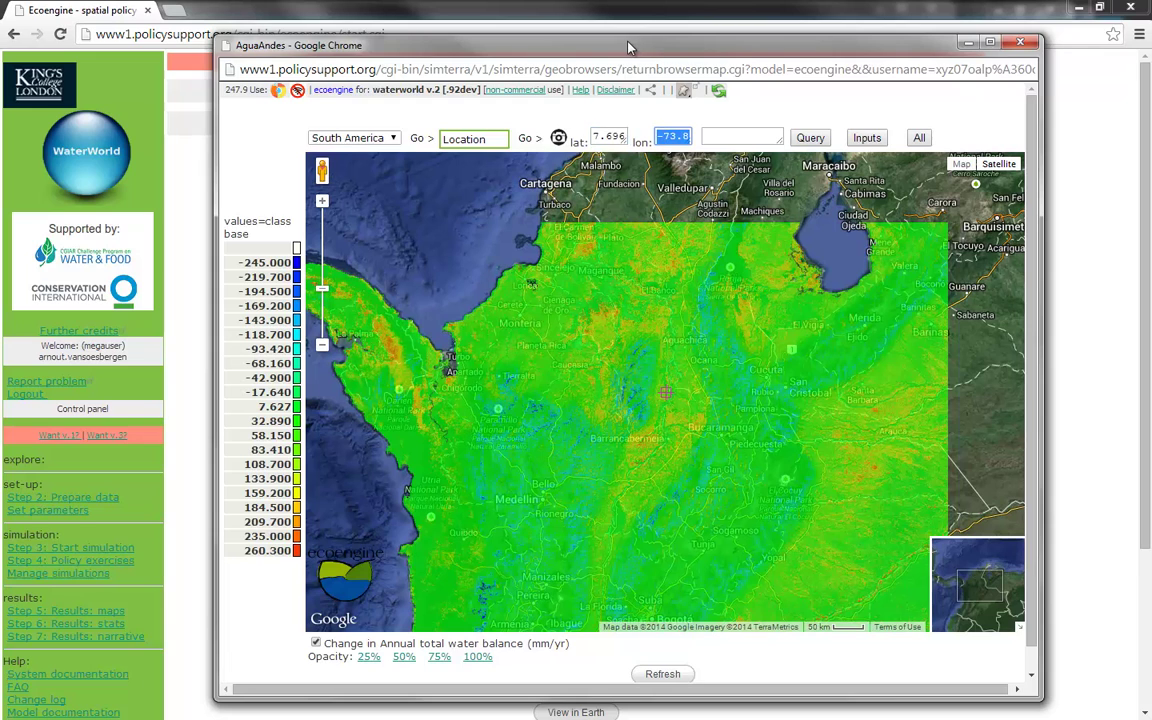
{"action": "left_click_drag", "start_coordinate": [702, 63], "coordinate": [784, 77]}
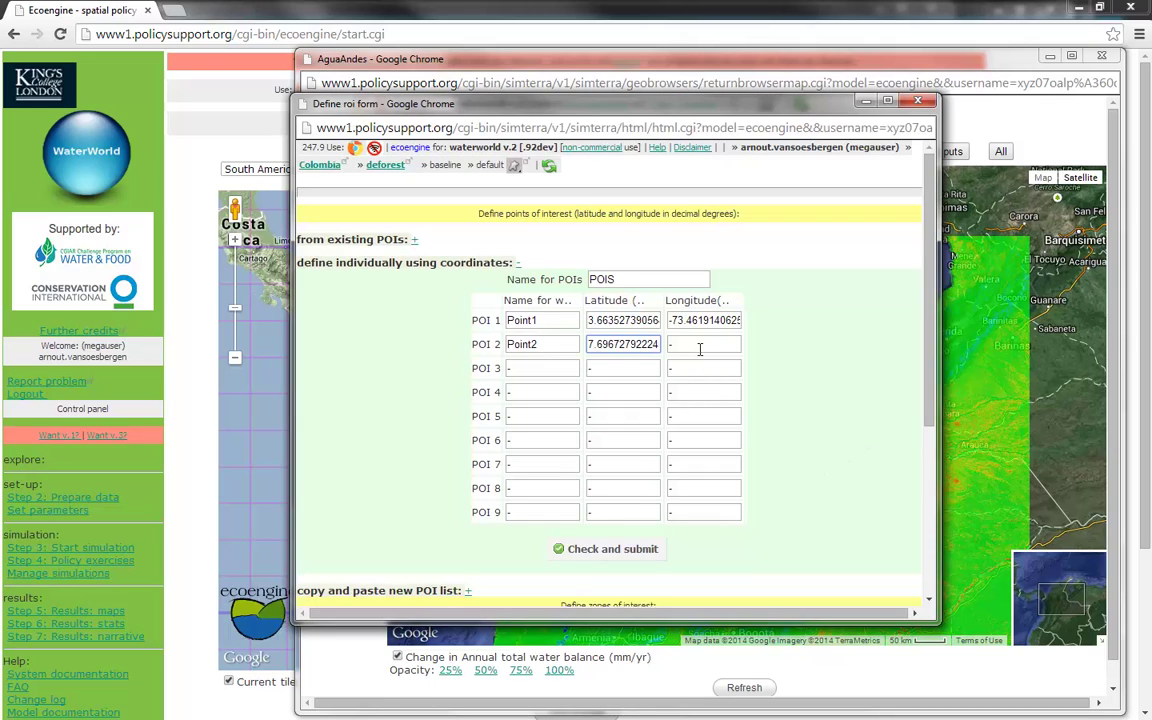
{"action": "left_click", "coordinate": [700, 348]}
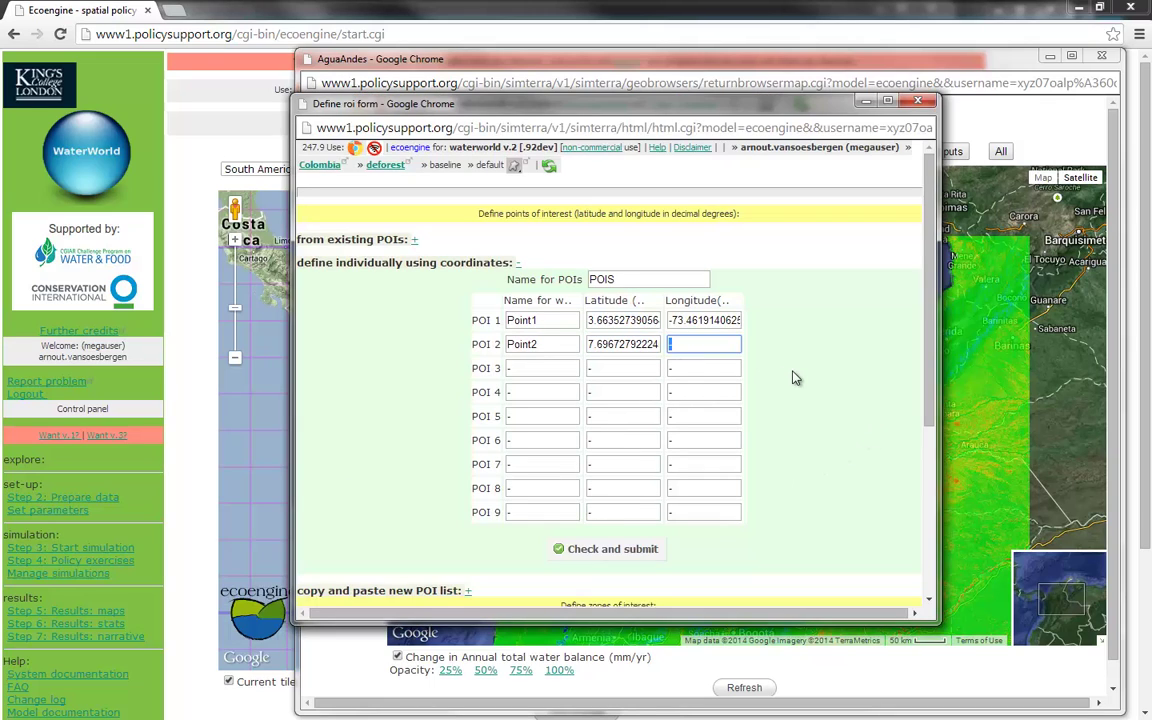
{"action": "key", "text": "ctrl+v"}
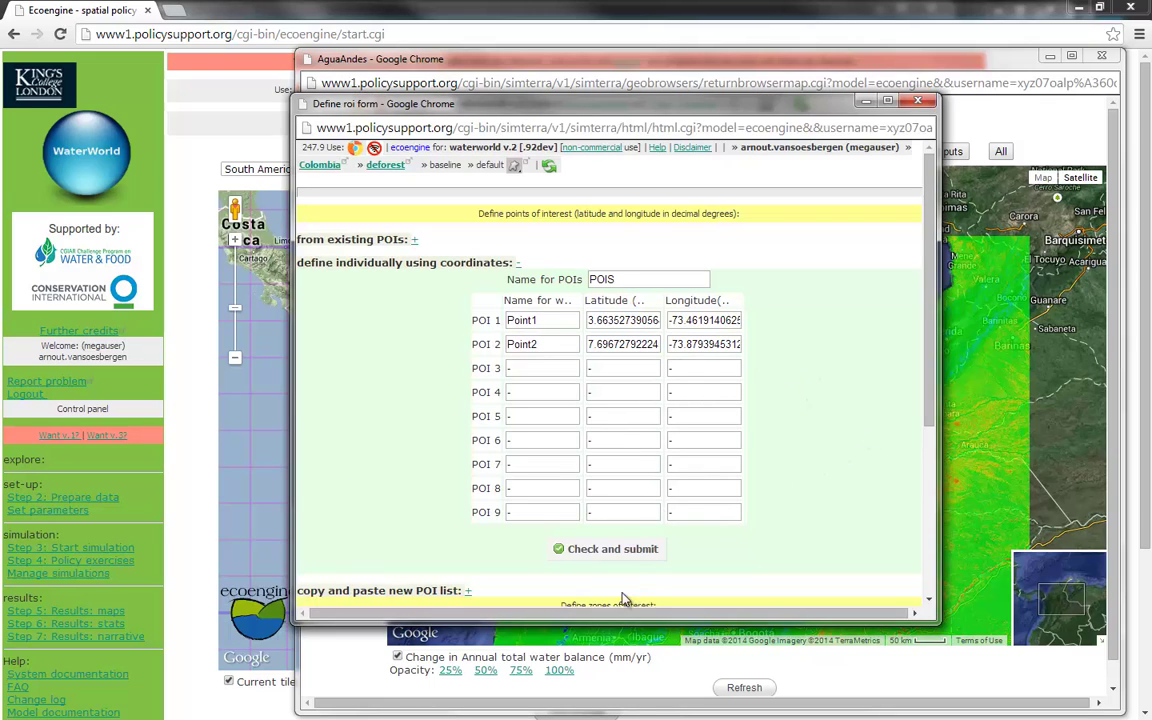
{"action": "left_click", "coordinate": [607, 550]}
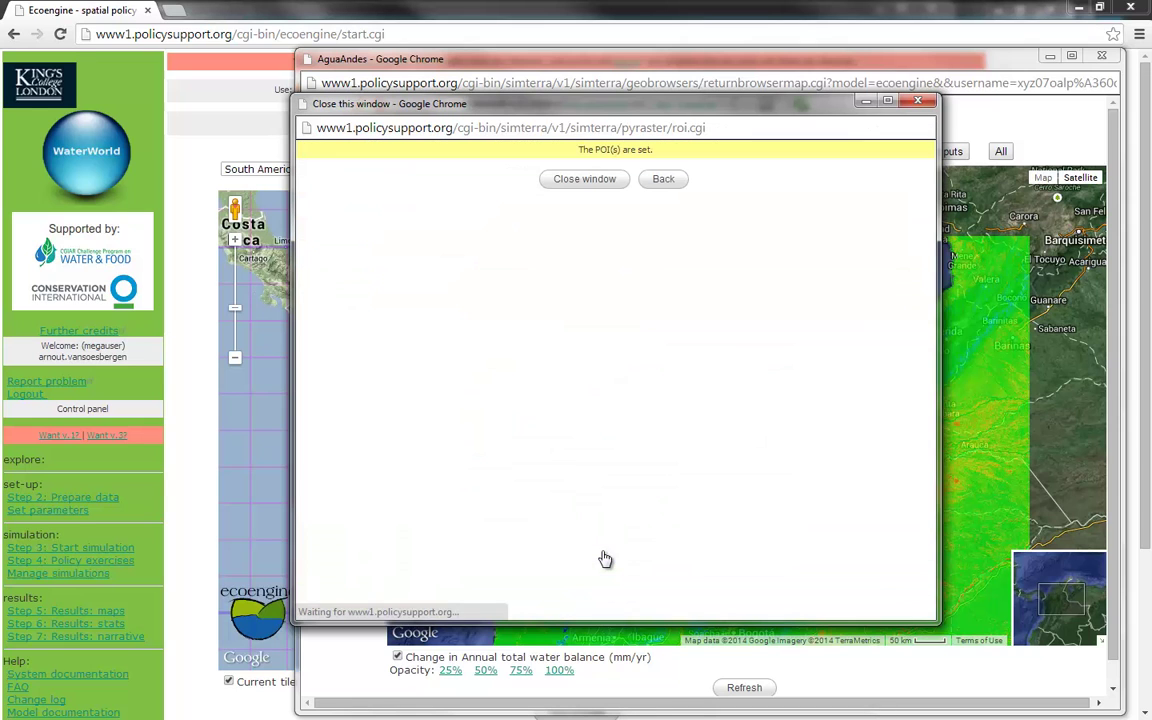
{"action": "left_click", "coordinate": [586, 179]}
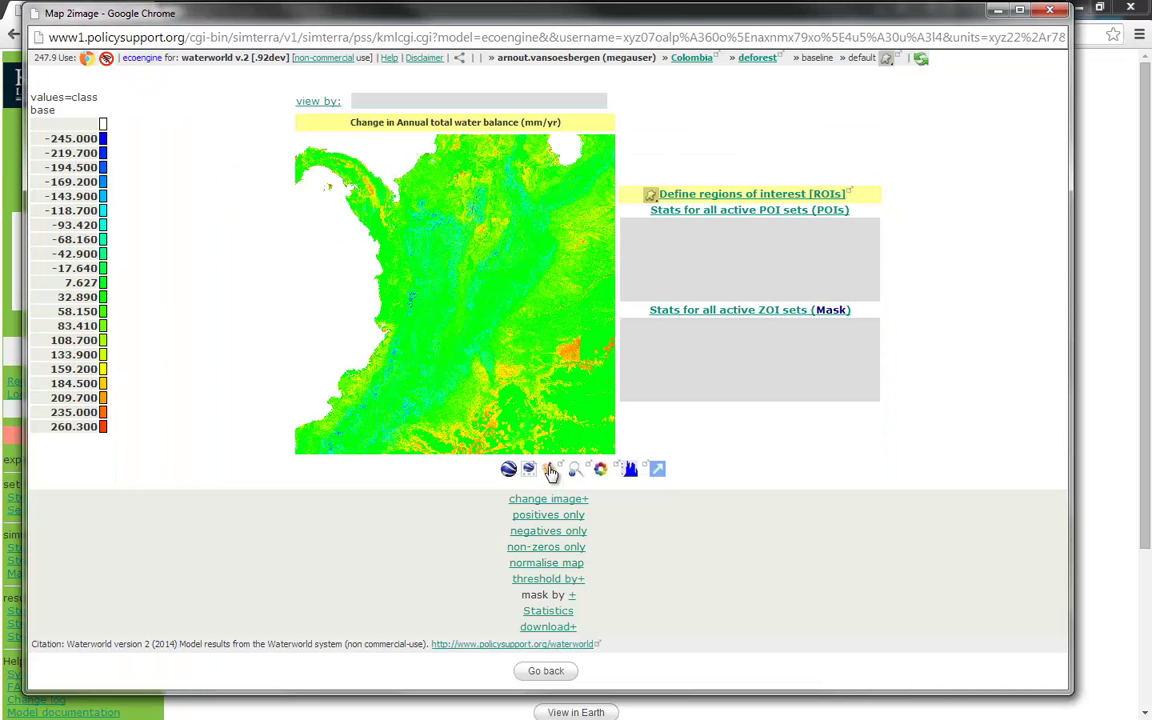
Step: Examine both points of interest on the water balance change map in Google Maps, query the value at Point2 and close the map
{"action": "left_click", "coordinate": [553, 470]}
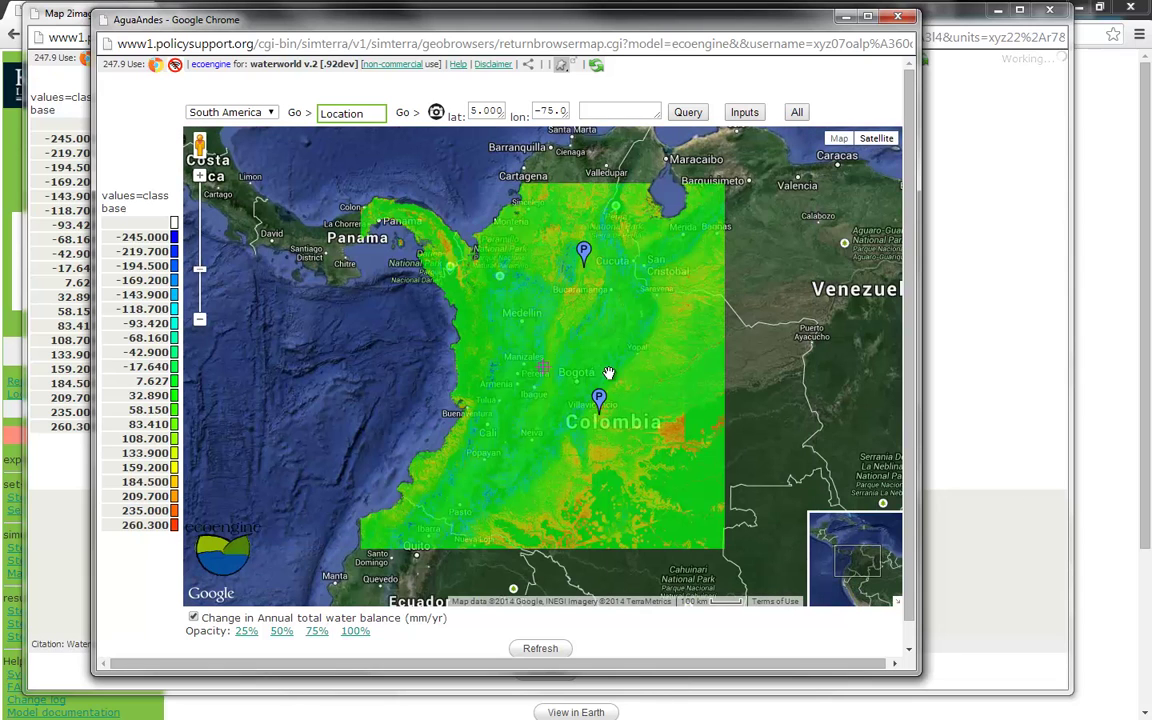
{"action": "left_click_drag", "start_coordinate": [522, 333], "coordinate": [503, 364]}
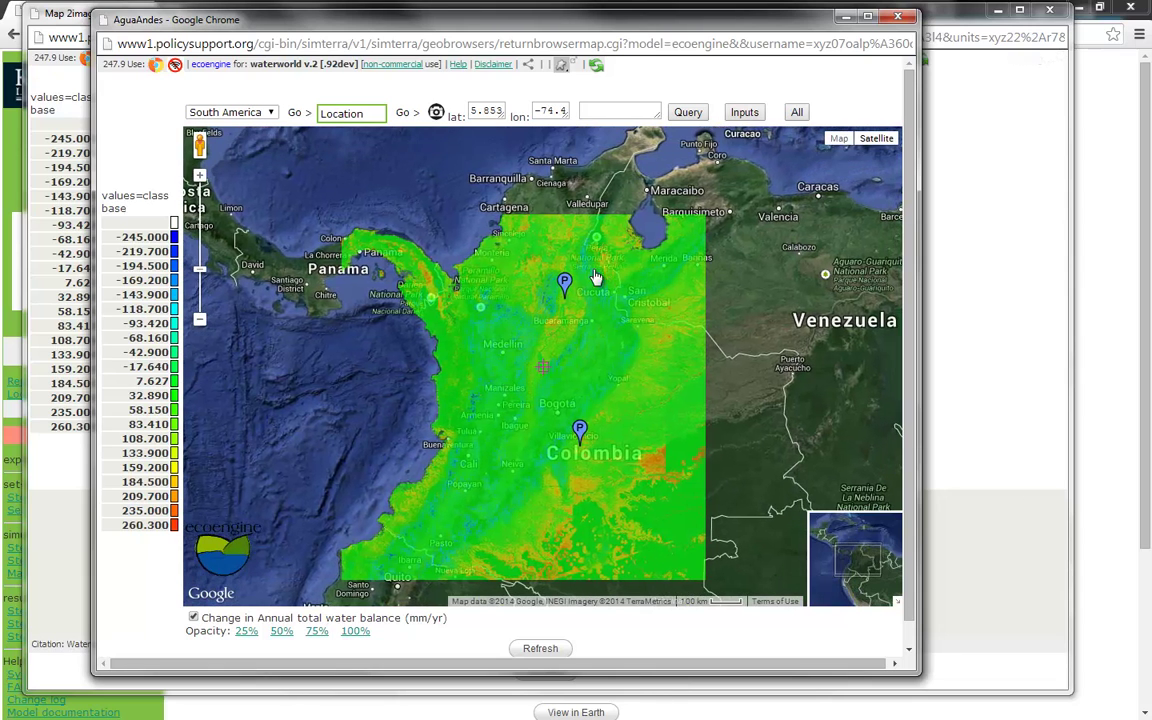
{"action": "left_click_drag", "start_coordinate": [605, 314], "coordinate": [606, 293]}
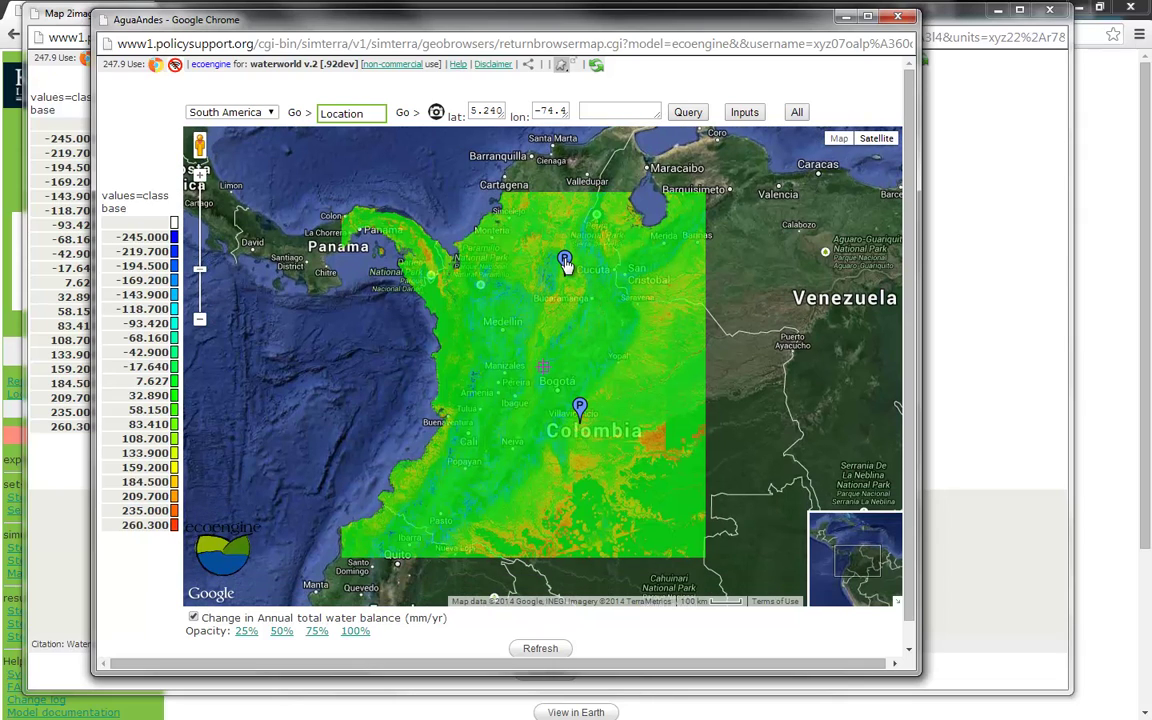
{"action": "left_click_drag", "start_coordinate": [591, 342], "coordinate": [610, 360]}
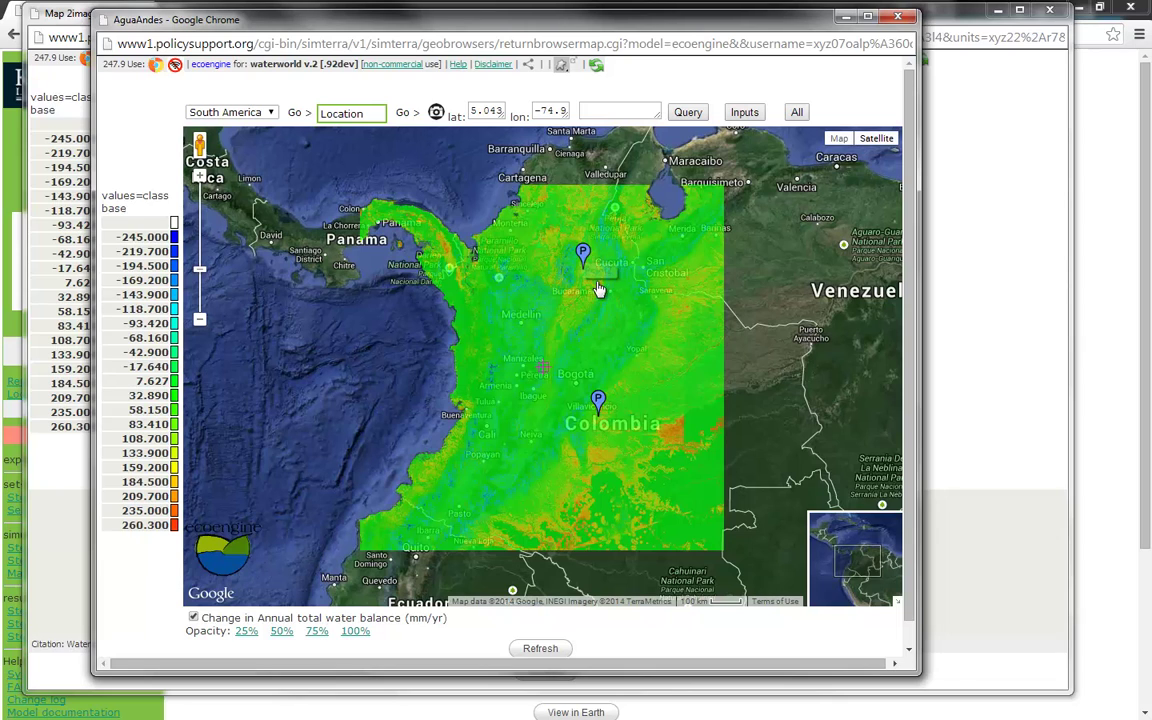
{"action": "left_click_drag", "start_coordinate": [594, 332], "coordinate": [589, 335]}
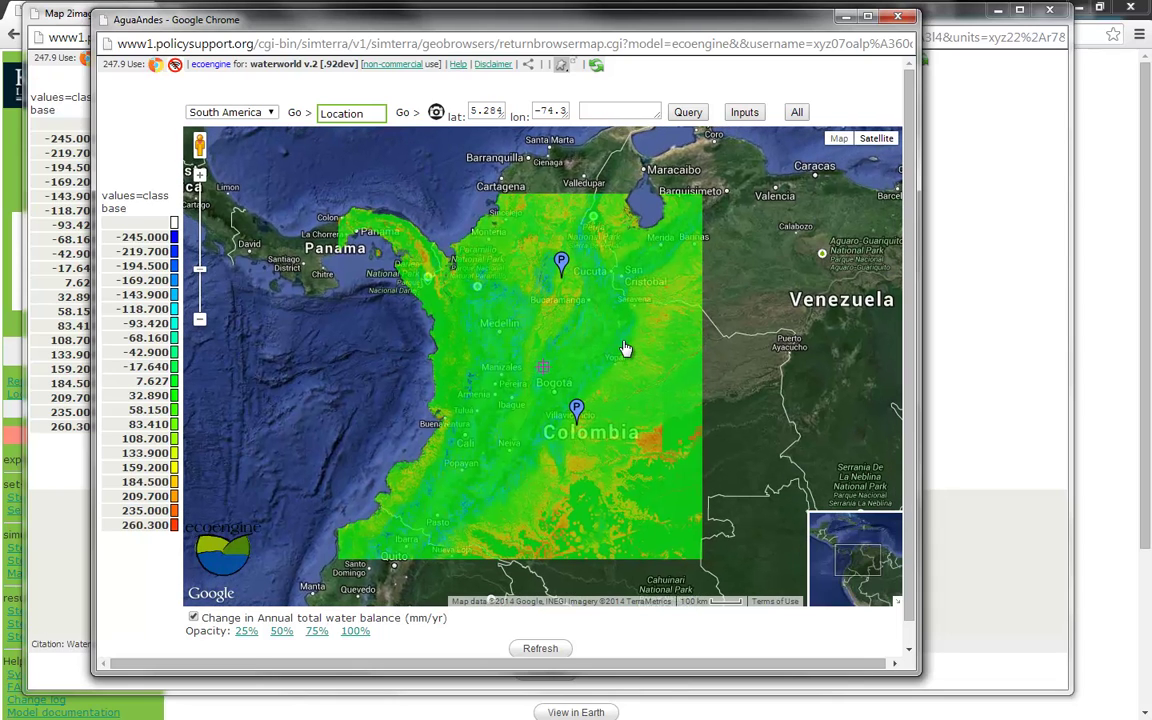
{"action": "scroll", "coordinate": [628, 349], "scroll_direction": "up", "scroll_amount": 1}
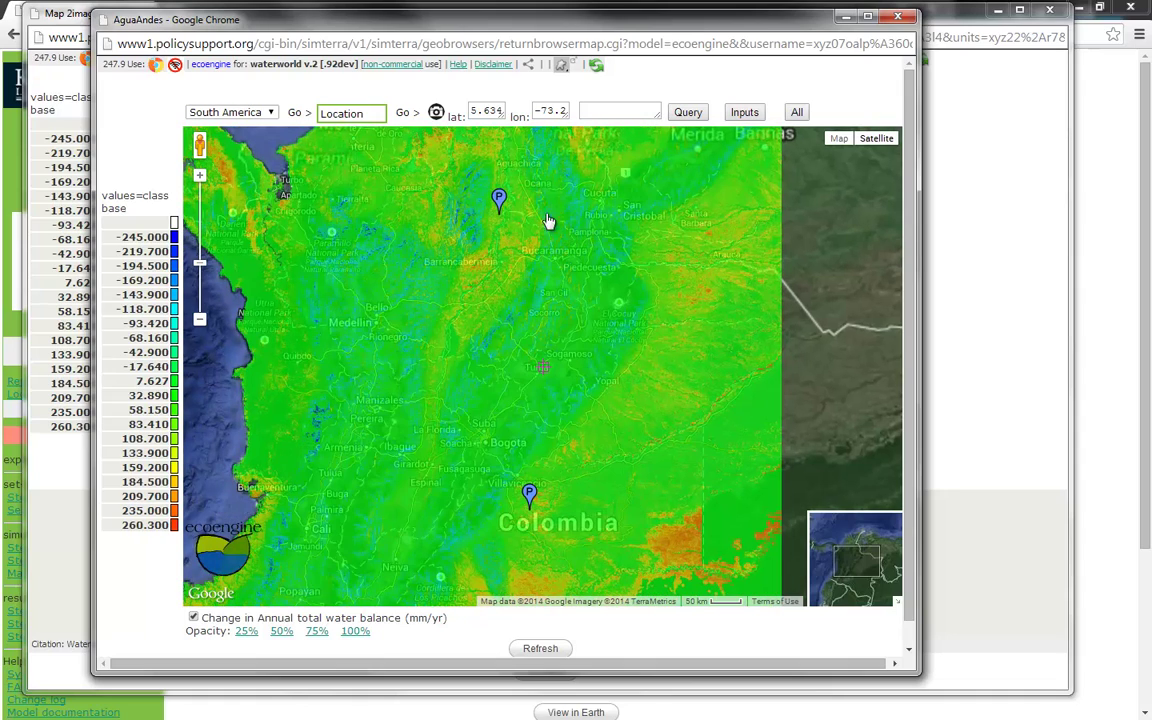
{"action": "left_click_drag", "start_coordinate": [597, 334], "coordinate": [586, 359]}
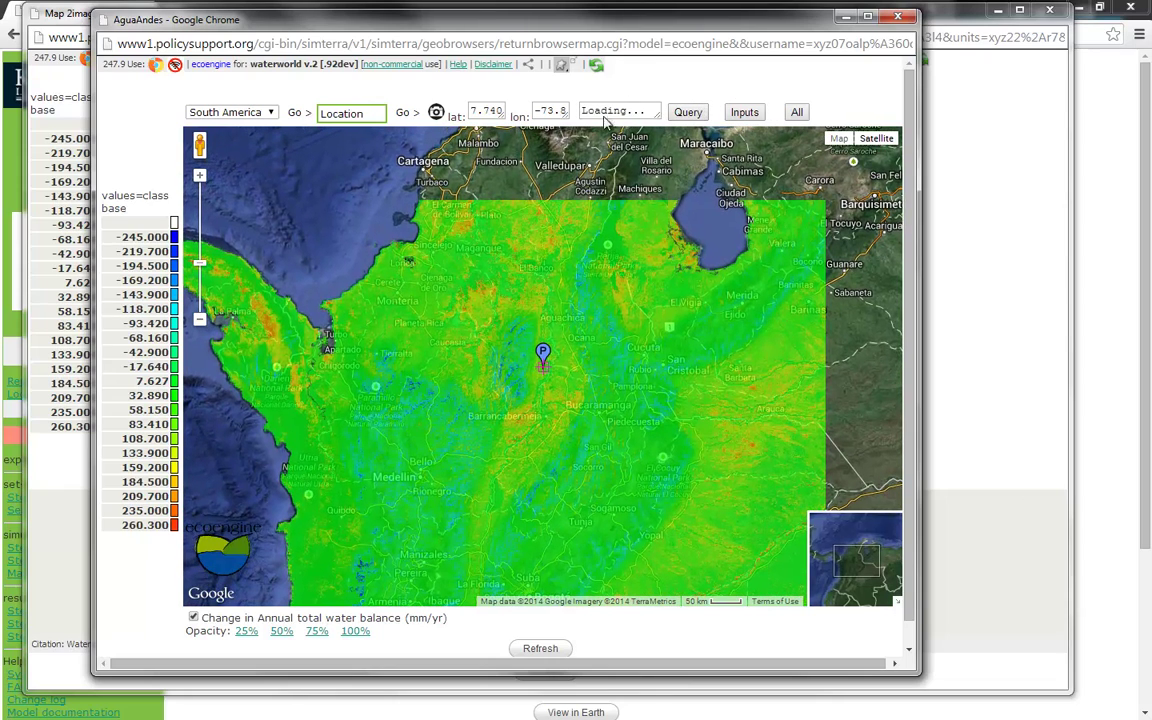
{"action": "left_click", "coordinate": [900, 18]}
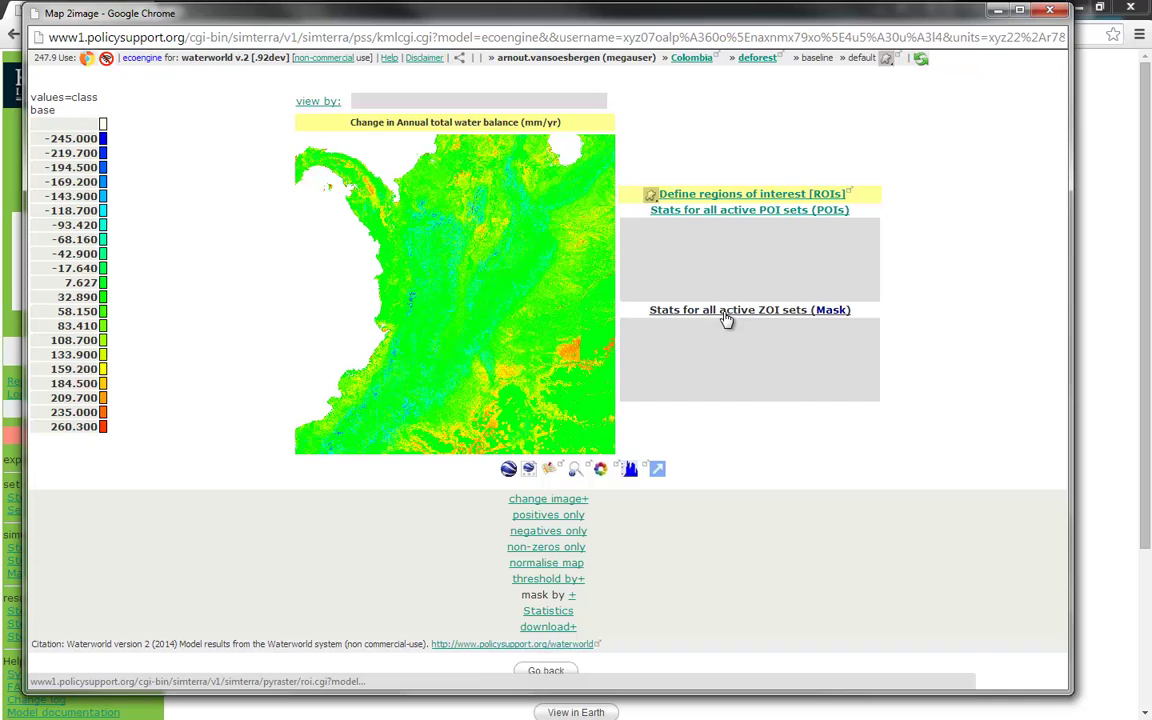
Step: Show the statistics for all active POI sets on the water balance change map, closing the map and results windows at the end
{"action": "left_click", "coordinate": [725, 212]}
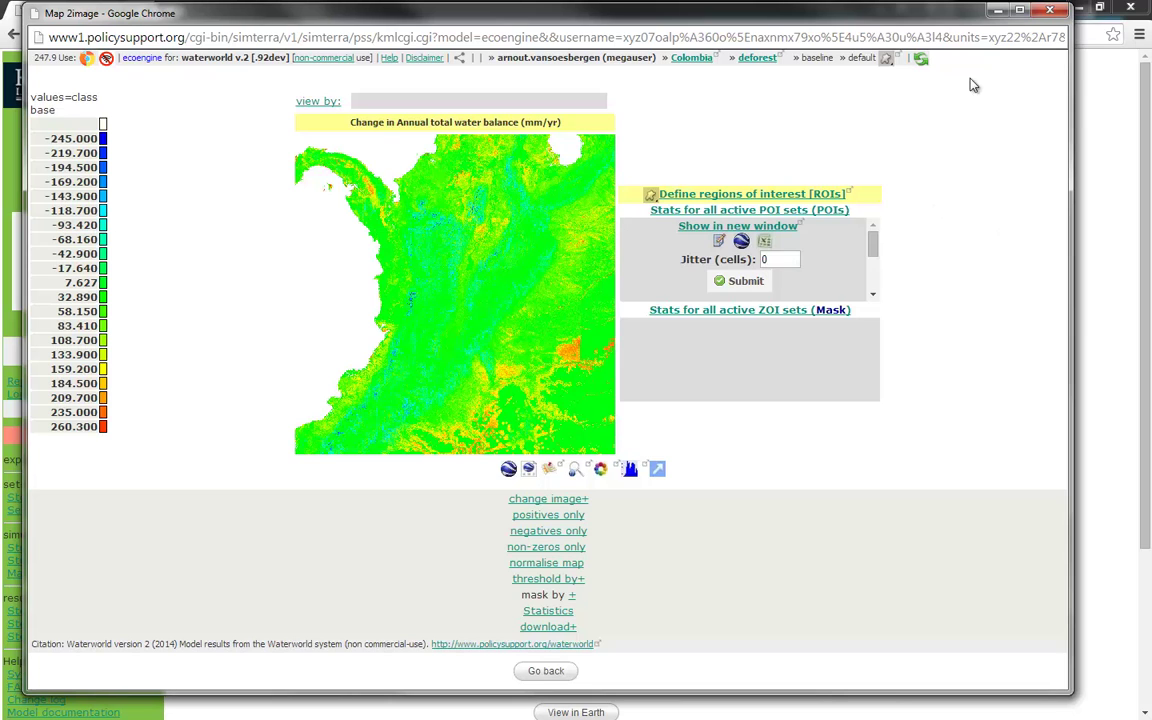
{"action": "left_click", "coordinate": [1050, 12]}
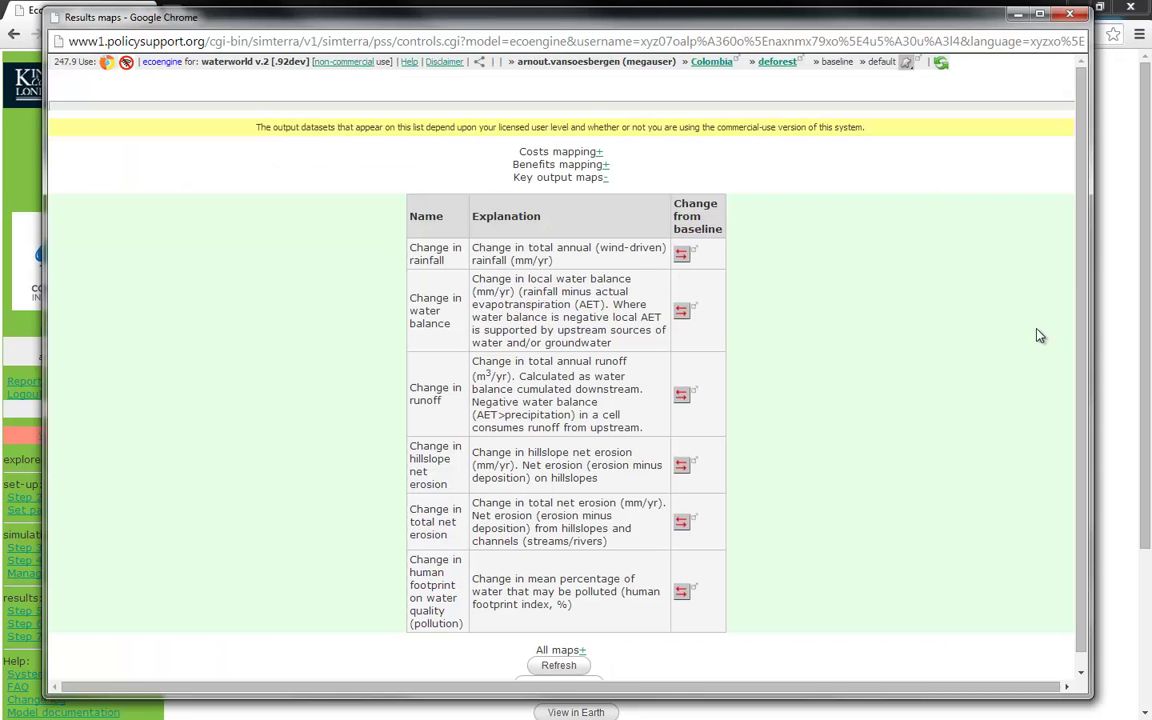
{"action": "left_click", "coordinate": [1070, 15]}
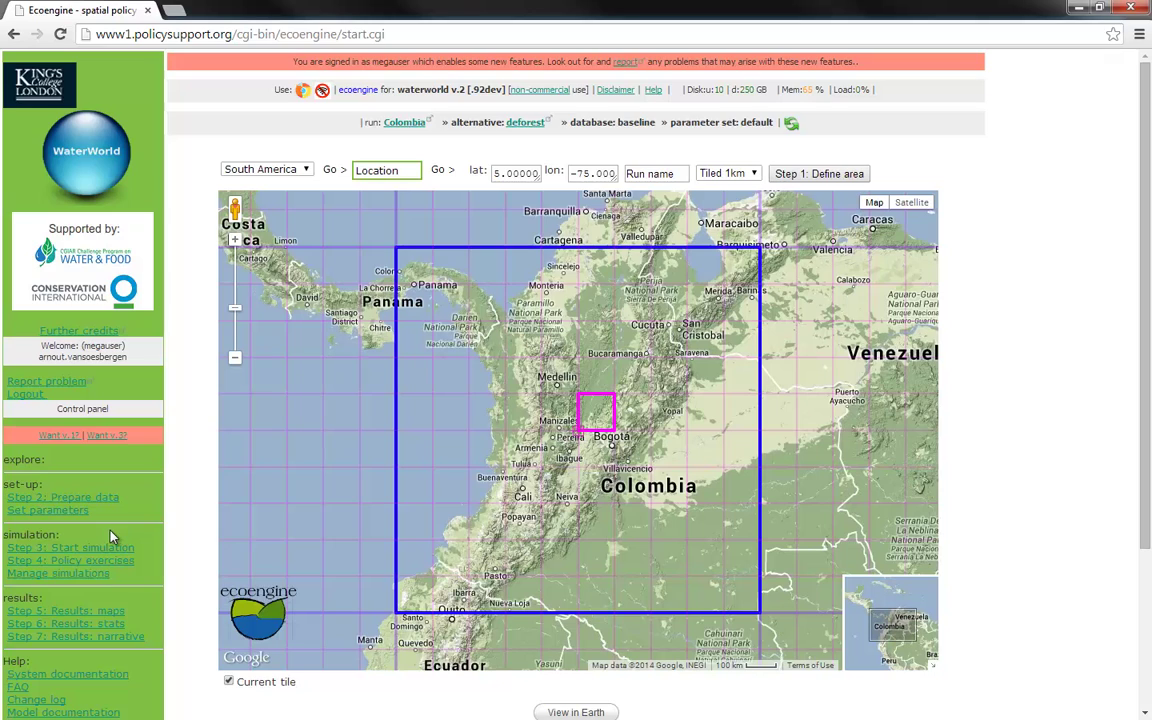
Step: Open the deforest alternative's scenario details and bring up its progressive scenarios form
{"action": "left_click", "coordinate": [526, 124]}
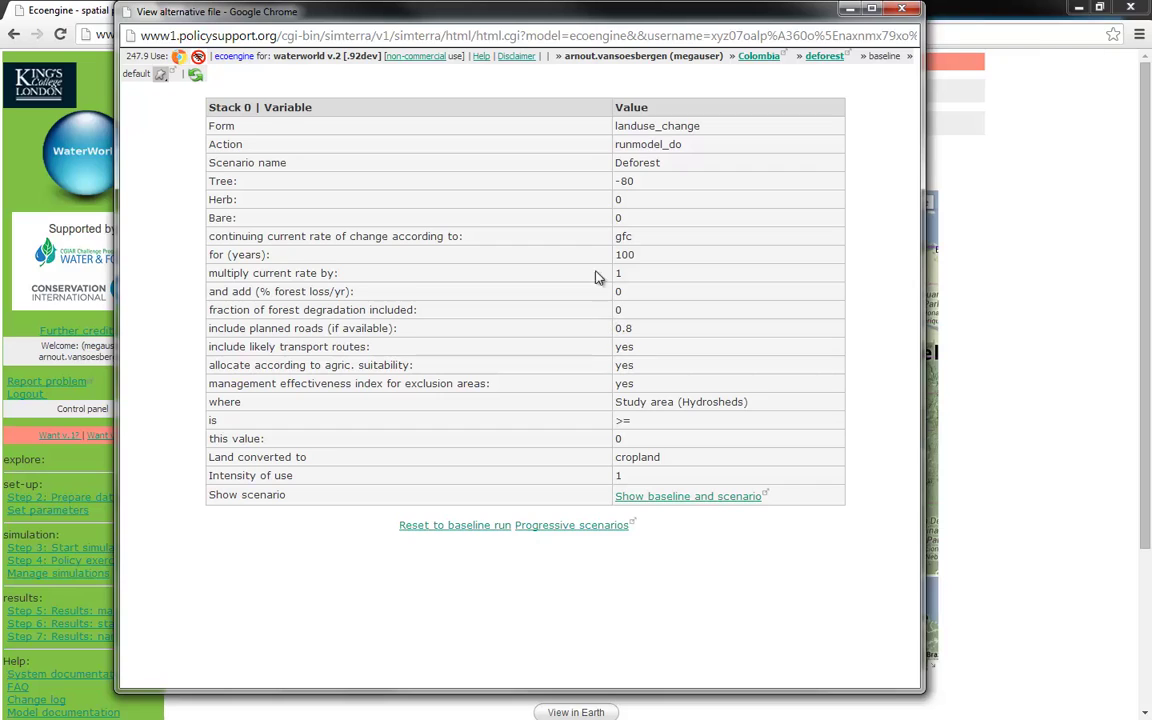
{"action": "left_click", "coordinate": [566, 532]}
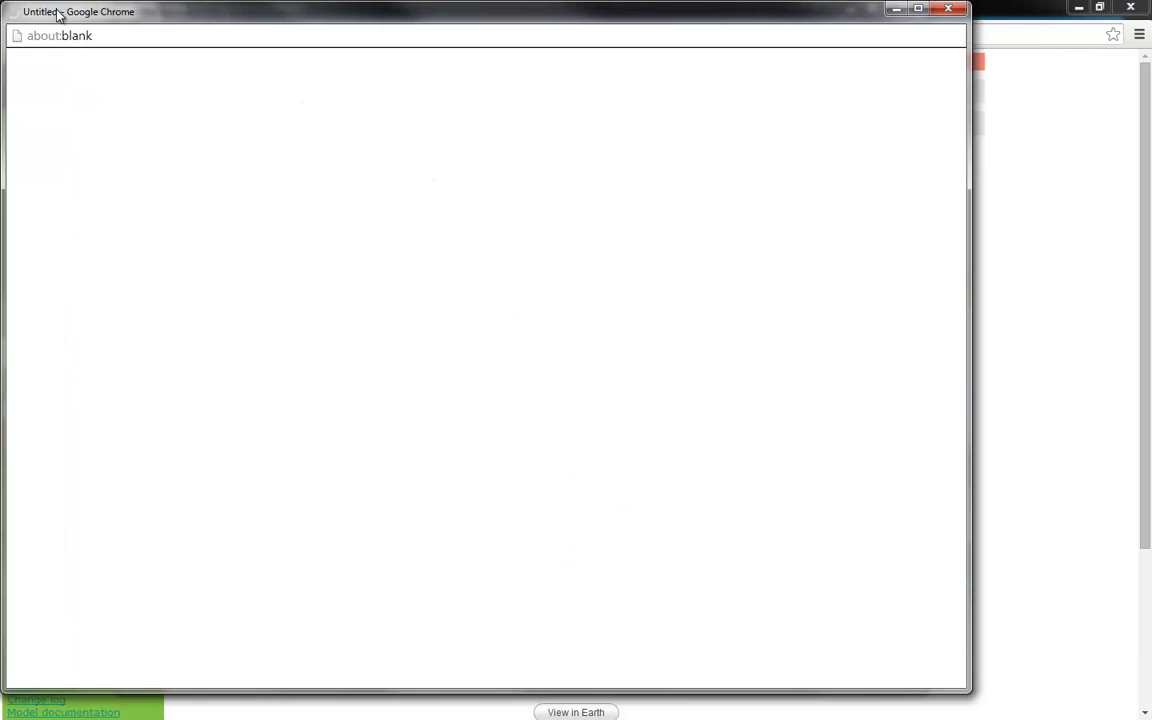
{"action": "left_click_drag", "start_coordinate": [57, 11], "coordinate": [97, 11]}
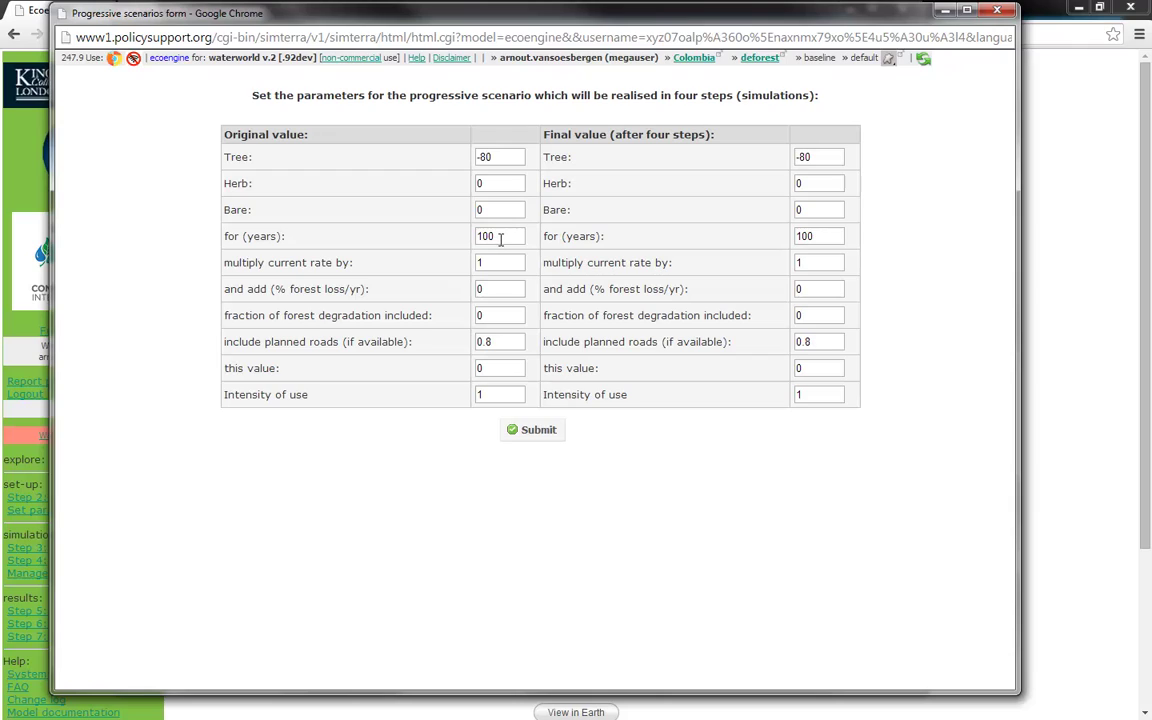
Step: Build the four-step progressive deforestation scenarios with the prefilled original and final values, and close the window
{"action": "left_click_drag", "start_coordinate": [501, 236], "coordinate": [477, 239]}
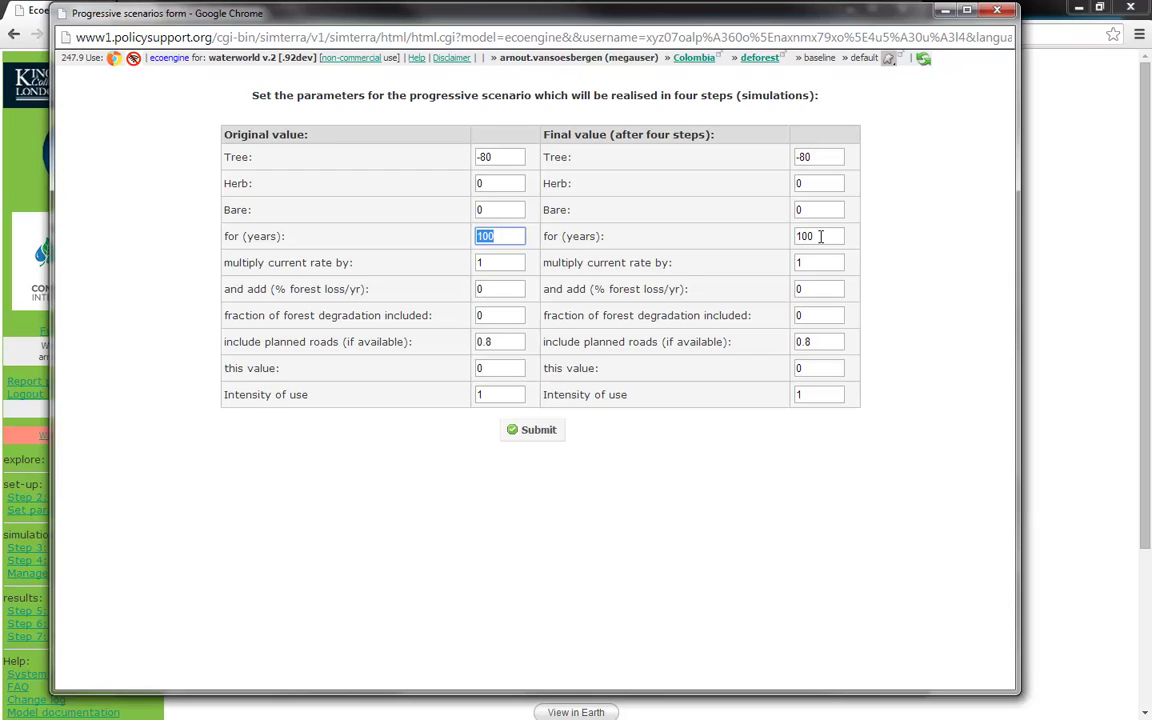
{"action": "left_click_drag", "start_coordinate": [820, 236], "coordinate": [797, 237]}
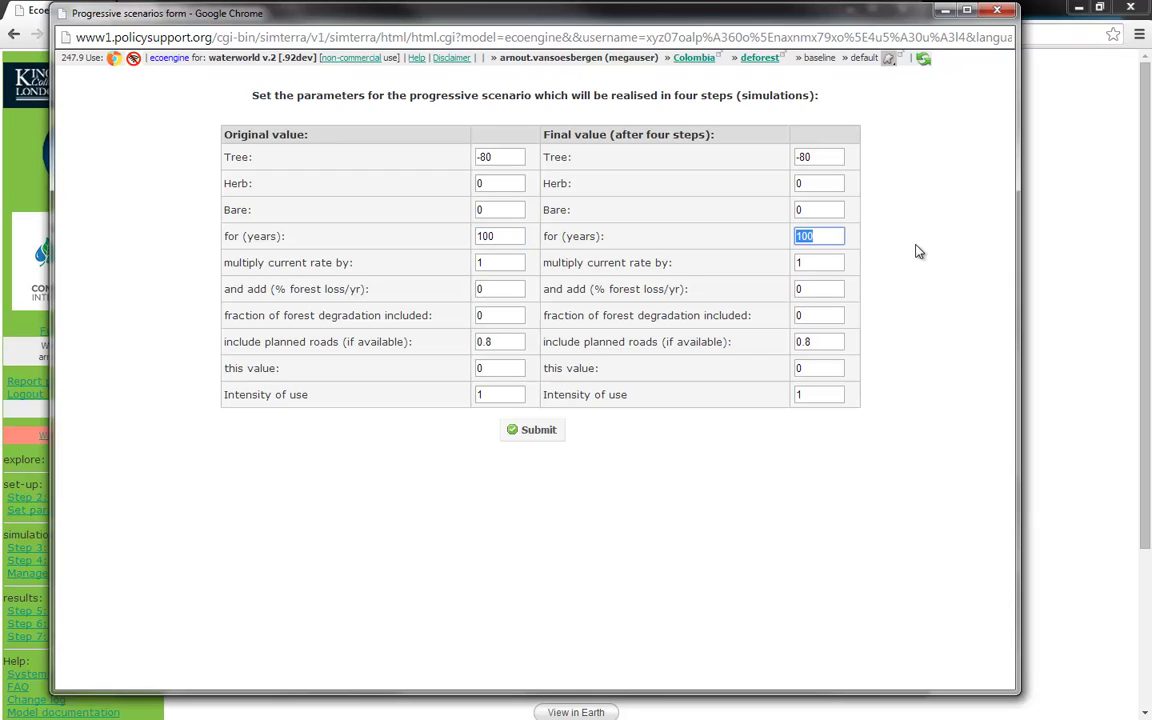
{"action": "left_click", "coordinate": [919, 252]}
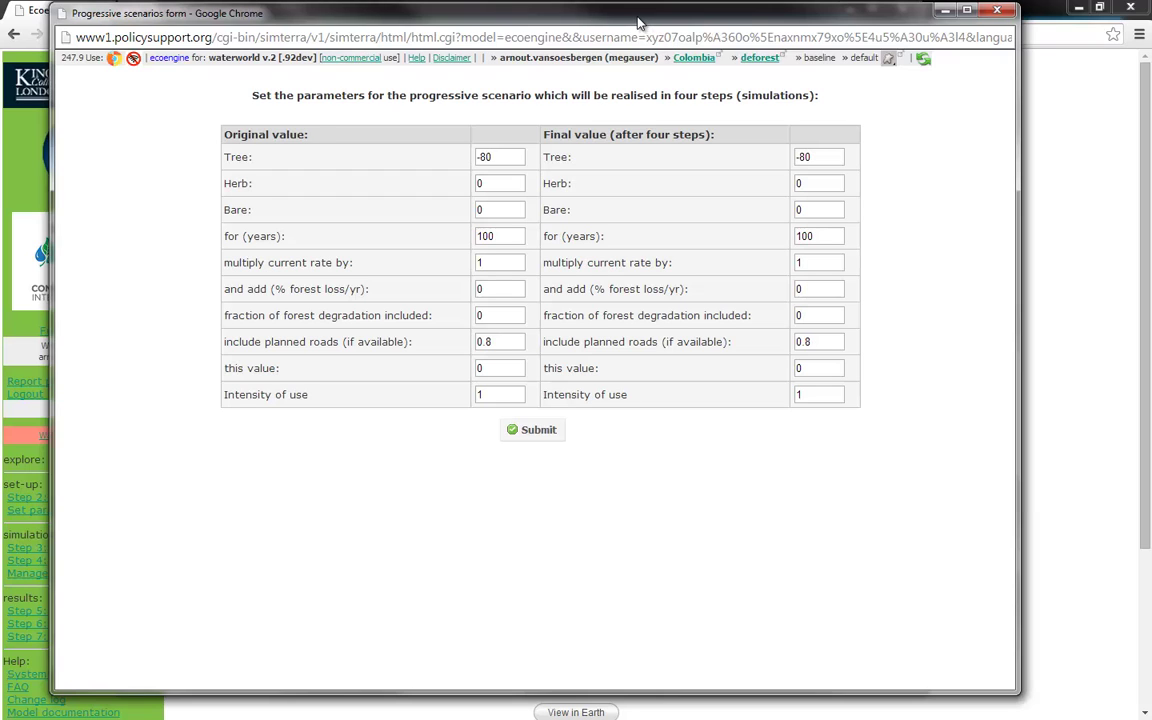
{"action": "left_click_drag", "start_coordinate": [640, 20], "coordinate": [664, 19]}
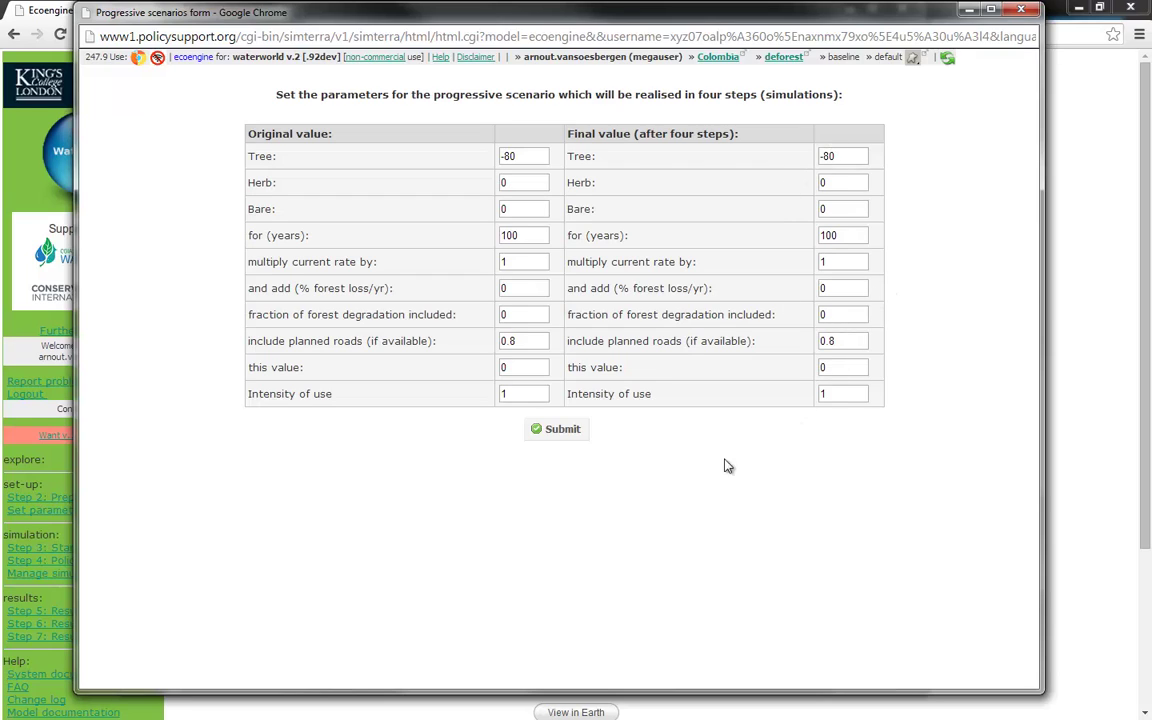
{"action": "left_click", "coordinate": [560, 432]}
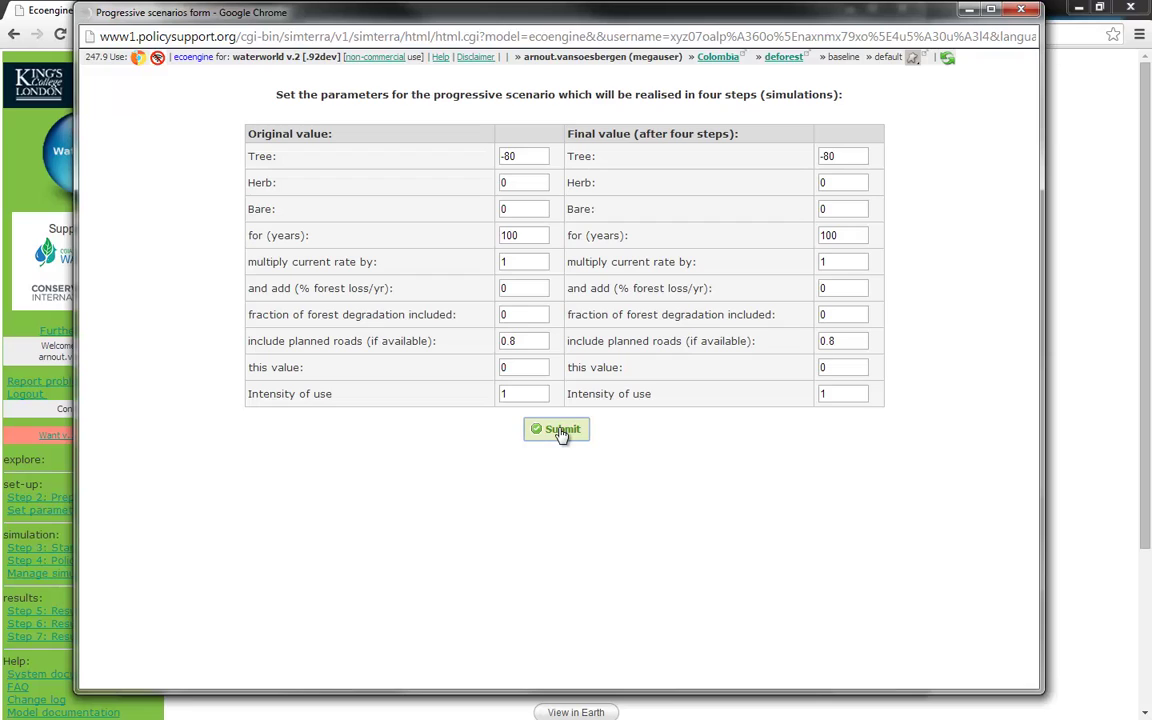
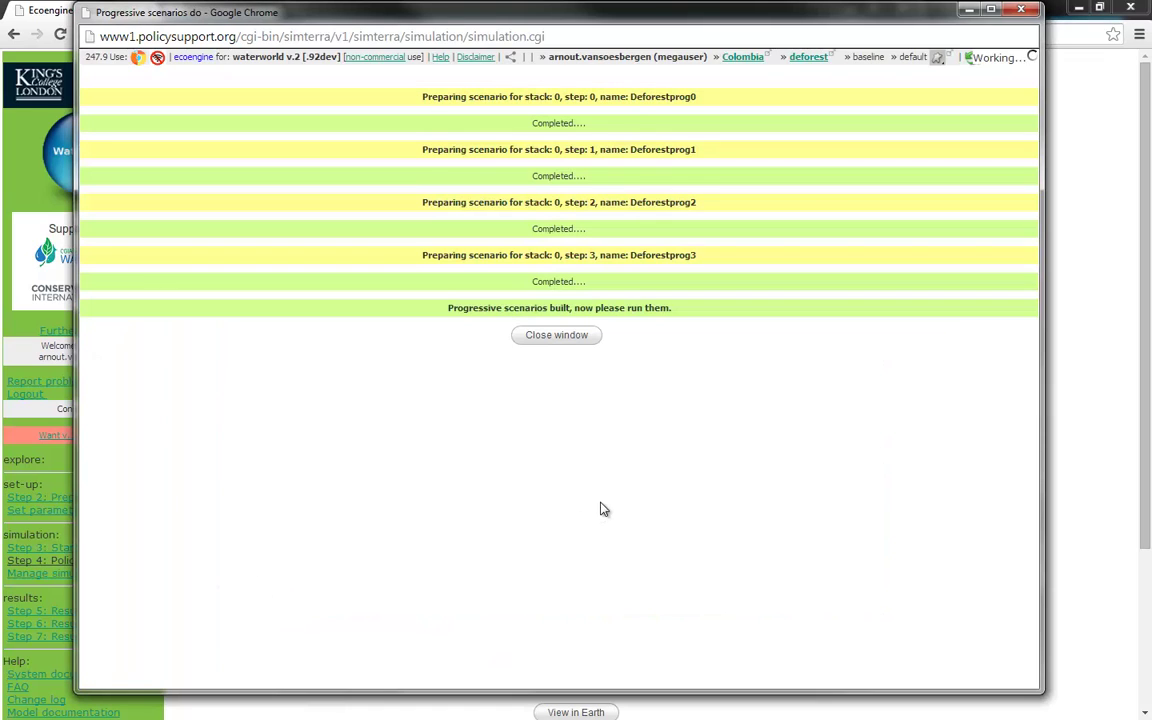
{"action": "left_click_drag", "start_coordinate": [795, 15], "coordinate": [789, 30]}
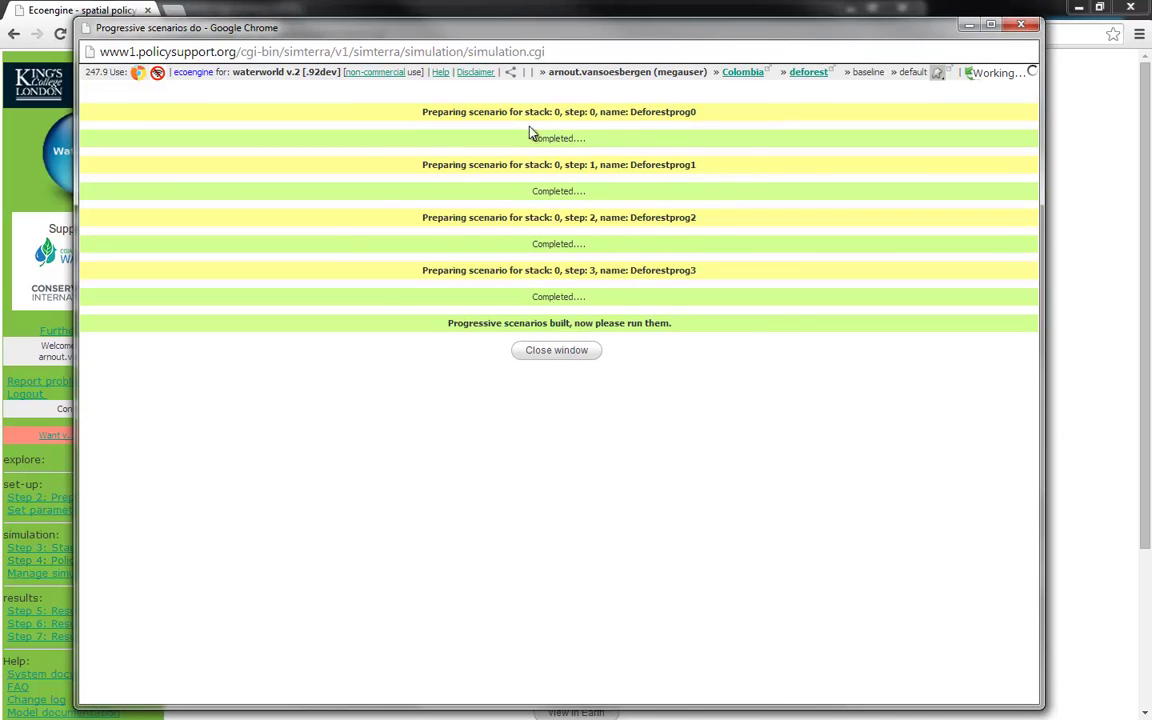
{"action": "left_click", "coordinate": [553, 352]}
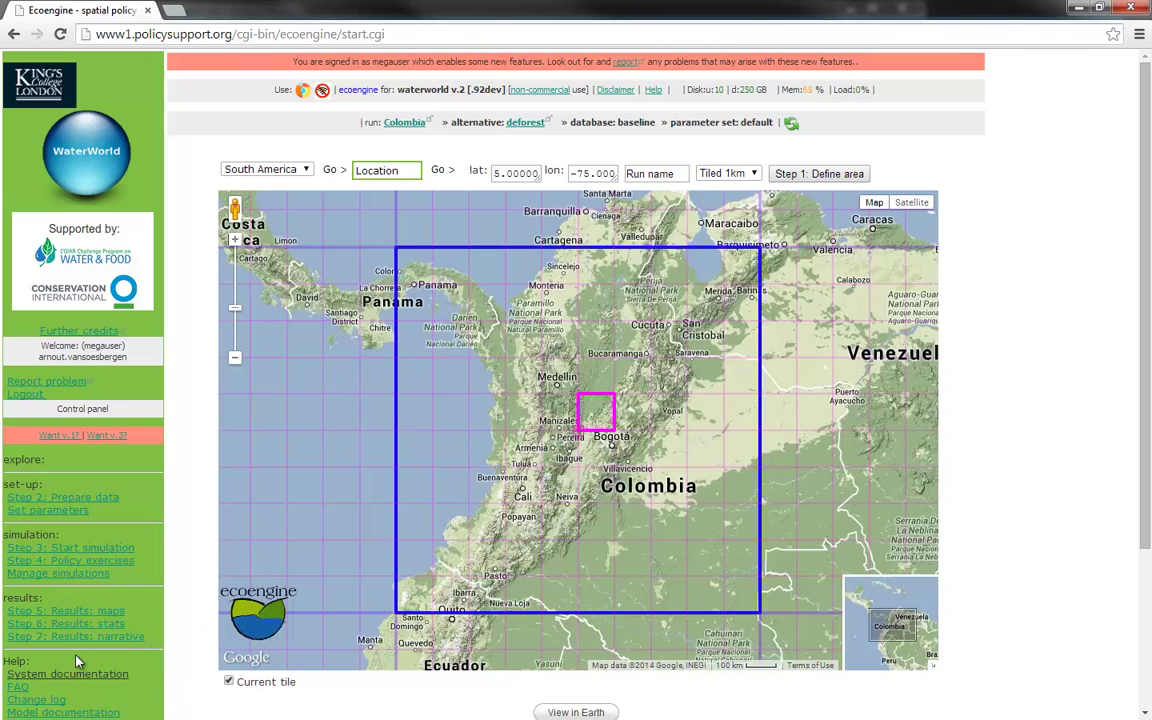
Step: Review the Colombia baseline's alternatives and their run statuses in the list of own 10 degree tile simulations, and close the list
{"action": "left_click", "coordinate": [70, 579]}
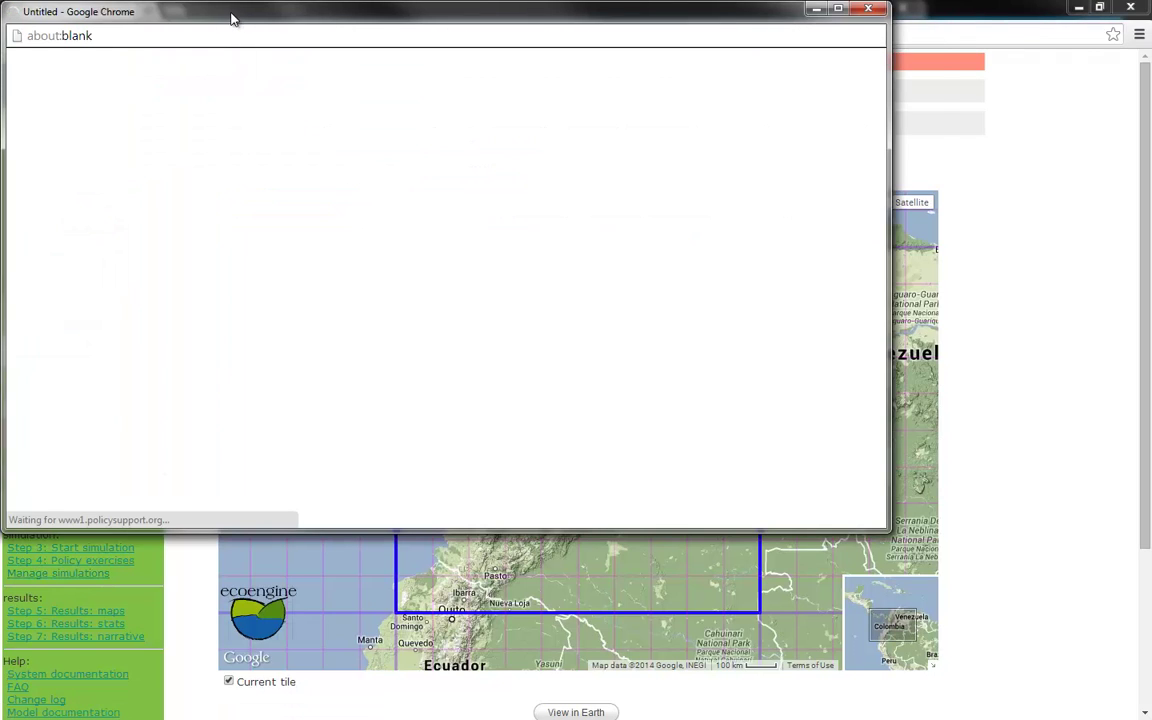
{"action": "left_click_drag", "start_coordinate": [231, 18], "coordinate": [336, 34]}
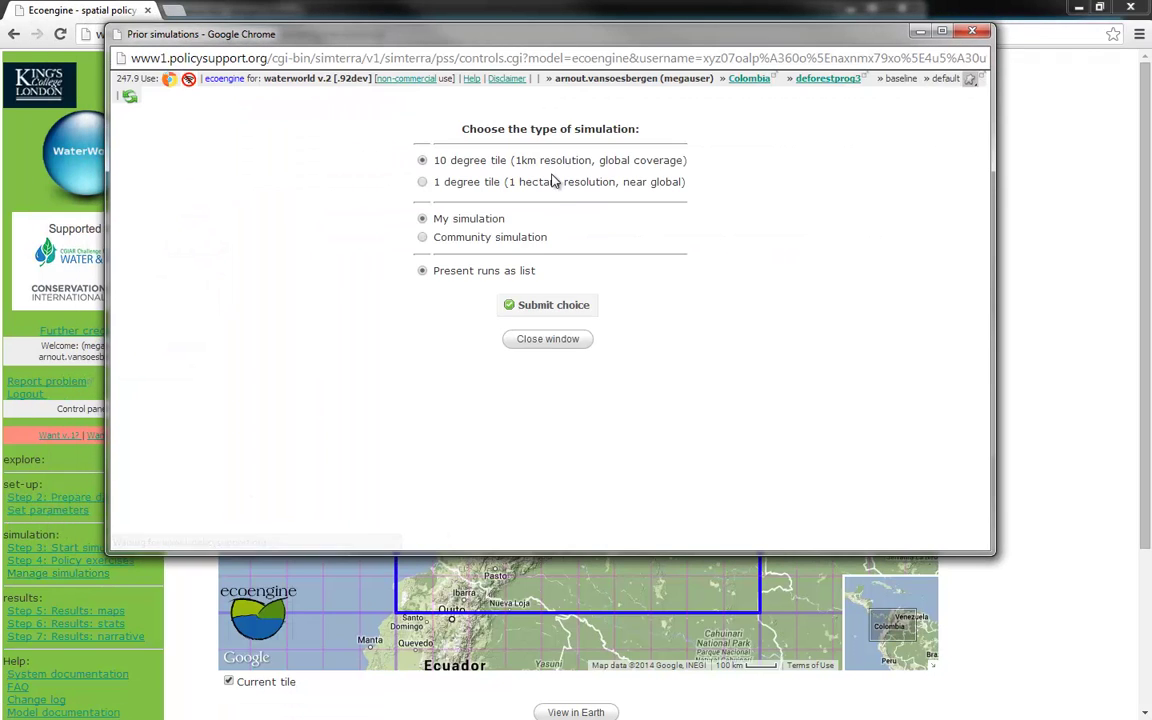
{"action": "left_click", "coordinate": [530, 306]}
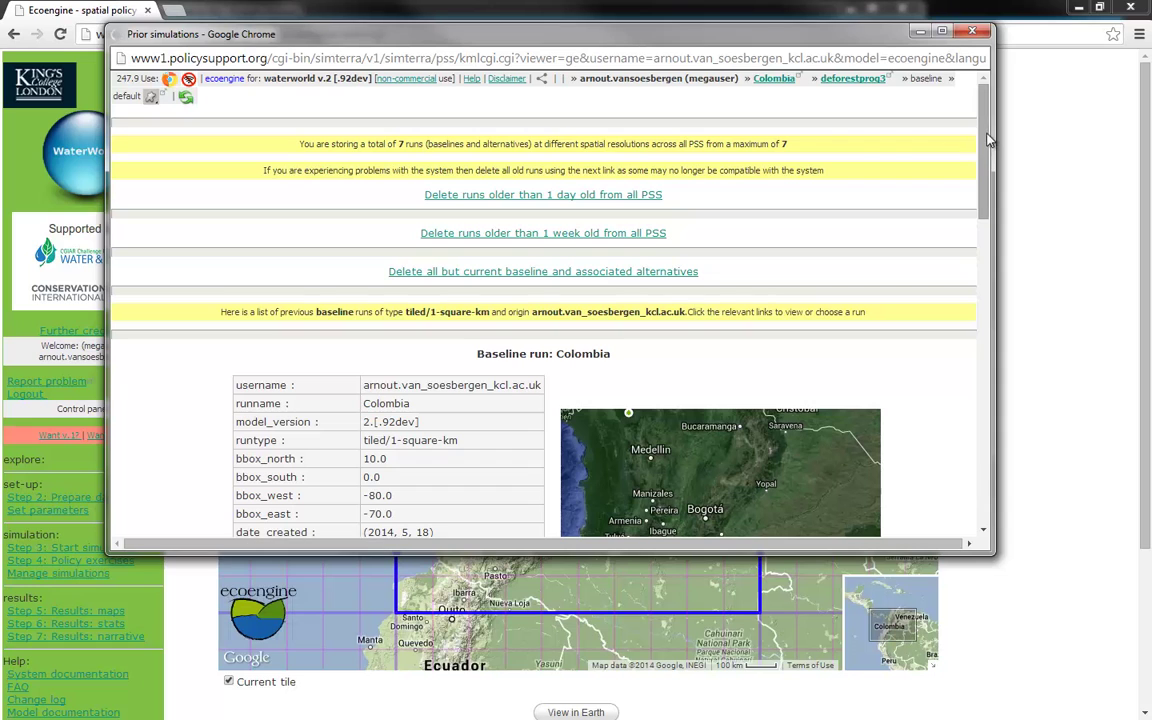
{"action": "left_click_drag", "start_coordinate": [984, 175], "coordinate": [980, 315]}
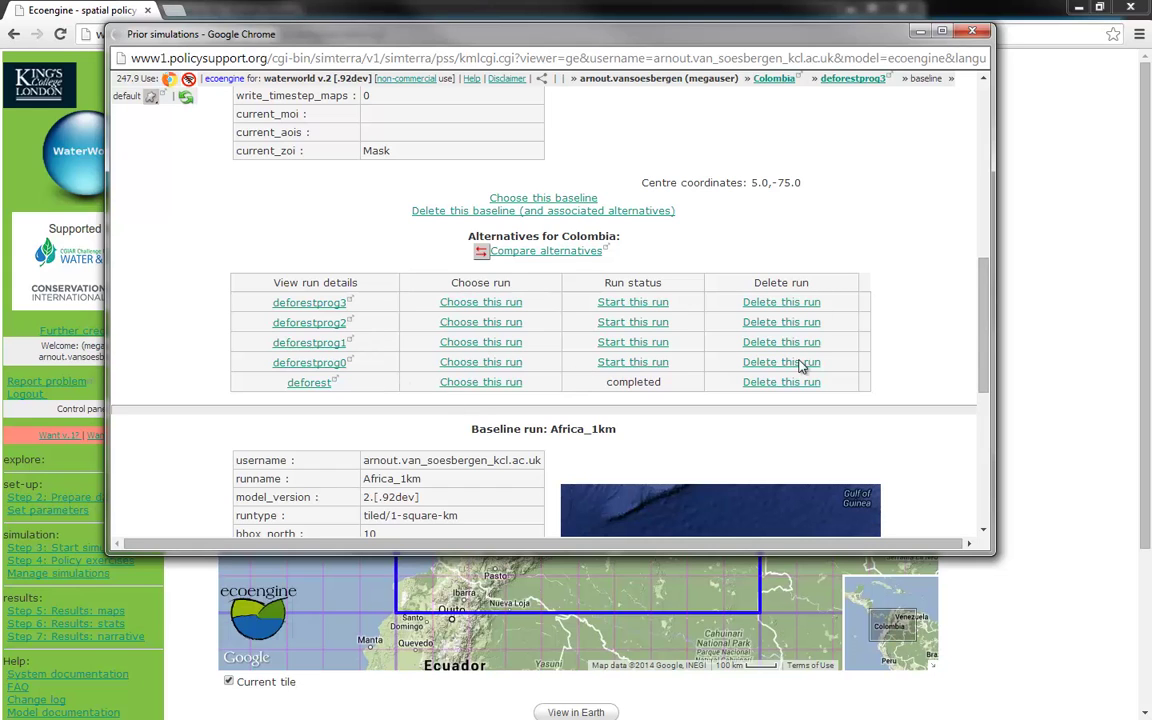
{"action": "left_click_drag", "start_coordinate": [983, 285], "coordinate": [980, 125]}
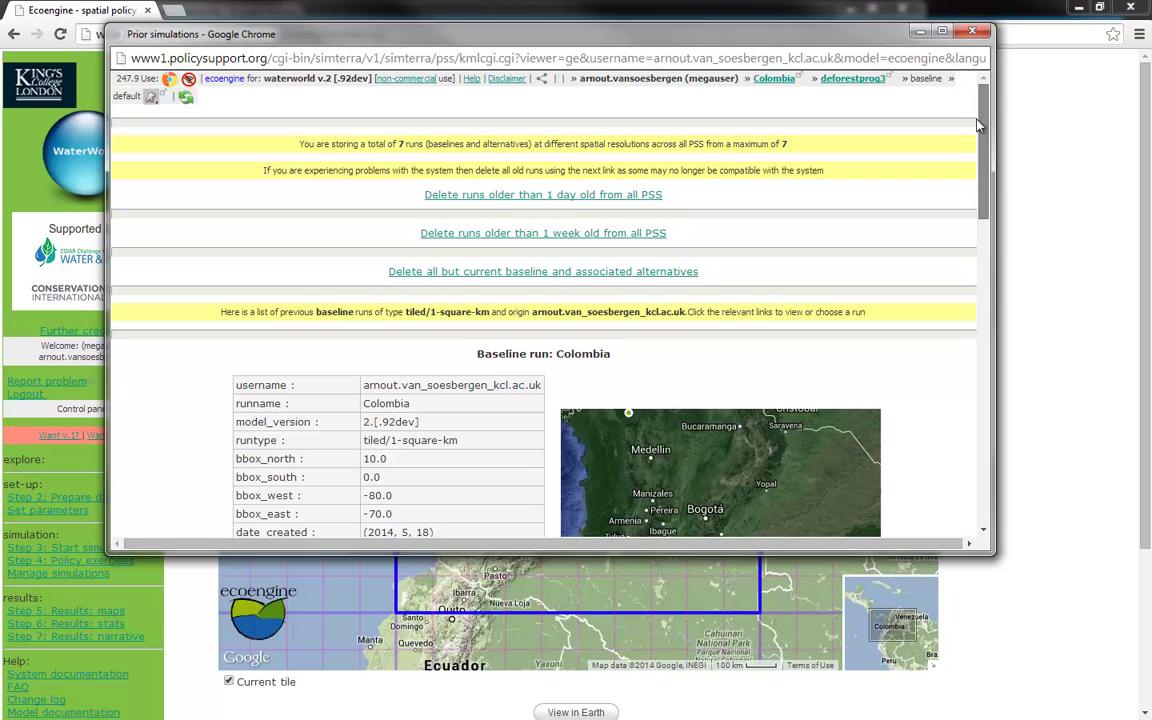
{"action": "left_click", "coordinate": [972, 31]}
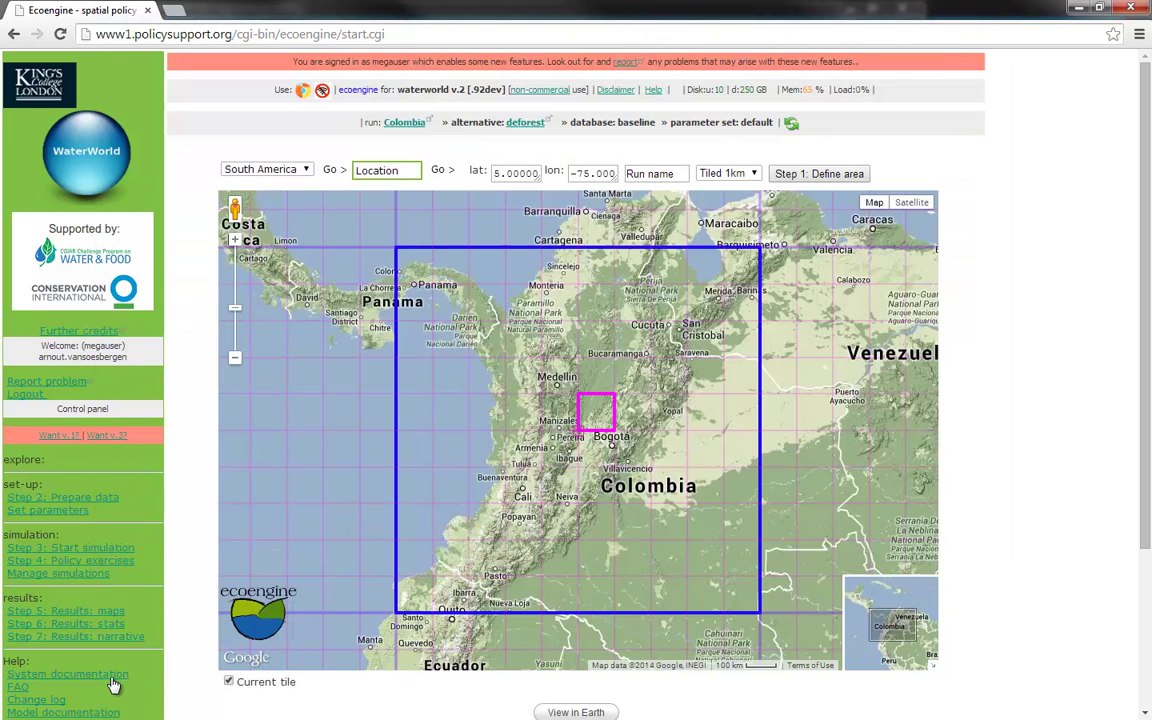
Step: Start the deforestprog3 simulation and check its run status among Colombia's alternatives in the list of own 1km simulations, closing the list at the end
{"action": "left_click", "coordinate": [75, 549]}
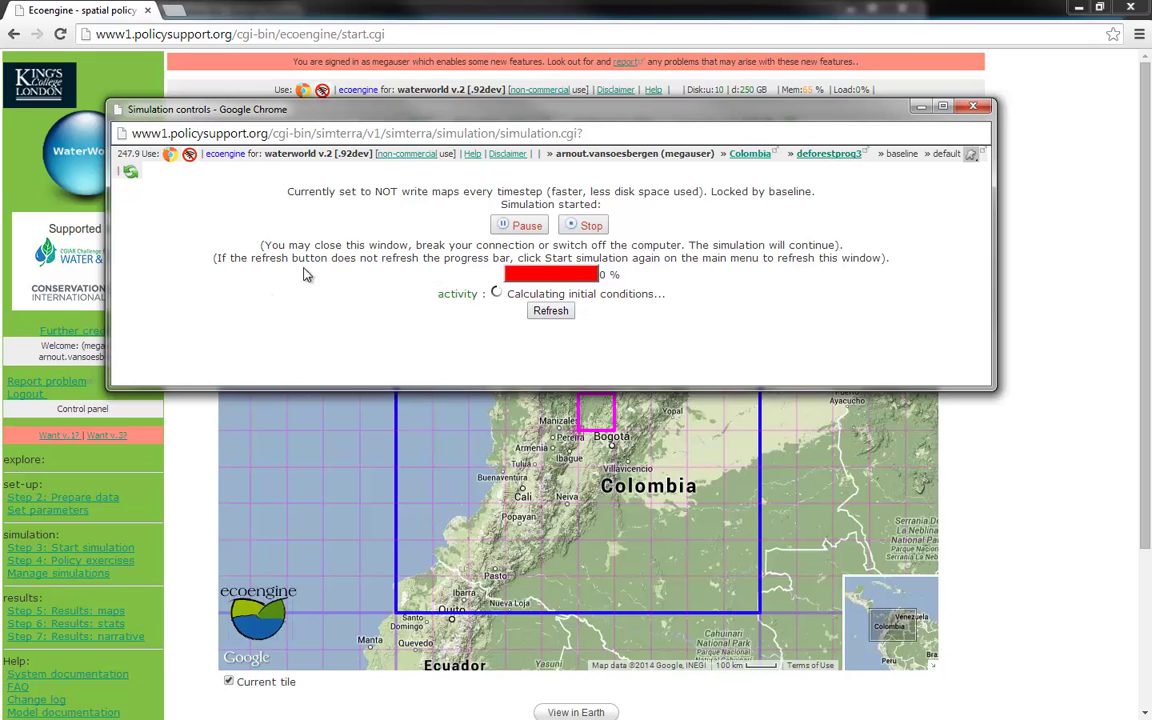
{"action": "left_click", "coordinate": [66, 575]}
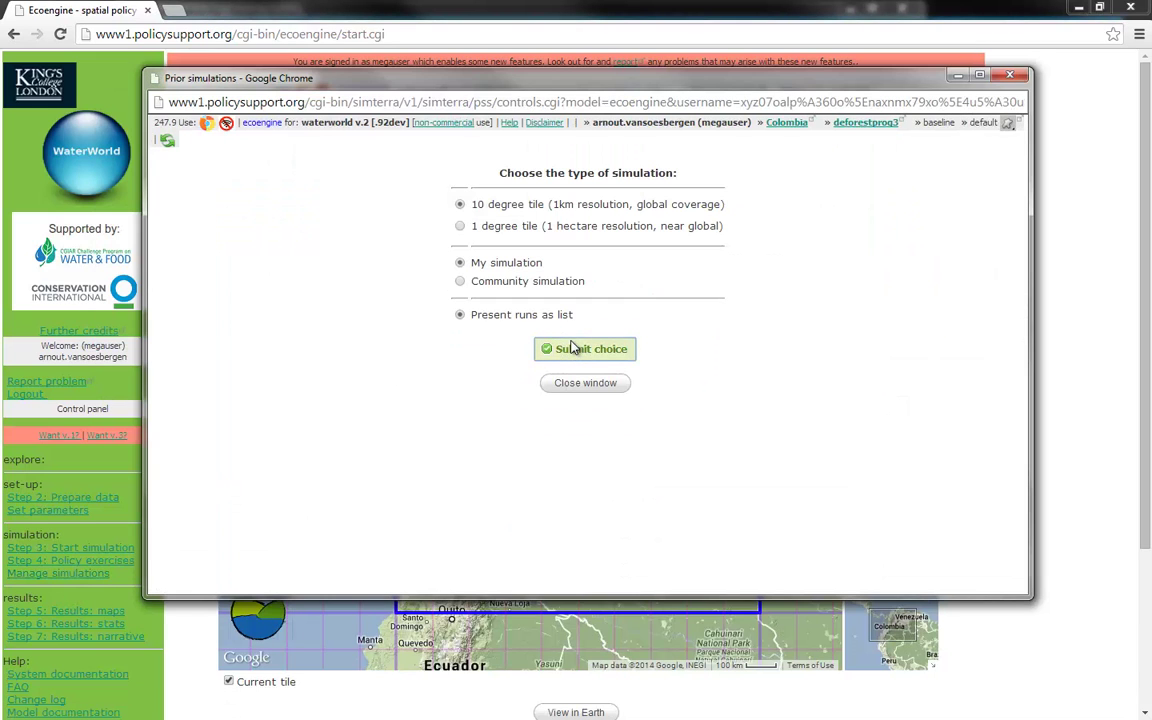
{"action": "left_click", "coordinate": [570, 348]}
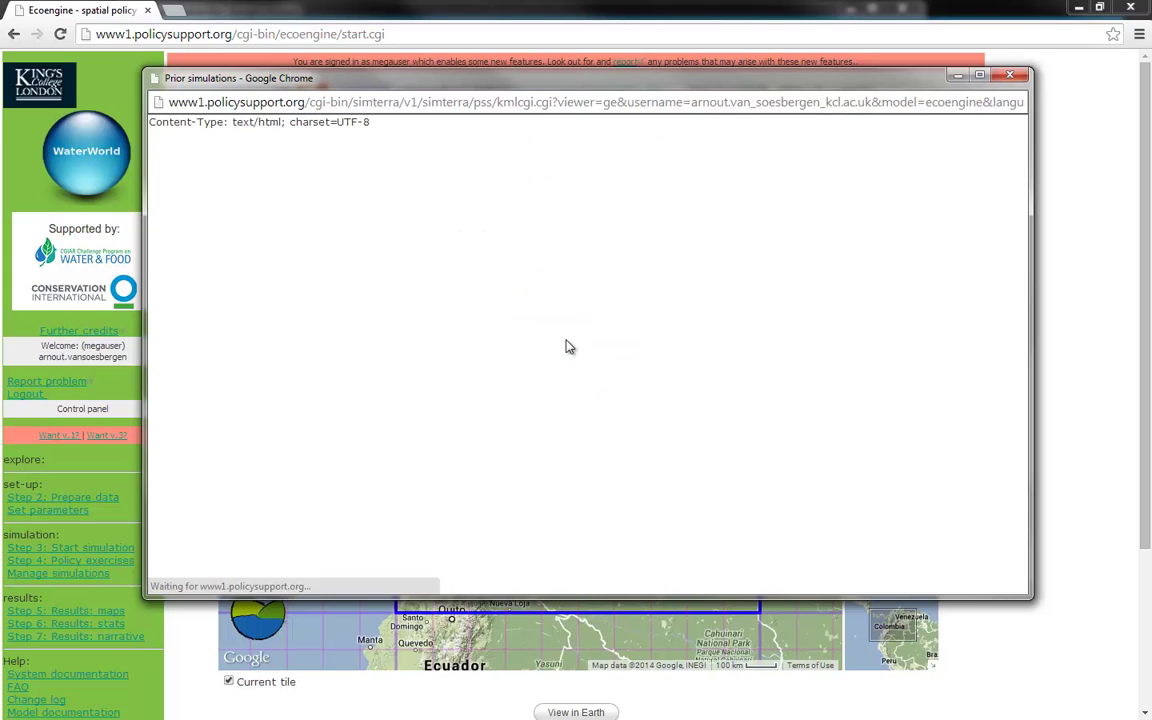
{"action": "left_click_drag", "start_coordinate": [1013, 218], "coordinate": [1014, 262]}
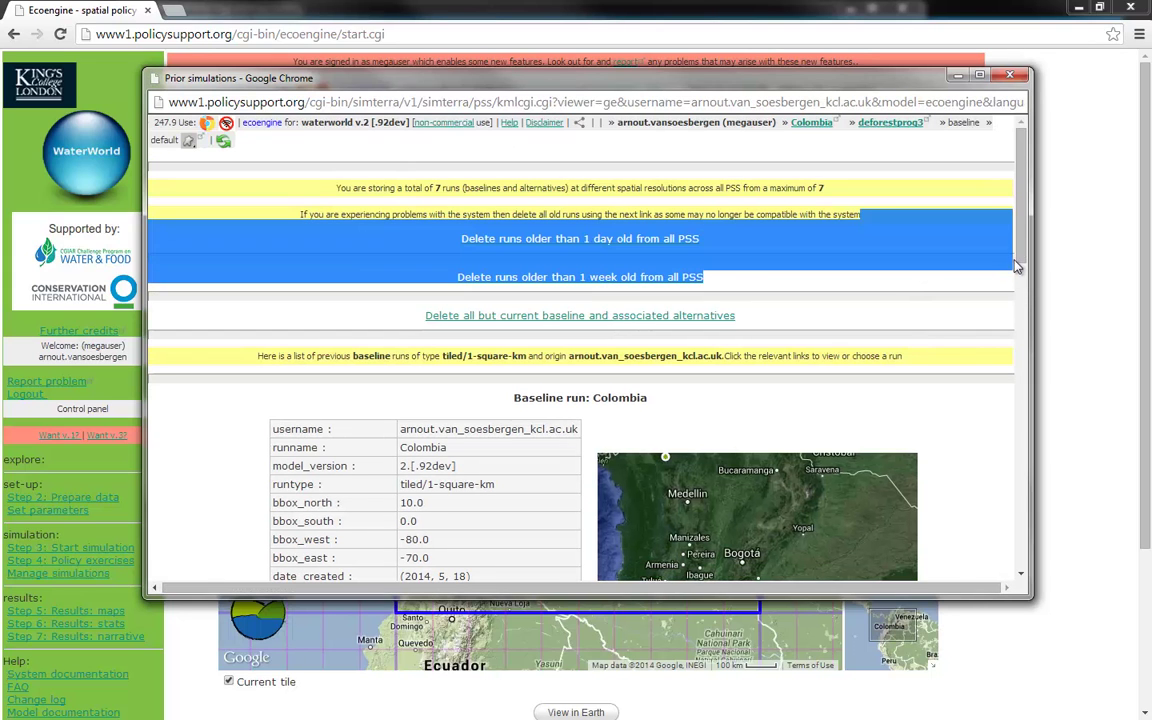
{"action": "scroll", "coordinate": [877, 311], "scroll_direction": "down", "scroll_amount": 5}
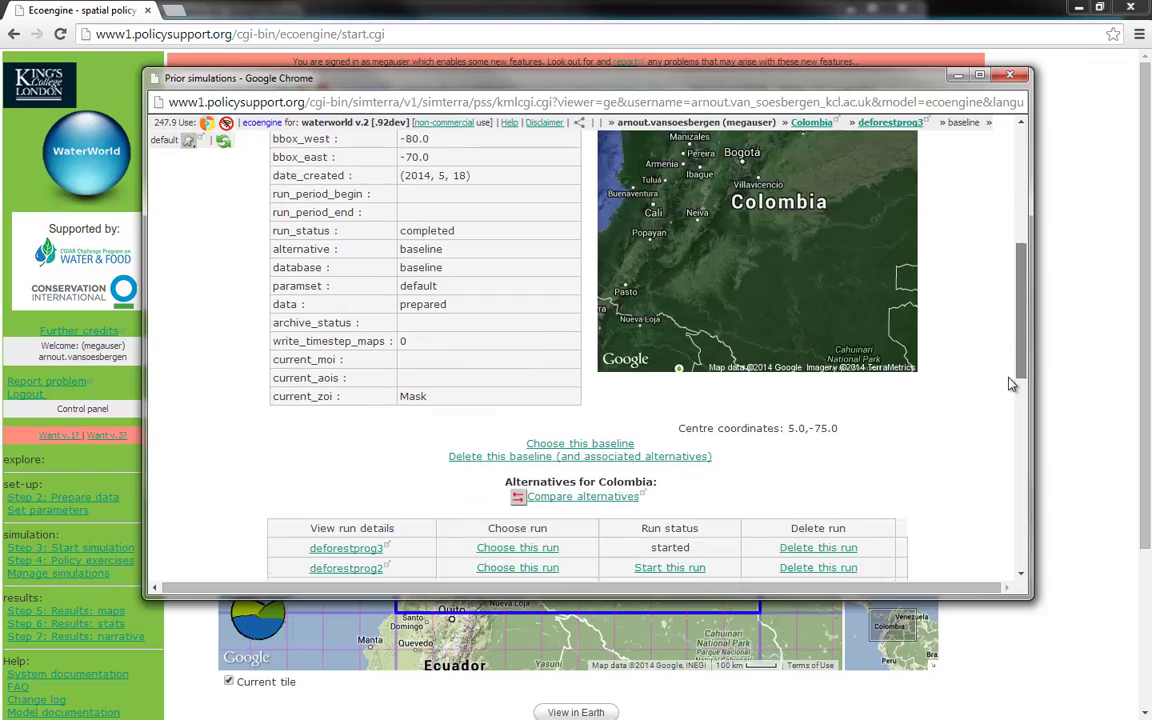
{"action": "scroll", "coordinate": [1010, 405], "scroll_direction": "down", "scroll_amount": 1}
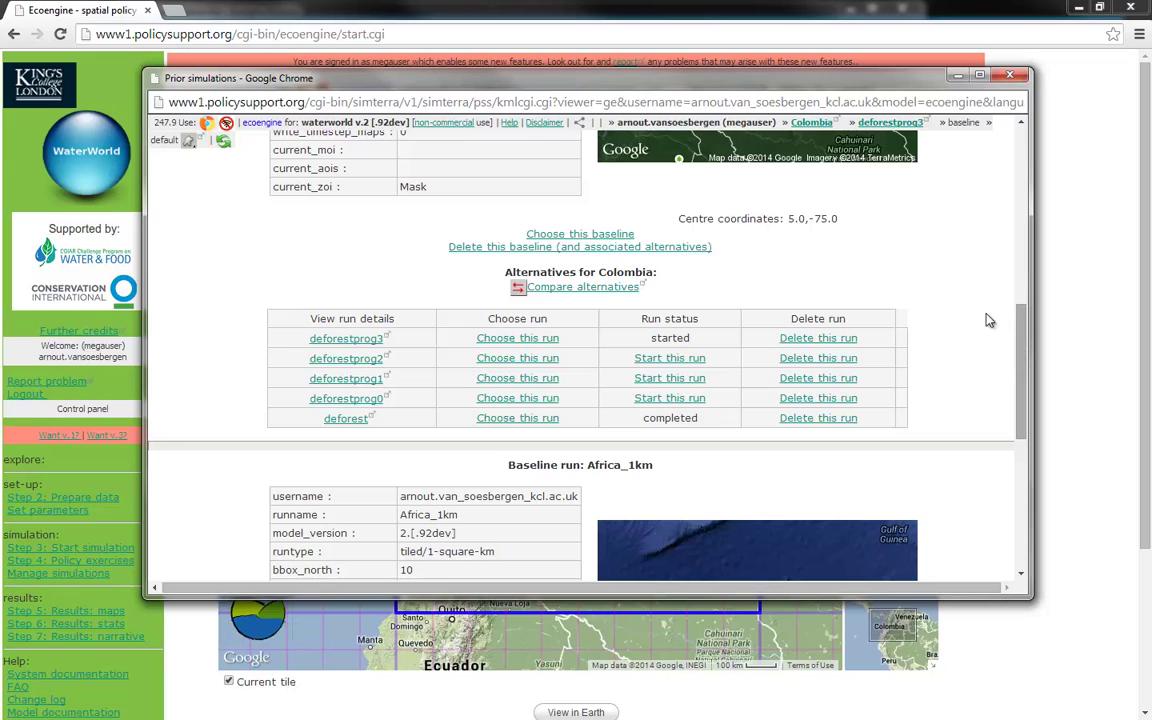
{"action": "left_click_drag", "start_coordinate": [783, 85], "coordinate": [773, 87]}
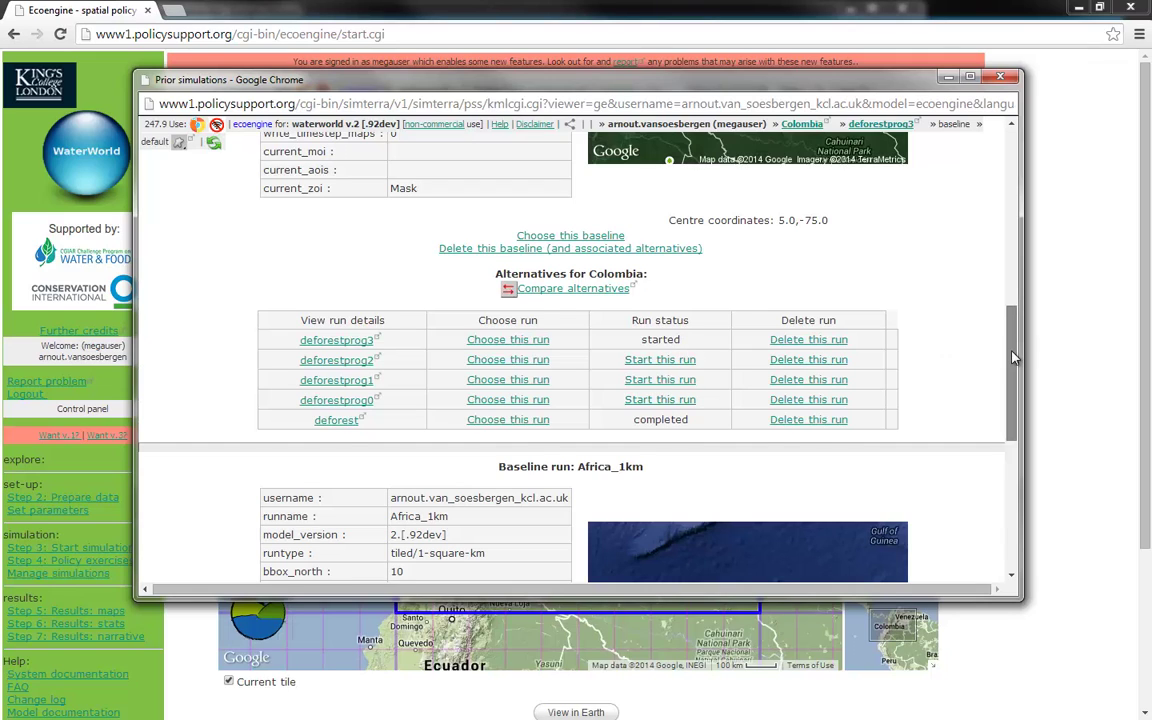
{"action": "scroll", "coordinate": [962, 404], "scroll_direction": "down", "scroll_amount": 1}
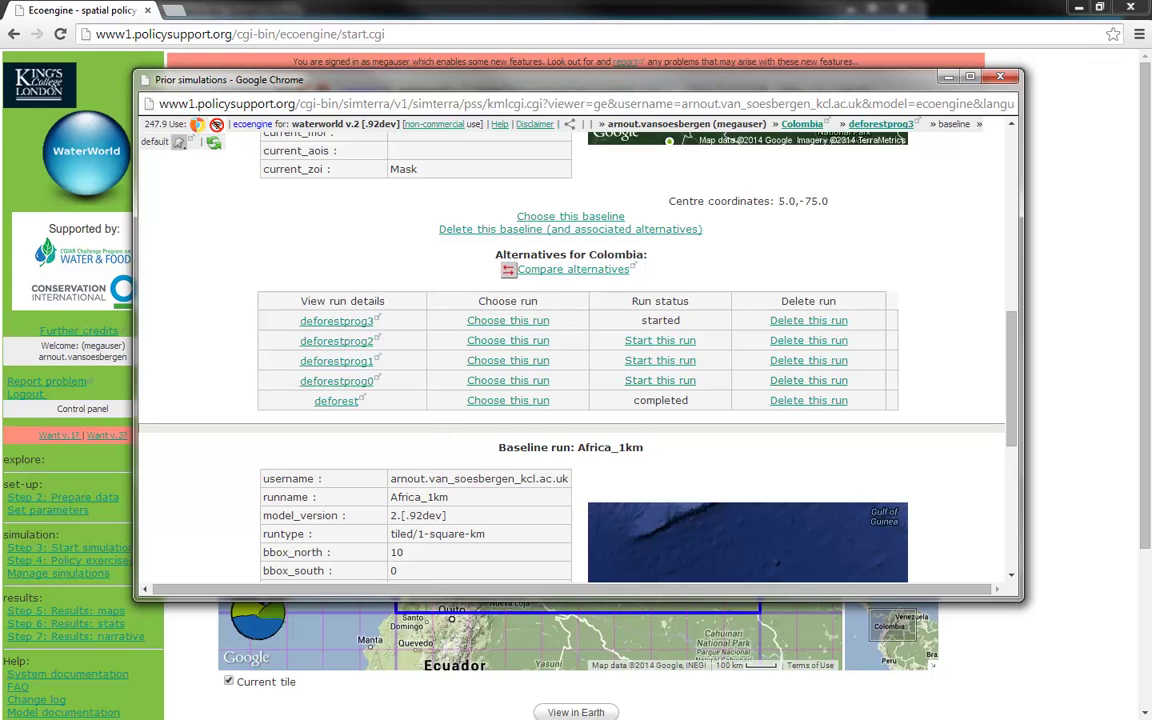
{"action": "left_click", "coordinate": [1000, 77]}
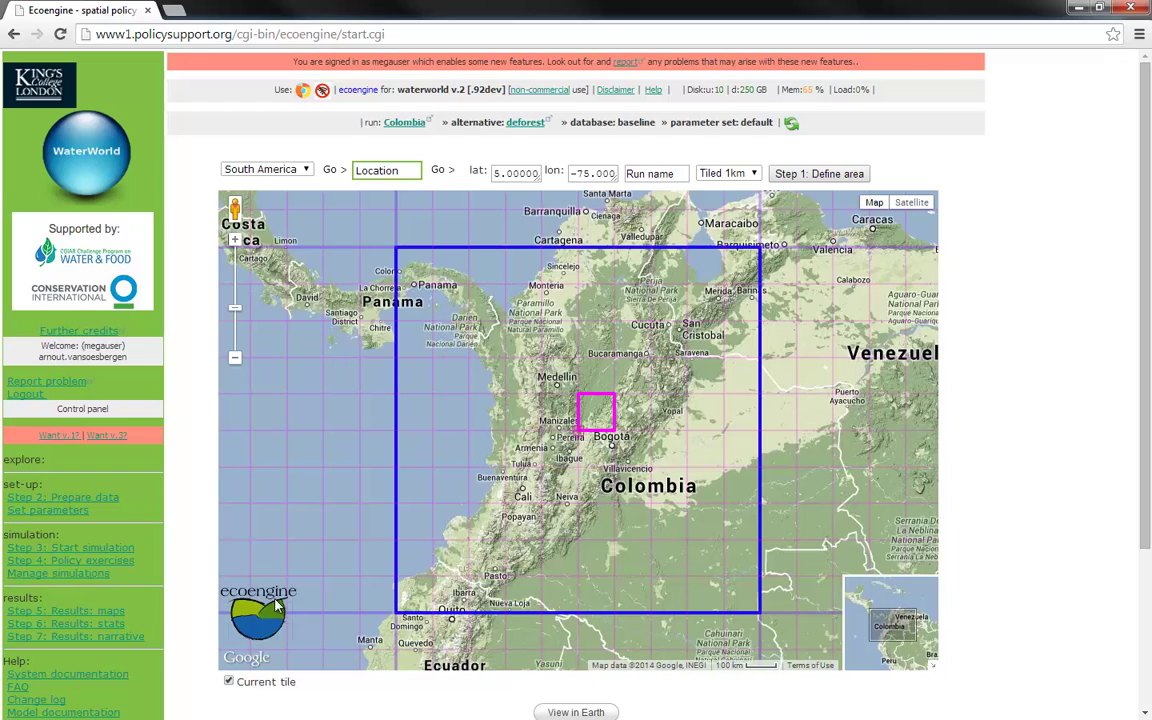
Step: List the own 10 degree tile simulations again and bring up the form for comparing Colombia's alternatives
{"action": "left_click", "coordinate": [60, 573]}
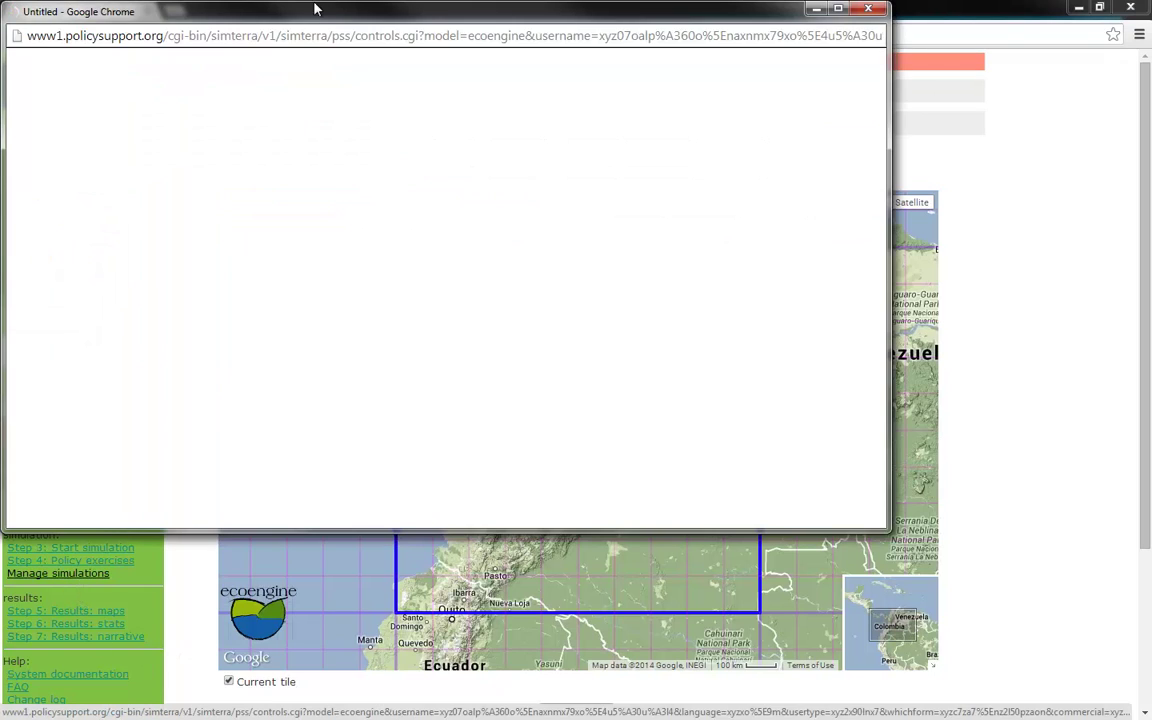
{"action": "left_click_drag", "start_coordinate": [392, 20], "coordinate": [402, 18]}
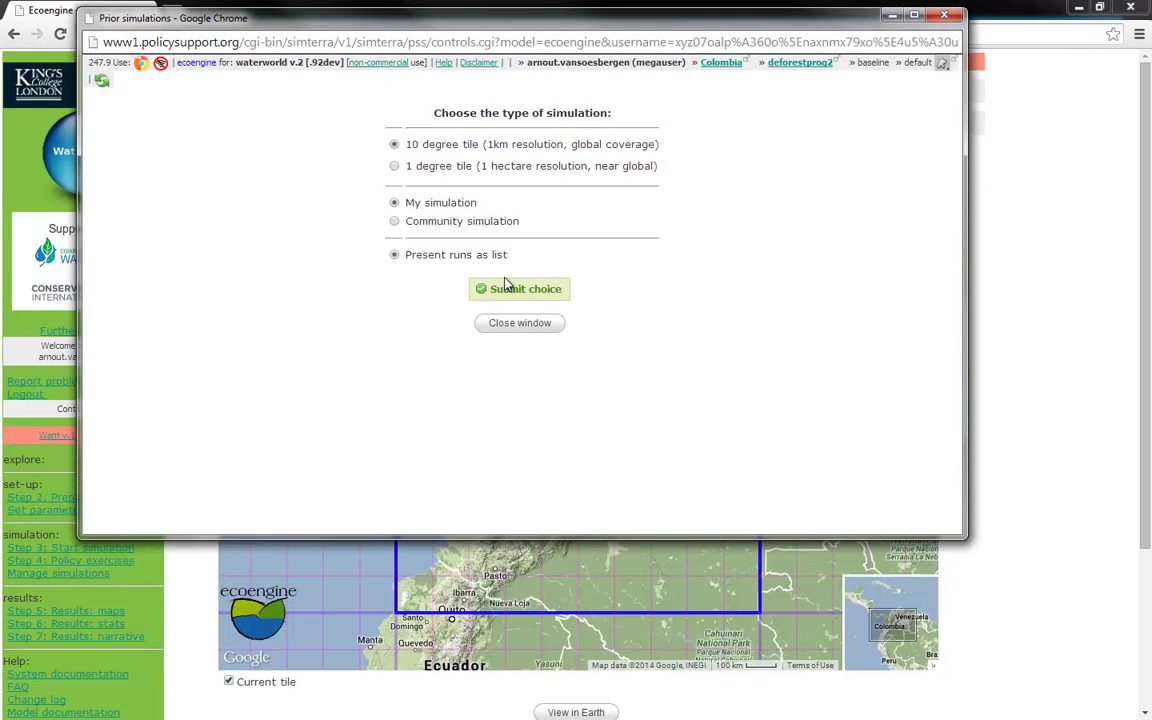
{"action": "left_click", "coordinate": [509, 290]}
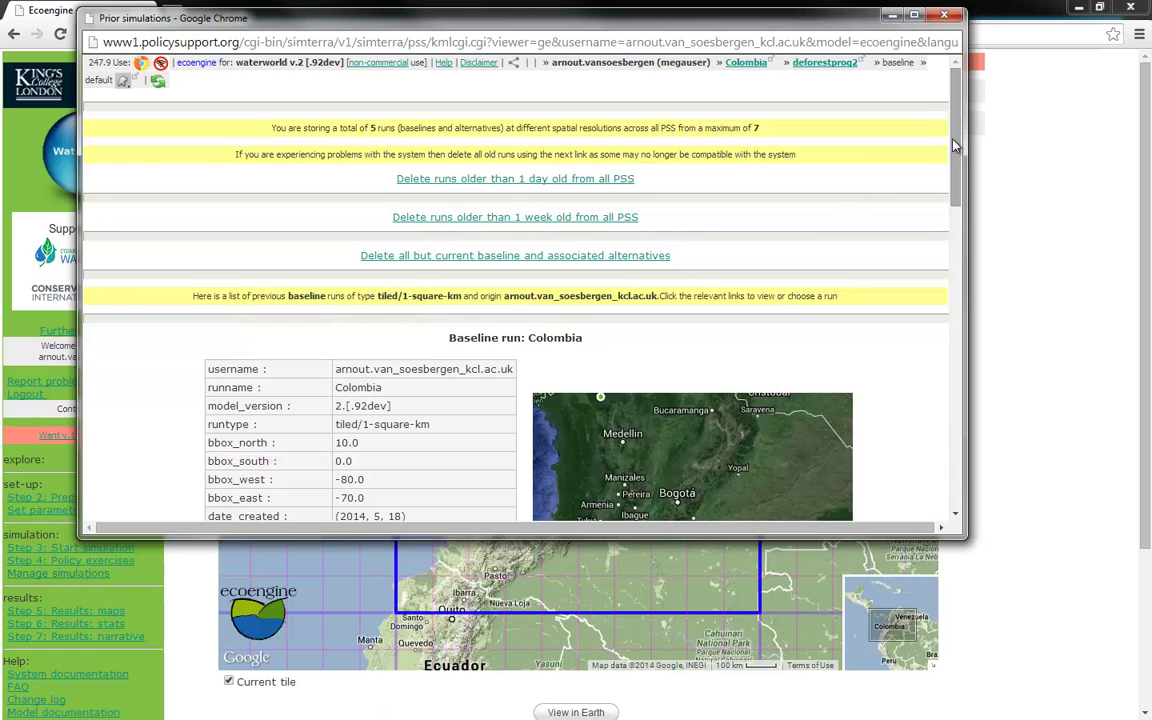
{"action": "scroll", "coordinate": [930, 210], "scroll_direction": "down", "scroll_amount": 3}
{"action": "scroll", "coordinate": [938, 231], "scroll_direction": "down", "scroll_amount": 3}
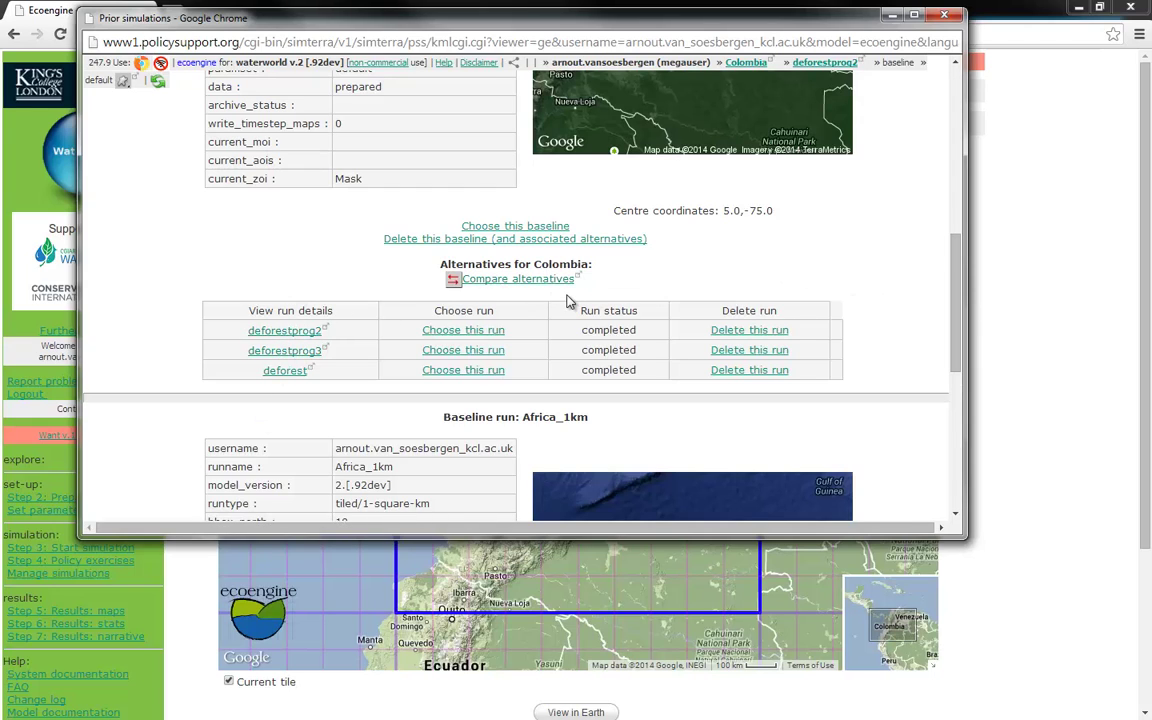
{"action": "left_click", "coordinate": [510, 284]}
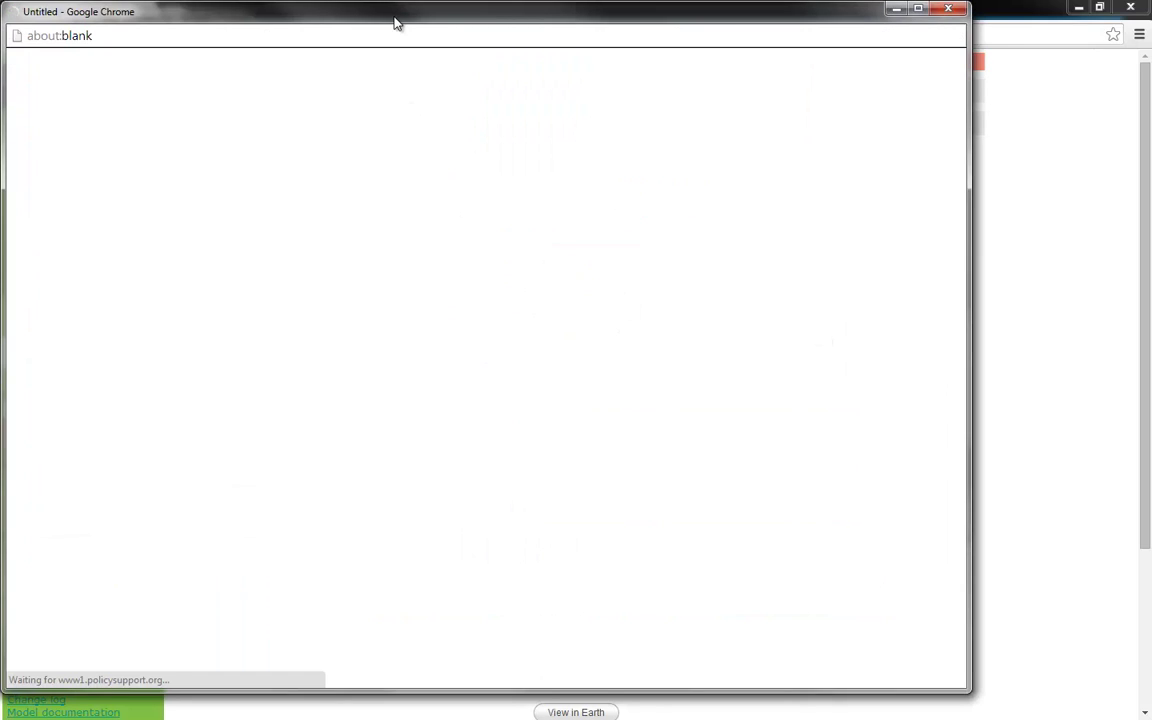
{"action": "left_click_drag", "start_coordinate": [395, 22], "coordinate": [419, 18]}
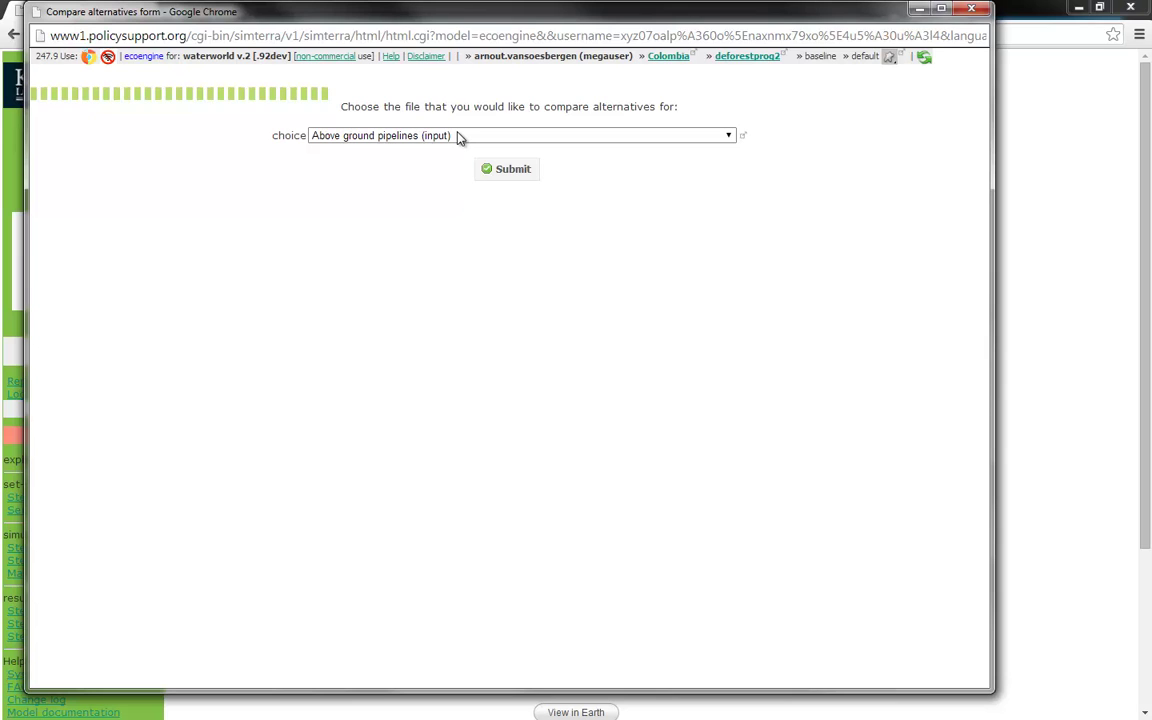
Step: Compare the alternatives for Cover of tree-covered ground (MODIS 2010), dismissing its preview map, and expand the tree cover maps and statistics
{"action": "left_click", "coordinate": [459, 138]}
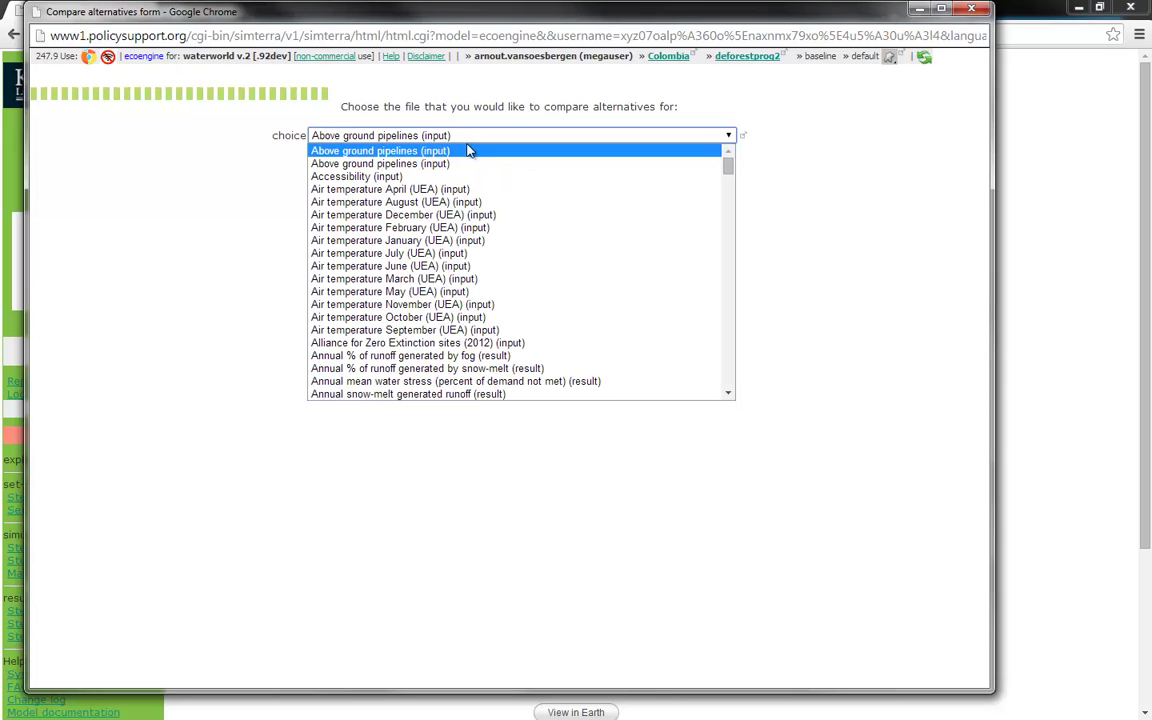
{"action": "scroll", "coordinate": [632, 250], "scroll_direction": "down", "scroll_amount": 5}
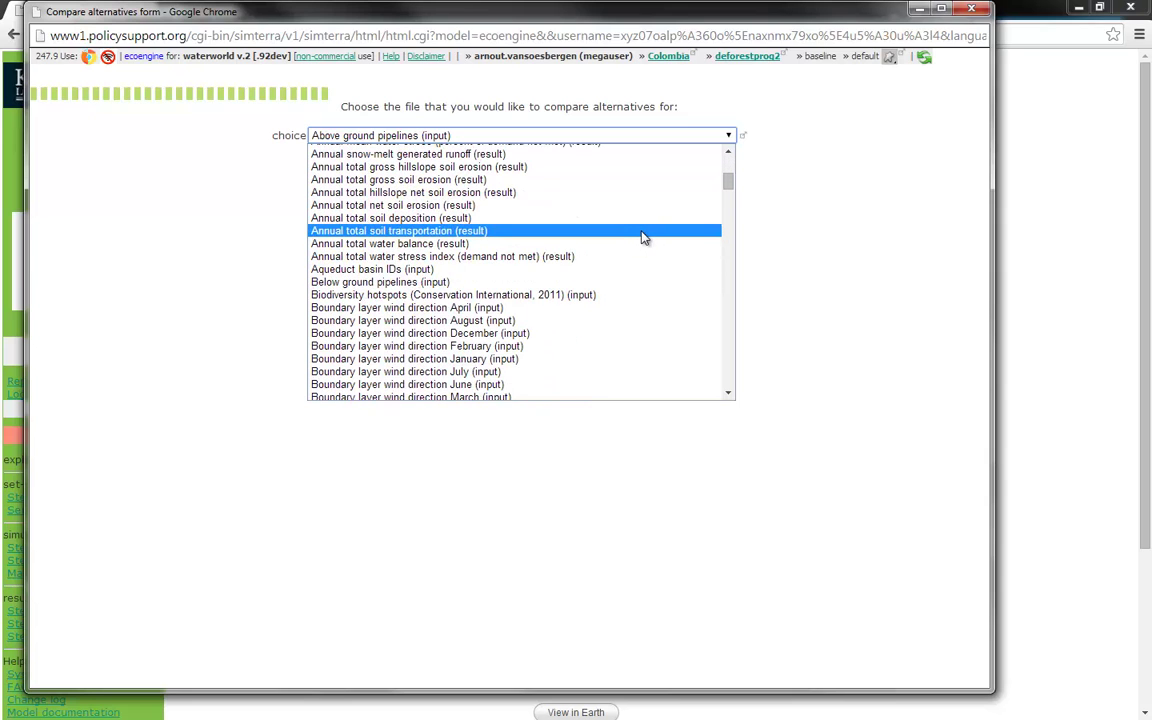
{"action": "scroll", "coordinate": [632, 262], "scroll_direction": "down", "scroll_amount": 3}
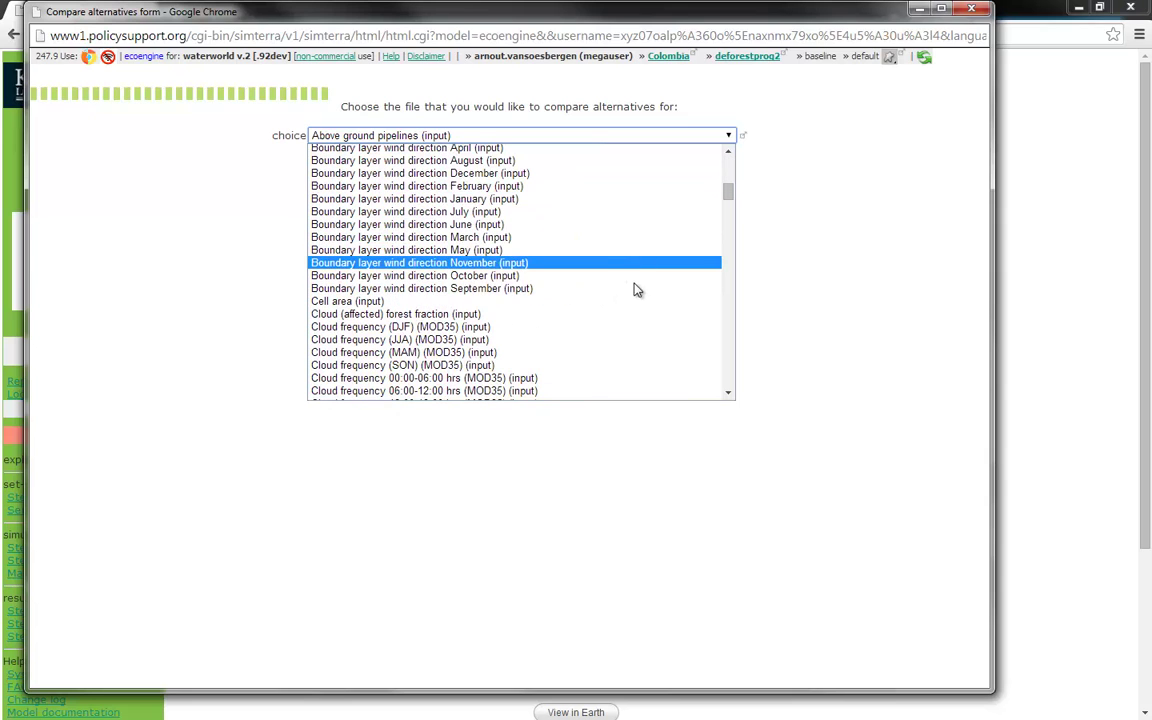
{"action": "scroll", "coordinate": [636, 288], "scroll_direction": "down", "scroll_amount": 3}
{"action": "scroll", "coordinate": [638, 285], "scroll_direction": "down", "scroll_amount": 10}
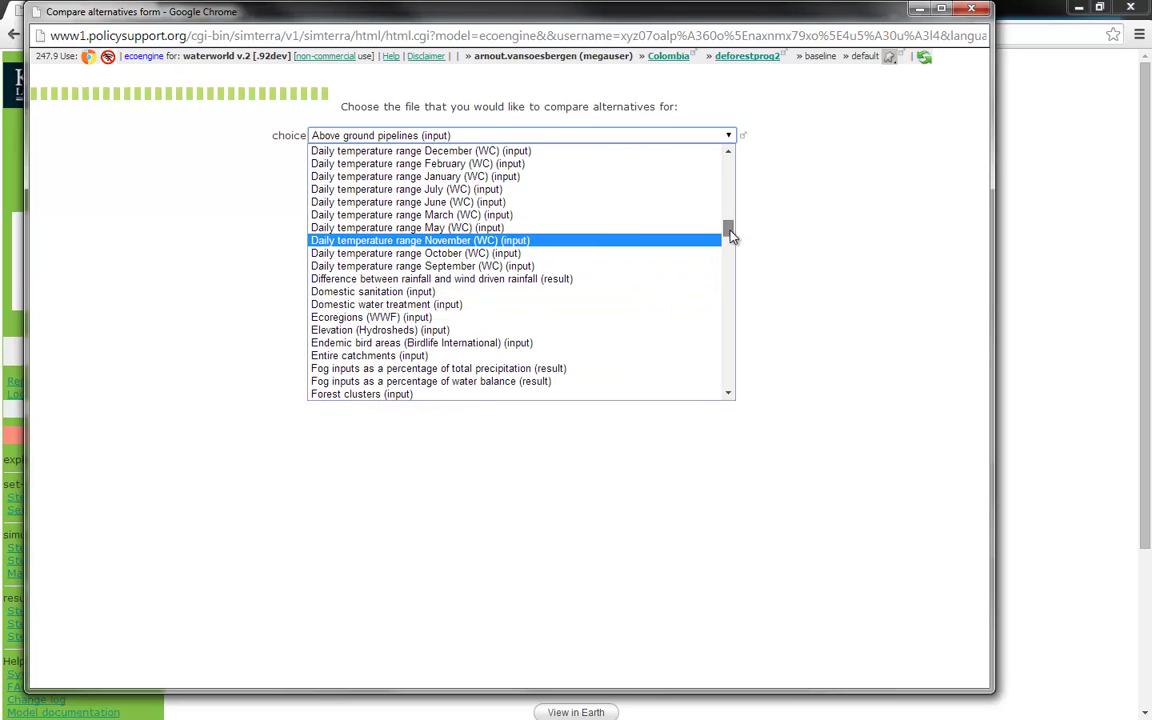
{"action": "scroll", "coordinate": [732, 235], "scroll_direction": "down", "scroll_amount": 3}
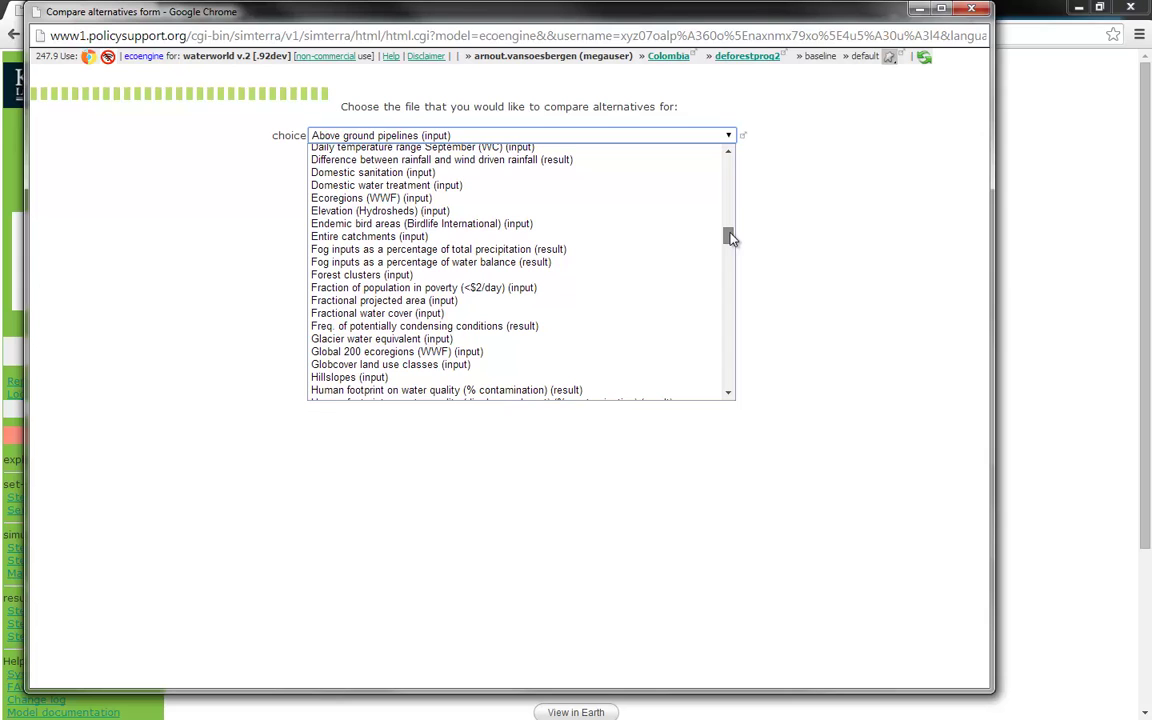
{"action": "scroll", "coordinate": [732, 237], "scroll_direction": "down", "scroll_amount": 3}
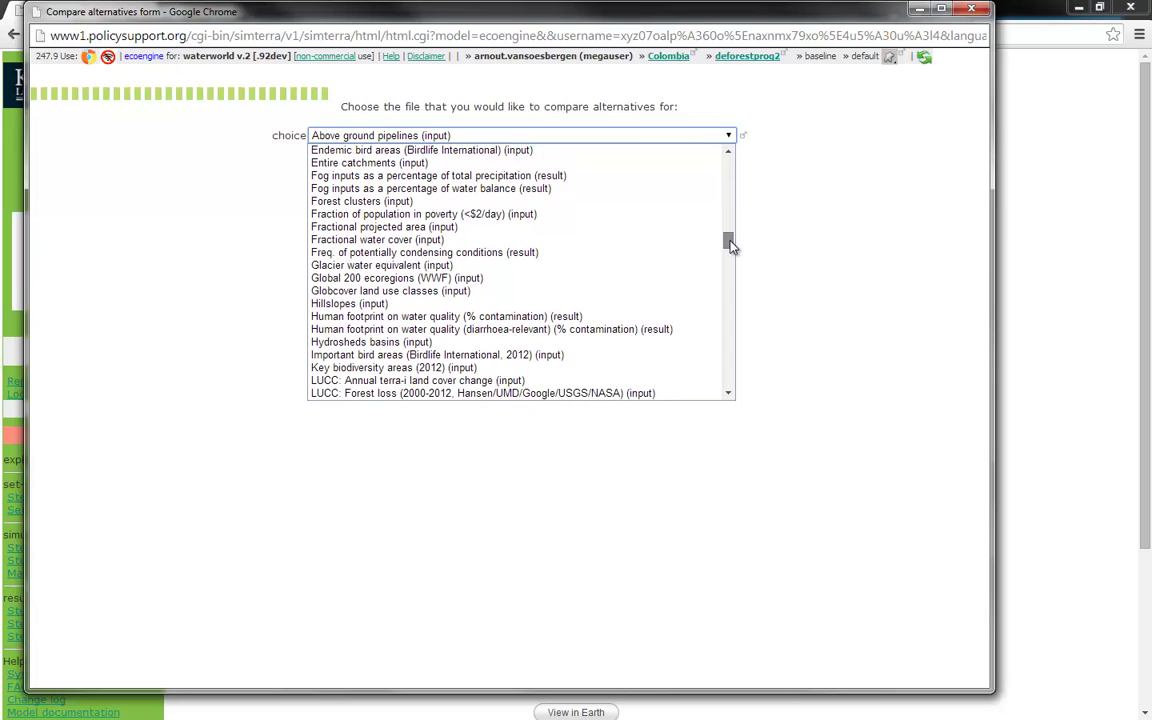
{"action": "scroll", "coordinate": [735, 182], "scroll_direction": "up", "scroll_amount": 8}
{"action": "scroll", "coordinate": [735, 182], "scroll_direction": "up", "scroll_amount": 20}
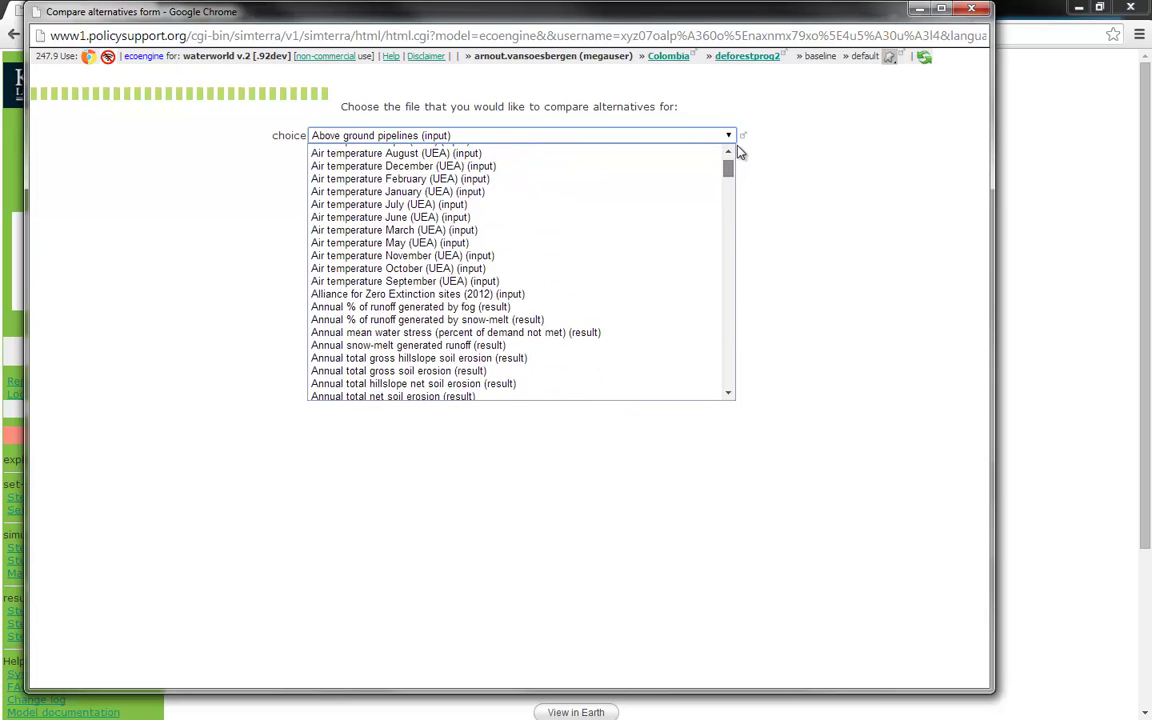
{"action": "scroll", "coordinate": [740, 166], "scroll_direction": "down", "scroll_amount": 5}
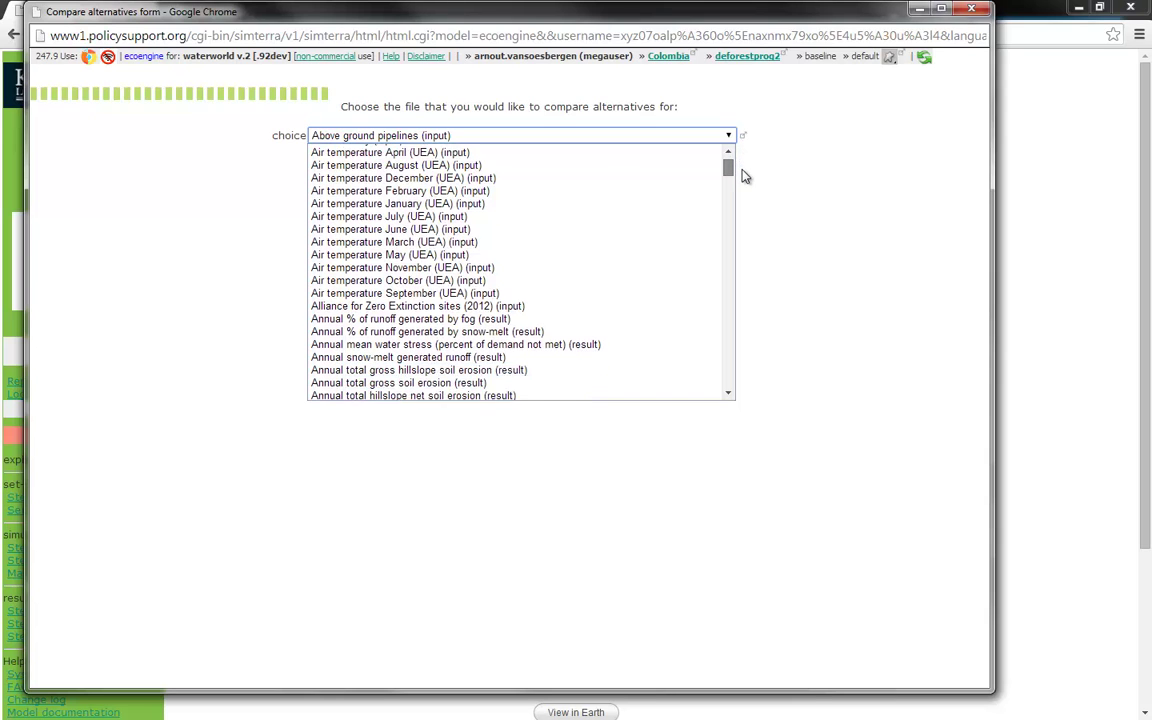
{"action": "scroll", "coordinate": [746, 183], "scroll_direction": "down", "scroll_amount": 7}
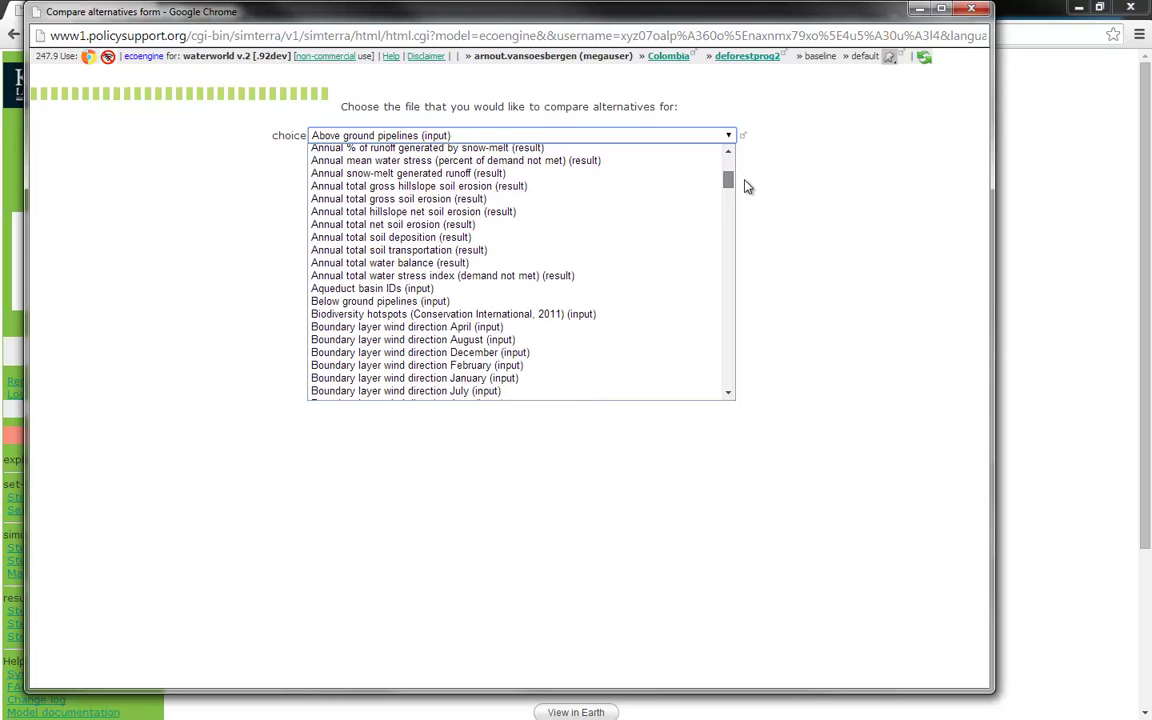
{"action": "scroll", "coordinate": [748, 202], "scroll_direction": "down", "scroll_amount": 8}
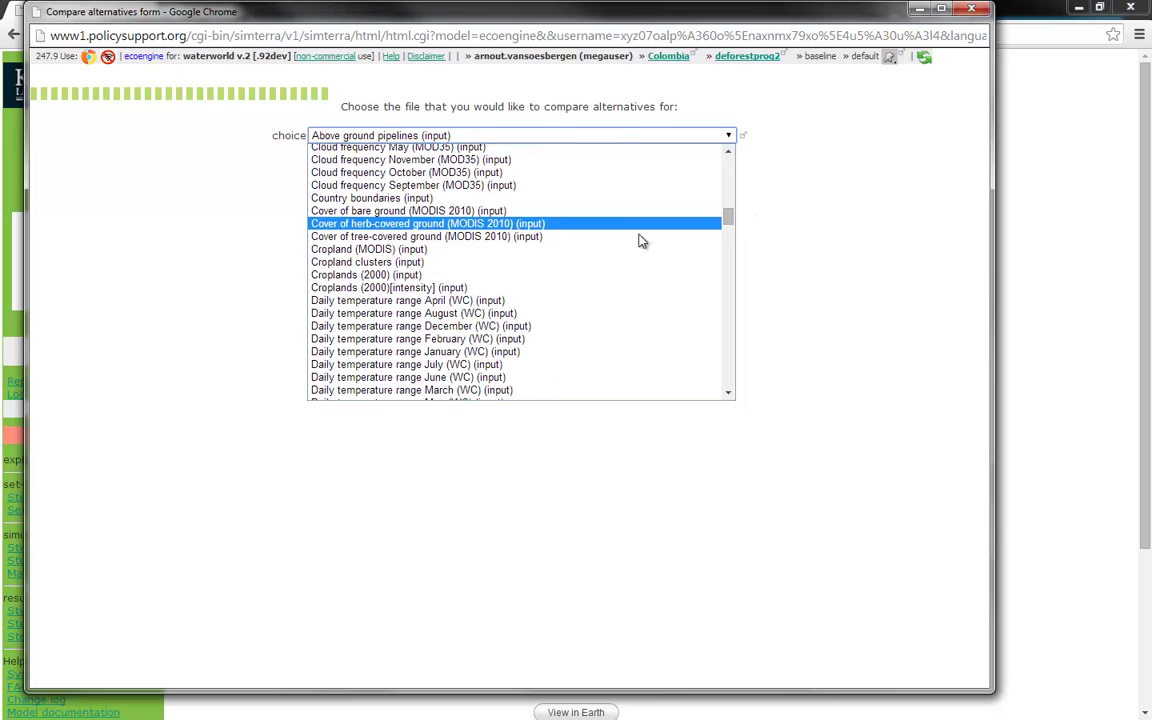
{"action": "left_click", "coordinate": [469, 236]}
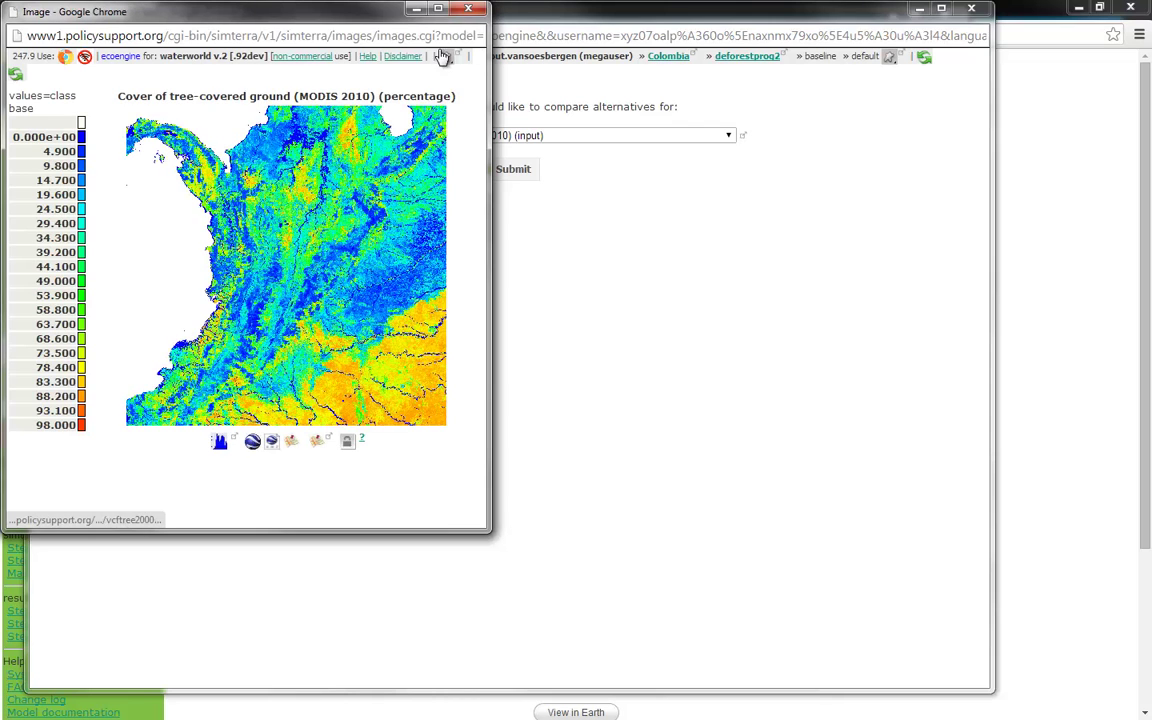
{"action": "left_click", "coordinate": [469, 10]}
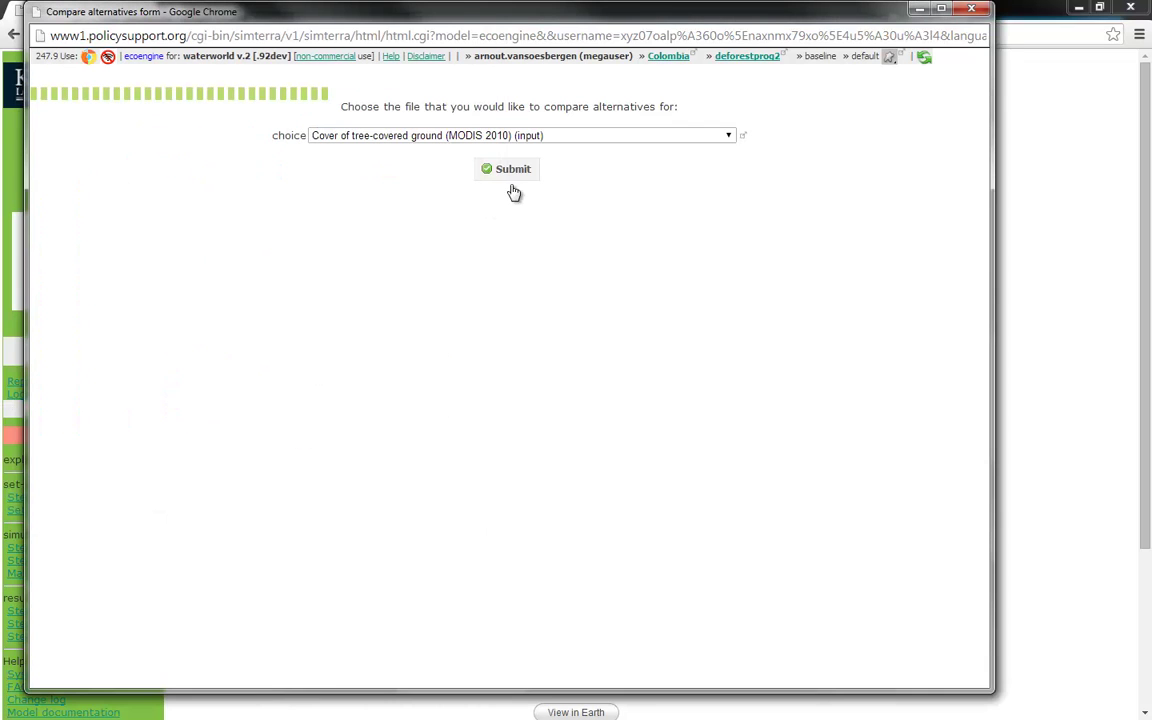
{"action": "left_click", "coordinate": [504, 170]}
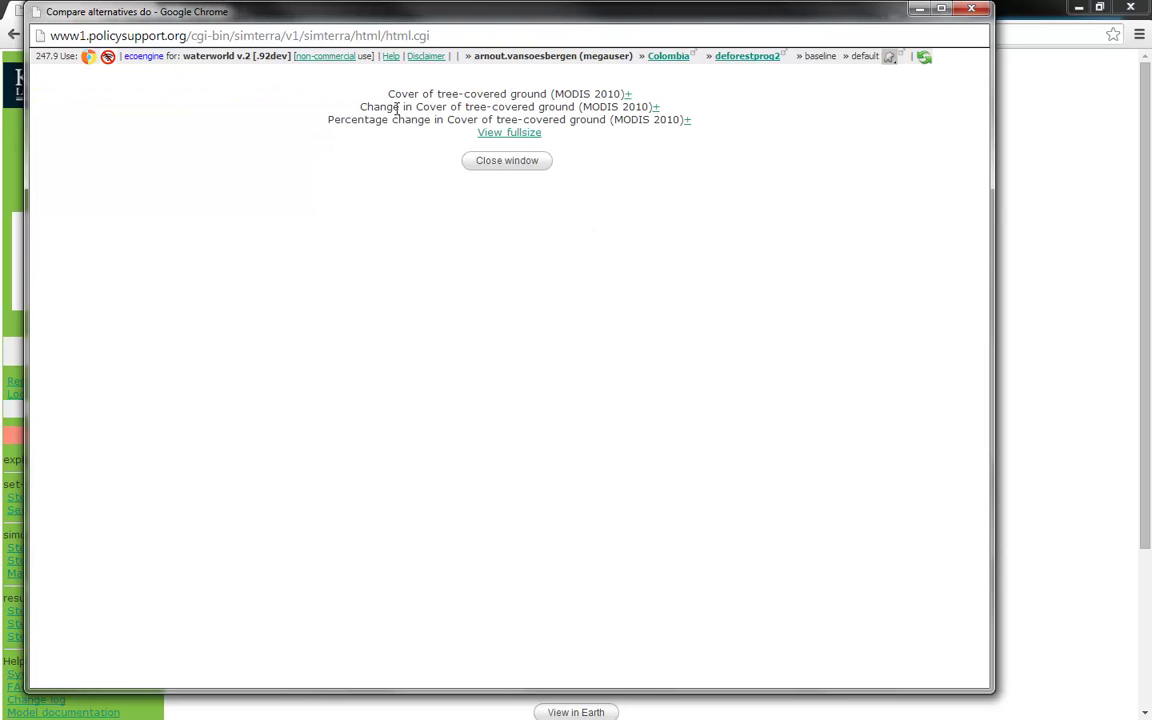
{"action": "left_click", "coordinate": [628, 95]}
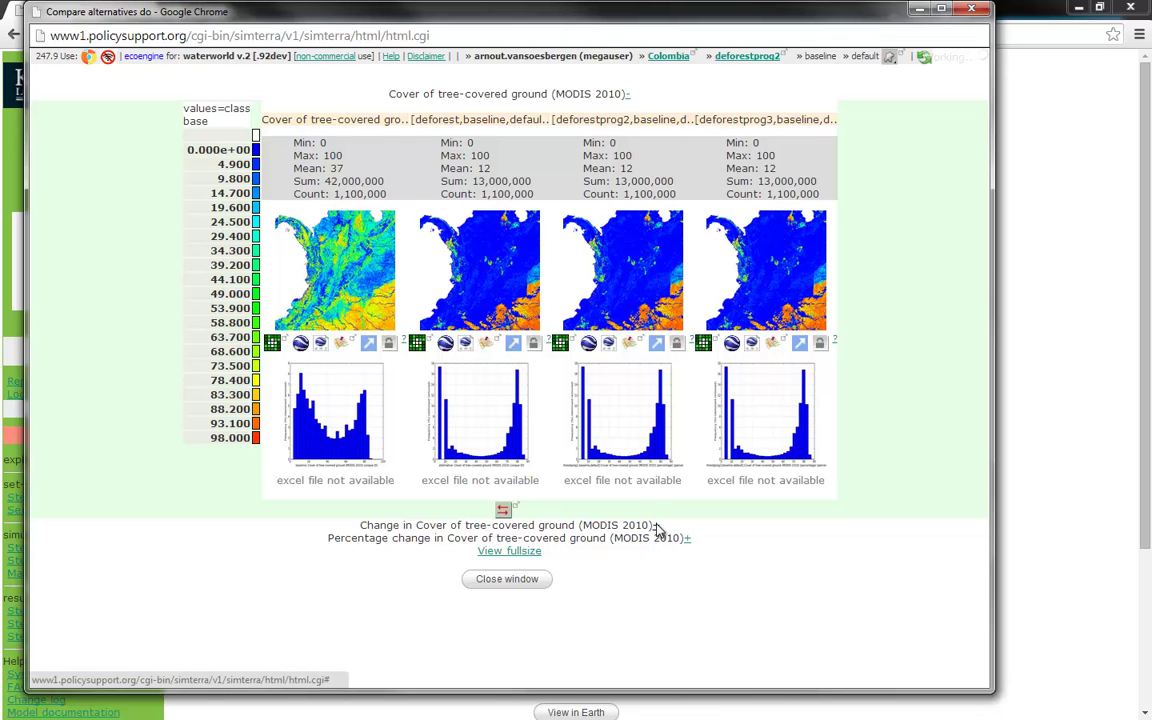
Step: Expand the change and percentage change in Cover of tree-covered ground and examine the maps, statistics and histograms of the three deforestation alternatives
{"action": "left_click", "coordinate": [656, 525]}
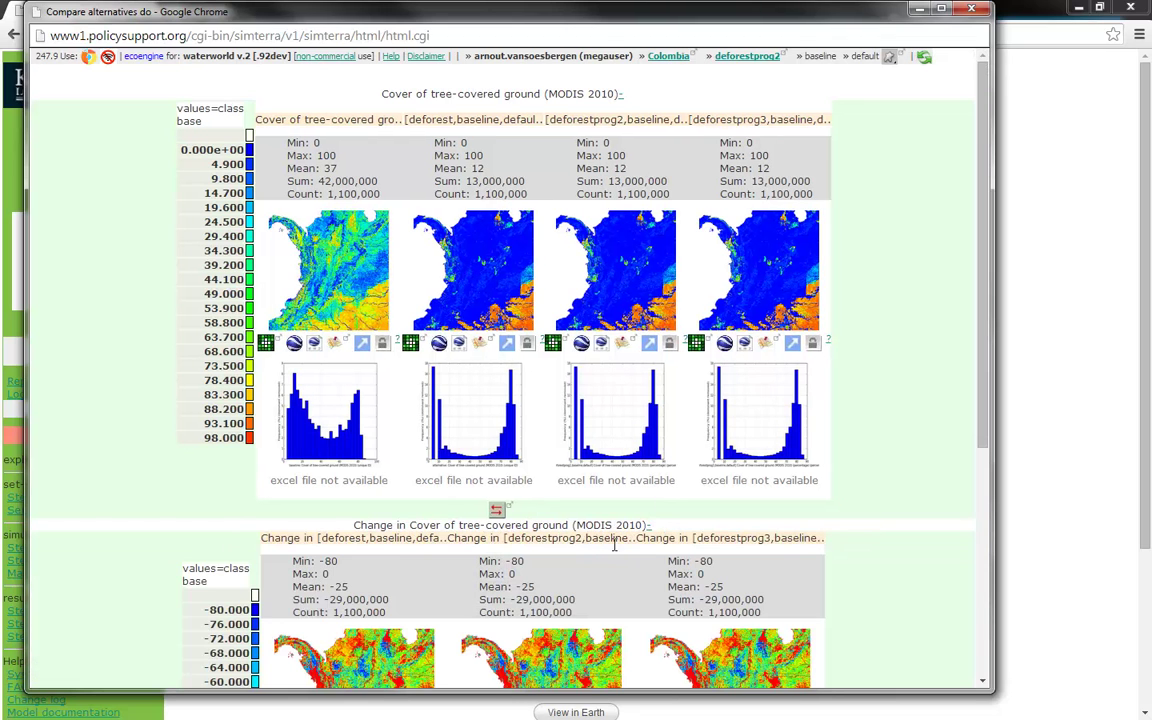
{"action": "scroll", "coordinate": [761, 445], "scroll_direction": "down", "scroll_amount": 4}
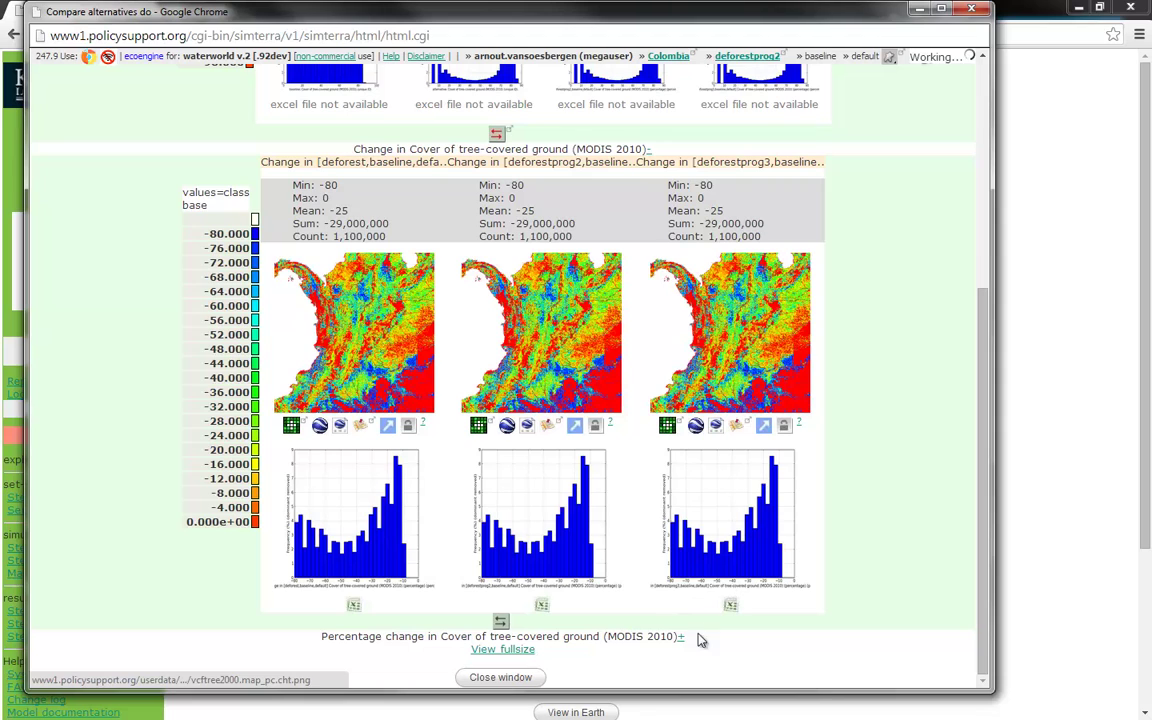
{"action": "left_click", "coordinate": [681, 637]}
{"action": "scroll", "coordinate": [695, 553], "scroll_direction": "down", "scroll_amount": 2}
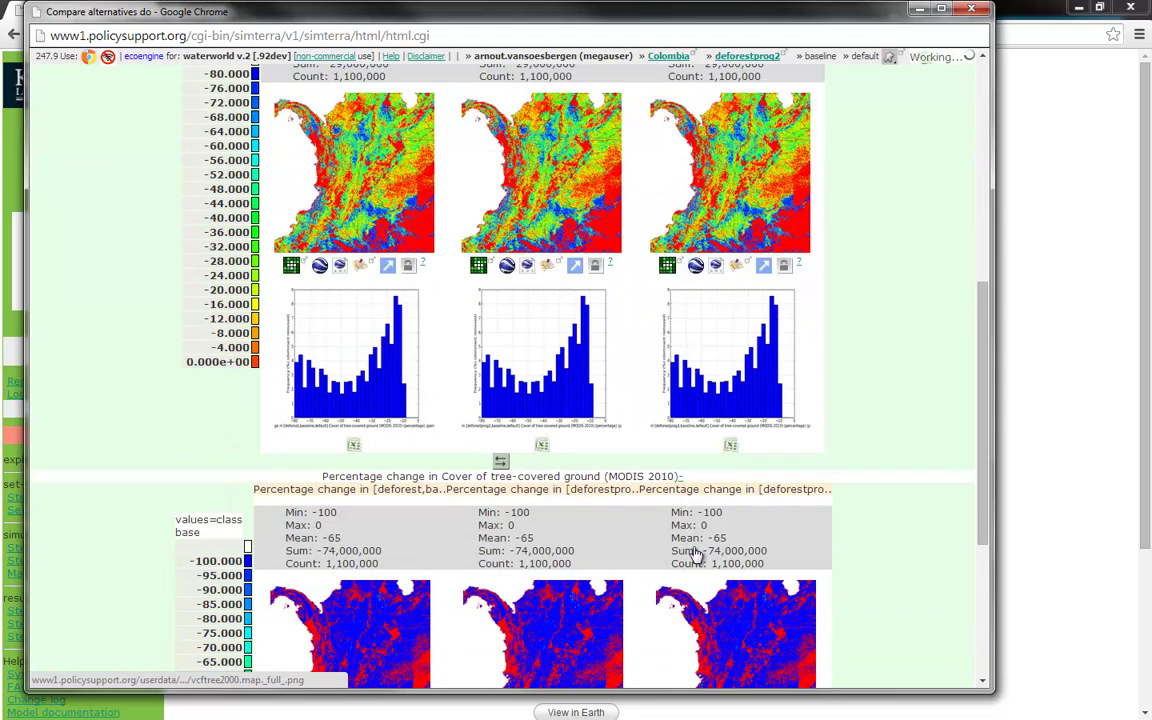
{"action": "scroll", "coordinate": [695, 553], "scroll_direction": "down", "scroll_amount": 3}
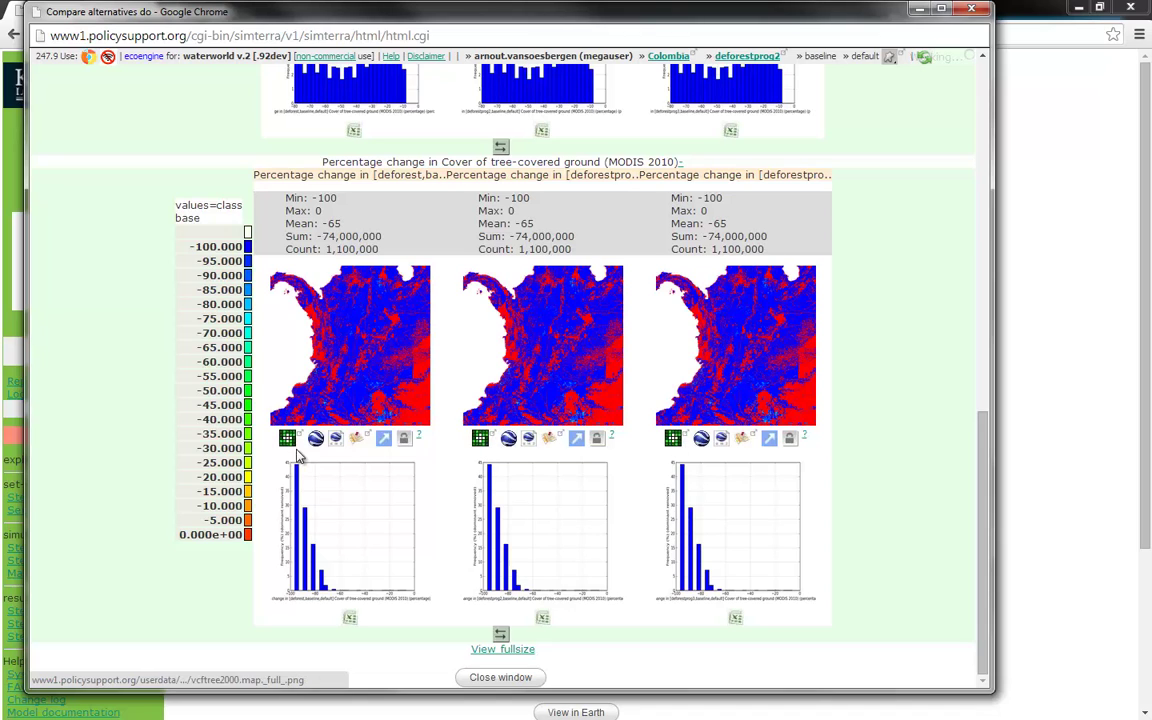
{"action": "left_click", "coordinate": [673, 440]}
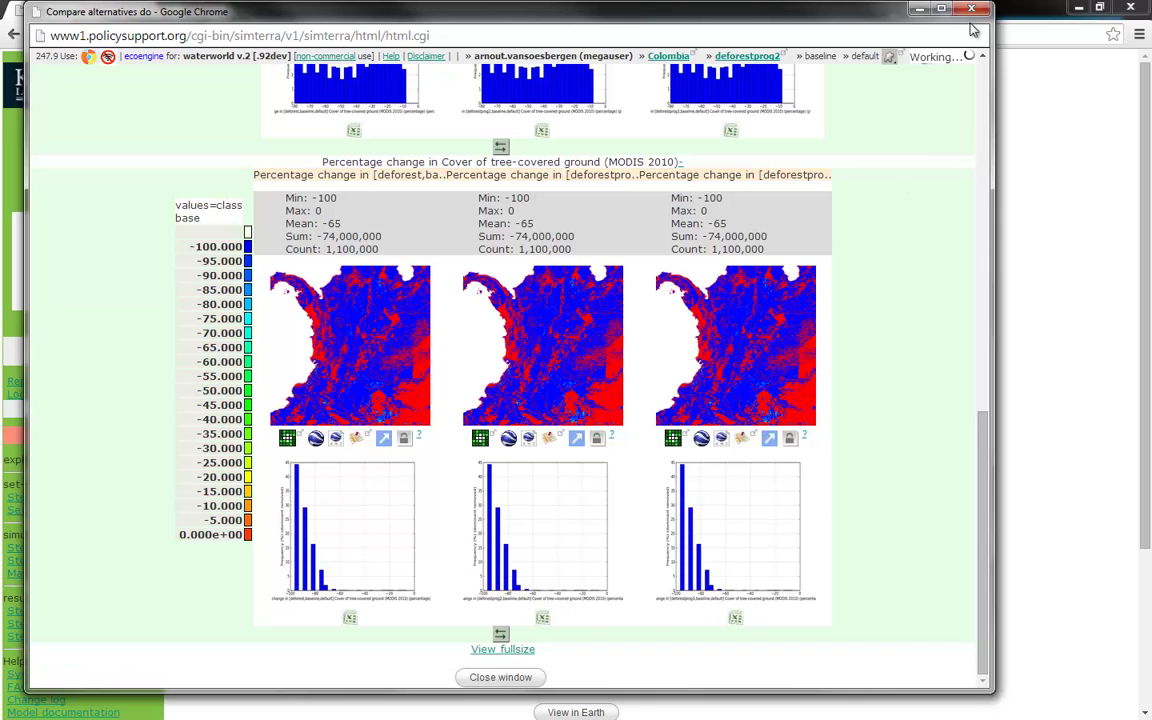
Step: Return to the comparison form and compare the alternatives for Annual total water balance, dismissing its preview map
{"action": "right_click", "coordinate": [915, 98]}
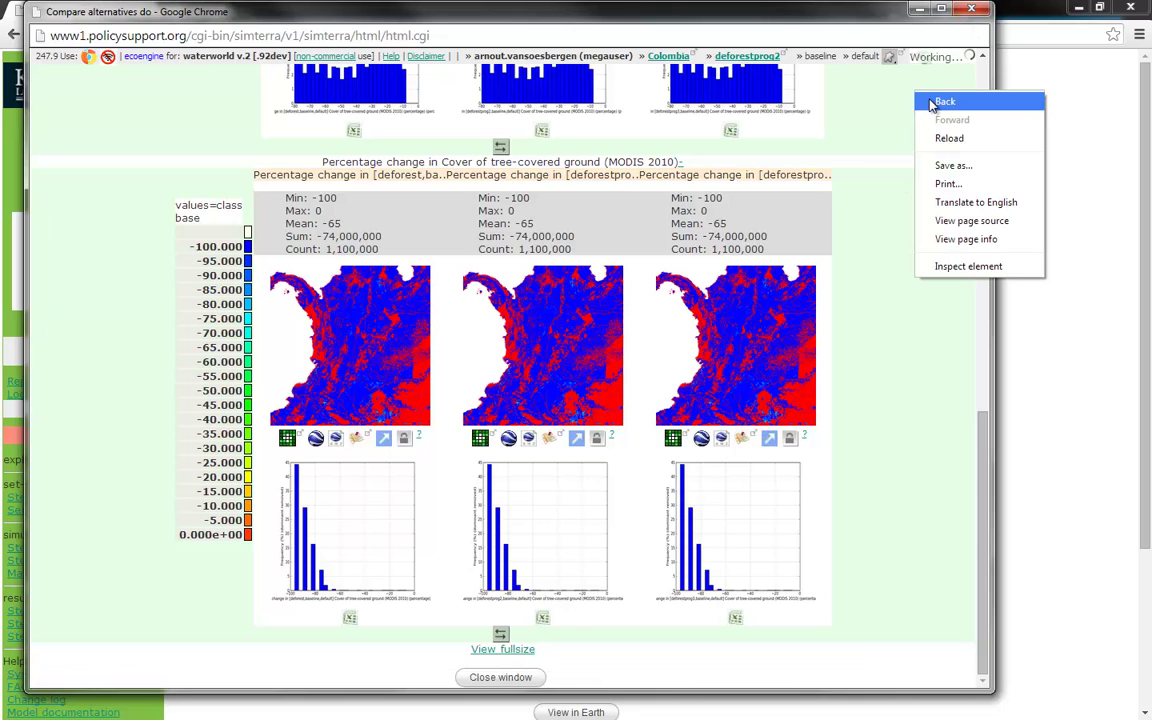
{"action": "left_click", "coordinate": [935, 103]}
{"action": "left_click", "coordinate": [662, 137]}
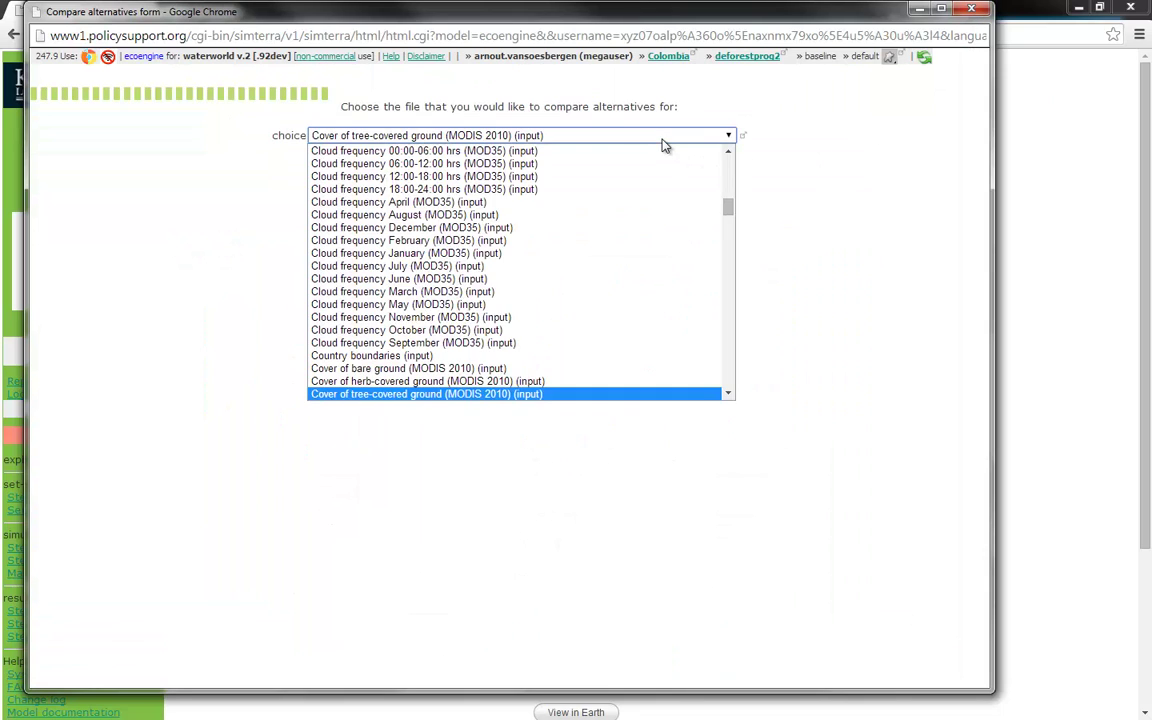
{"action": "left_click_drag", "start_coordinate": [730, 213], "coordinate": [733, 162]}
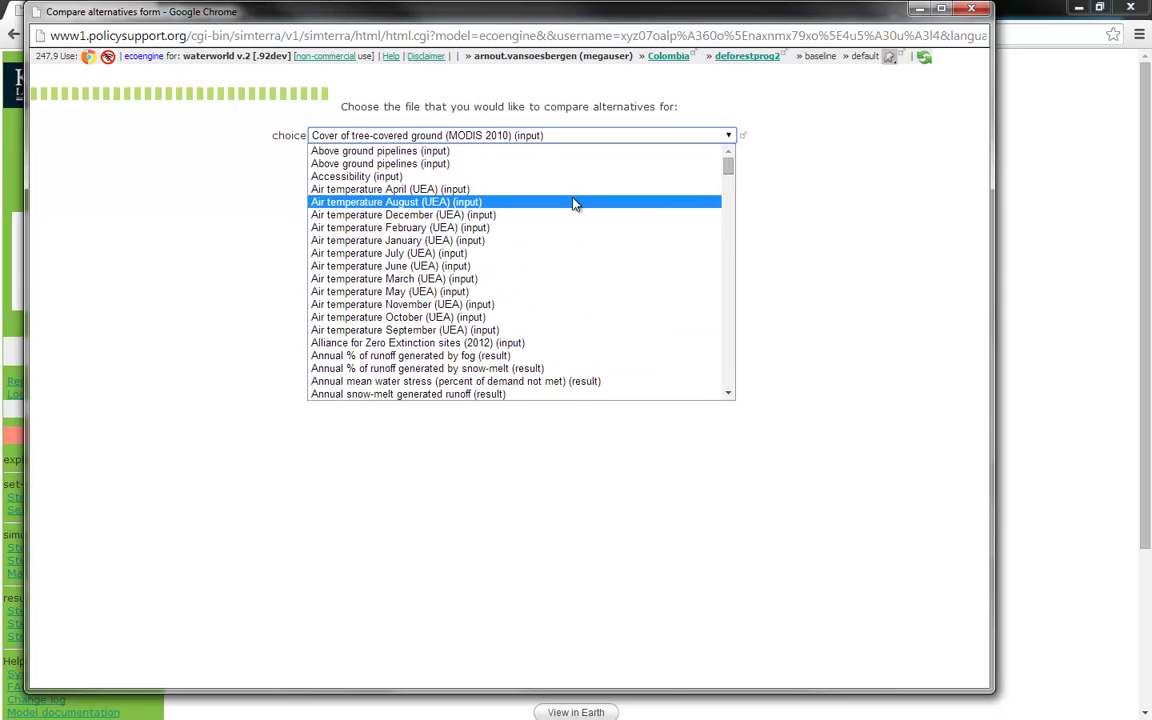
{"action": "scroll", "coordinate": [570, 215], "scroll_direction": "down", "scroll_amount": 4}
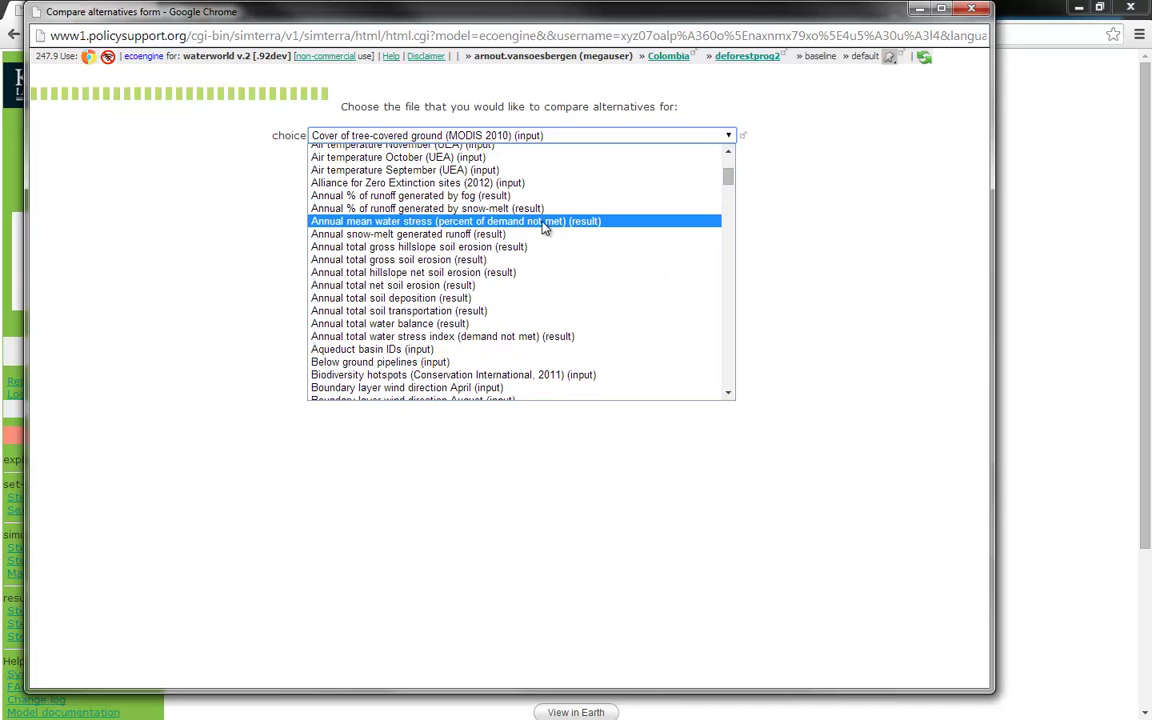
{"action": "left_click", "coordinate": [440, 325]}
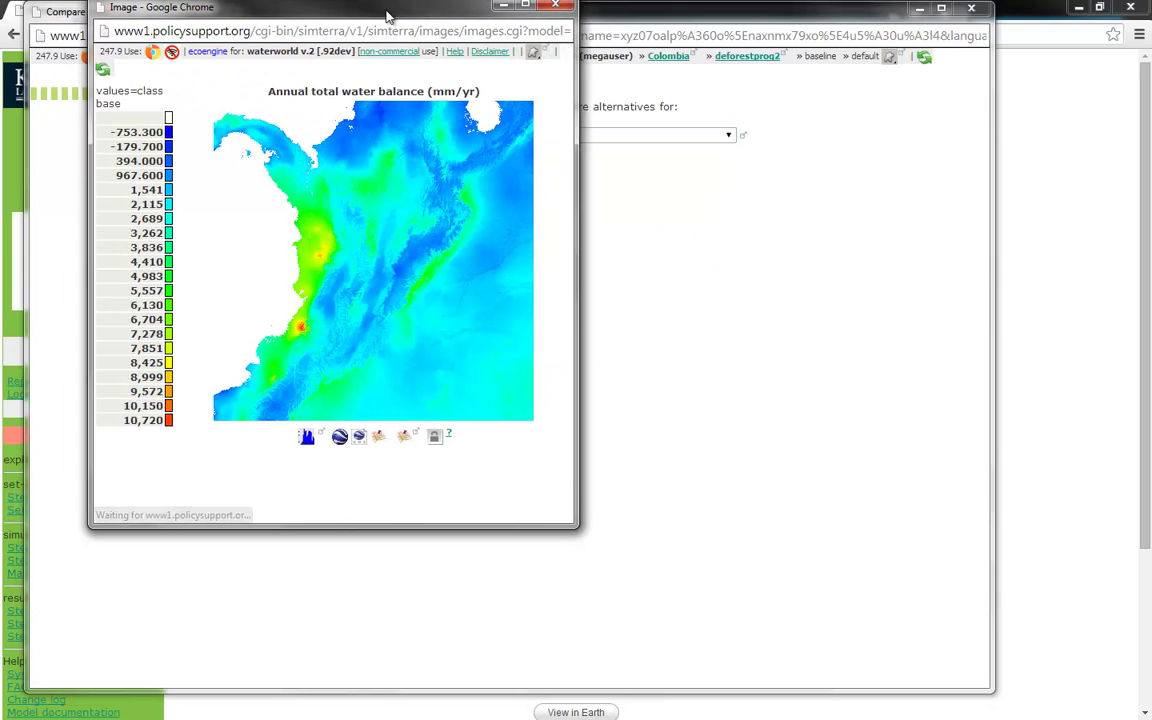
{"action": "left_click_drag", "start_coordinate": [389, 16], "coordinate": [390, 22]}
{"action": "left_click", "coordinate": [556, 10]}
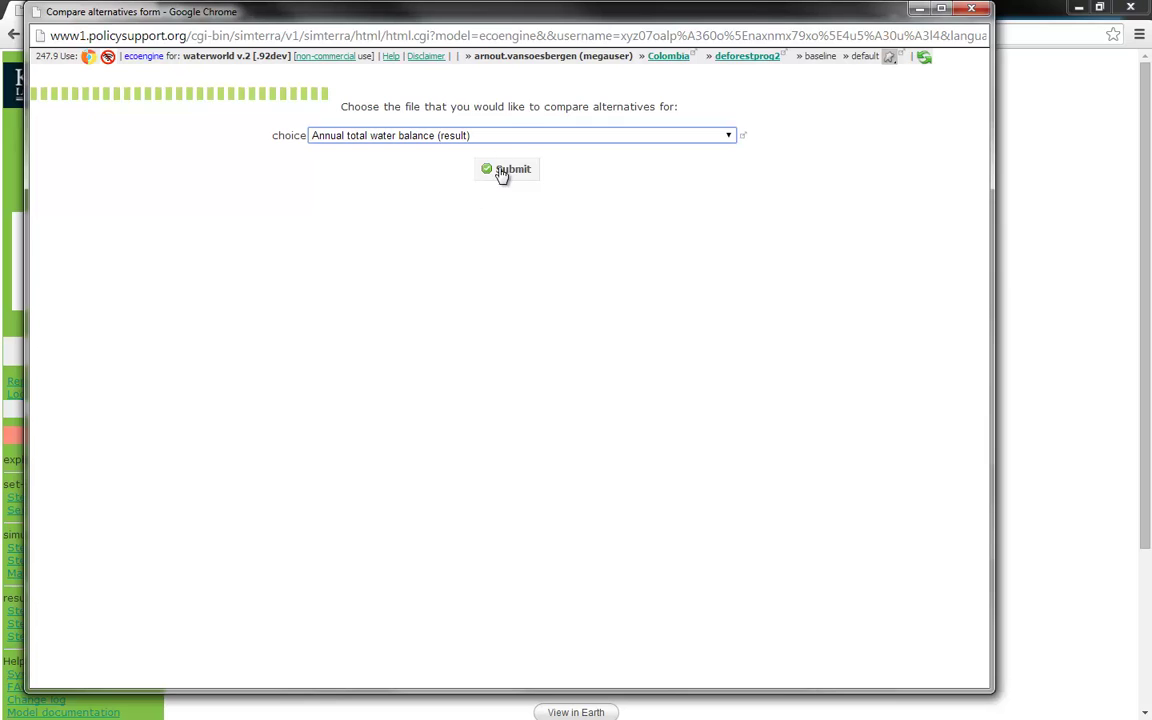
{"action": "left_click", "coordinate": [503, 172]}
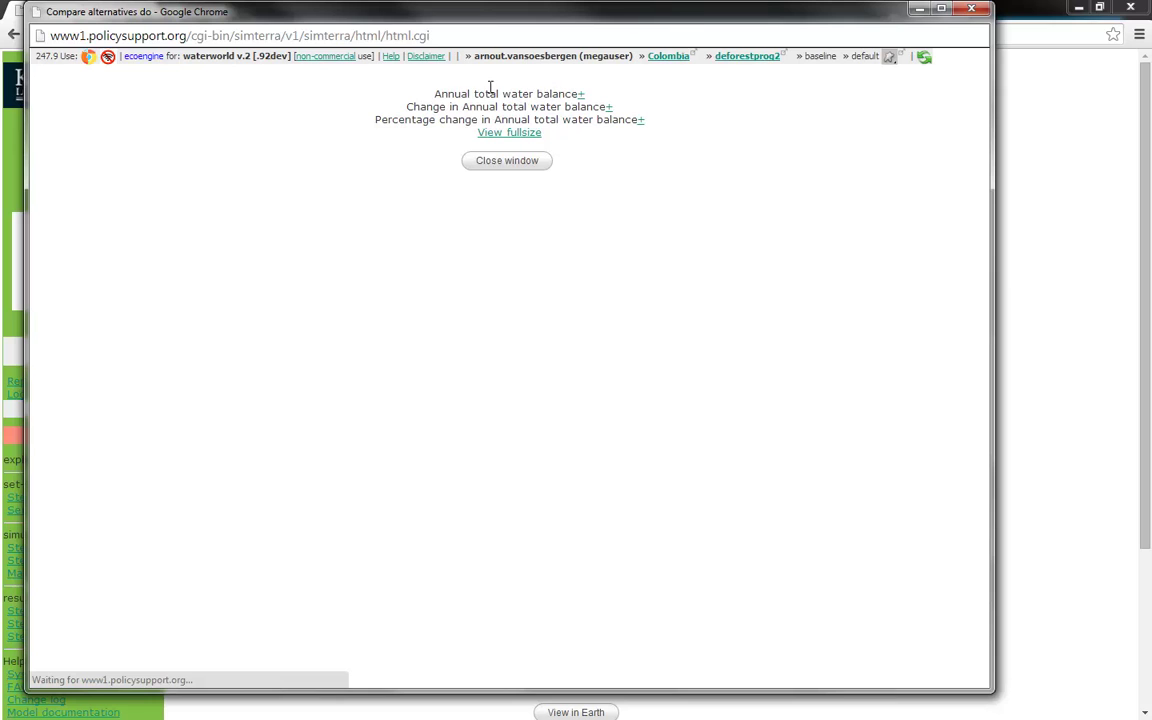
Step: Expand and review the Annual total water balance maps, their change and percentage change across the alternatives, and close the comparison and prior simulations windows
{"action": "left_click", "coordinate": [580, 95]}
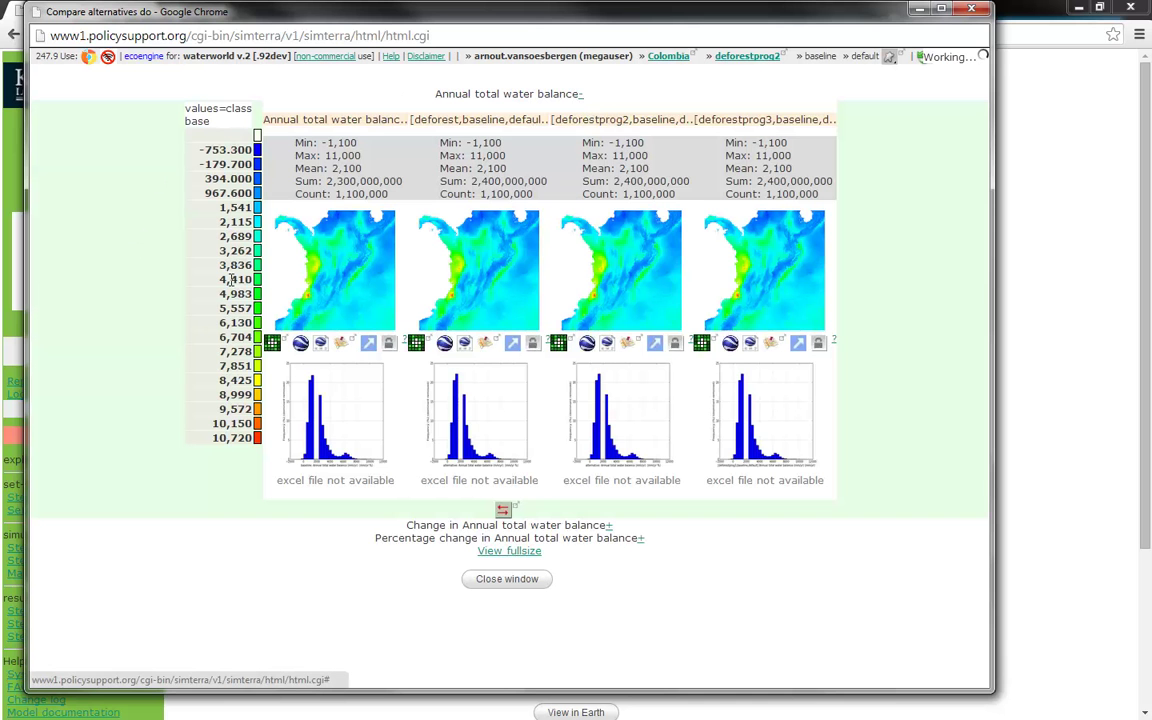
{"action": "left_click", "coordinate": [610, 525]}
{"action": "scroll", "coordinate": [630, 480], "scroll_direction": "down", "scroll_amount": 3}
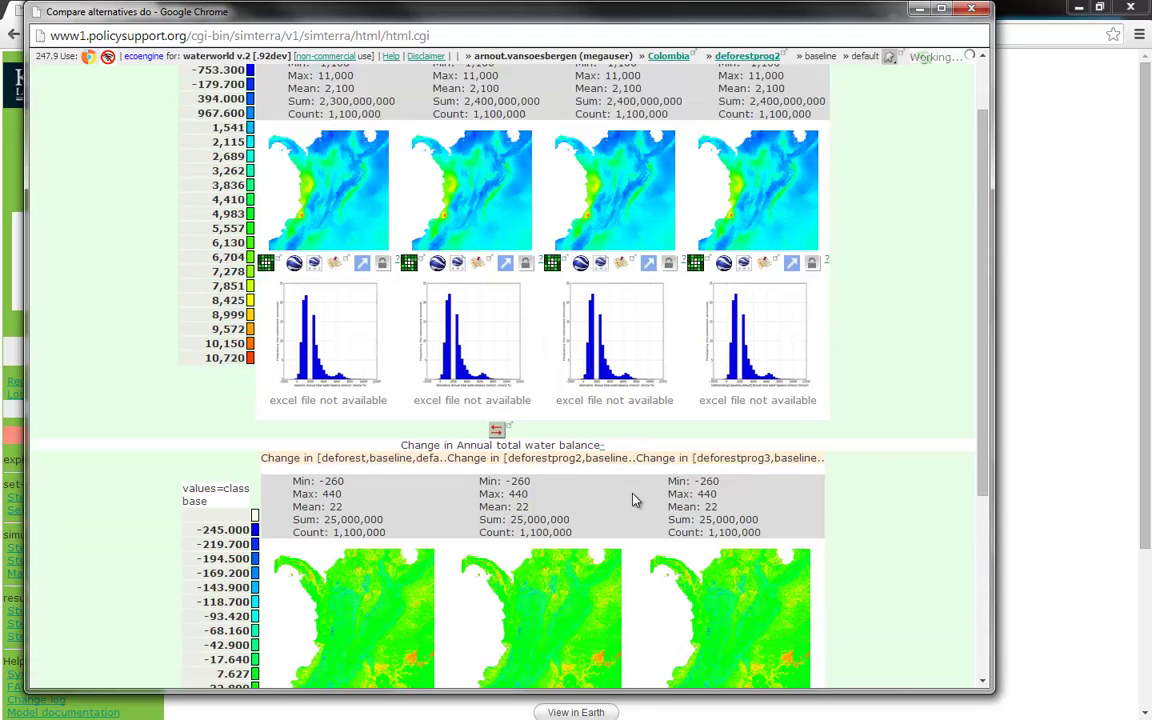
{"action": "scroll", "coordinate": [636, 490], "scroll_direction": "down", "scroll_amount": 2}
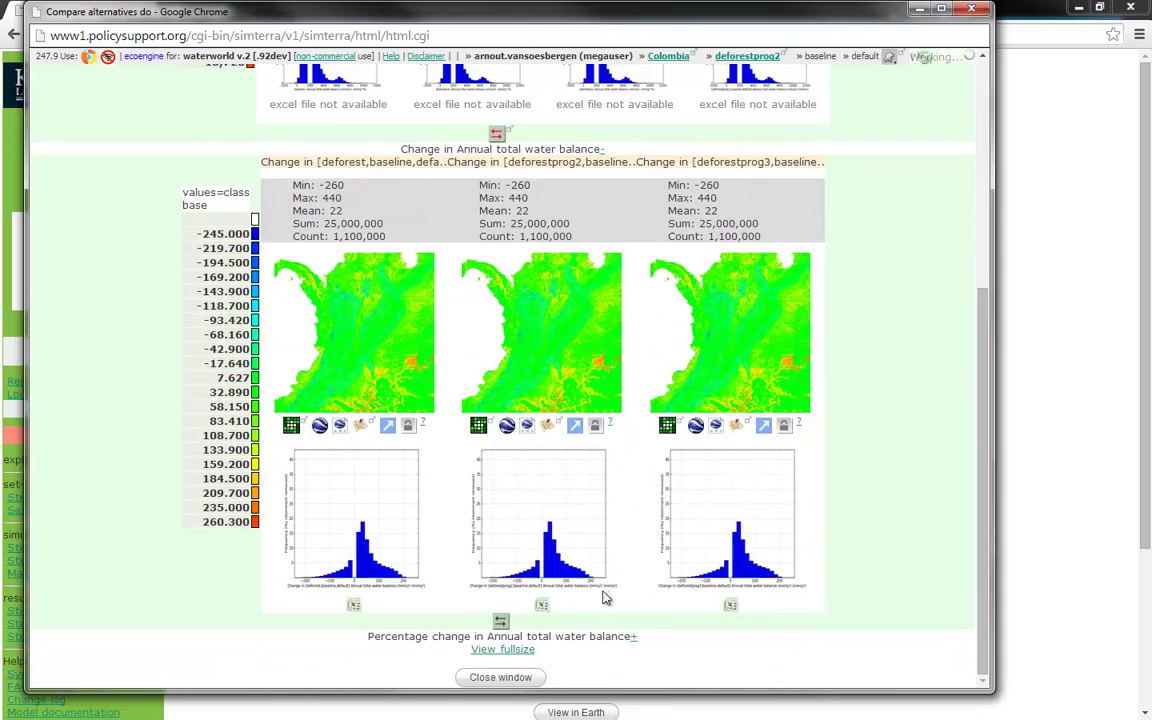
{"action": "left_click", "coordinate": [634, 639]}
{"action": "scroll", "coordinate": [789, 509], "scroll_direction": "down", "scroll_amount": 2}
{"action": "scroll", "coordinate": [799, 527], "scroll_direction": "down", "scroll_amount": 2}
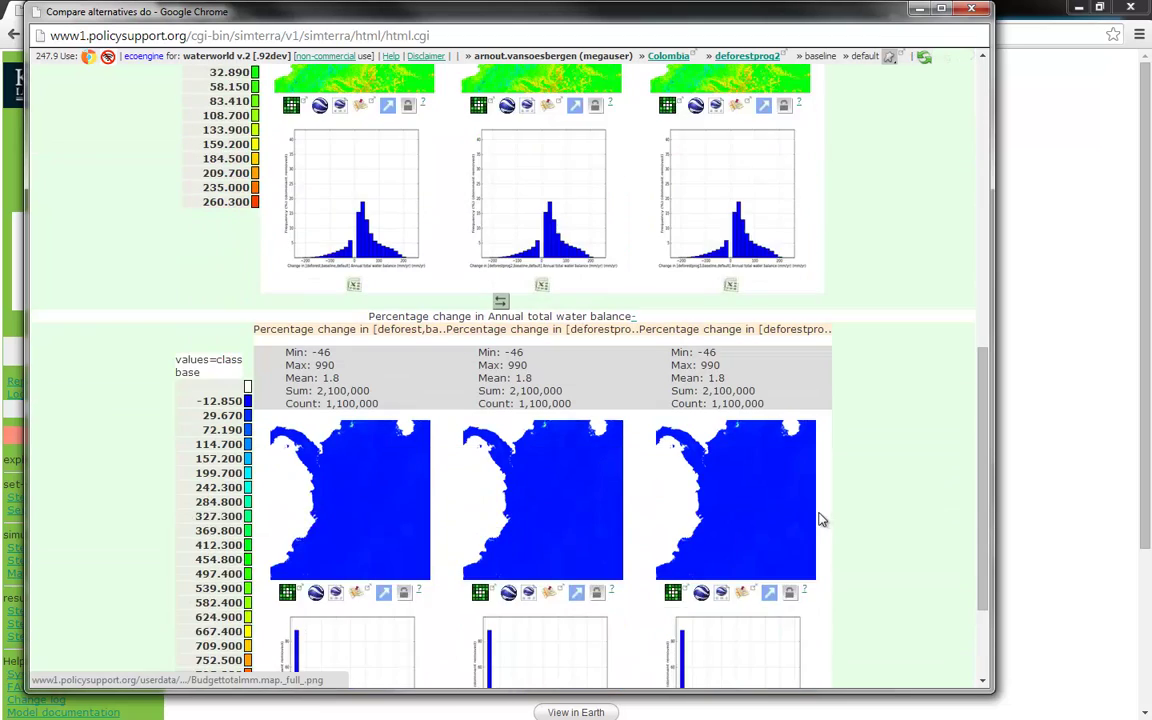
{"action": "scroll", "coordinate": [823, 514], "scroll_direction": "up", "scroll_amount": 8}
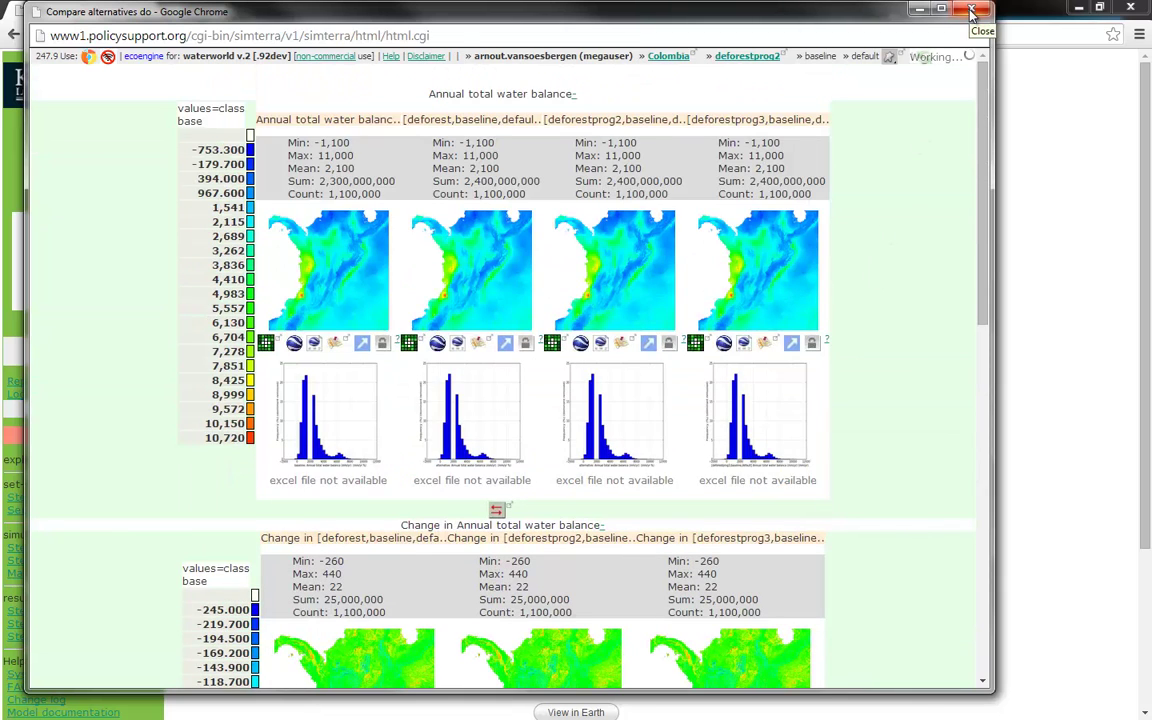
{"action": "left_click", "coordinate": [972, 12]}
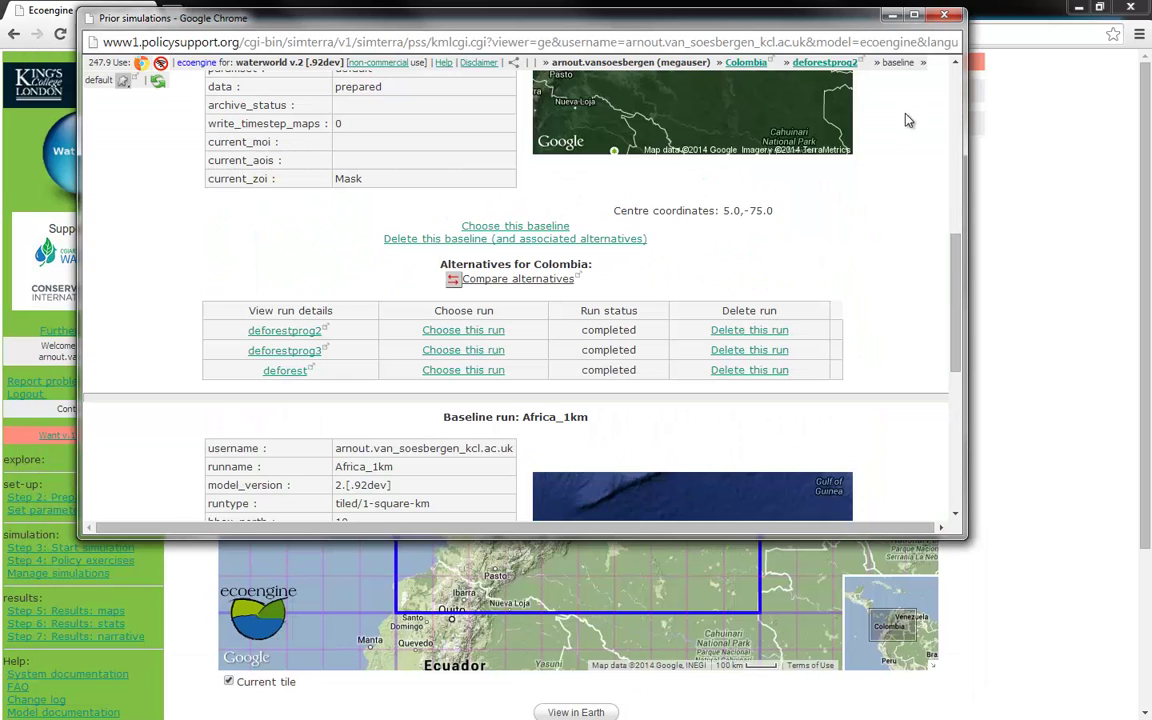
{"action": "left_click", "coordinate": [944, 16]}
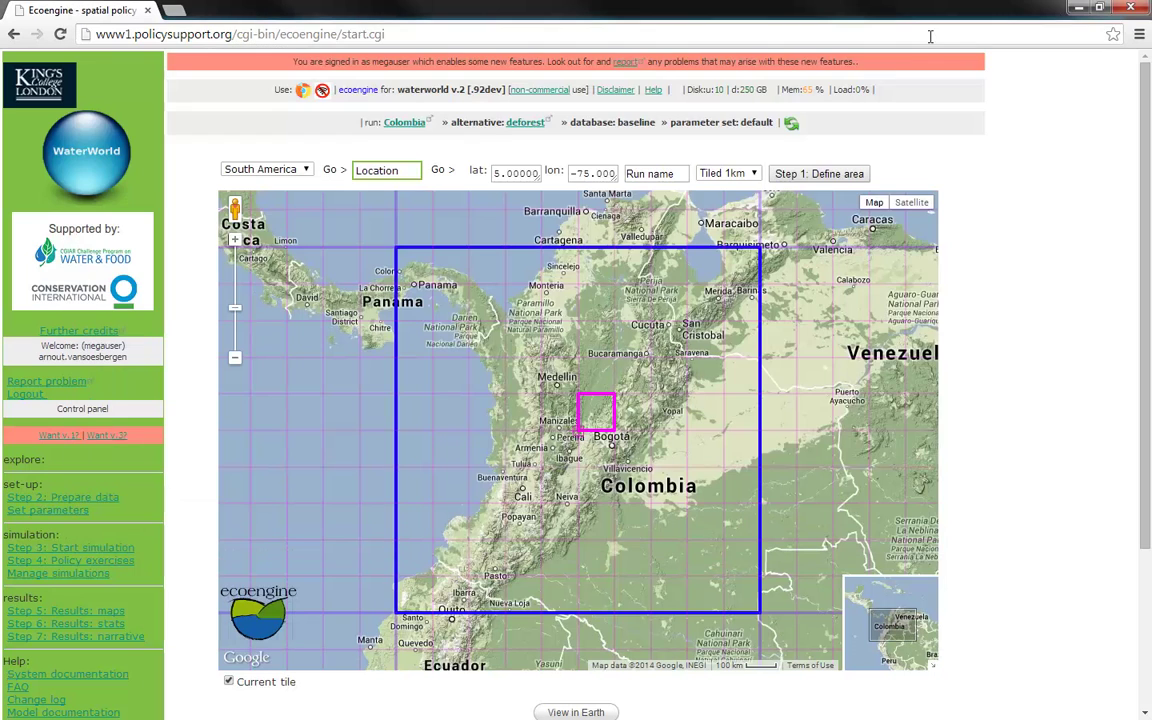